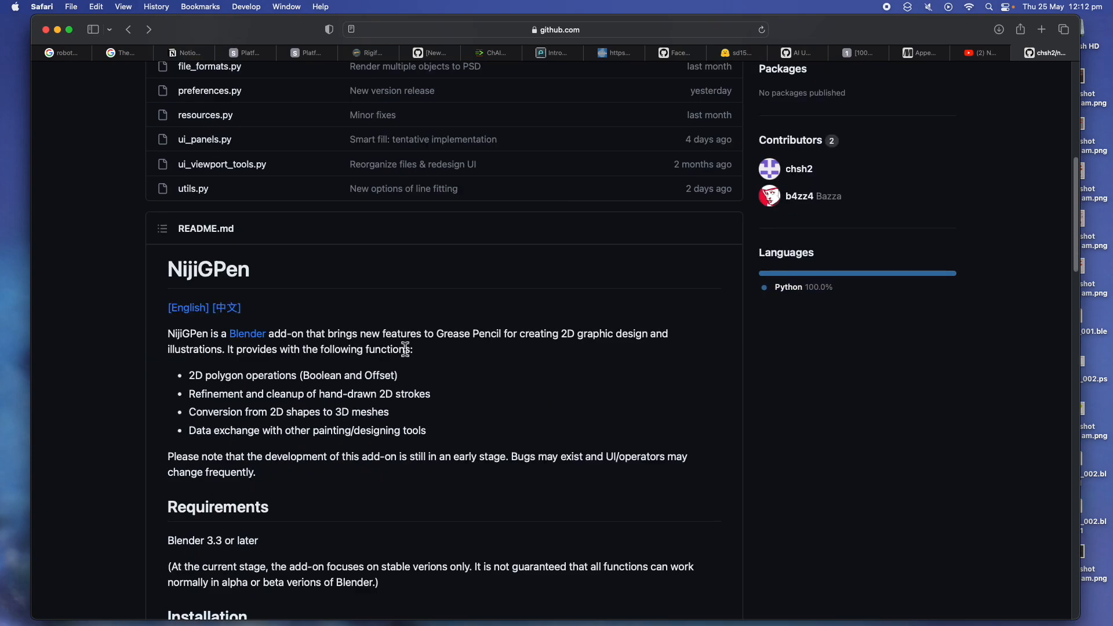
Read the NijiGPen README's feature list, covering 2D polygon operations, stroke cleanup and conversion from 2D shapes to 3D meshes
{"action": "scroll", "coordinate": [326, 359], "scroll_direction": "down", "scroll_amount": 1}
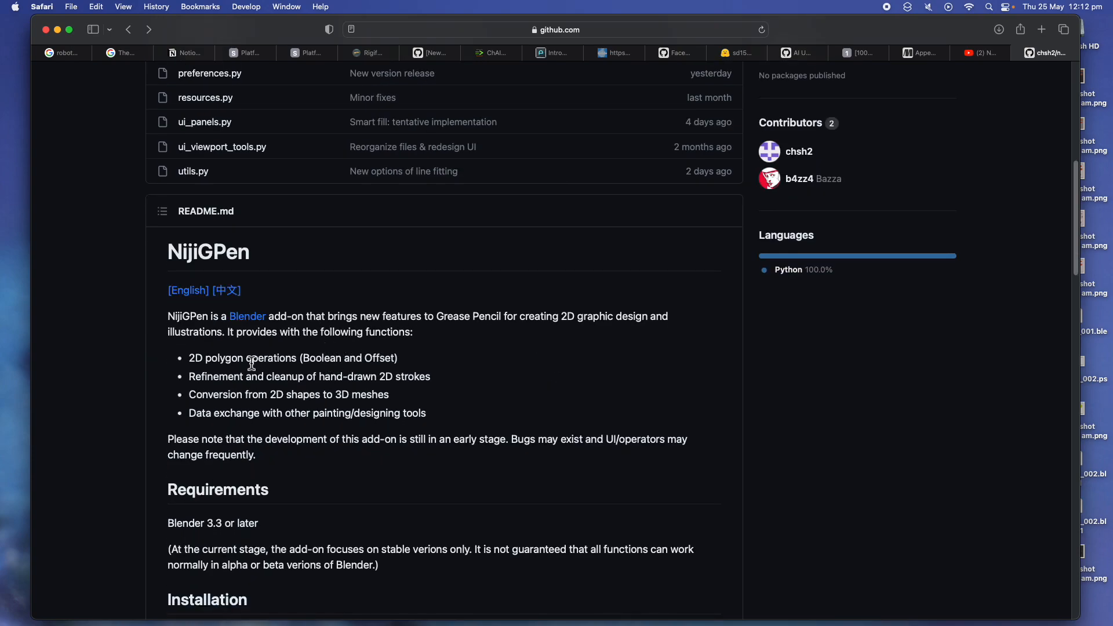
{"action": "scroll", "coordinate": [234, 370], "scroll_direction": "down", "scroll_amount": 1}
{"action": "left_click_drag", "start_coordinate": [190, 342], "coordinate": [392, 341]}
{"action": "left_click", "coordinate": [319, 340]}
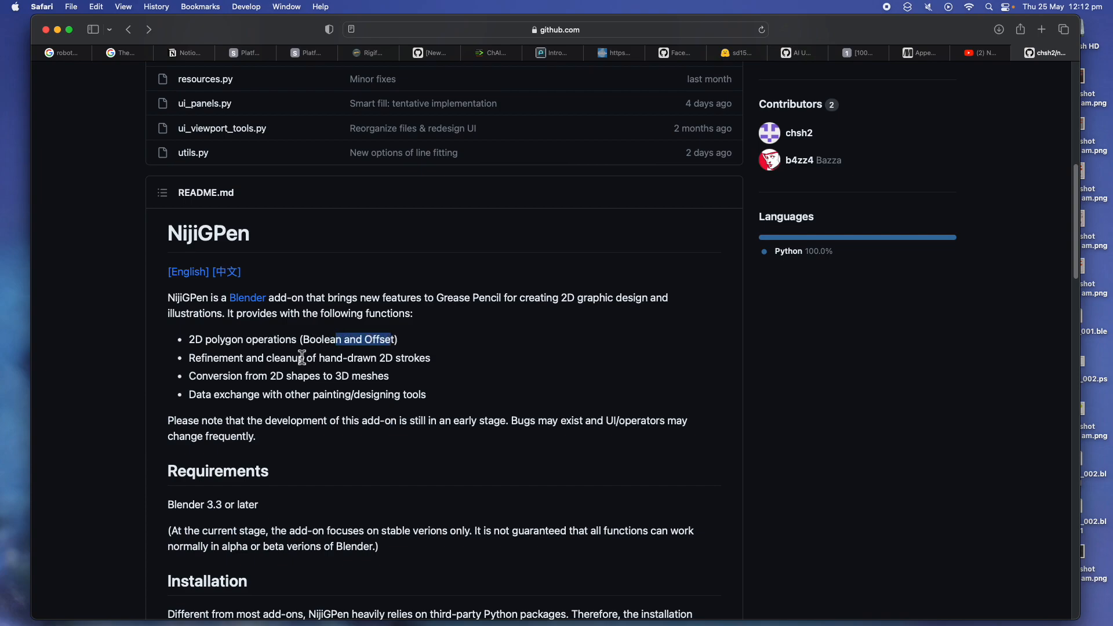
{"action": "left_click_drag", "start_coordinate": [318, 359], "coordinate": [432, 359]}
{"action": "scroll", "coordinate": [400, 374], "scroll_direction": "down", "scroll_amount": 1}
{"action": "left_click", "coordinate": [227, 363]}
{"action": "left_click_drag", "start_coordinate": [255, 360], "coordinate": [422, 367]}
{"action": "scroll", "coordinate": [377, 362], "scroll_direction": "down", "scroll_amount": 1}
{"action": "scroll", "coordinate": [239, 373], "scroll_direction": "down", "scroll_amount": 1}
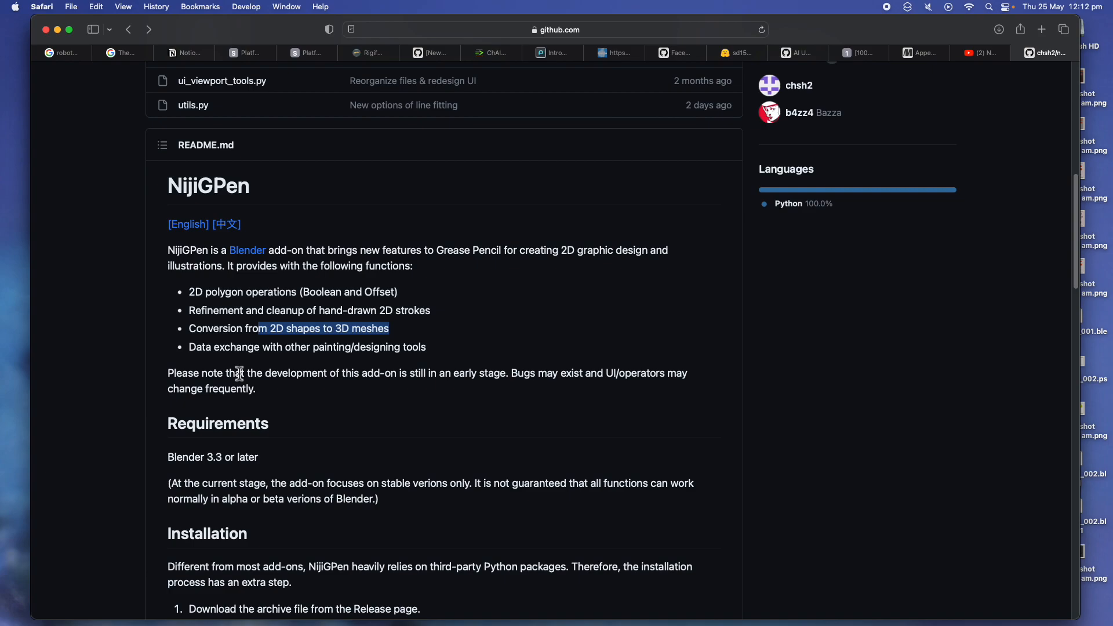
Examine the README's Installation, Upgrade, Usage and List of Functions sections for the add-on
{"action": "scroll", "coordinate": [174, 348], "scroll_direction": "down", "scroll_amount": 5}
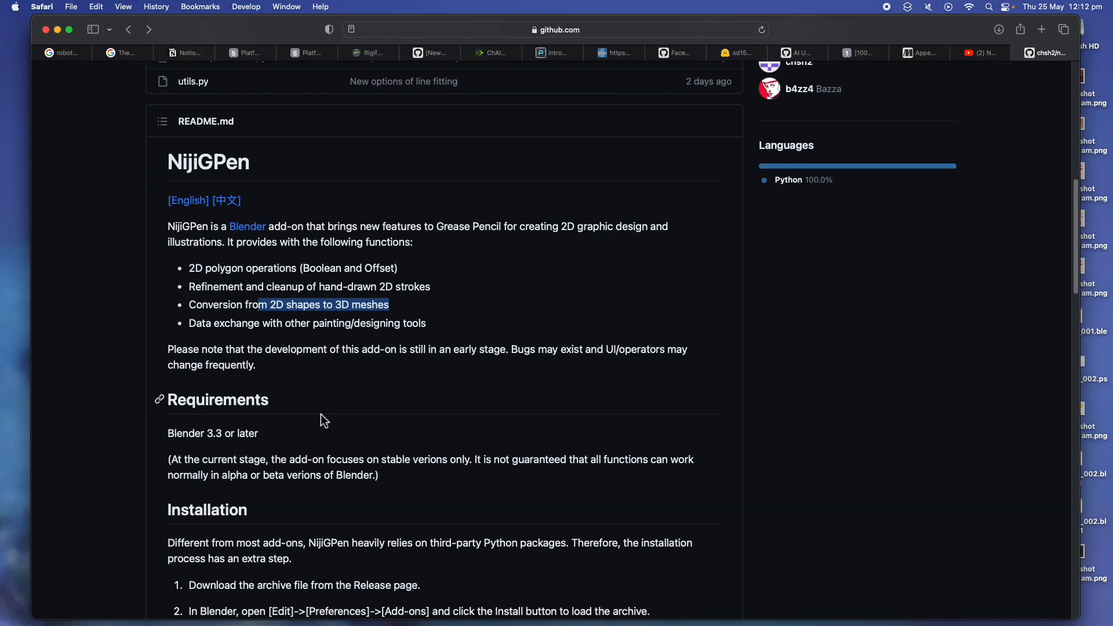
{"action": "scroll", "coordinate": [174, 348], "scroll_direction": "down", "scroll_amount": 10}
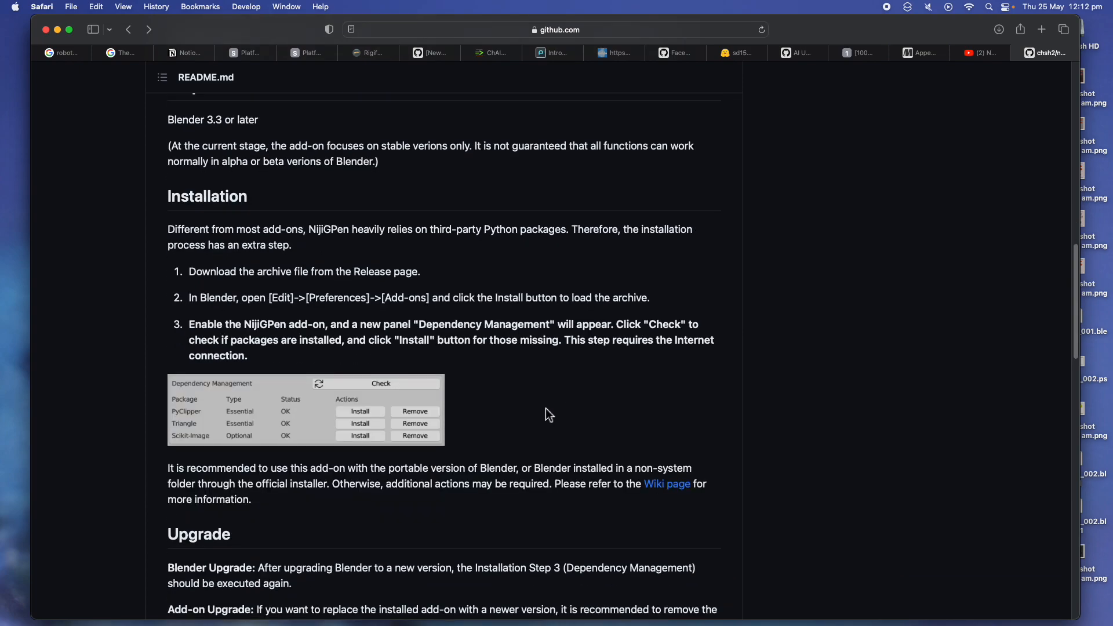
{"action": "scroll", "coordinate": [550, 416], "scroll_direction": "down", "scroll_amount": 5}
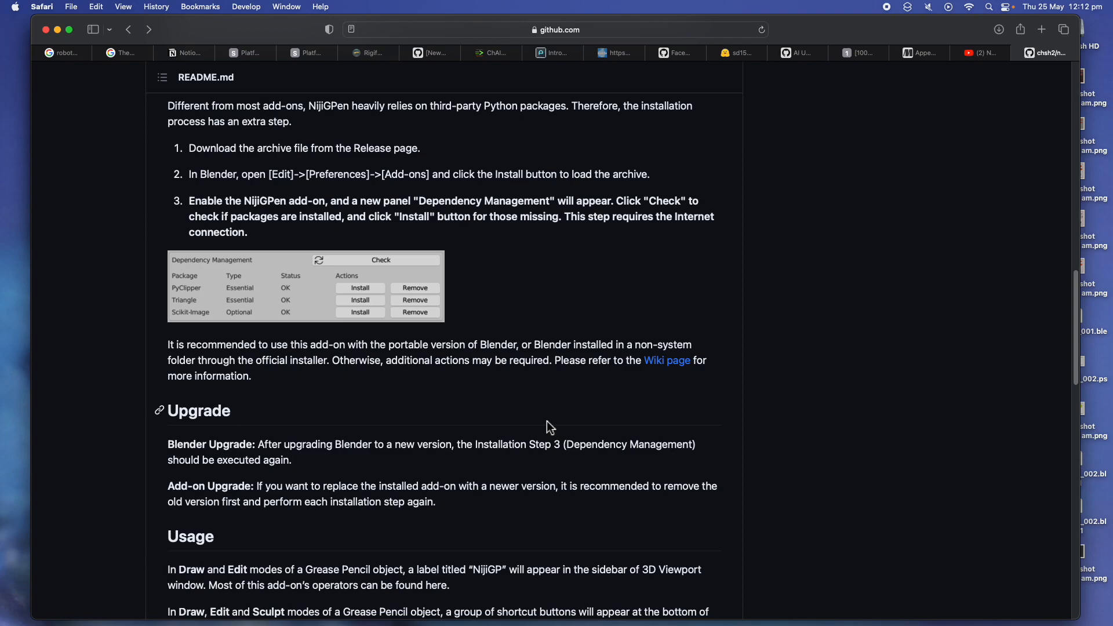
{"action": "scroll", "coordinate": [550, 427], "scroll_direction": "down", "scroll_amount": 20}
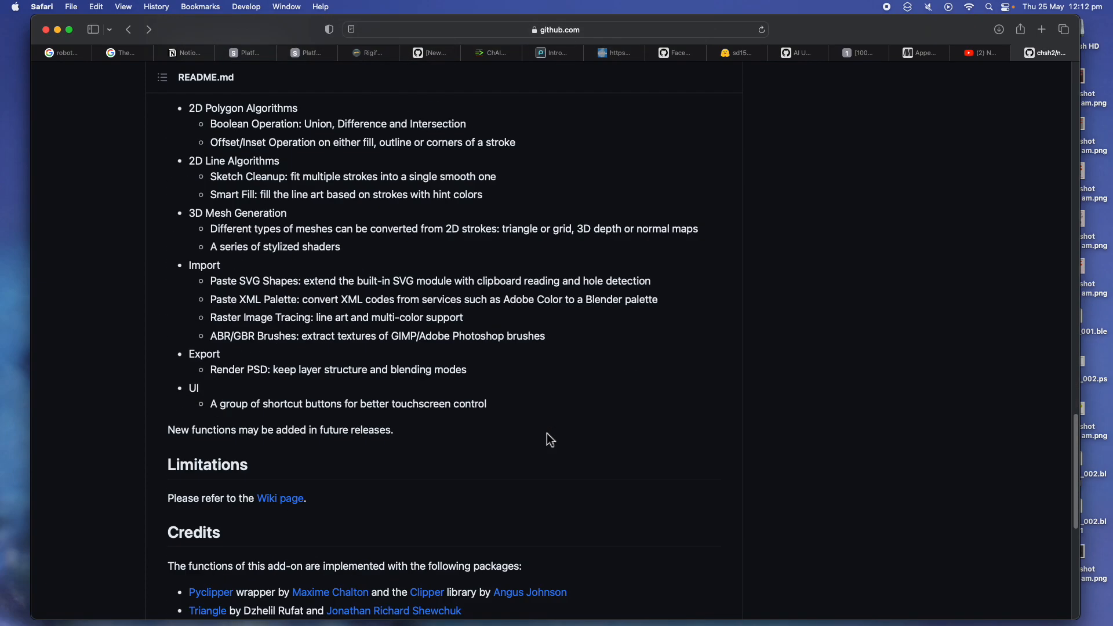
{"action": "scroll", "coordinate": [547, 433], "scroll_direction": "up", "scroll_amount": 20}
{"action": "scroll", "coordinate": [549, 437], "scroll_direction": "down", "scroll_amount": 20}
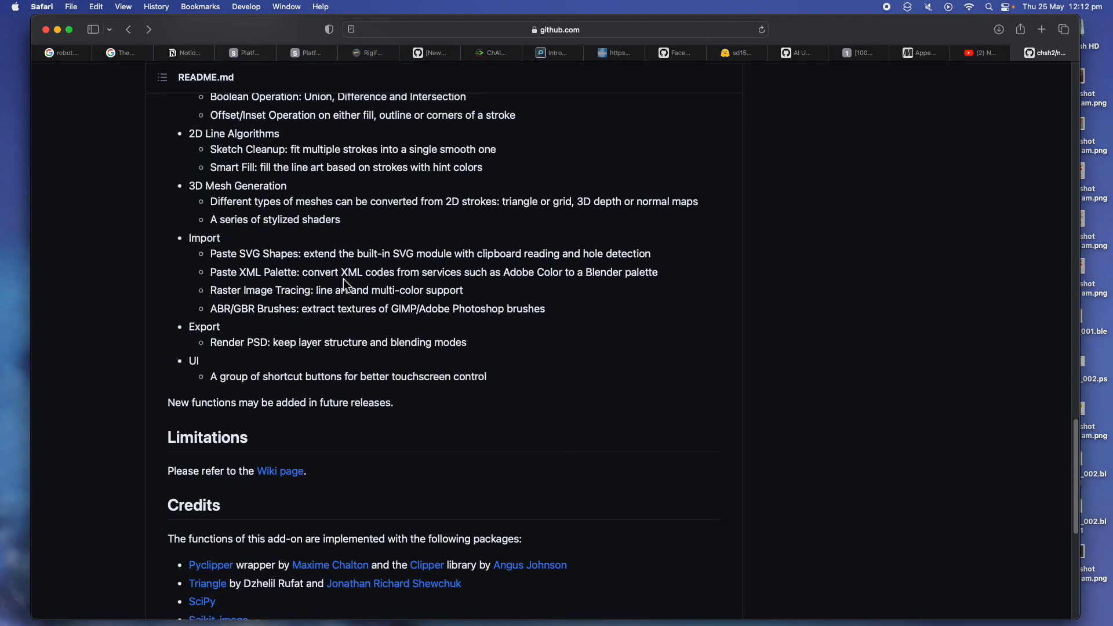
{"action": "scroll", "coordinate": [343, 283], "scroll_direction": "up", "scroll_amount": 4}
{"action": "scroll", "coordinate": [328, 295], "scroll_direction": "up", "scroll_amount": 8}
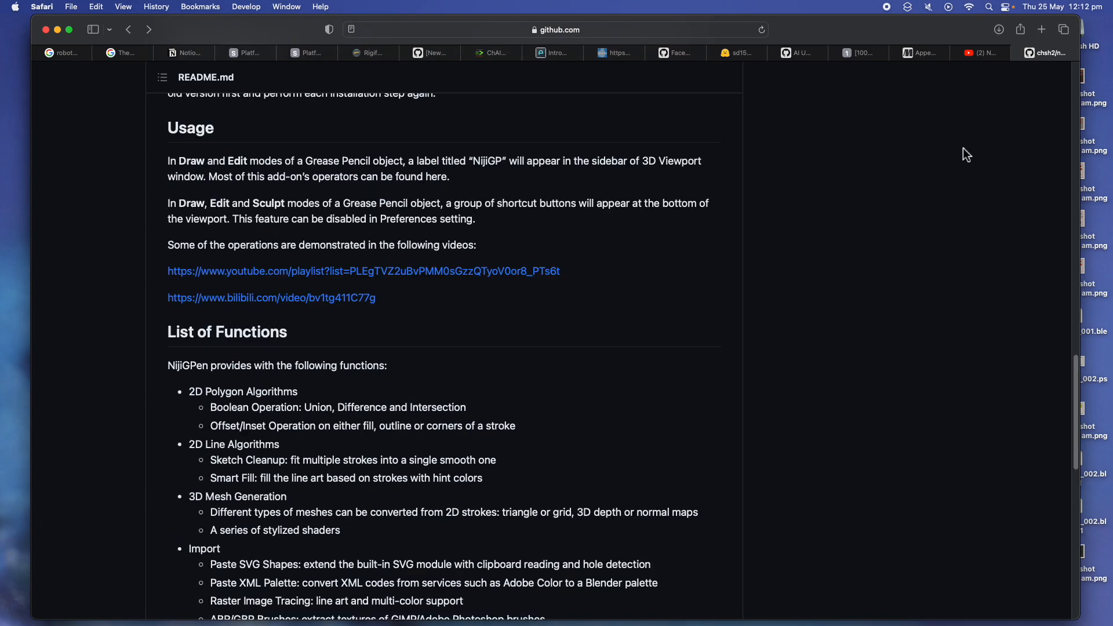
{"action": "scroll", "coordinate": [973, 110], "scroll_direction": "up", "scroll_amount": 10}
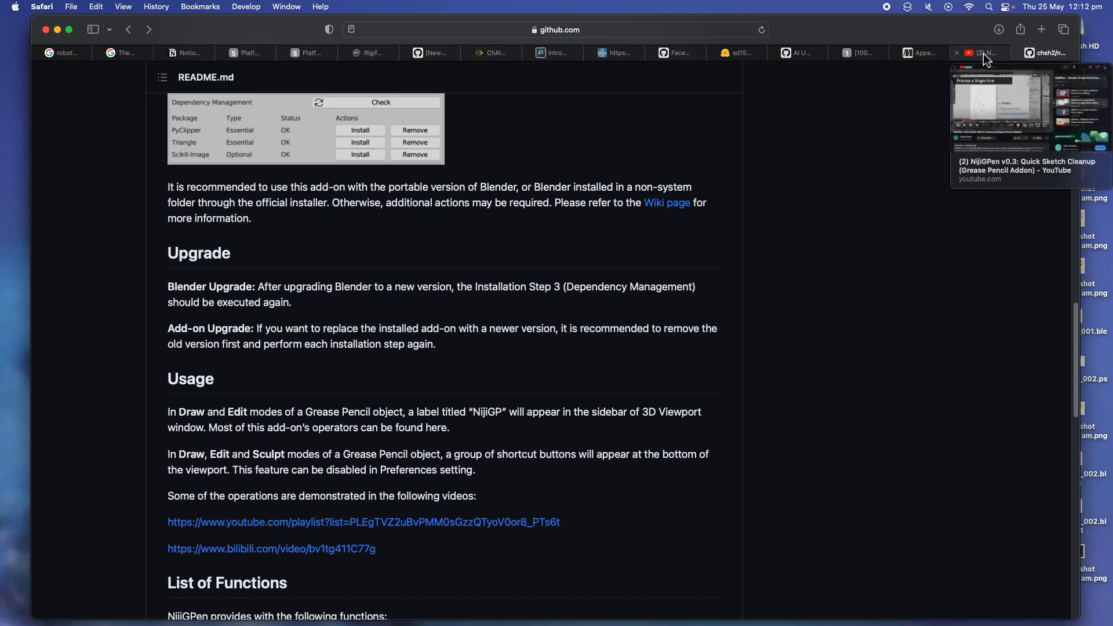
Skim the already opened YouTube video on NijiGPen v0.3 Quick Sketch Cleanup up to the part on processing multiple lines
{"action": "left_click", "coordinate": [984, 53]}
{"action": "mouse_move", "coordinate": [207, 446]}
{"action": "left_mouse_down"}
{"action": "mouse_move", "coordinate": [292, 443]}
{"action": "mouse_move", "coordinate": [204, 443]}
{"action": "left_mouse_up"}
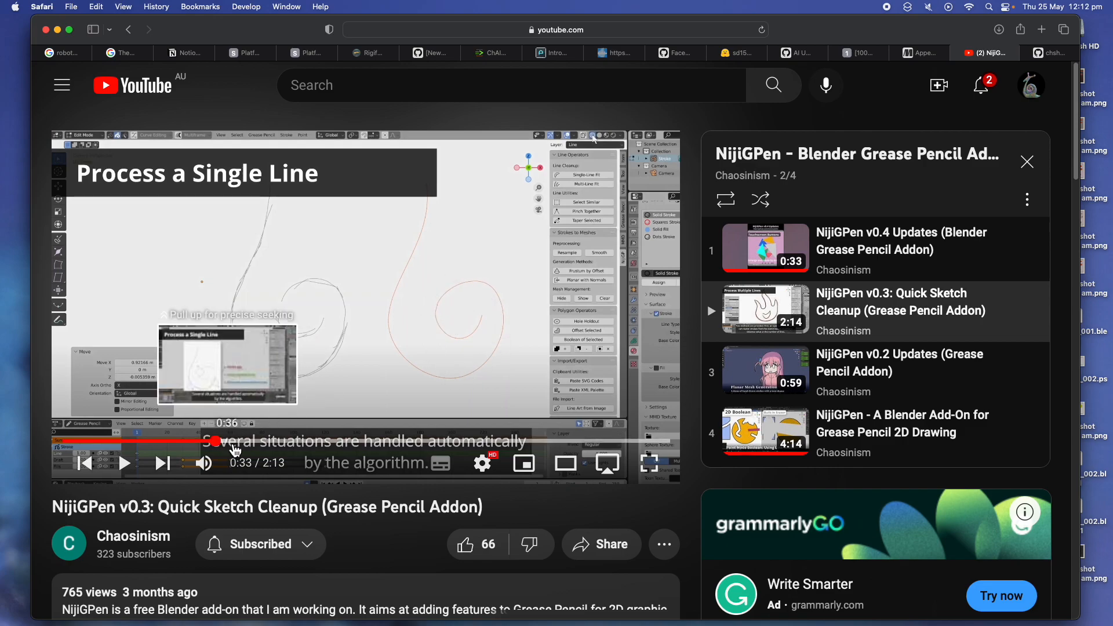
{"action": "left_click", "coordinate": [229, 442]}
{"action": "left_click", "coordinate": [255, 442]}
{"action": "left_click_drag", "start_coordinate": [291, 442], "coordinate": [345, 442]}
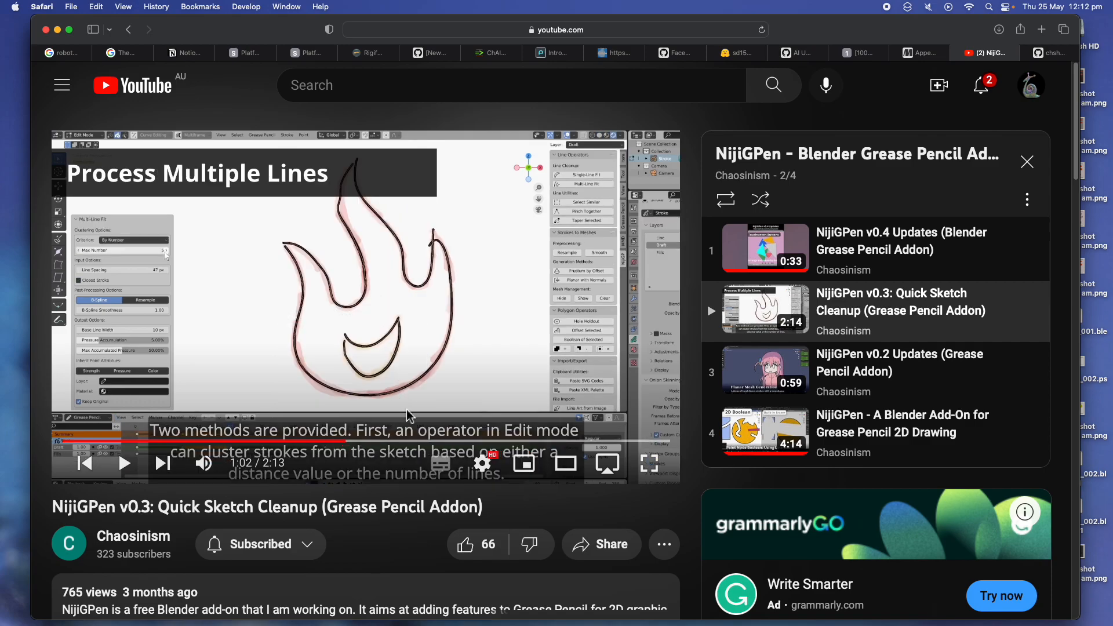
Skim the NijiGPen v0.2 Updates video from planar mesh generation to installation, and close the video page
{"action": "key", "text": "shift+n"}
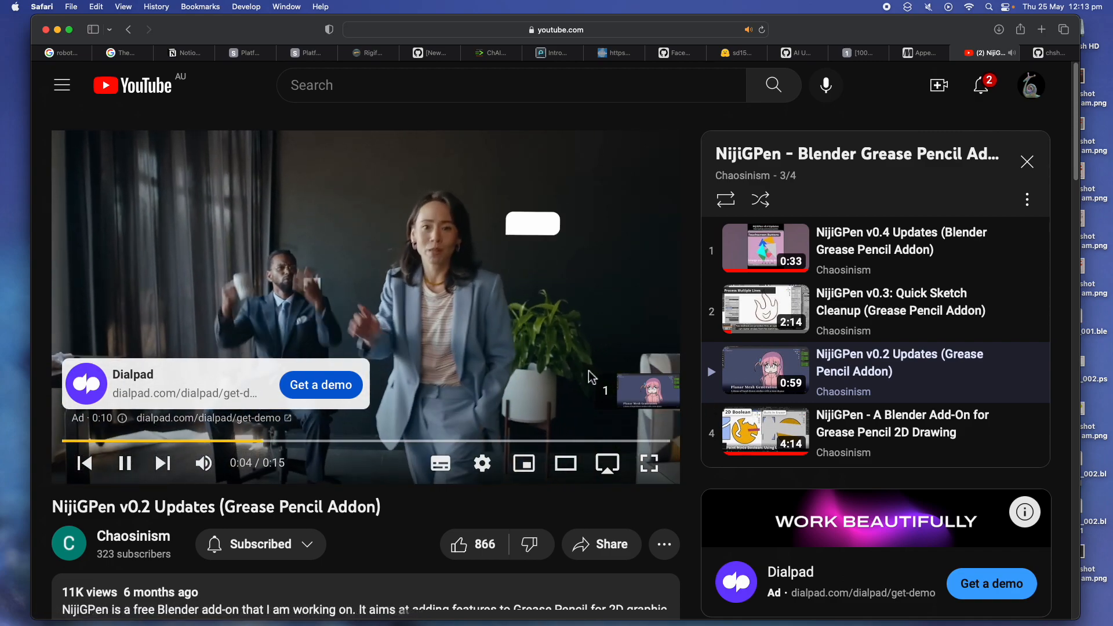
{"action": "left_click", "coordinate": [633, 390]}
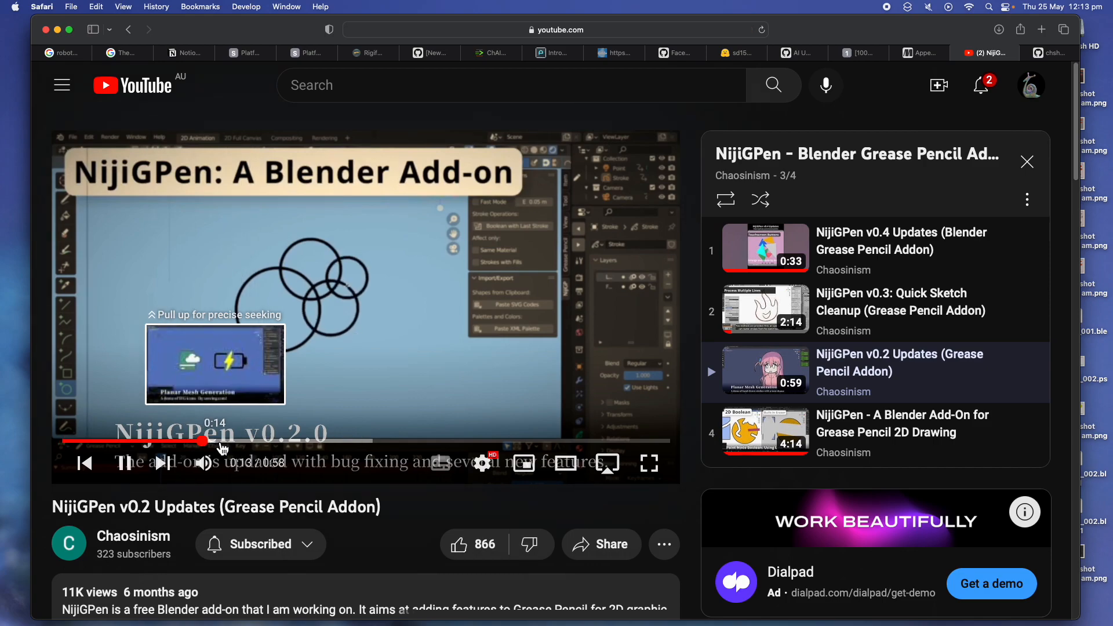
{"action": "left_click", "coordinate": [230, 441]}
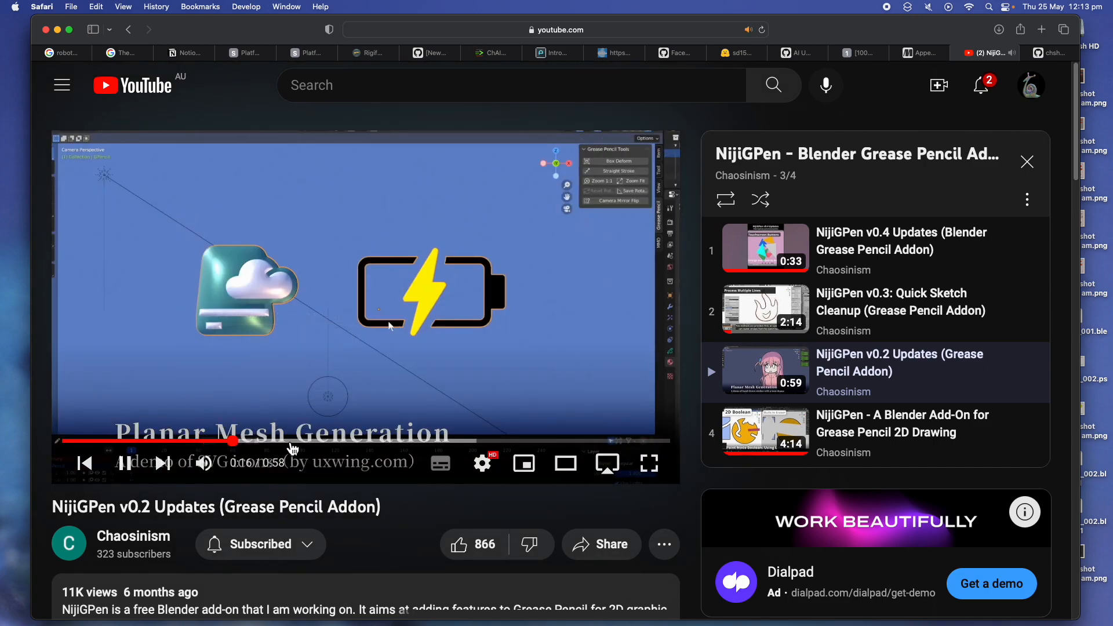
{"action": "left_click", "coordinate": [294, 442]}
{"action": "left_click_drag", "start_coordinate": [239, 448], "coordinate": [127, 442]}
{"action": "left_click_drag", "start_coordinate": [258, 442], "coordinate": [354, 443]}
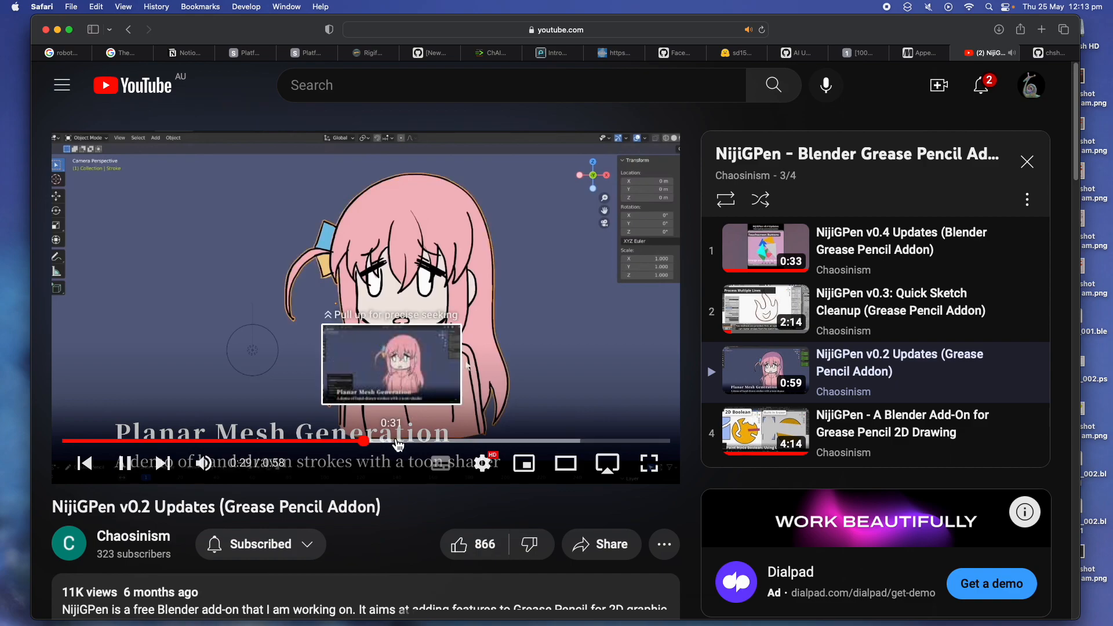
{"action": "left_click_drag", "start_coordinate": [355, 443], "coordinate": [565, 448]}
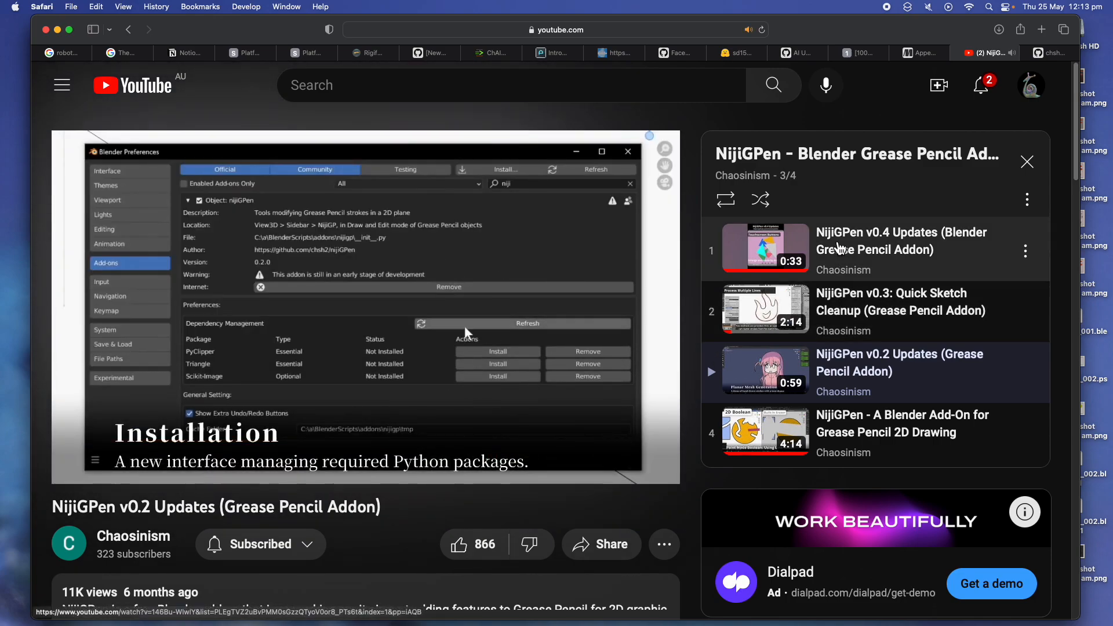
{"action": "key", "text": "super+w"}
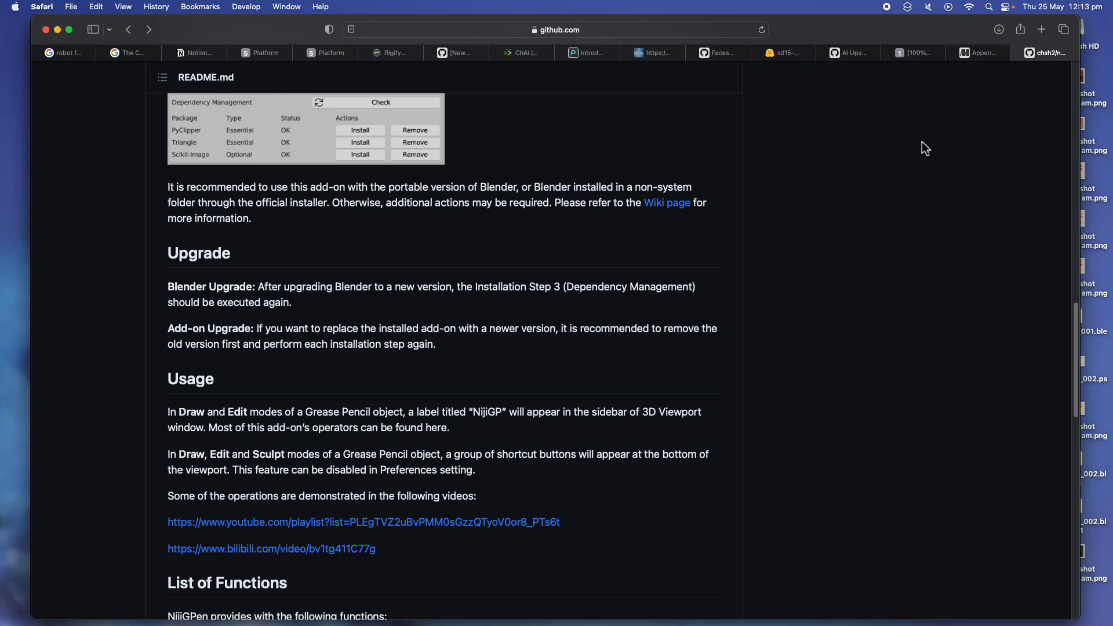
Open the repository's latest release, v0.5.0, and examine its release notes and downloadable assets
{"action": "scroll", "coordinate": [875, 173], "scroll_direction": "up", "scroll_amount": 10}
{"action": "scroll", "coordinate": [873, 171], "scroll_direction": "up", "scroll_amount": 15}
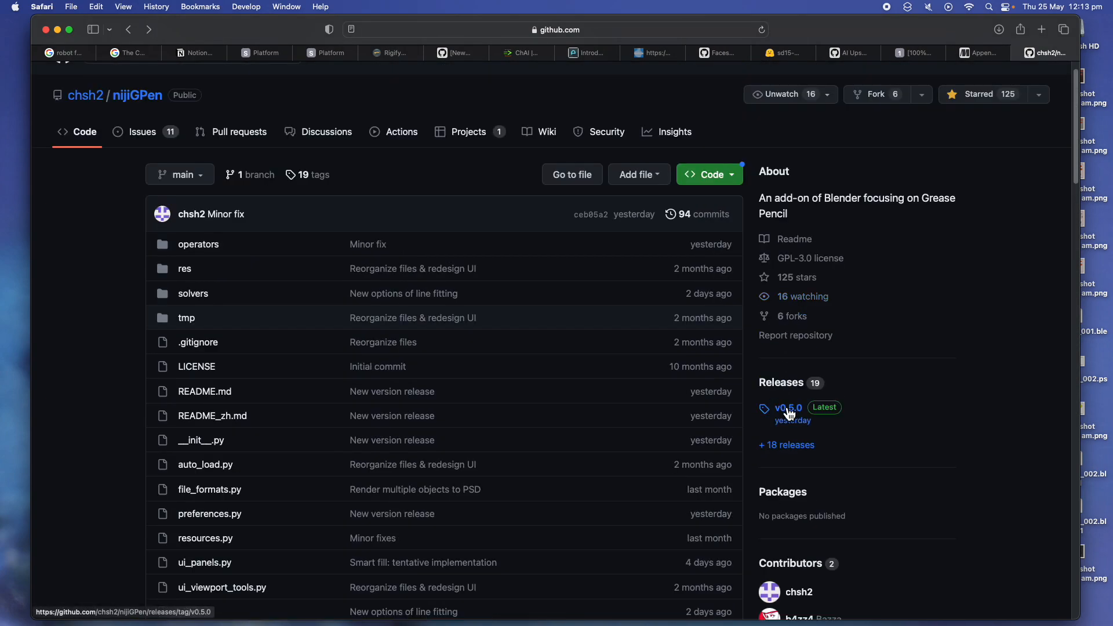
{"action": "left_click", "coordinate": [789, 409]}
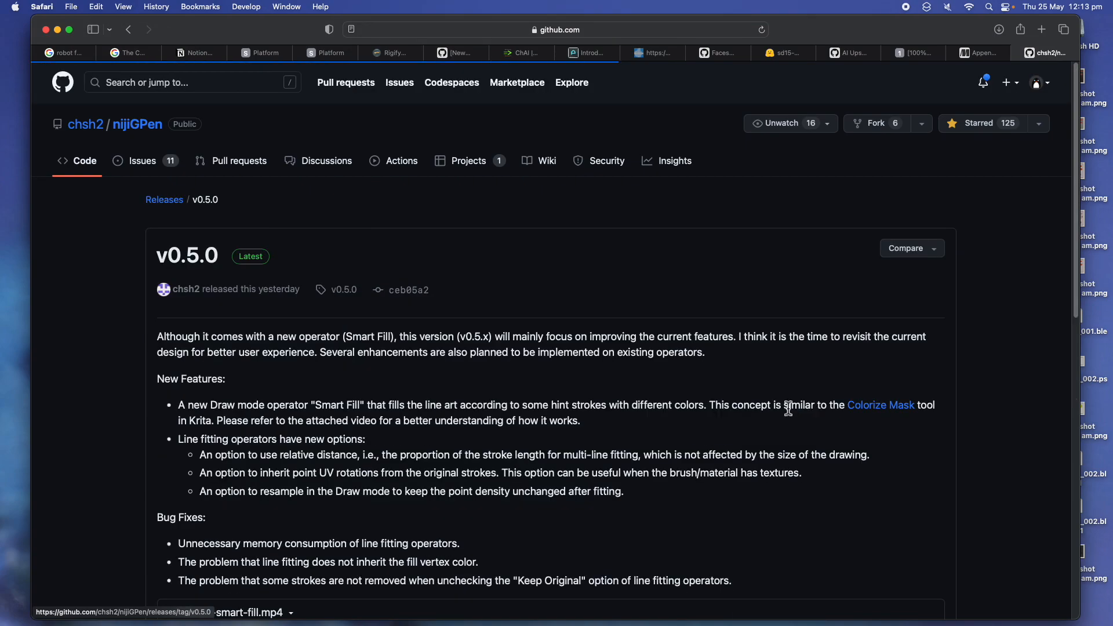
{"action": "scroll", "coordinate": [313, 319], "scroll_direction": "down", "scroll_amount": 3}
{"action": "scroll", "coordinate": [323, 342], "scroll_direction": "down", "scroll_amount": 10}
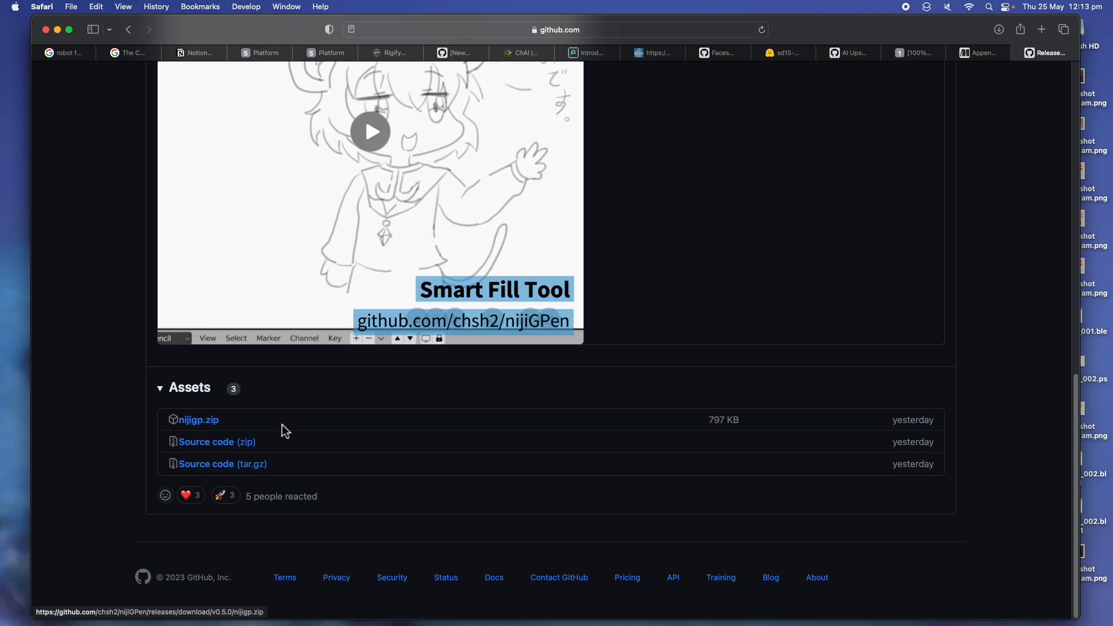
Play the demo-smart-fill.mp4 video in the release notes, skipping ahead to the stylized 3D shading part, and return to the repository page
{"action": "scroll", "coordinate": [282, 425], "scroll_direction": "up", "scroll_amount": 5}
{"action": "left_click", "coordinate": [380, 353]}
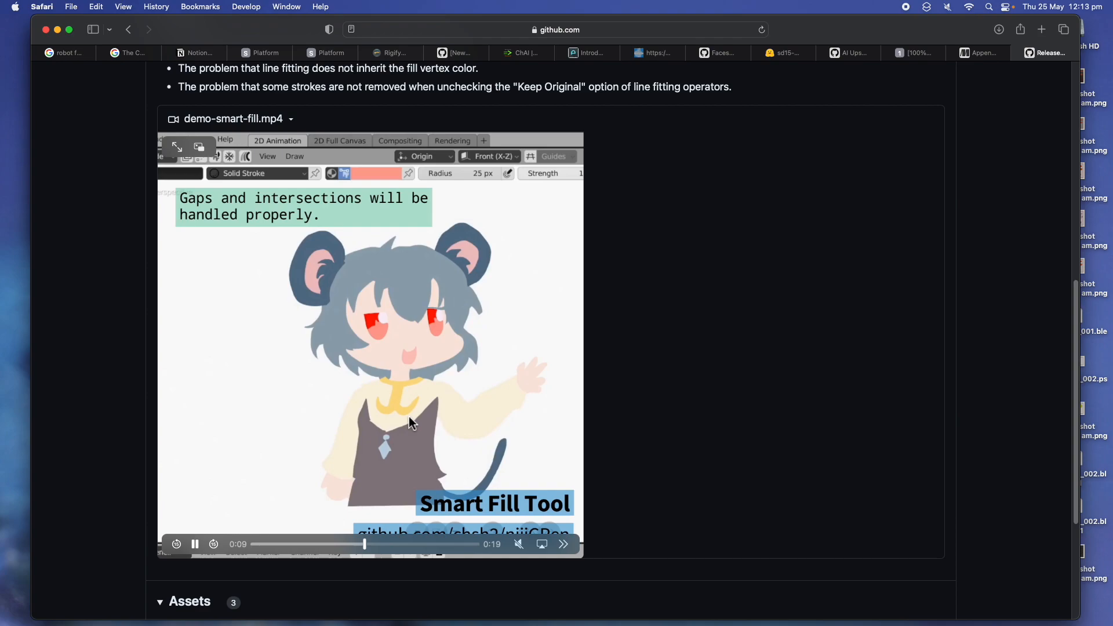
{"action": "left_click_drag", "start_coordinate": [417, 543], "coordinate": [429, 542]}
{"action": "left_click", "coordinate": [420, 324]}
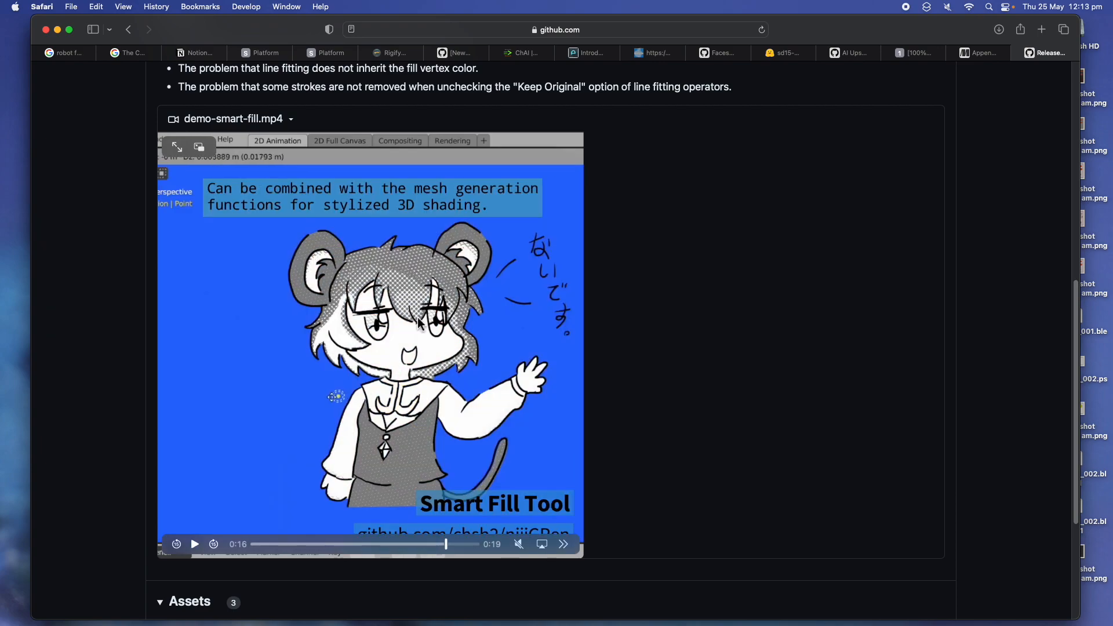
{"action": "mouse_move", "coordinate": [456, 543]}
{"action": "left_mouse_down"}
{"action": "mouse_move", "coordinate": [441, 543]}
{"action": "mouse_move", "coordinate": [460, 543]}
{"action": "left_mouse_up"}
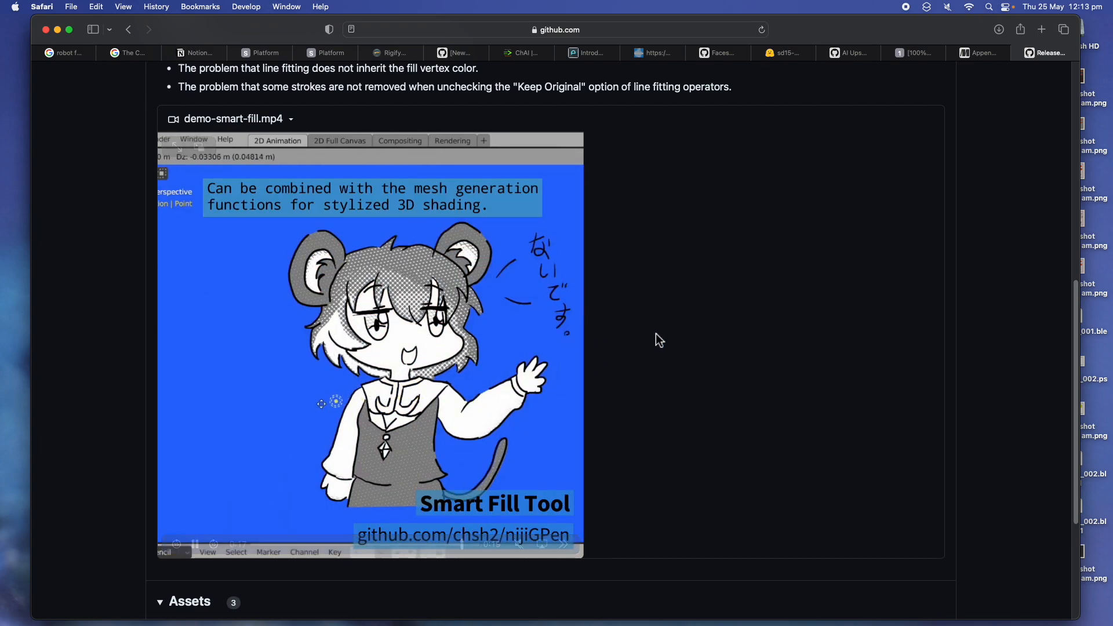
{"action": "scroll", "coordinate": [331, 179], "scroll_direction": "up", "scroll_amount": 8}
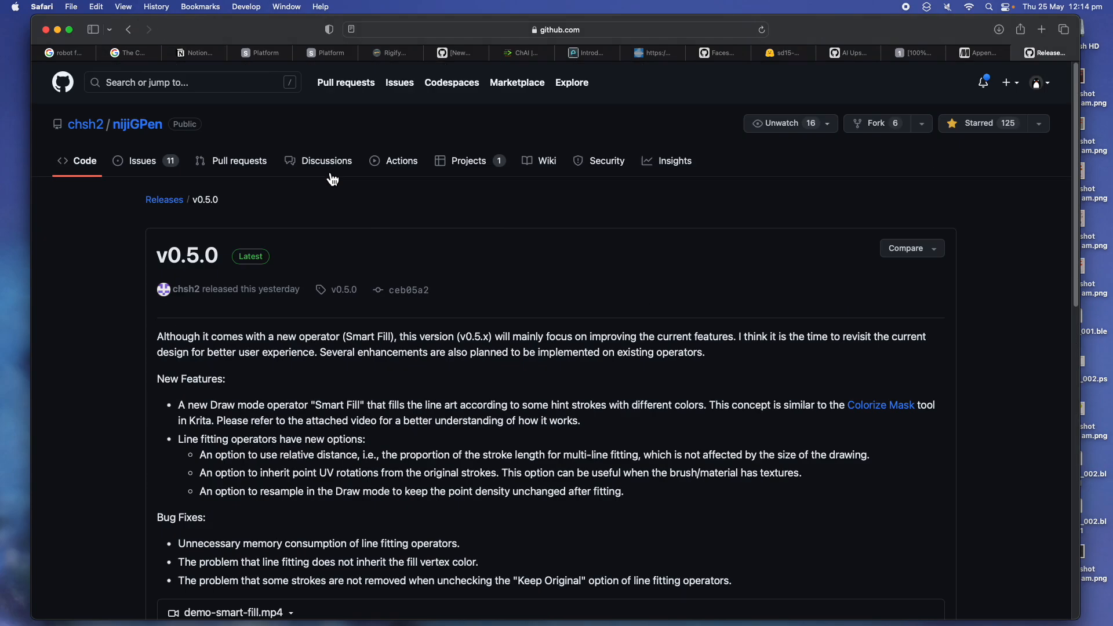
{"action": "left_click", "coordinate": [130, 33]}
Switch to Blender and examine the nijiGPen add-on's version and dependency status in an enlarged Preferences window
{"action": "key", "text": "ctrl+Right"}
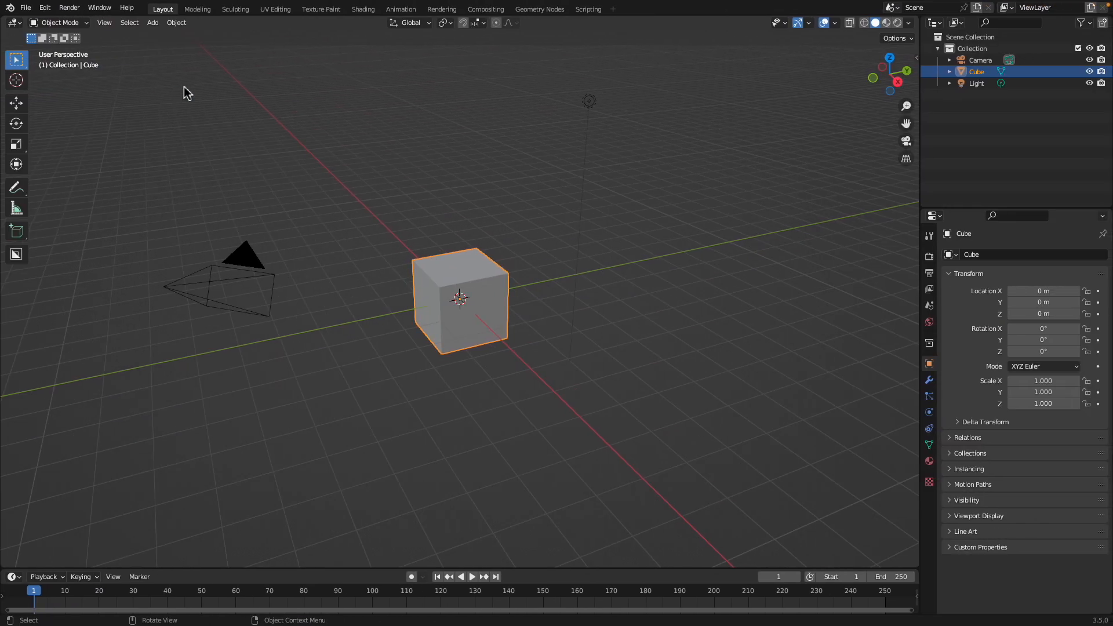
{"action": "left_click", "coordinate": [44, 7]}
{"action": "left_click", "coordinate": [75, 183]}
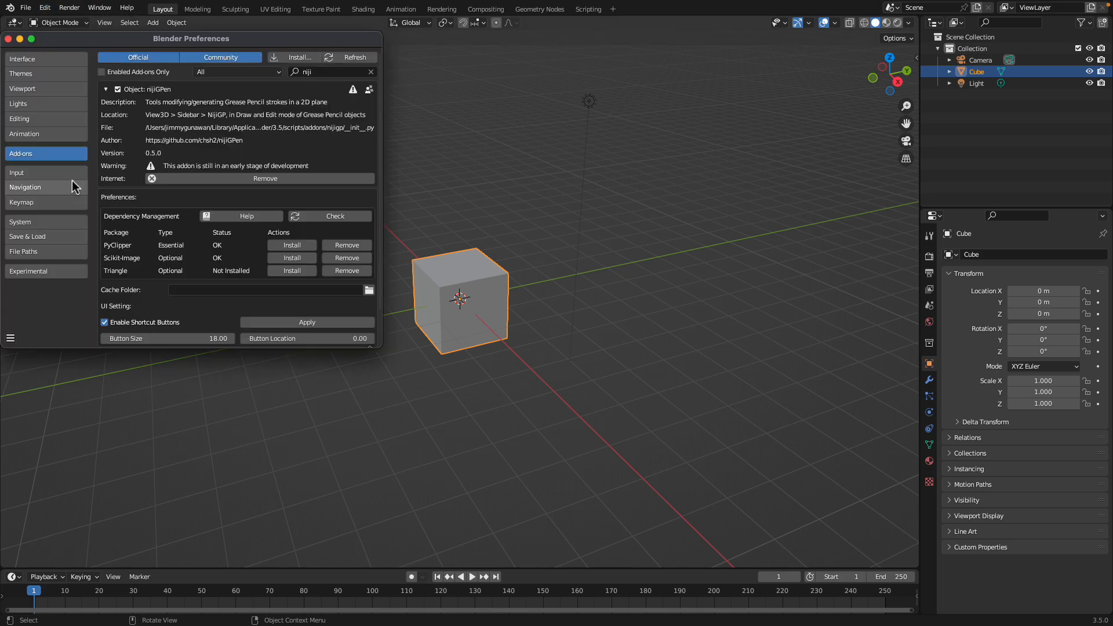
{"action": "left_click_drag", "start_coordinate": [380, 352], "coordinate": [459, 458]}
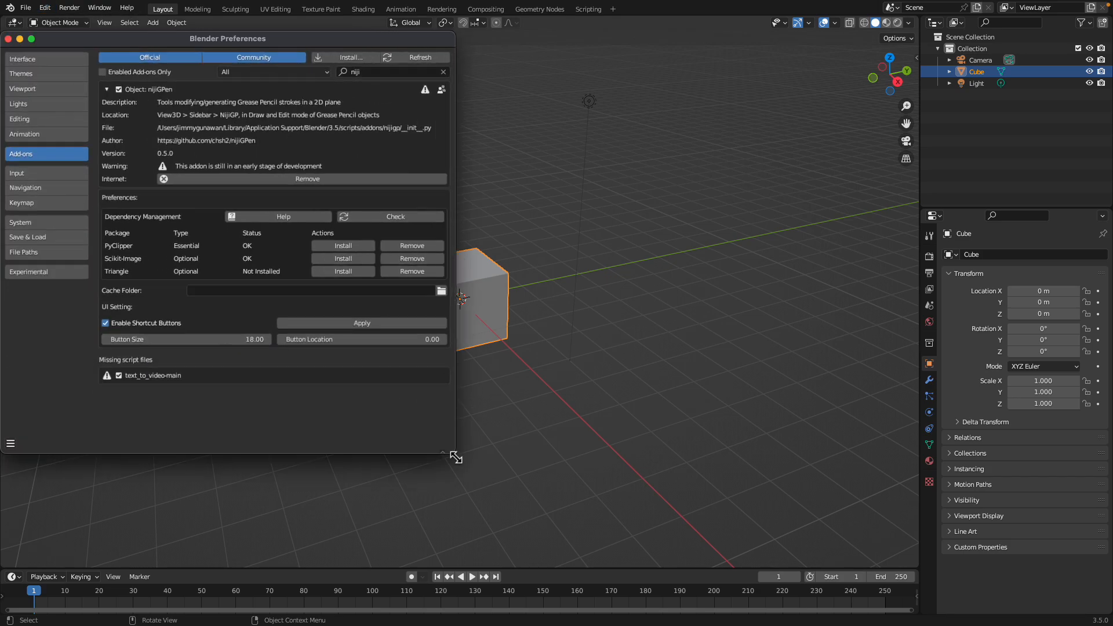
{"action": "left_click_drag", "start_coordinate": [371, 38], "coordinate": [455, 56]}
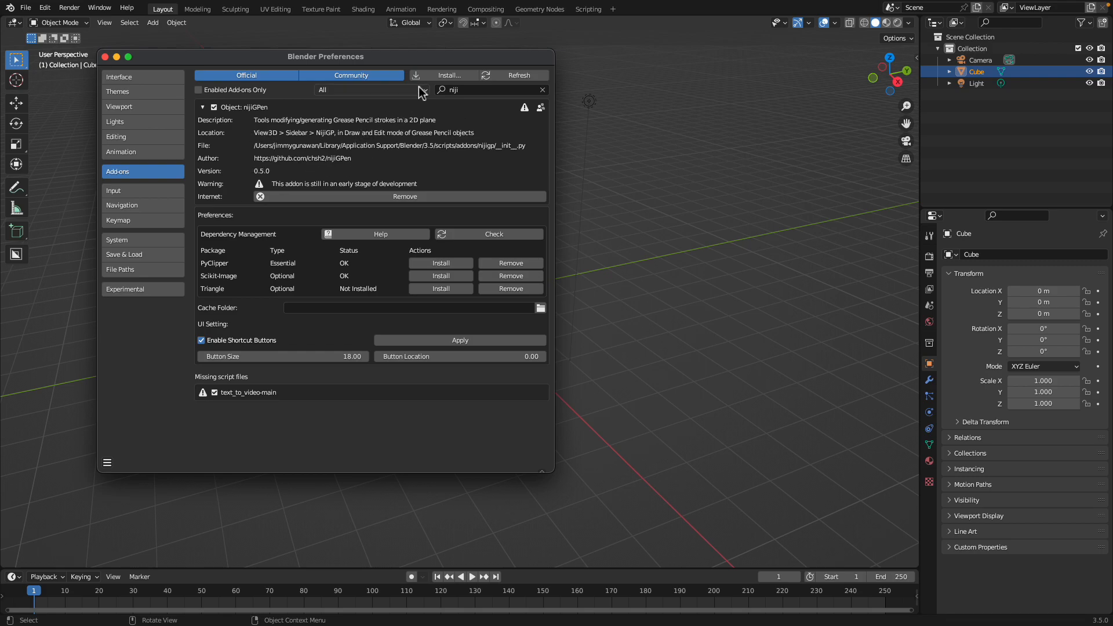
{"action": "left_click_drag", "start_coordinate": [449, 58], "coordinate": [528, 64]}
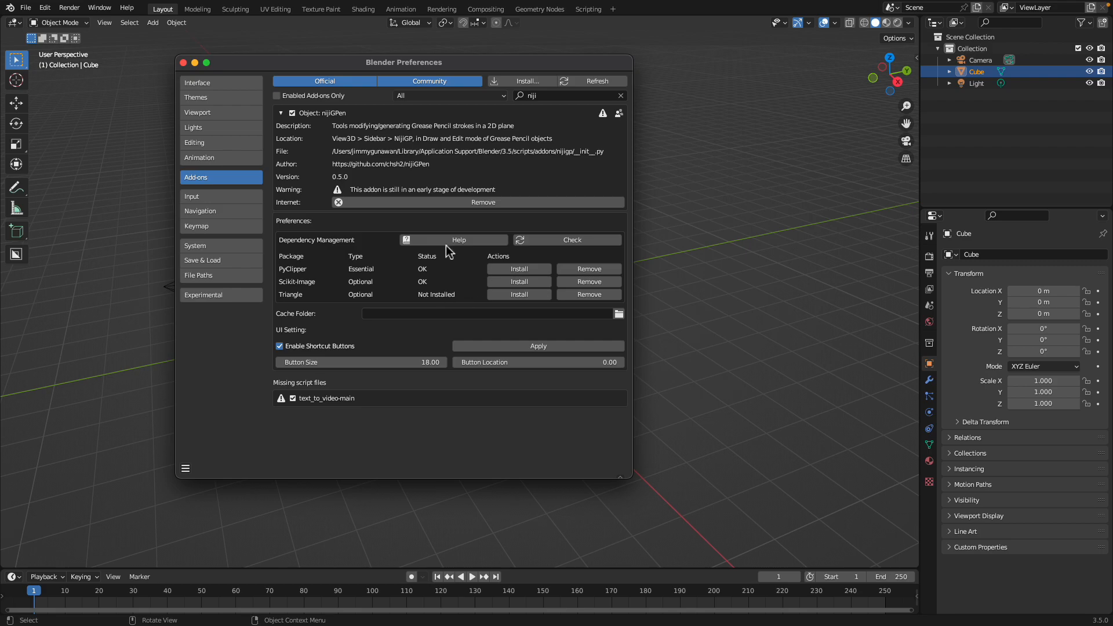
{"action": "left_click", "coordinate": [183, 62]}
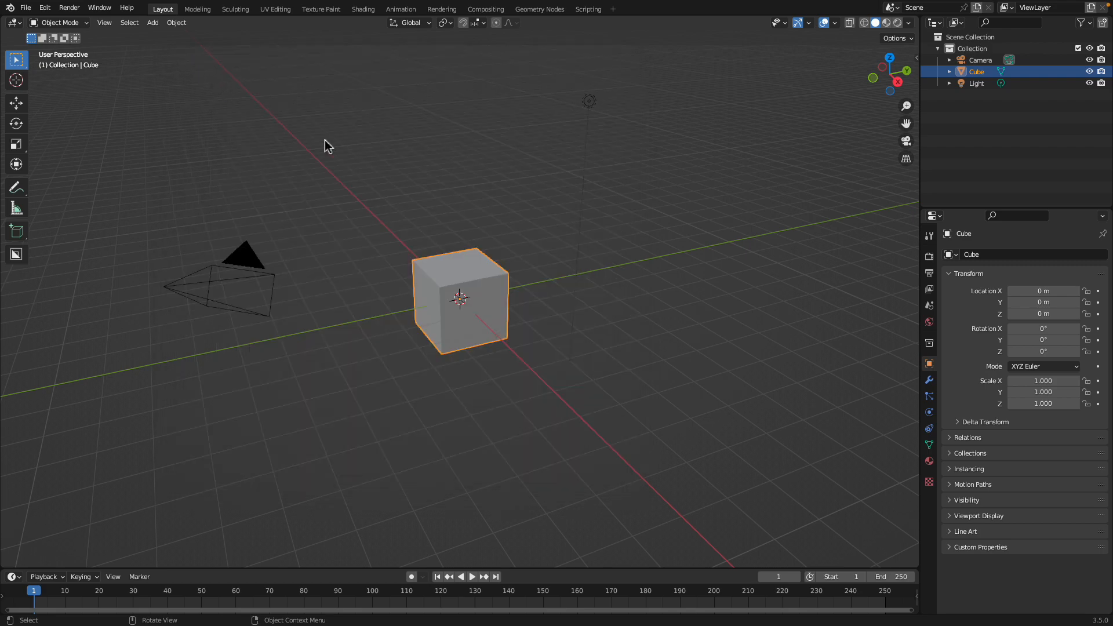
Start a new 2D Animation file without saving the changes in the current scene
{"action": "key", "text": "a"}
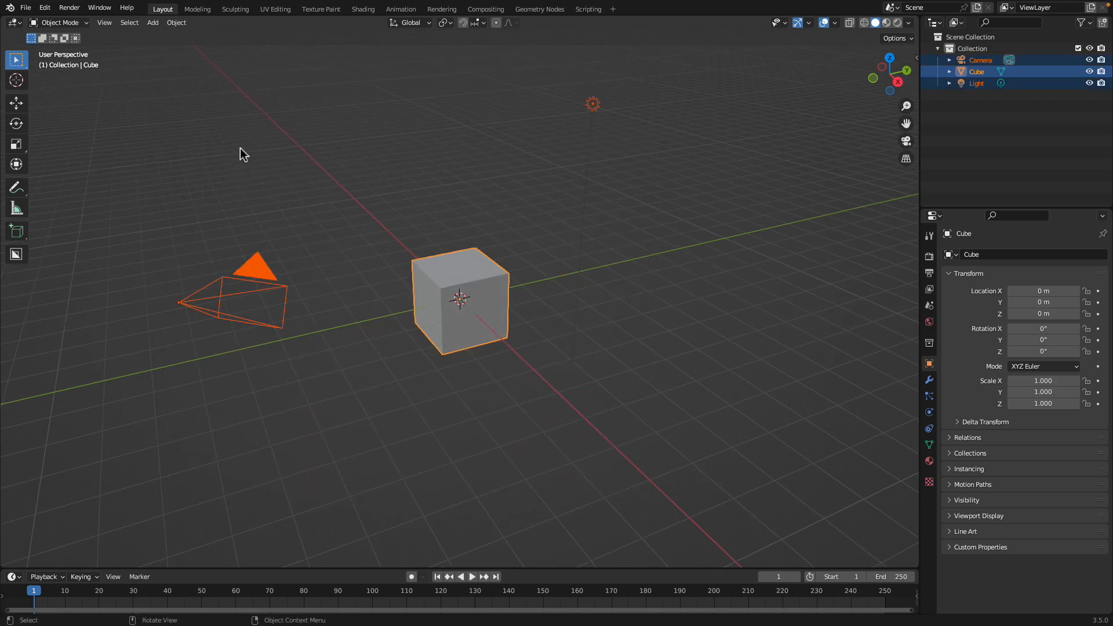
{"action": "left_click", "coordinate": [25, 8]}
{"action": "mouse_move", "coordinate": [33, 23]}
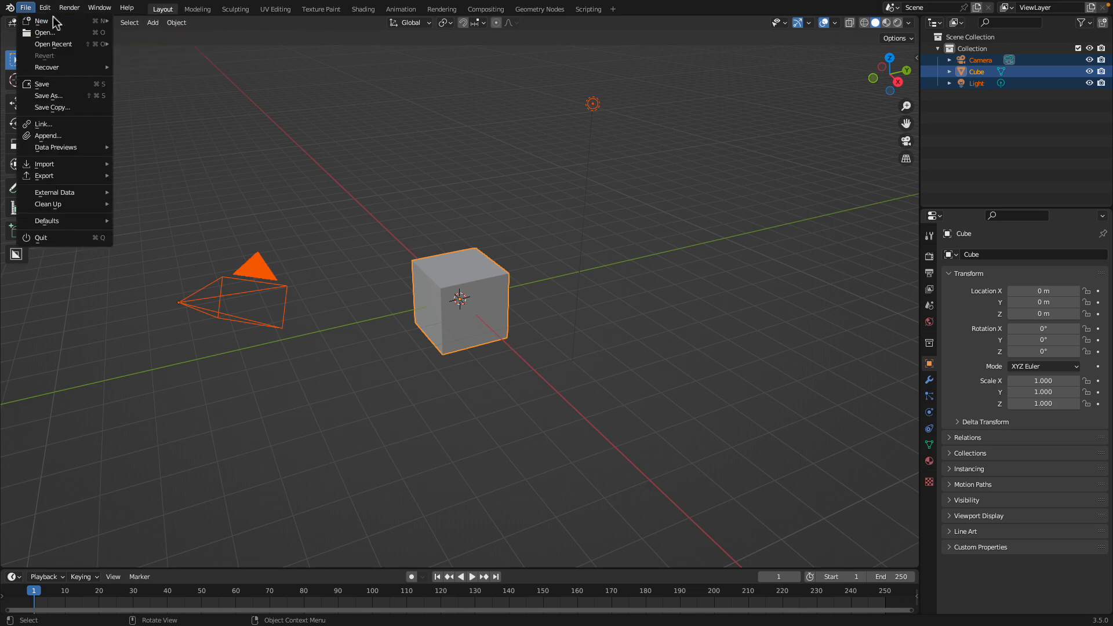
{"action": "left_click", "coordinate": [26, 7]}
{"action": "left_click", "coordinate": [26, 8]}
{"action": "mouse_move", "coordinate": [32, 21]}
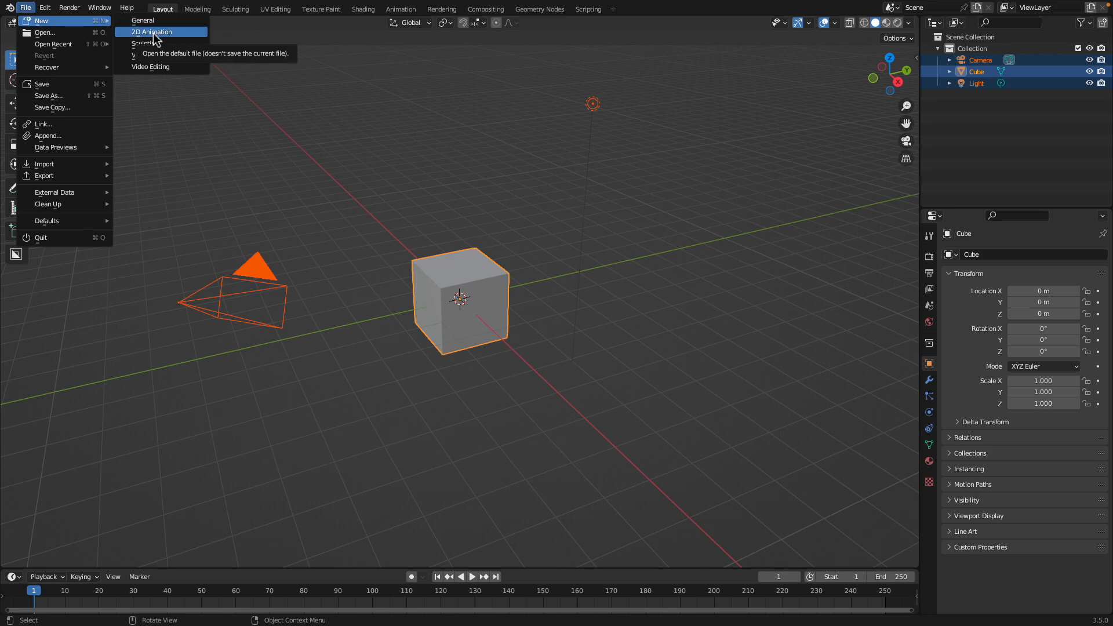
{"action": "left_click", "coordinate": [153, 34]}
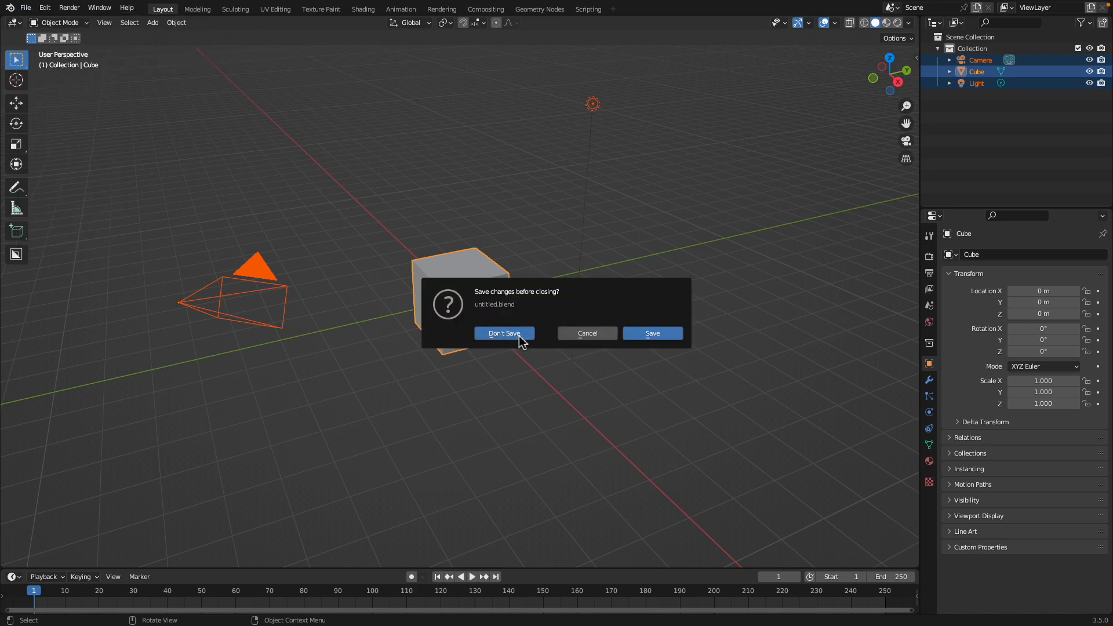
{"action": "key", "text": "d"}
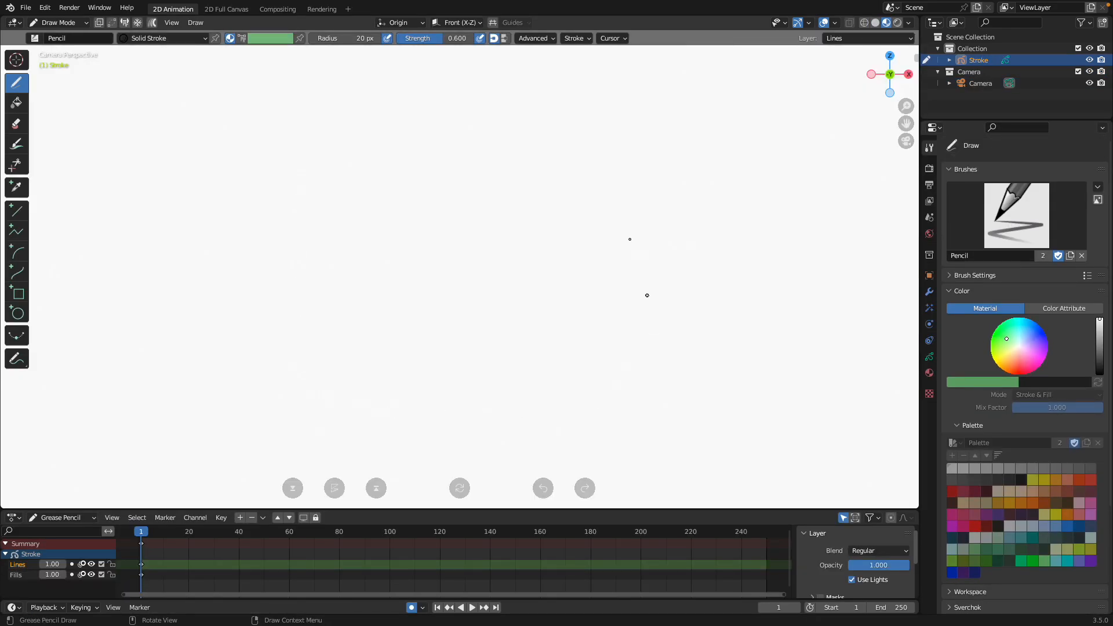
Bring the whole camera frame into view and examine the scene's output format, resolution and frame range settings
{"action": "scroll", "coordinate": [443, 244], "scroll_direction": "down", "scroll_amount": 4}
{"action": "scroll", "coordinate": [451, 261], "scroll_direction": "up", "scroll_amount": 3}
{"action": "scroll", "coordinate": [398, 209], "scroll_direction": "down", "scroll_amount": 1}
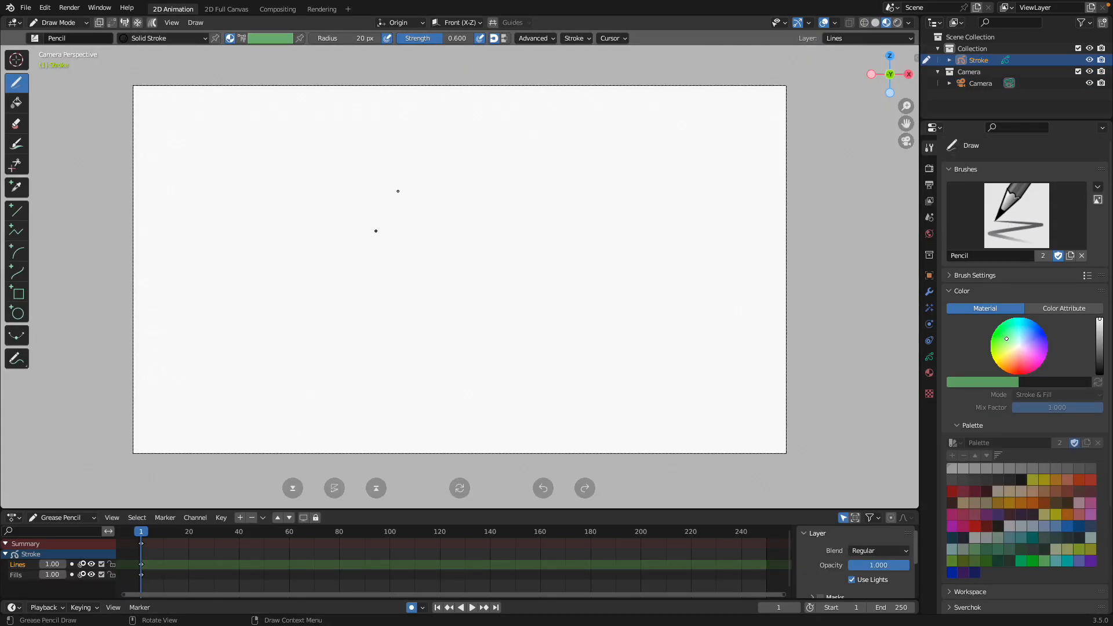
{"action": "left_click", "coordinate": [930, 185]}
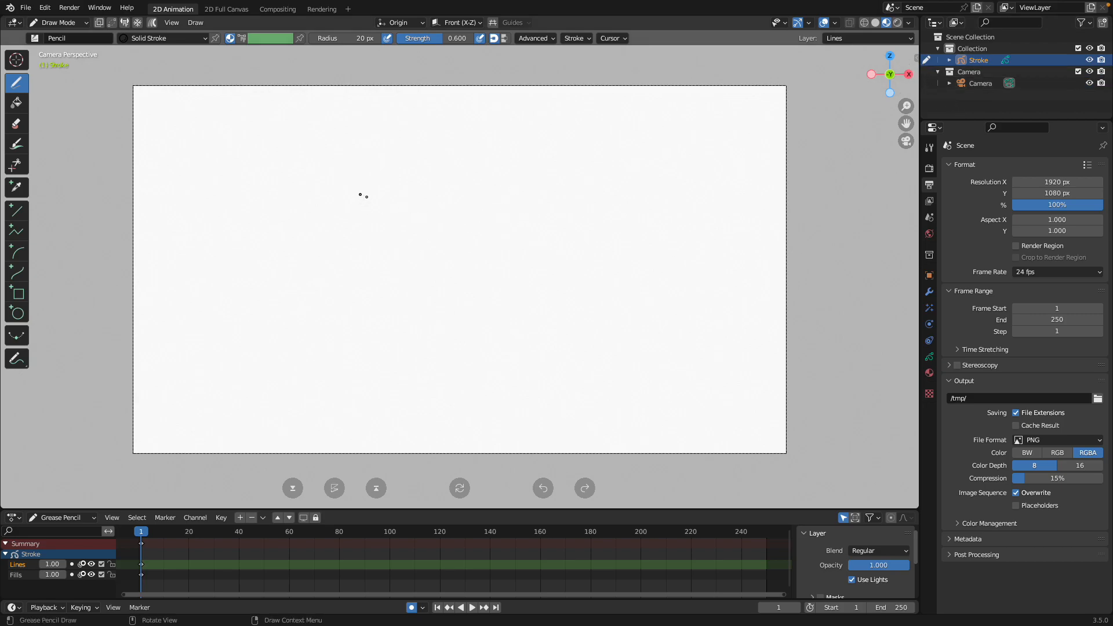
Draw one long looping pencil stroke that crosses itself several times across the canvas, after undoing a first attempt
{"action": "left_click_drag", "start_coordinate": [357, 269], "coordinate": [428, 221]}
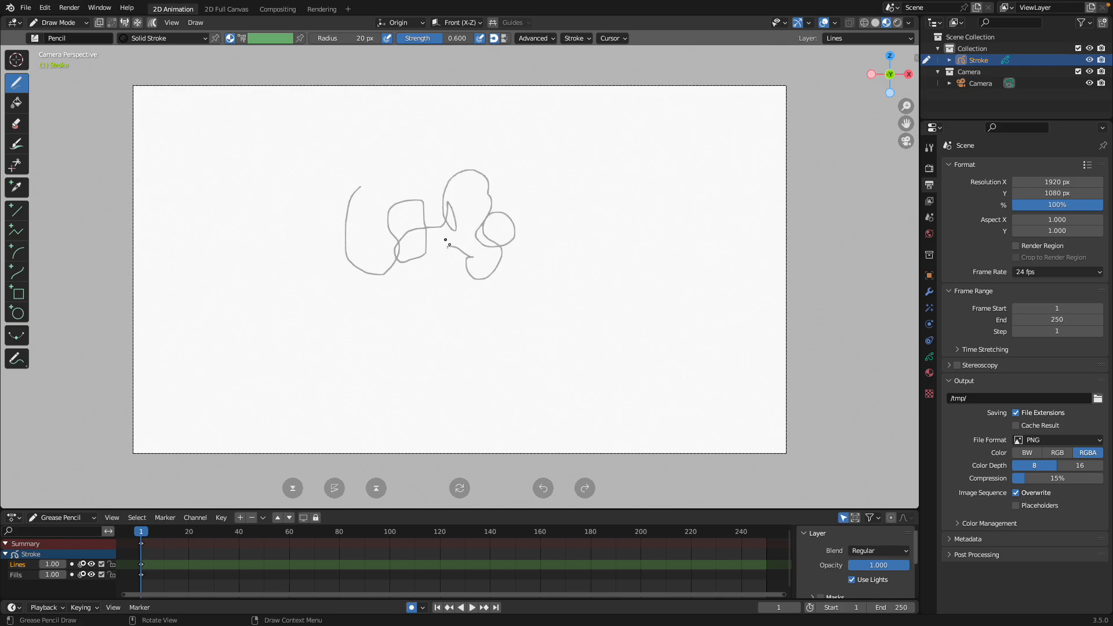
{"action": "key", "text": "ctrl+z"}
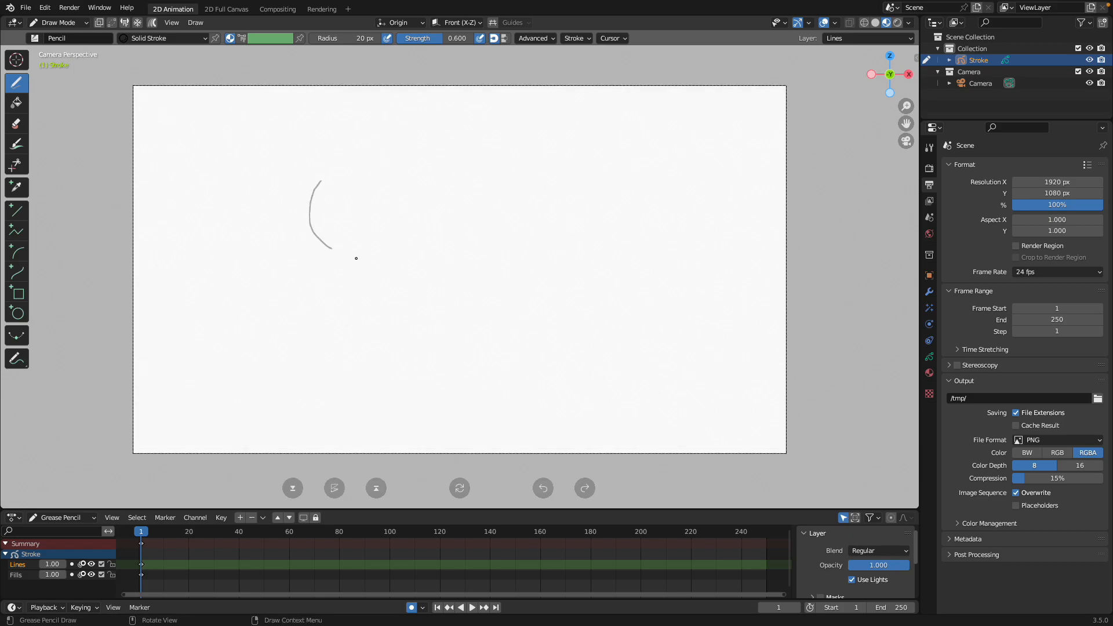
{"action": "mouse_move", "coordinate": [407, 248]}
{"action": "left_mouse_down"}
{"action": "mouse_move", "coordinate": [520, 209]}
{"action": "mouse_move", "coordinate": [499, 184]}
{"action": "mouse_move", "coordinate": [382, 287]}
{"action": "left_mouse_up"}
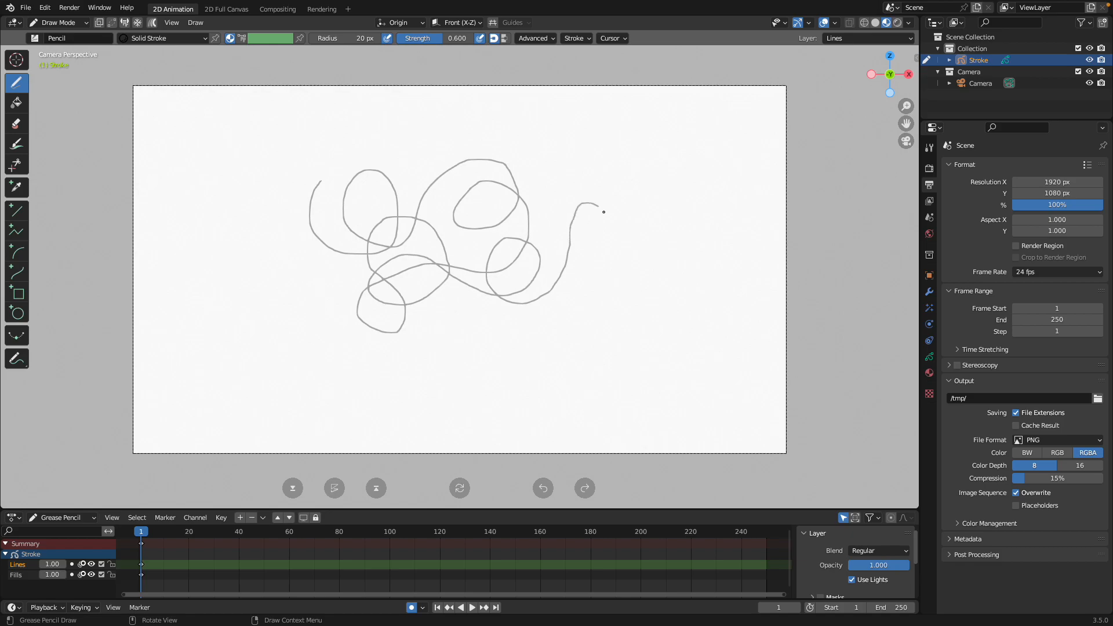
{"action": "scroll", "coordinate": [603, 211], "scroll_direction": "up", "scroll_amount": 2}
{"action": "scroll", "coordinate": [504, 255], "scroll_direction": "down", "scroll_amount": 1}
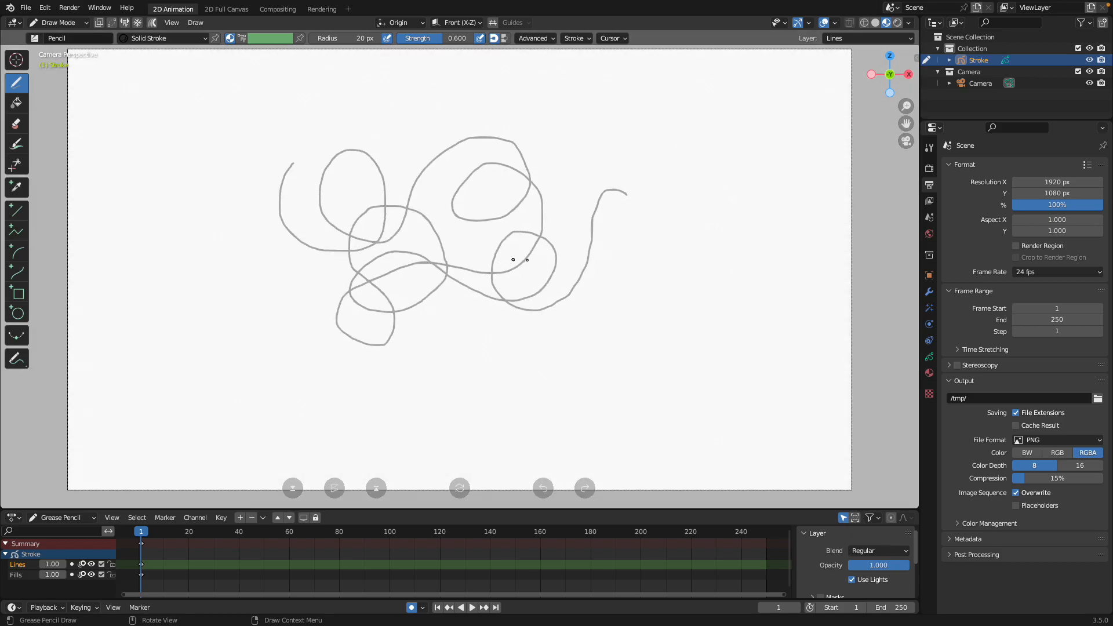
Turn off onion skinning for the Lines layer and toggle the layer's visibility off and back on
{"action": "left_click", "coordinate": [929, 357]}
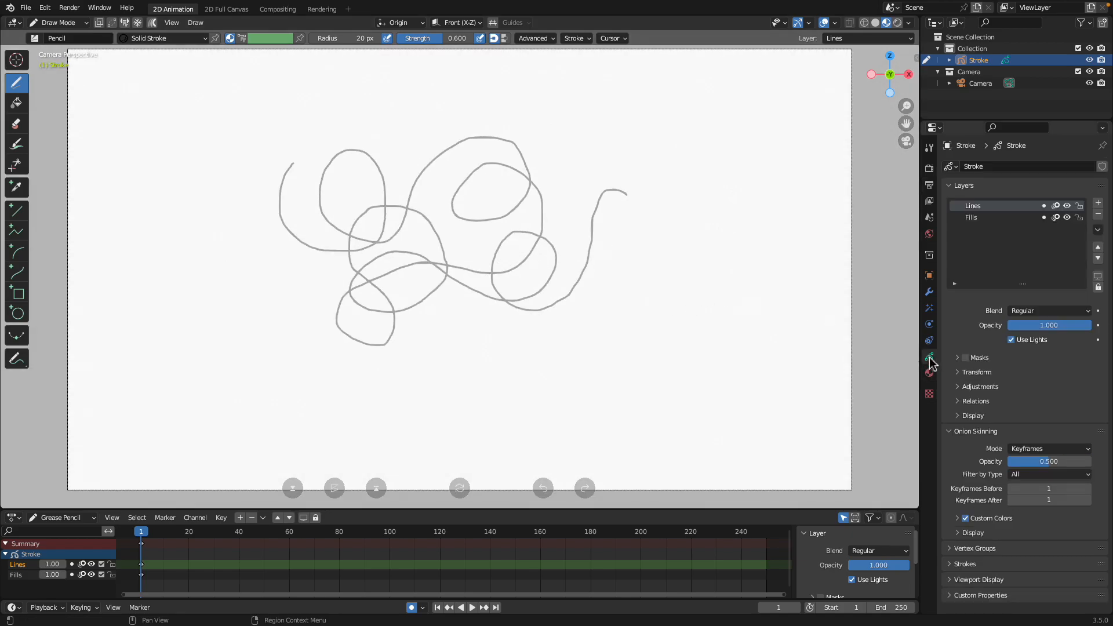
{"action": "left_click", "coordinate": [1058, 206]}
{"action": "left_click", "coordinate": [1066, 206]}
{"action": "left_click", "coordinate": [1057, 206]}
{"action": "left_click", "coordinate": [1058, 206]}
{"action": "left_click", "coordinate": [1067, 206]}
{"action": "left_click", "coordinate": [1067, 206]}
{"action": "left_click", "coordinate": [1067, 205]}
Add a new Grease Pencil layer above Lines and name it Hint
{"action": "left_click", "coordinate": [1098, 204]}
{"action": "double_click", "coordinate": [995, 208]}
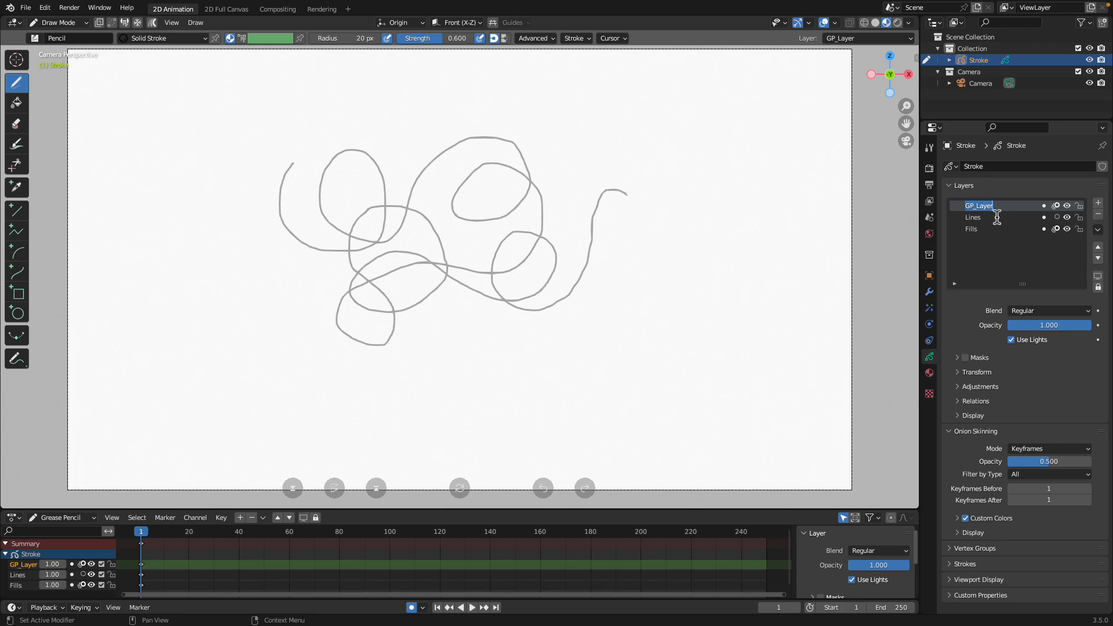
{"action": "type", "text": "Hint"}
{"action": "key", "text": "Return"}
Show the NijiGP add-on's tools beside the canvas and widen their area slightly
{"action": "scroll", "coordinate": [591, 218], "scroll_direction": "up", "scroll_amount": 1}
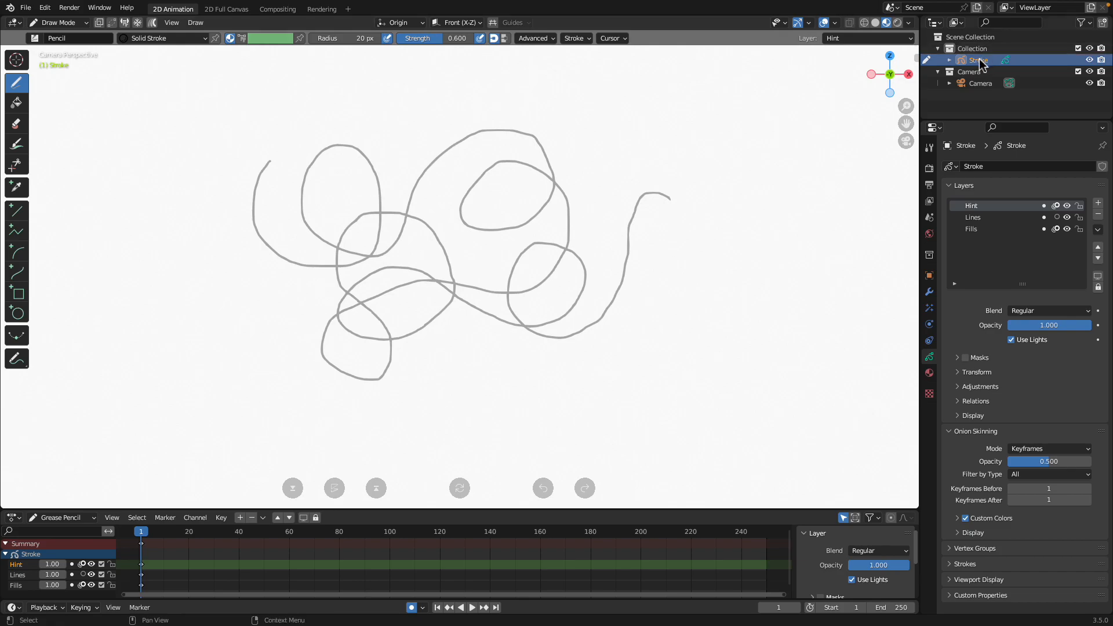
{"action": "left_click", "coordinate": [61, 22]}
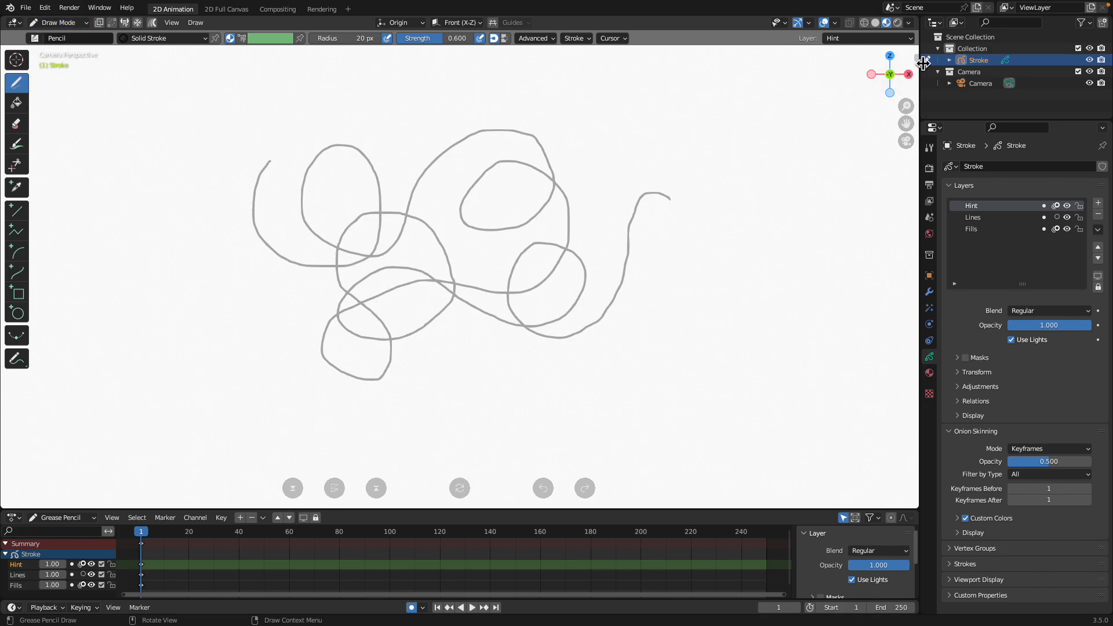
{"action": "left_click", "coordinate": [921, 59]}
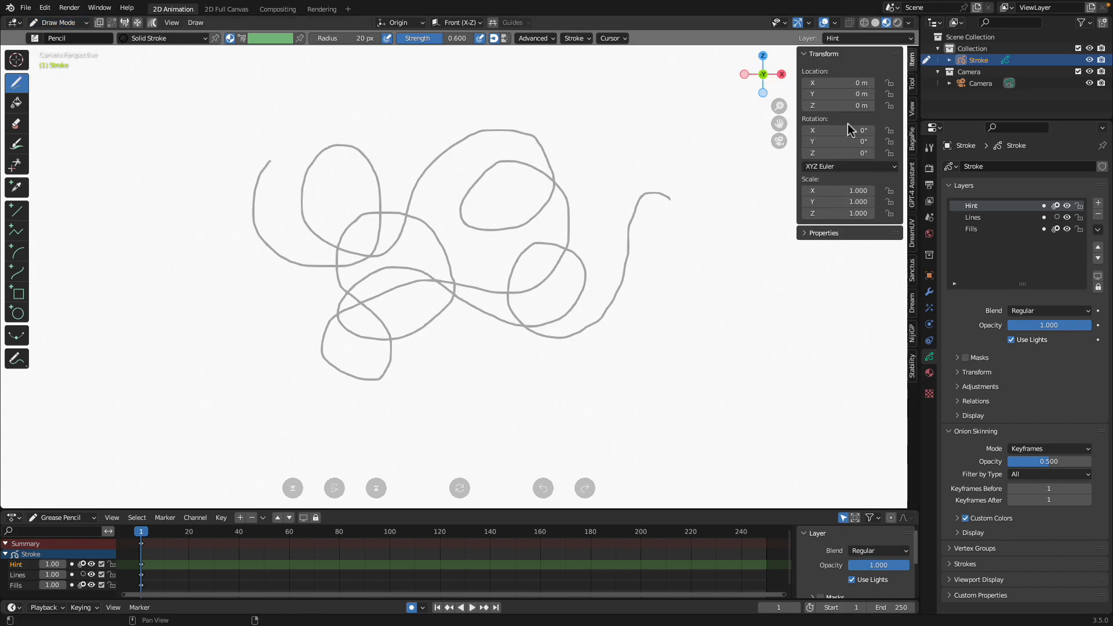
{"action": "left_click", "coordinate": [914, 341]}
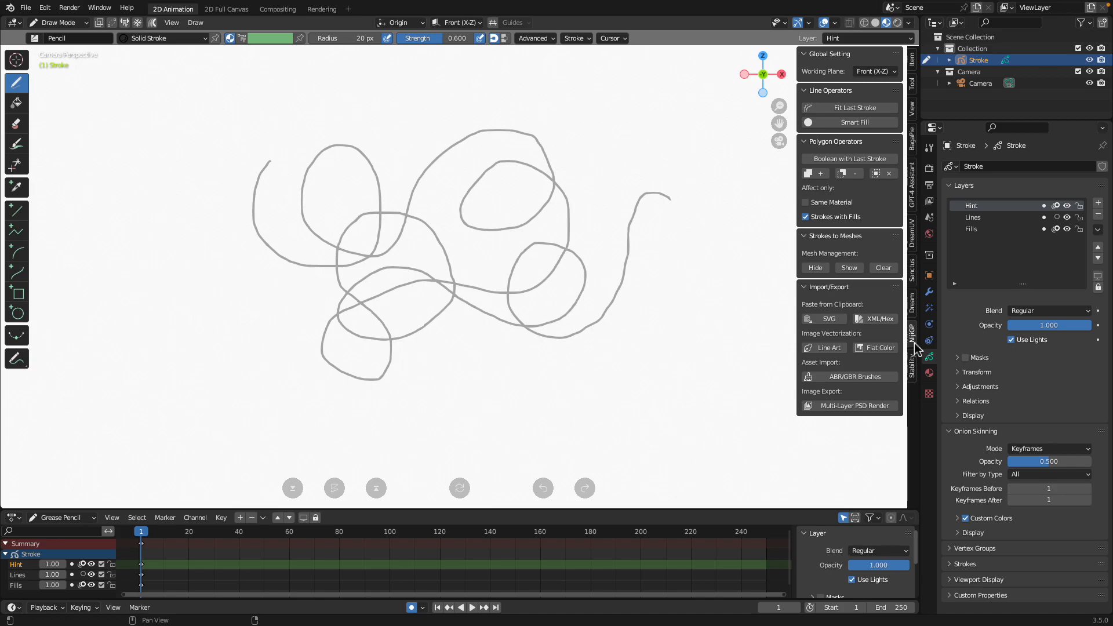
{"action": "left_click_drag", "start_coordinate": [799, 252], "coordinate": [786, 252]}
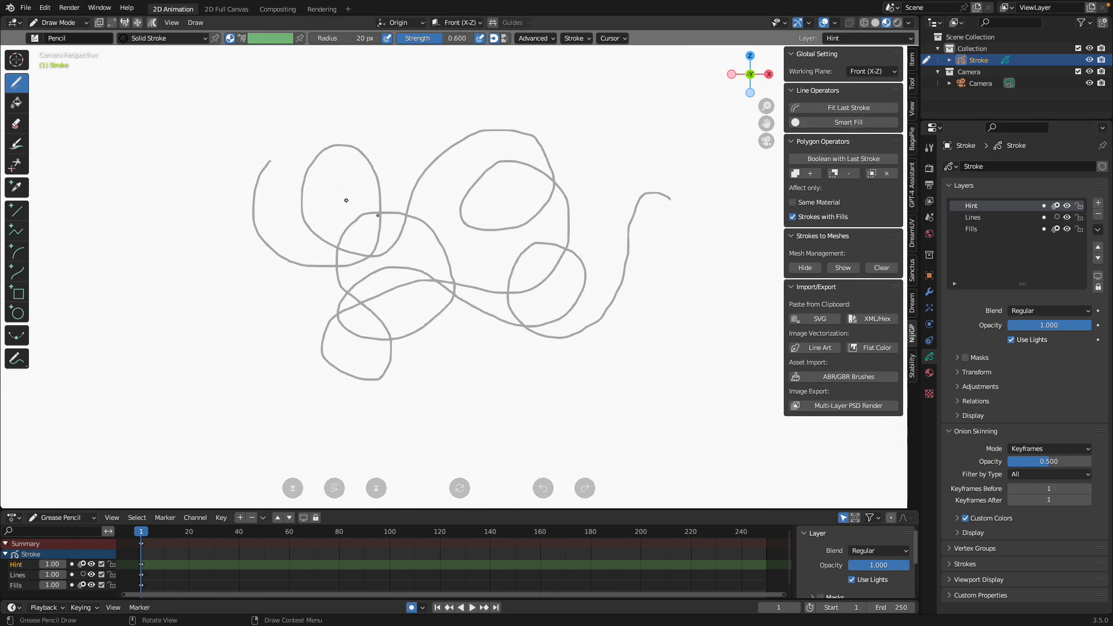
Enlarge the Stroke object's material list and add a new material with a fully bright red stroke base color
{"action": "left_click", "coordinate": [930, 373]}
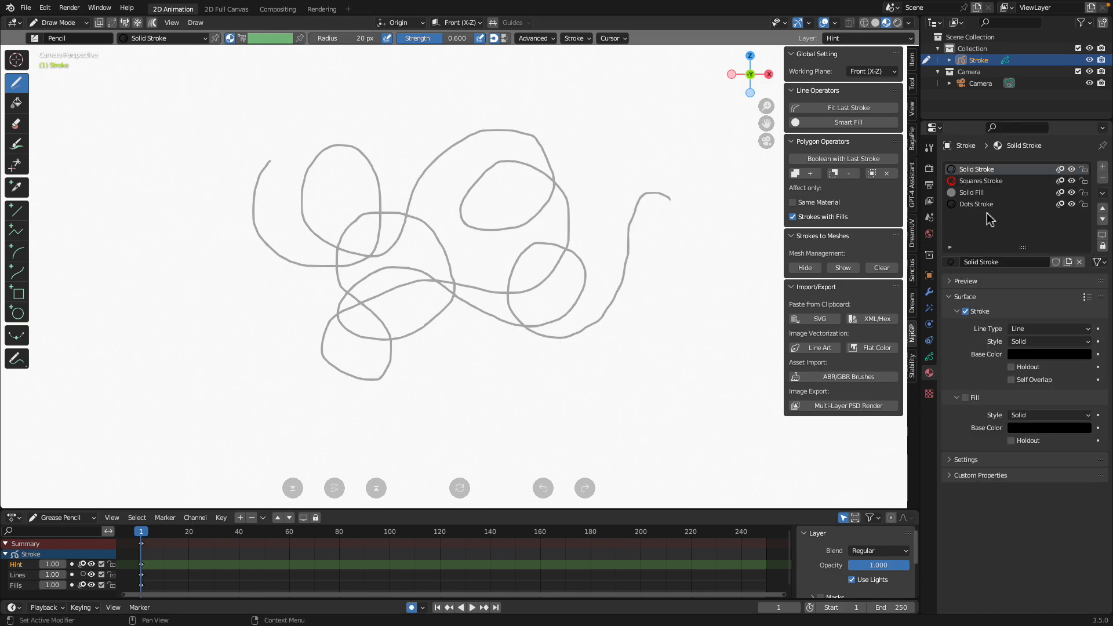
{"action": "left_click_drag", "start_coordinate": [1022, 248], "coordinate": [1023, 294]}
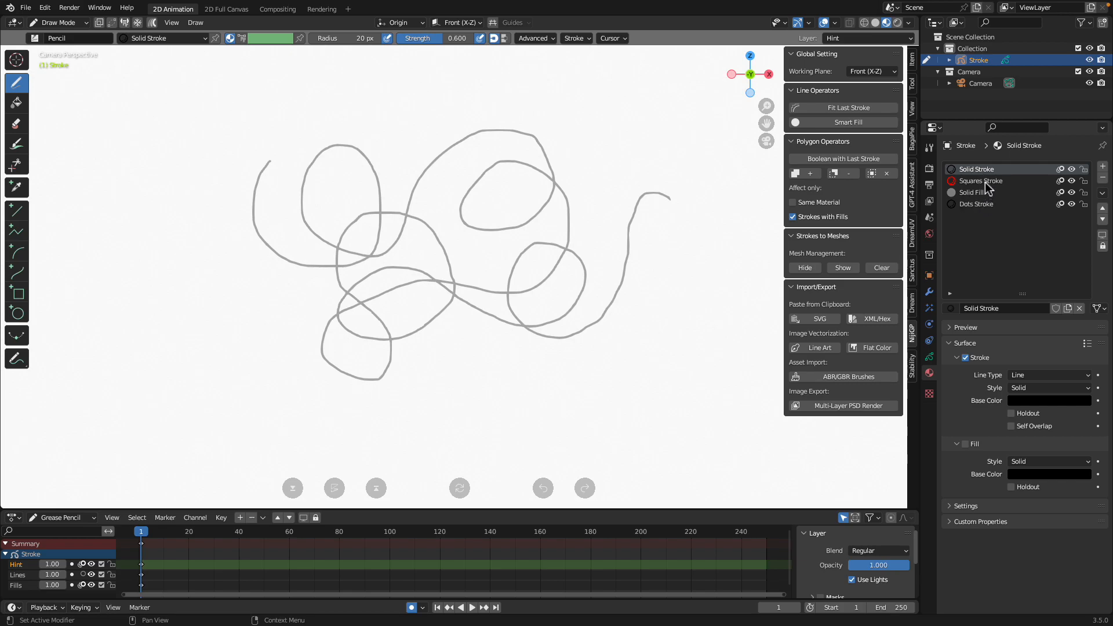
{"action": "left_click", "coordinate": [988, 204]}
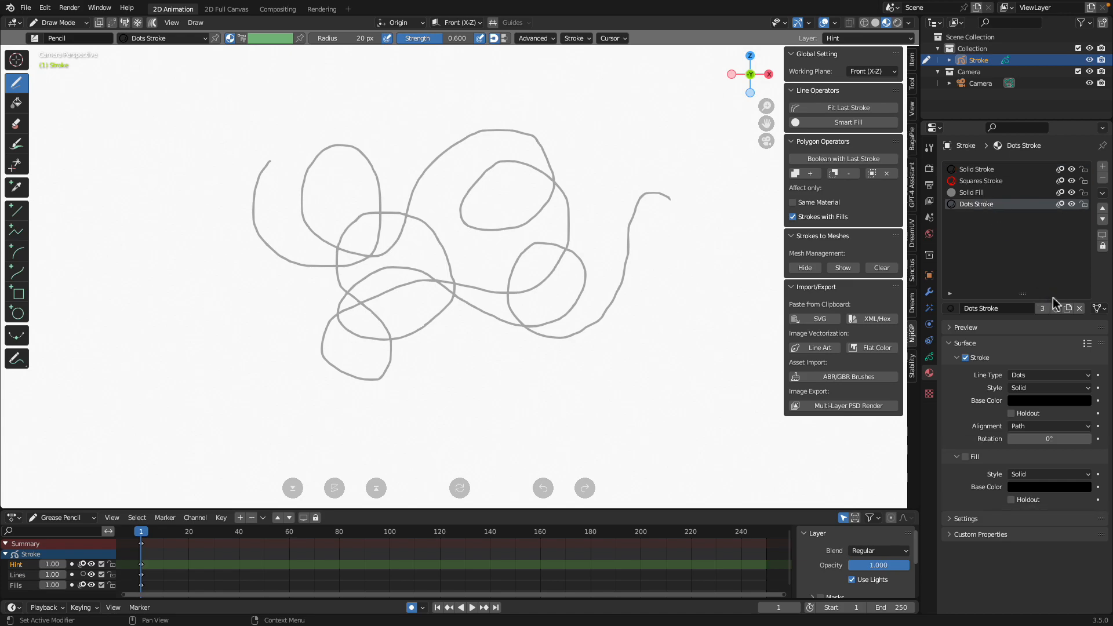
{"action": "left_click", "coordinate": [1103, 166]}
{"action": "left_click", "coordinate": [1020, 308]}
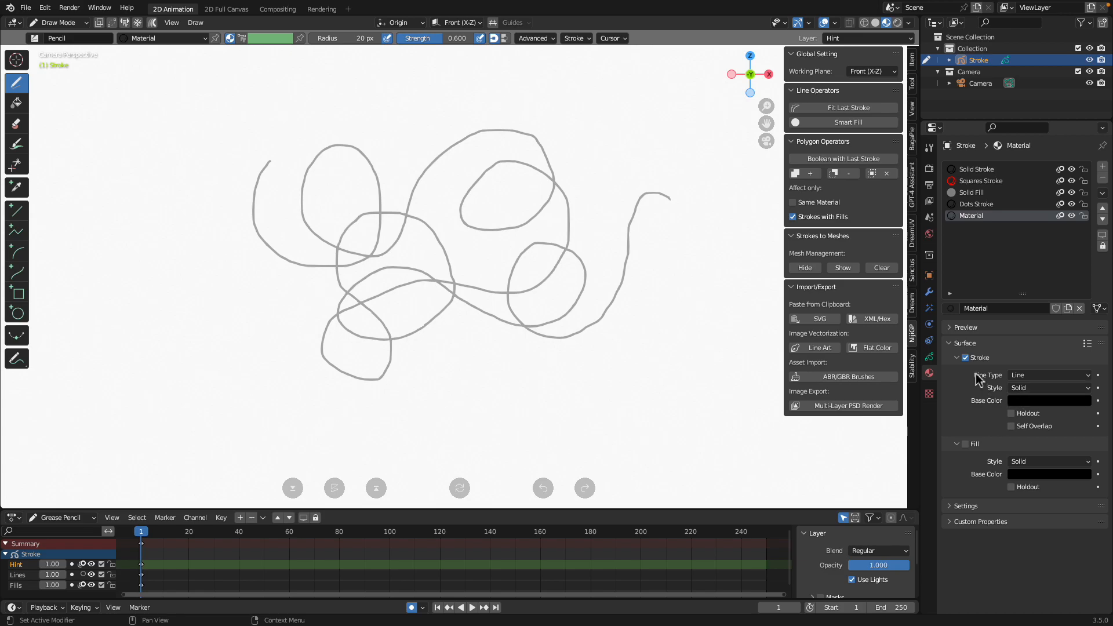
{"action": "left_click", "coordinate": [1031, 398]}
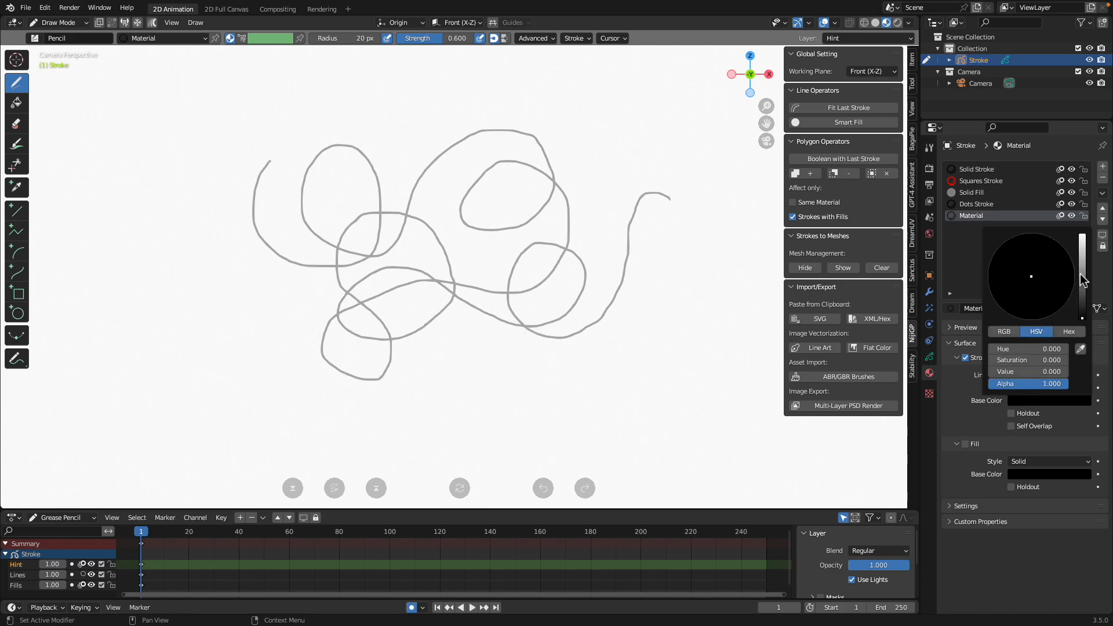
{"action": "left_click_drag", "start_coordinate": [1082, 277], "coordinate": [1082, 234]}
{"action": "left_click", "coordinate": [1050, 290]}
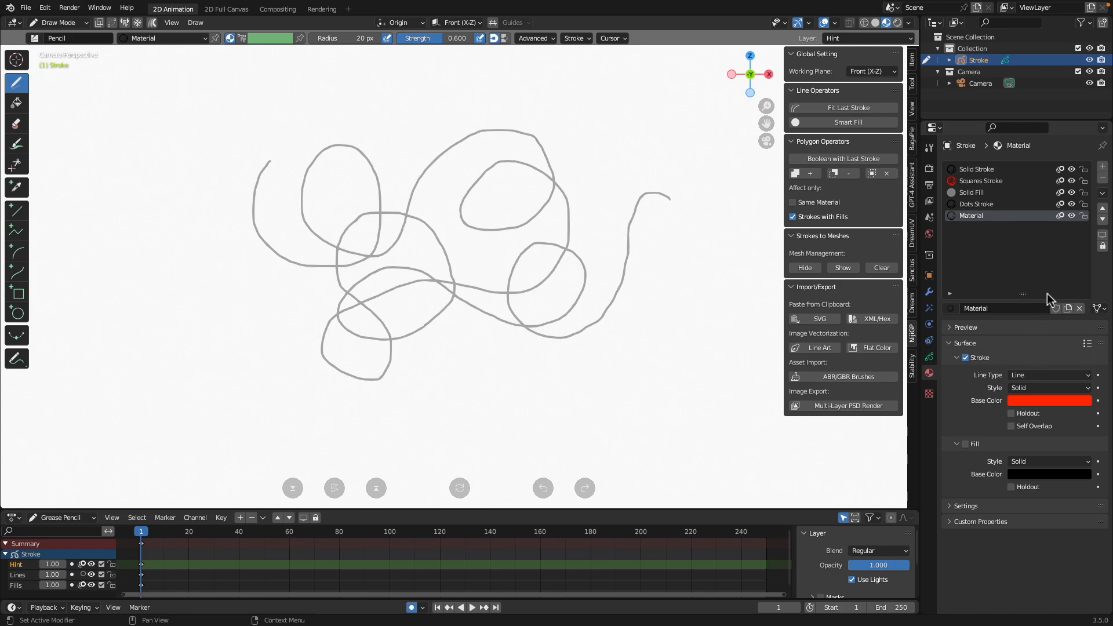
Add another material with an orange-yellow stroke base color, hue 0.091, saturation 1.000 and value 1.000
{"action": "left_click", "coordinate": [1102, 166]}
{"action": "left_click", "coordinate": [1022, 307]}
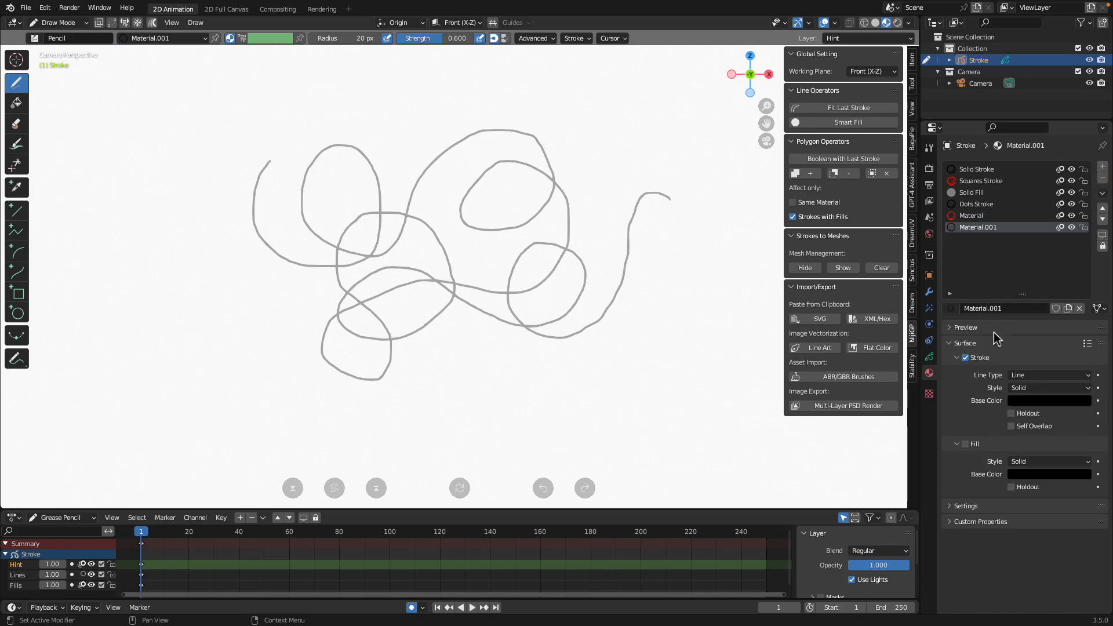
{"action": "left_click", "coordinate": [1037, 400]}
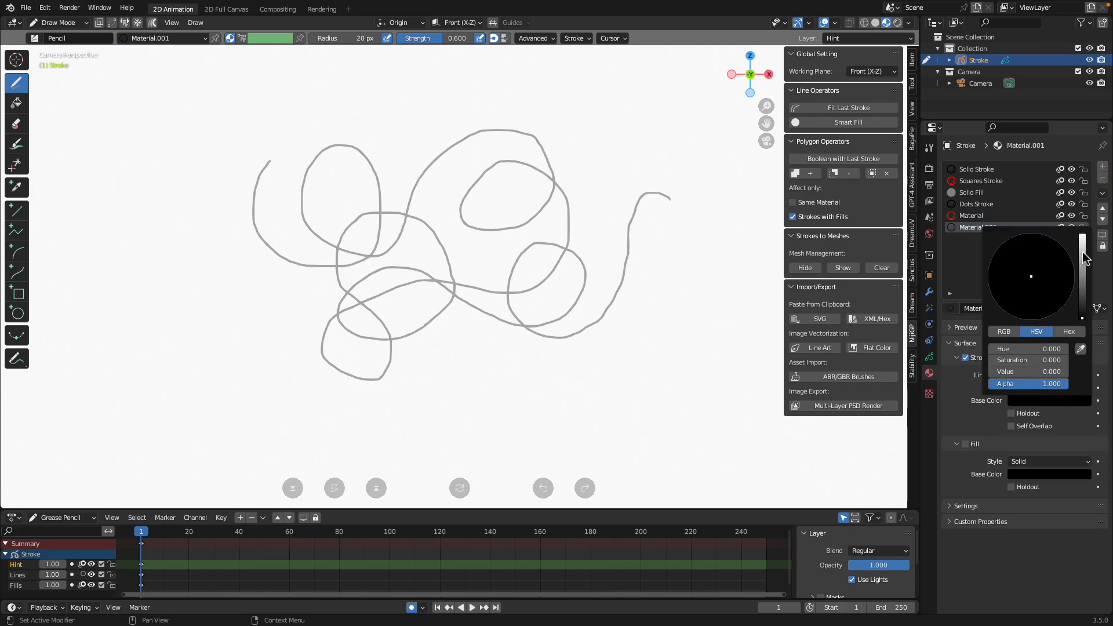
{"action": "left_click_drag", "start_coordinate": [1082, 277], "coordinate": [1082, 234]}
{"action": "left_click", "coordinate": [1025, 292]}
{"action": "left_click_drag", "start_coordinate": [1025, 292], "coordinate": [1001, 308]}
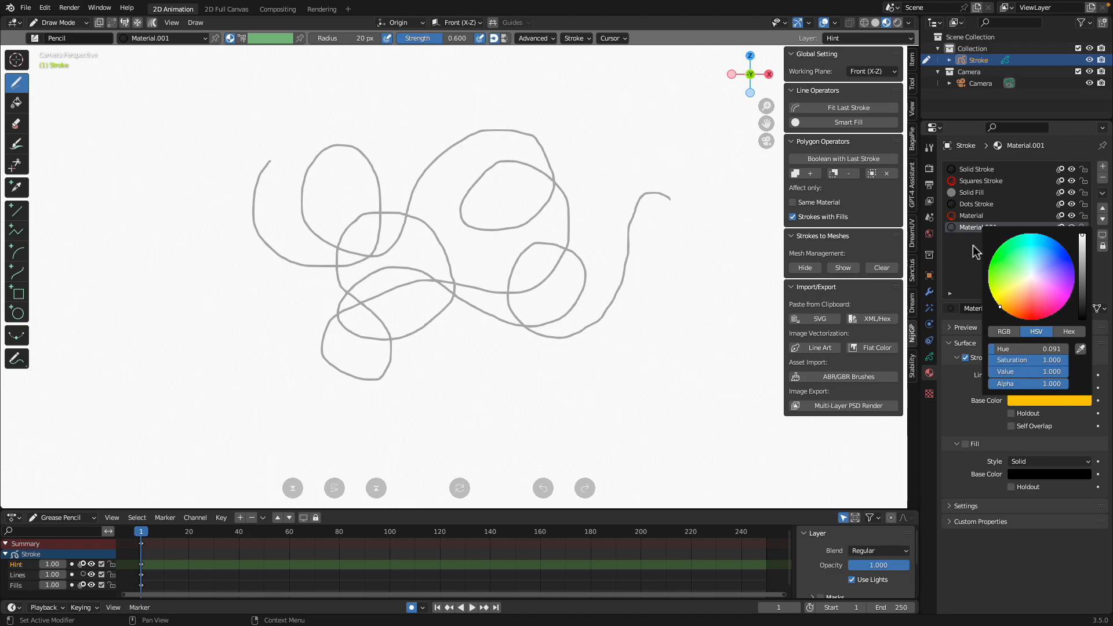
Add a further material with a yellow stroke base color, hue 0.183, saturation 1.000 and value 1.000
{"action": "left_click", "coordinate": [1103, 166]}
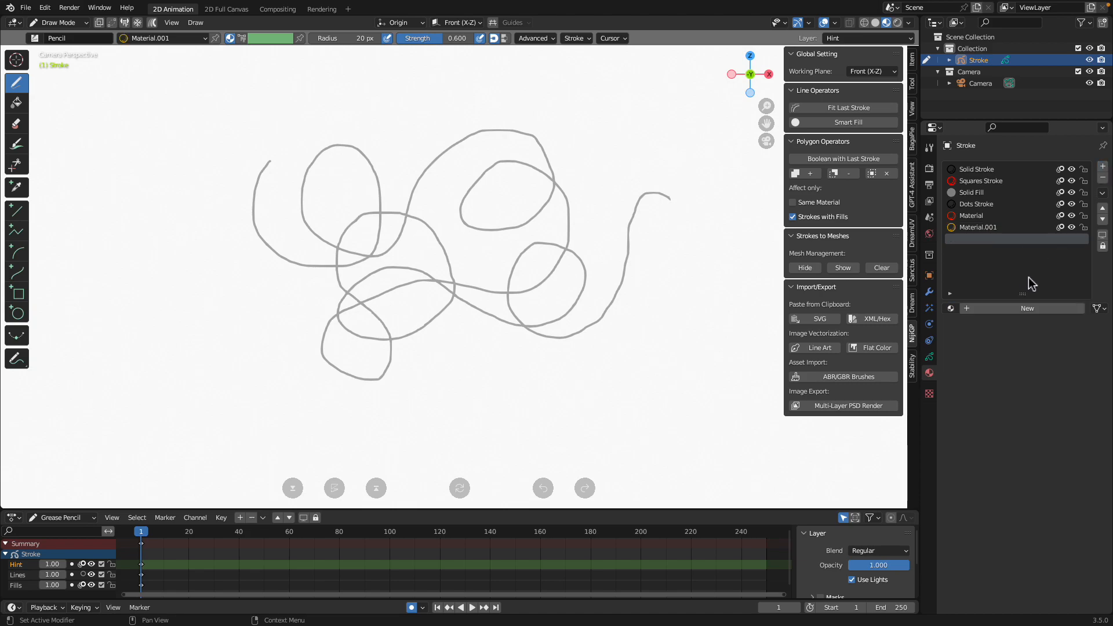
{"action": "left_click", "coordinate": [1026, 308]}
{"action": "left_click", "coordinate": [1032, 402]}
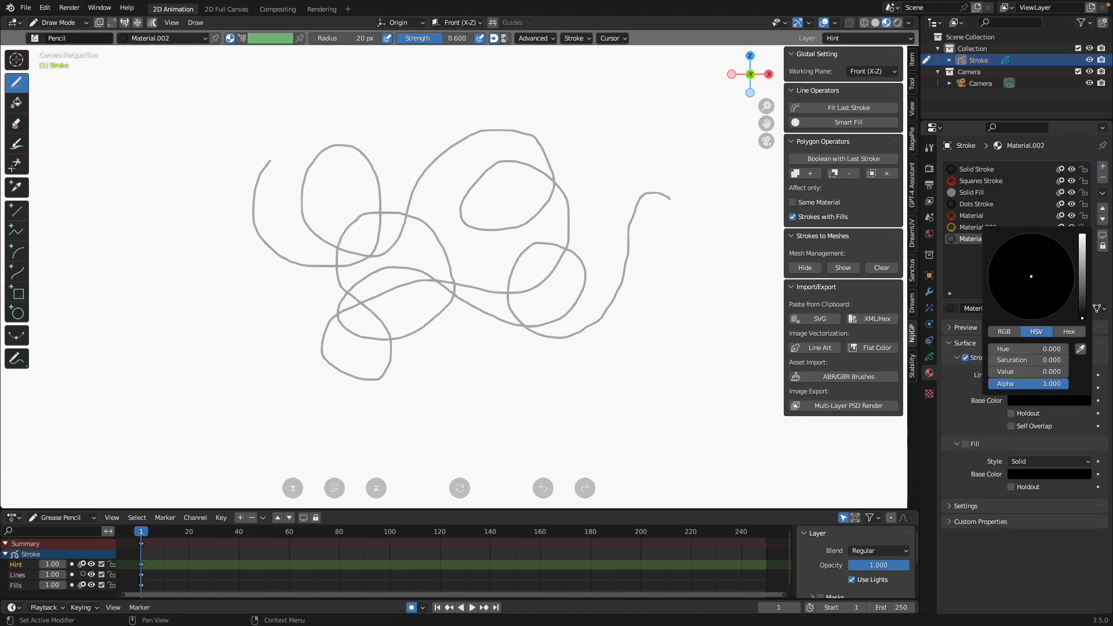
{"action": "left_click_drag", "start_coordinate": [1083, 270], "coordinate": [1082, 235]}
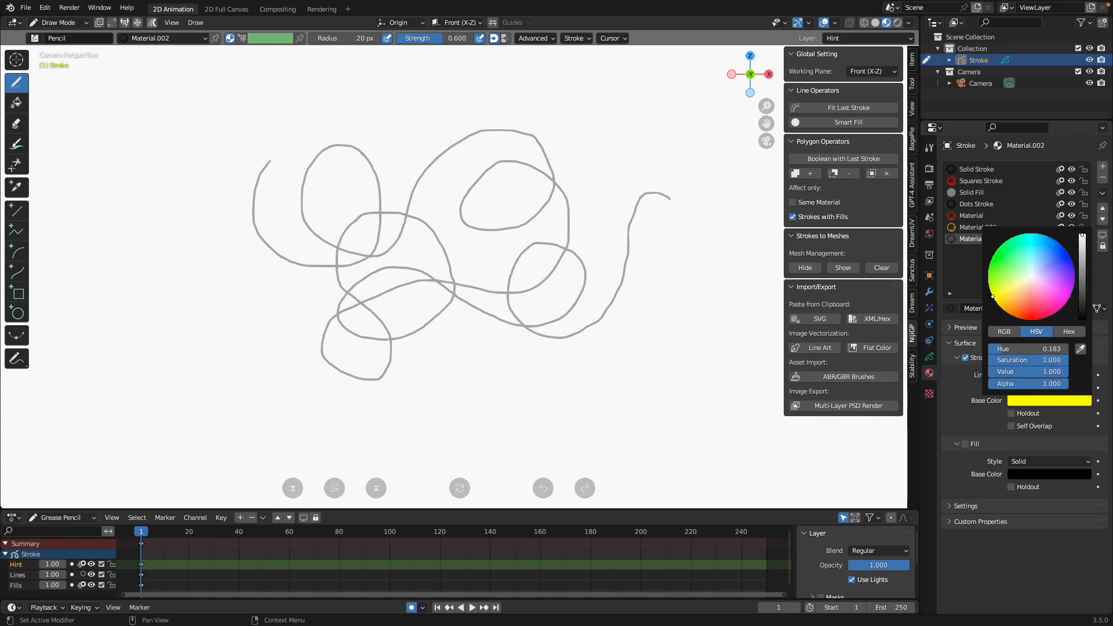
Add a material with a bright green stroke base color, hue 0.314, saturation 1.000 and value 1.000
{"action": "left_click", "coordinate": [1103, 166]}
{"action": "left_click", "coordinate": [1016, 308]}
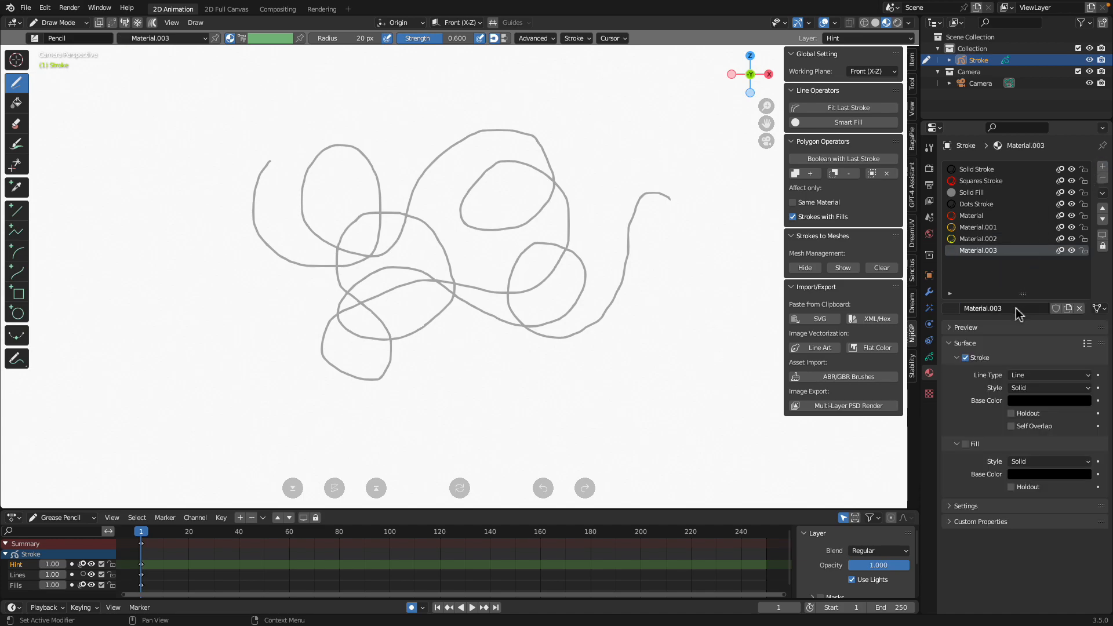
{"action": "left_click", "coordinate": [1022, 400]}
{"action": "left_click_drag", "start_coordinate": [1082, 259], "coordinate": [989, 274]}
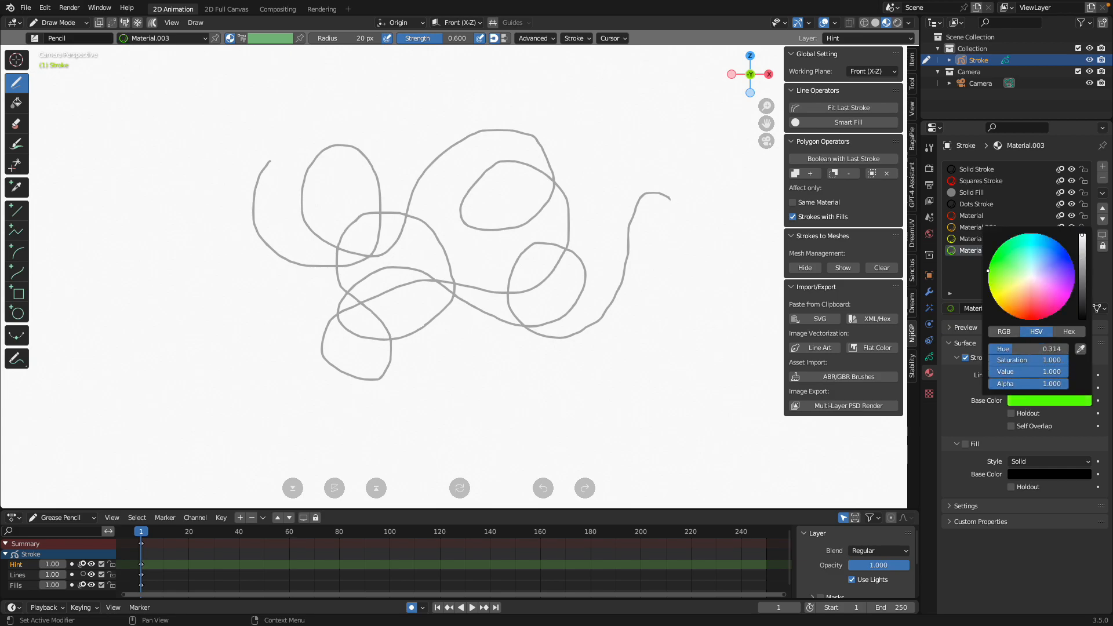
Add a fifth new material and adjust its stroke base color from a trial green to bright cyan
{"action": "left_click", "coordinate": [1103, 168]}
{"action": "left_click", "coordinate": [1014, 308]}
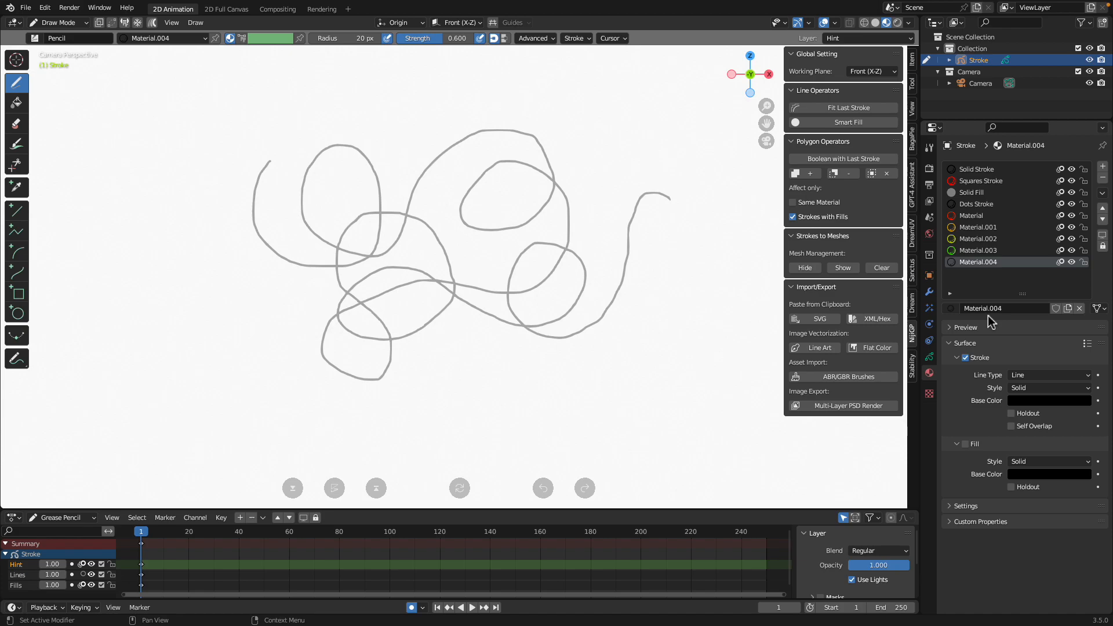
{"action": "left_click", "coordinate": [1028, 400]}
{"action": "left_click_drag", "start_coordinate": [1028, 281], "coordinate": [1000, 246]}
{"action": "left_click_drag", "start_coordinate": [1081, 247], "coordinate": [1082, 235]}
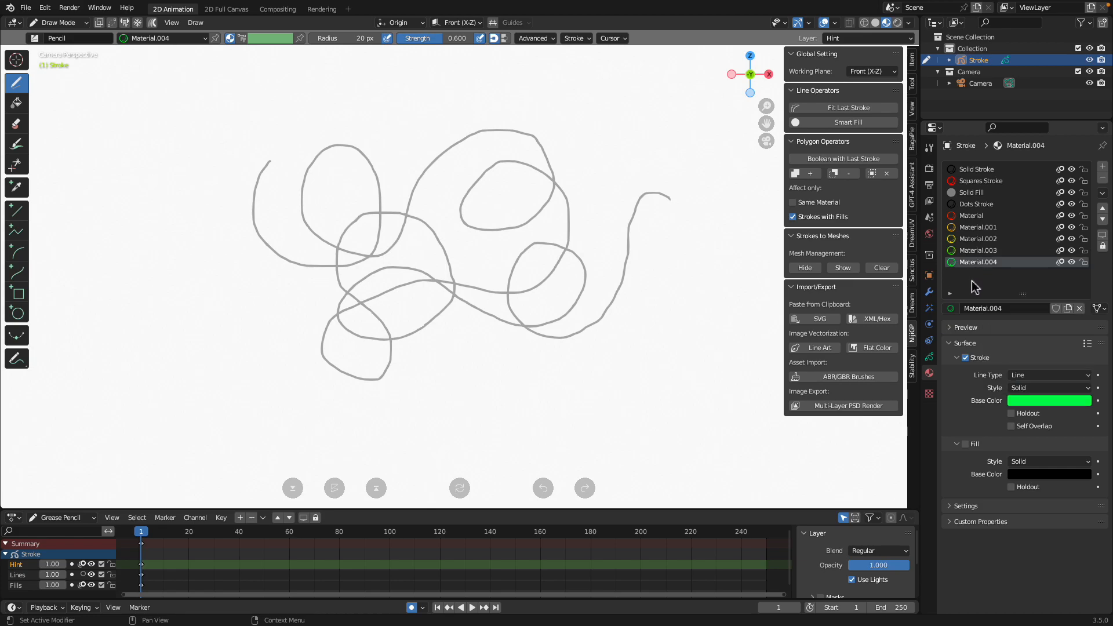
{"action": "left_click", "coordinate": [1040, 402]}
{"action": "left_click_drag", "start_coordinate": [1038, 348], "coordinate": [1061, 348]}
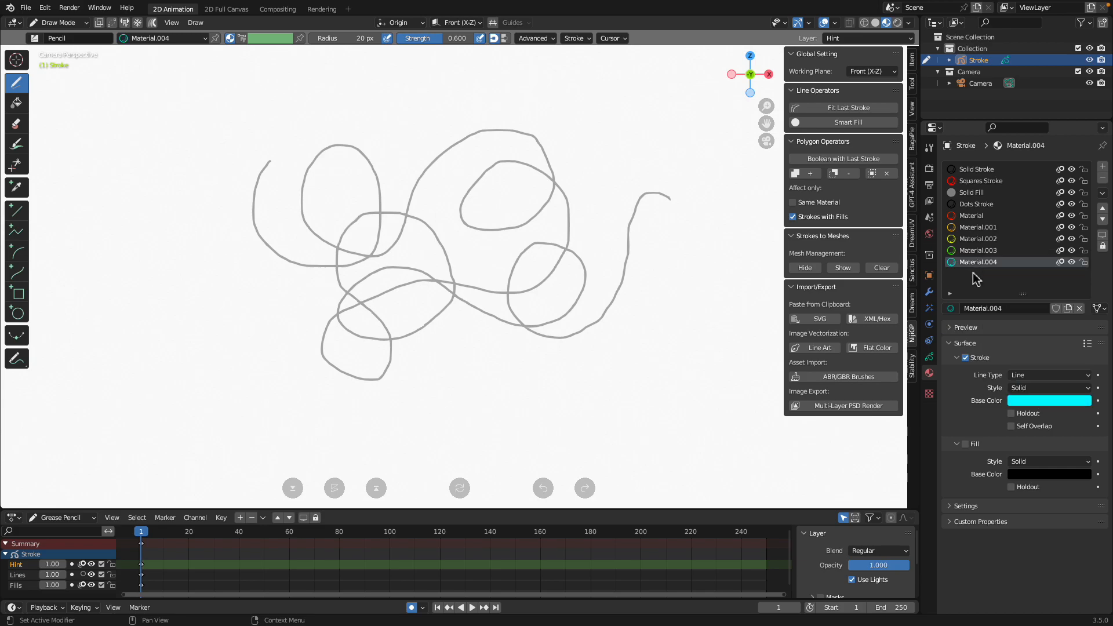
Add a sixth new material with a bright purple stroke base color
{"action": "left_click", "coordinate": [1103, 167]}
{"action": "left_click", "coordinate": [1026, 310]}
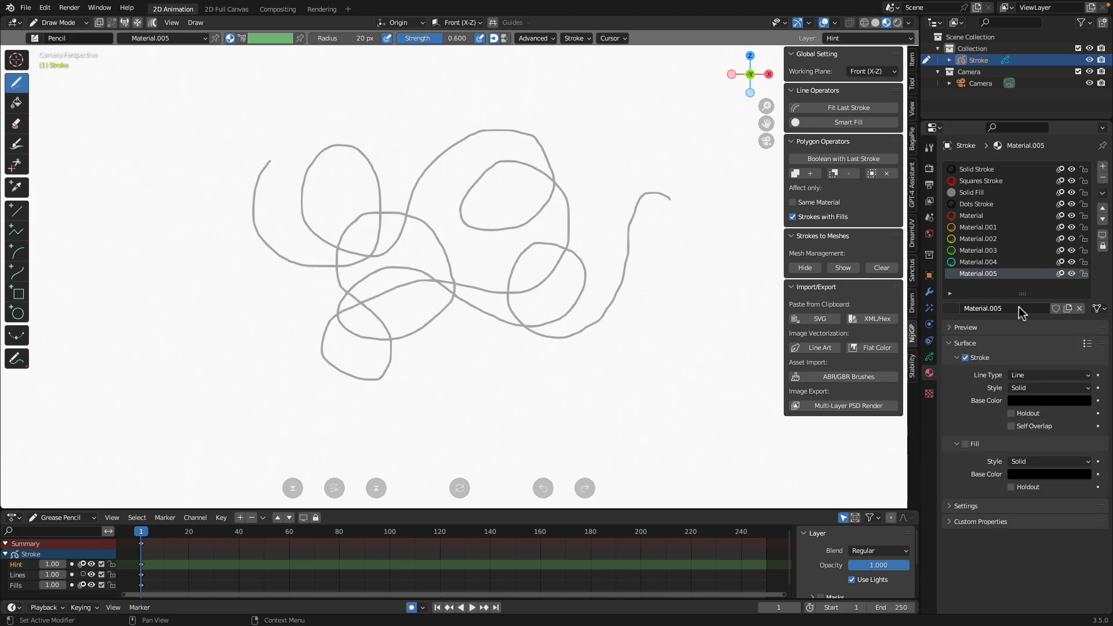
{"action": "left_click", "coordinate": [1033, 402]}
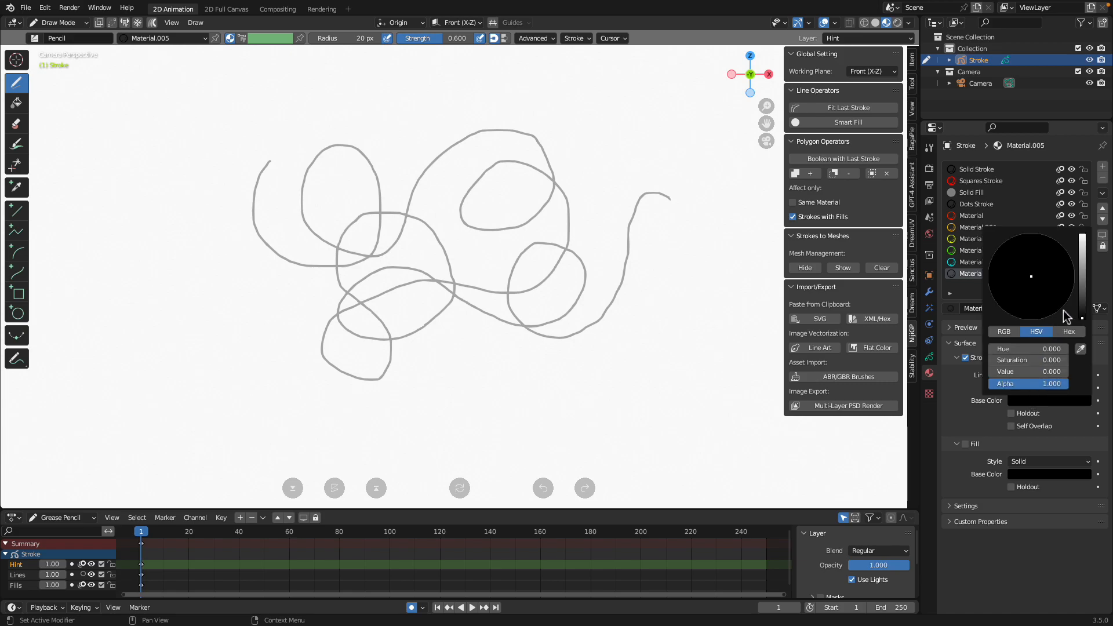
{"action": "left_click", "coordinate": [1069, 256]}
{"action": "left_click_drag", "start_coordinate": [1082, 249], "coordinate": [1080, 235]}
{"action": "mouse_move", "coordinate": [1050, 289]}
{"action": "left_mouse_down"}
{"action": "mouse_move", "coordinate": [1060, 244]}
{"action": "mouse_move", "coordinate": [1072, 286]}
{"action": "left_mouse_up"}
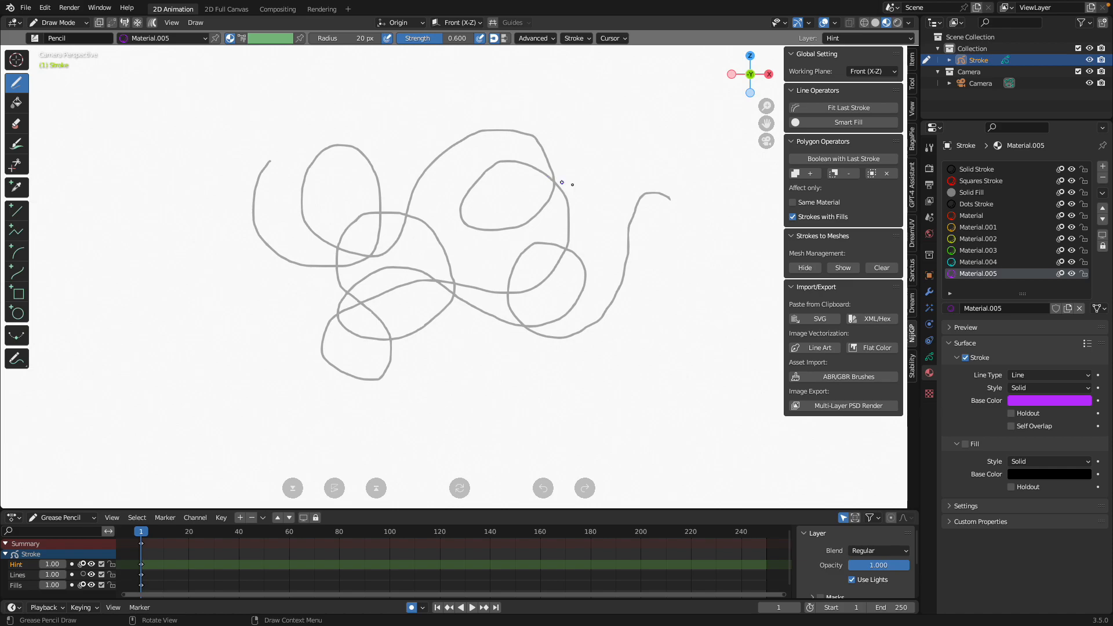
Save the Blender file to the Desktop as drawingNijiGP.blend
{"action": "left_click", "coordinate": [26, 8]}
{"action": "left_click", "coordinate": [47, 82]}
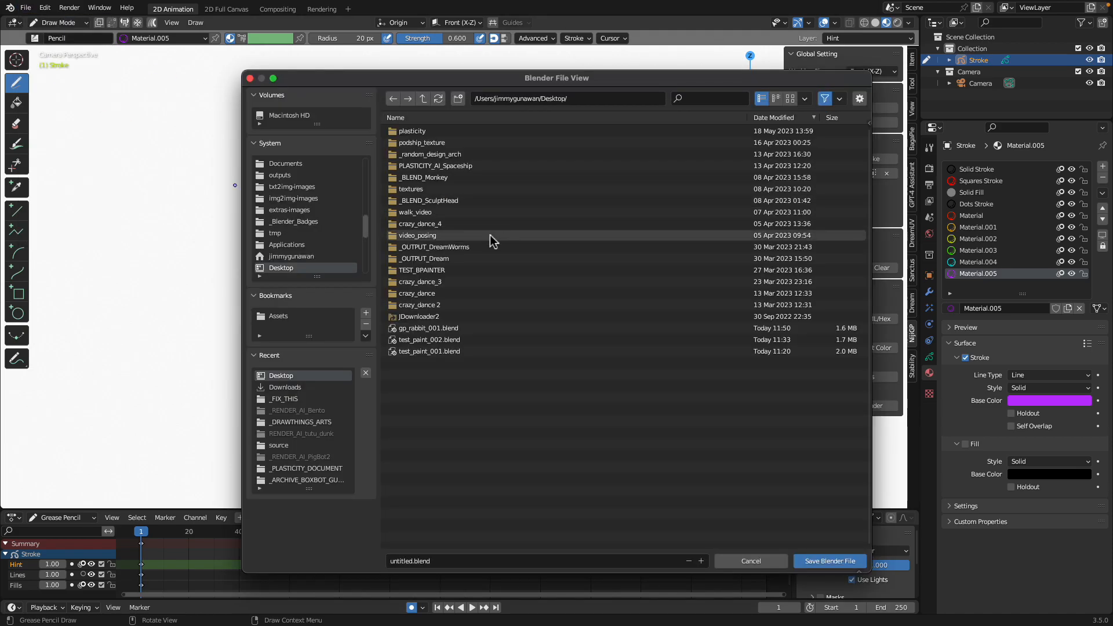
{"action": "left_click", "coordinate": [424, 560]}
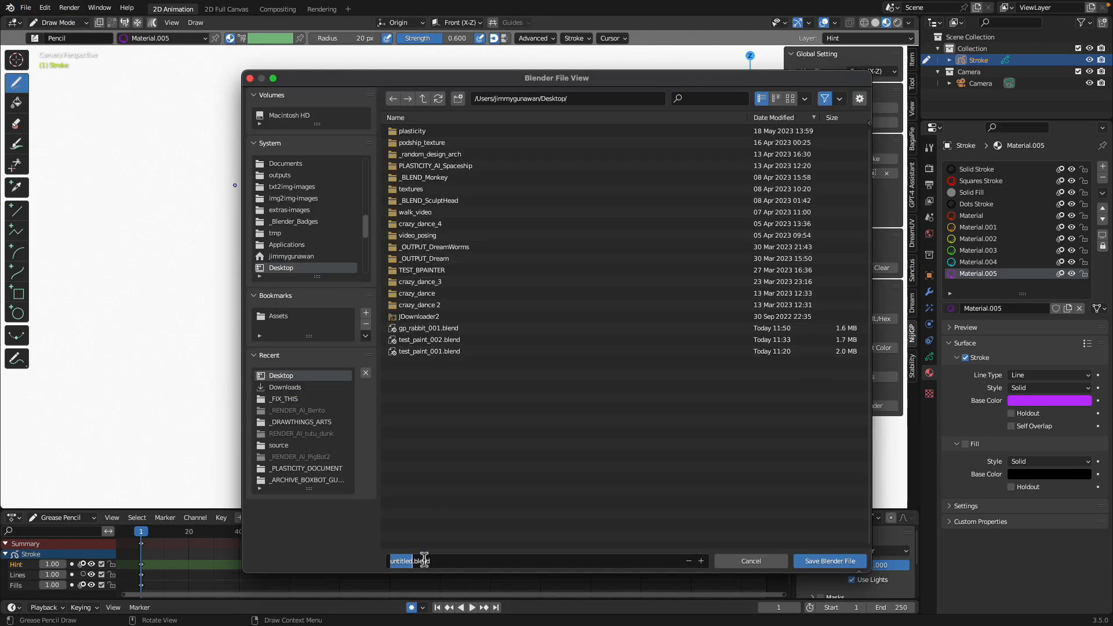
{"action": "type", "text": "drawingNijiGP"}
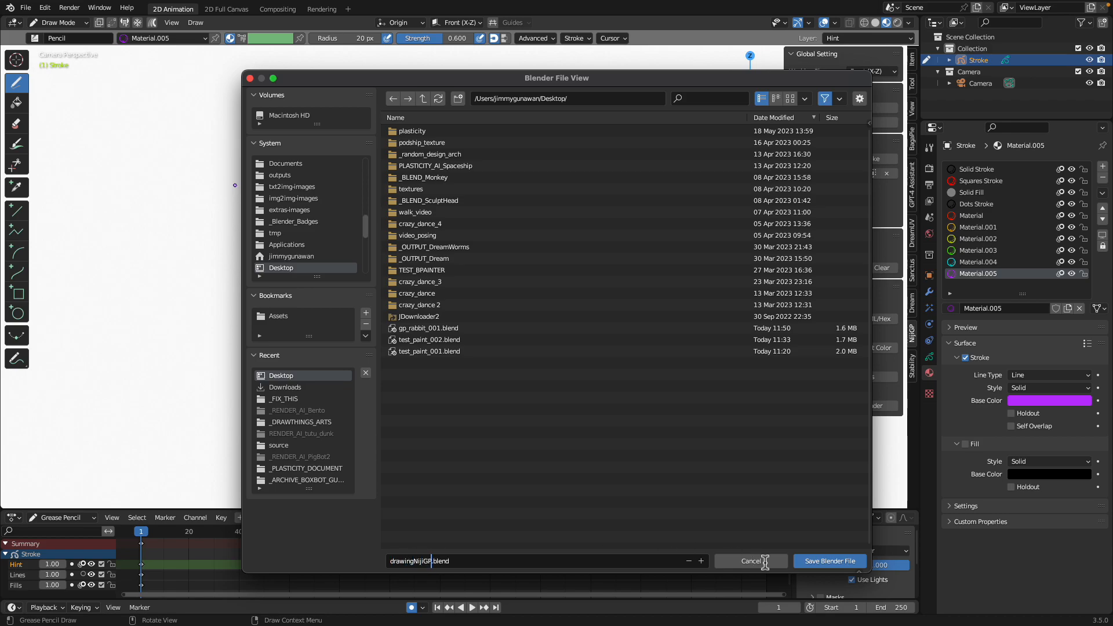
{"action": "left_click", "coordinate": [829, 562]}
Review the colored materials and the Hint, Lines and Fills layers, toggling the Lines layer's visibility to identify the line art
{"action": "left_click", "coordinate": [976, 228]}
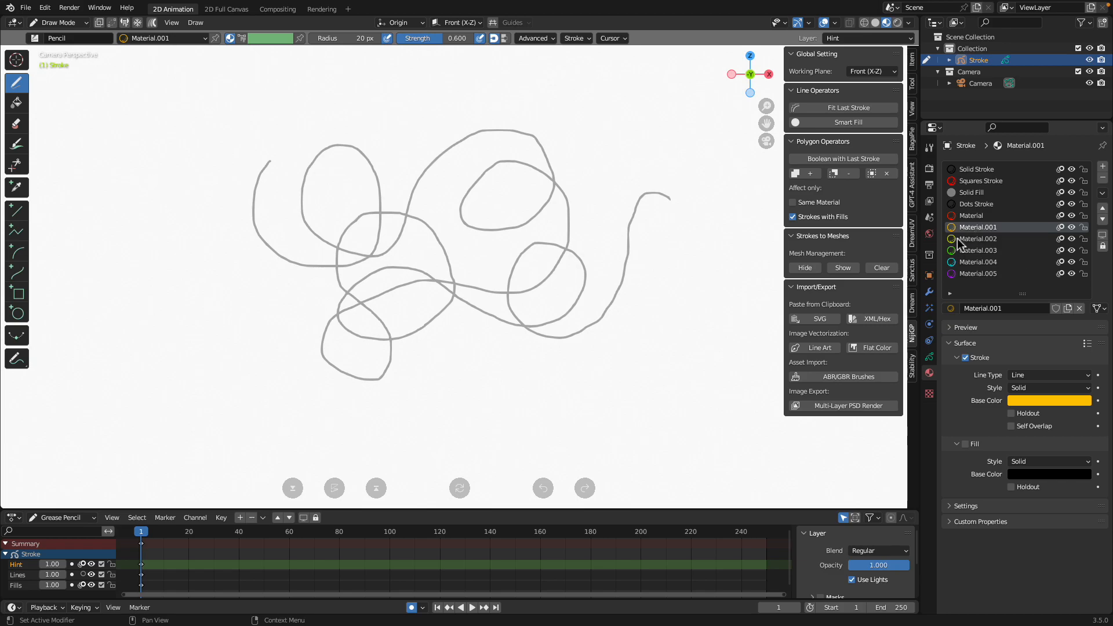
{"action": "scroll", "coordinate": [638, 255], "scroll_direction": "up", "scroll_amount": 2}
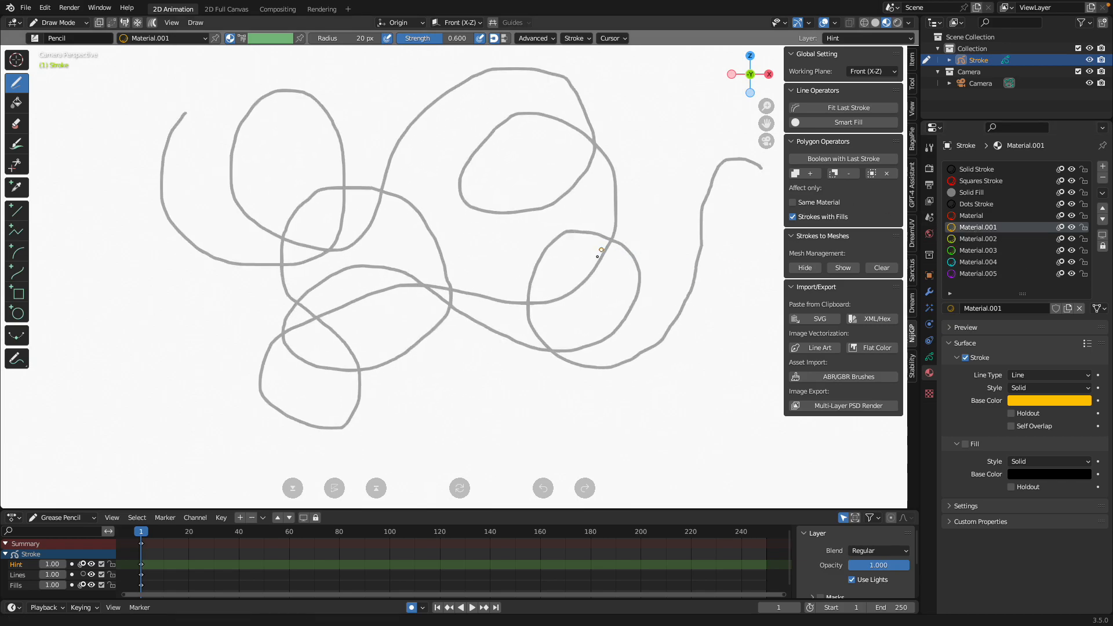
{"action": "scroll", "coordinate": [588, 258], "scroll_direction": "down", "scroll_amount": 1}
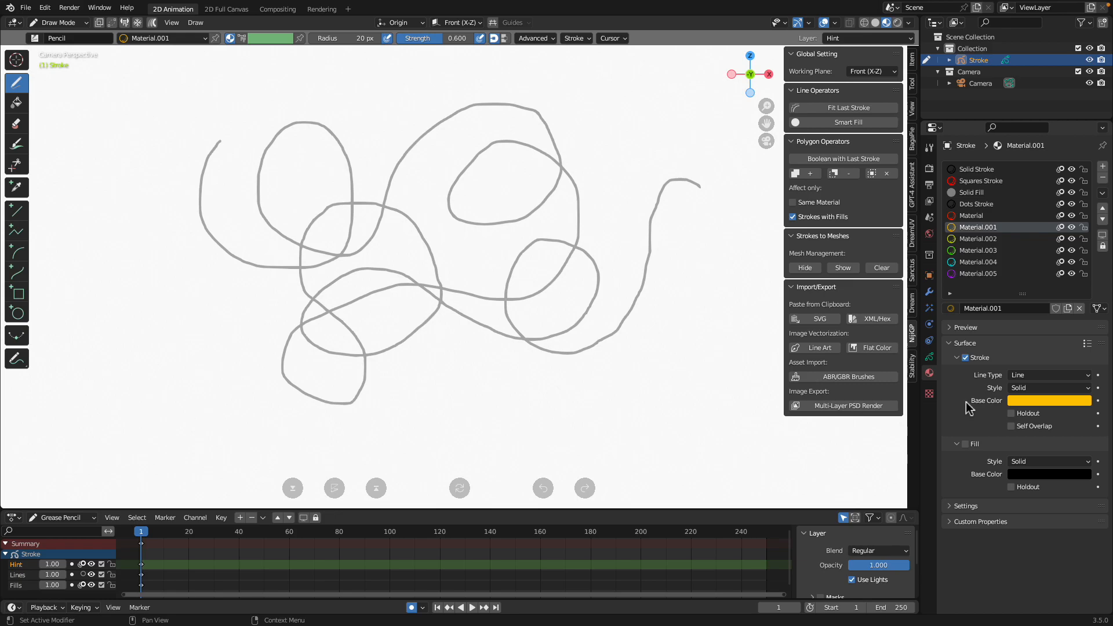
{"action": "left_click", "coordinate": [929, 357]}
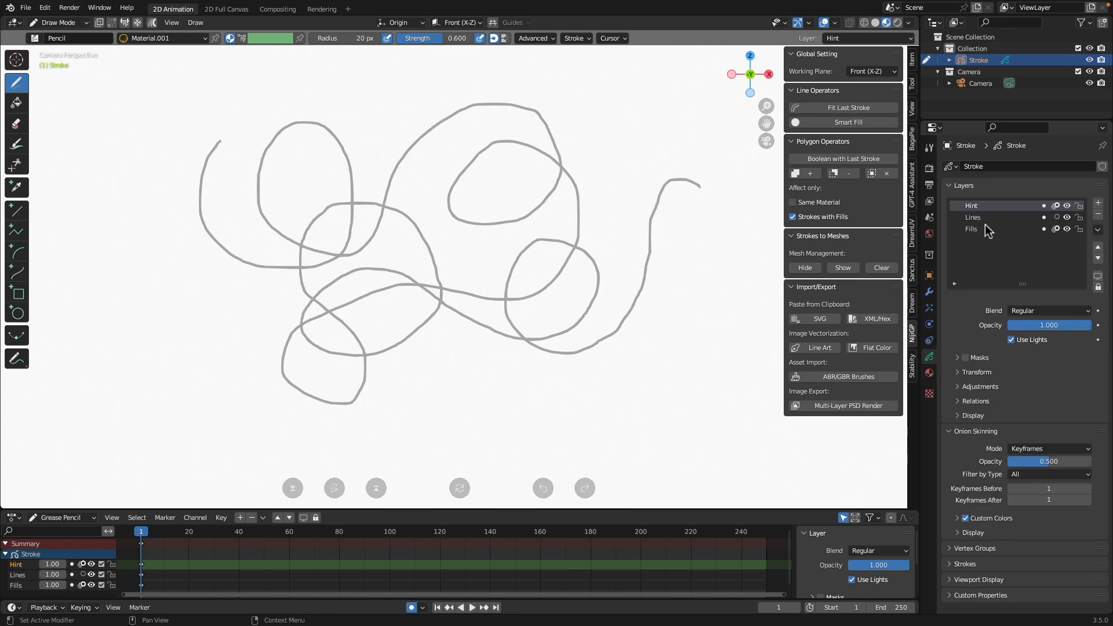
{"action": "left_click", "coordinate": [929, 373]}
{"action": "left_click", "coordinate": [930, 357]}
{"action": "left_click", "coordinate": [999, 218]}
{"action": "left_click", "coordinate": [1001, 229]}
{"action": "left_click", "coordinate": [1020, 217]}
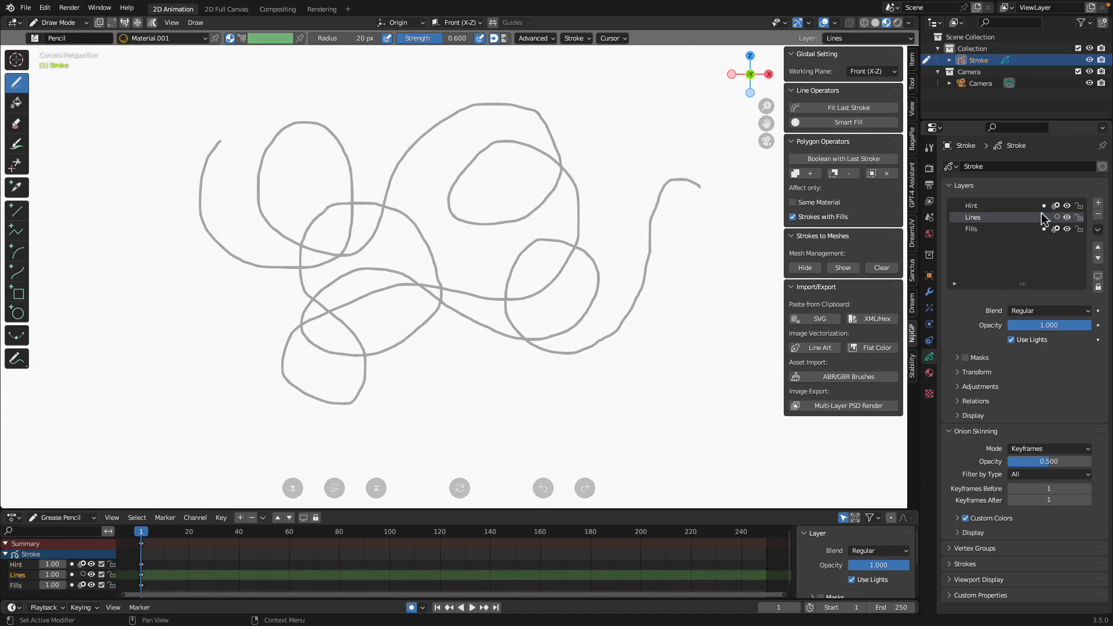
{"action": "left_click", "coordinate": [1064, 215]}
{"action": "left_click", "coordinate": [1065, 215]}
{"action": "left_click", "coordinate": [1065, 215]}
{"action": "left_click", "coordinate": [1066, 215]}
On the Hint layer, draw six short red hint strokes inside separate enclosed regions of the line art
{"action": "left_click", "coordinate": [994, 209]}
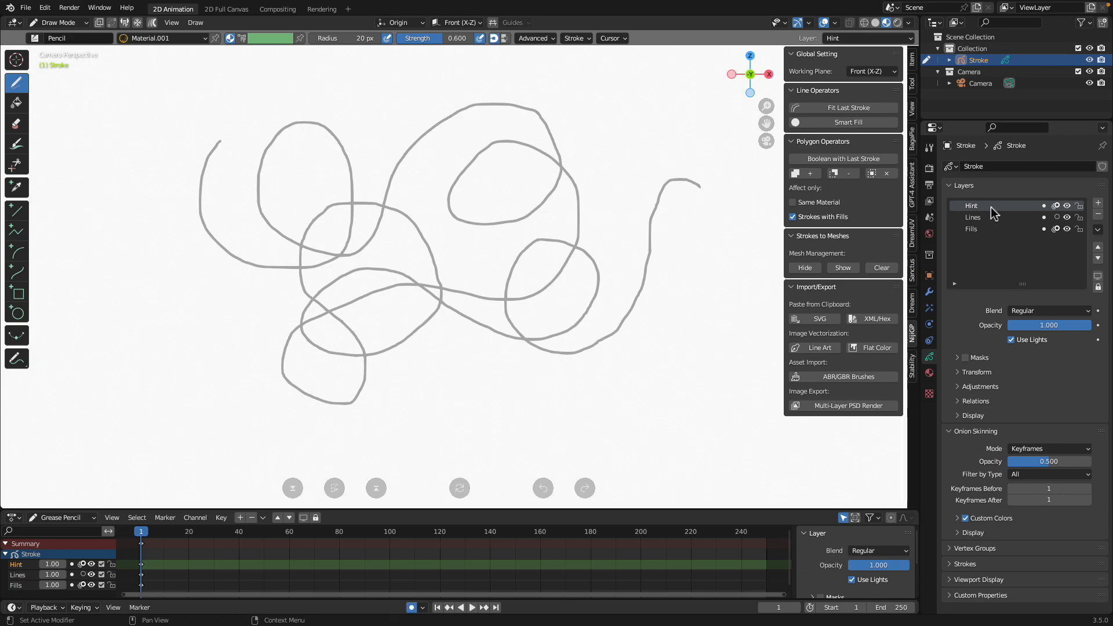
{"action": "left_click", "coordinate": [929, 373]}
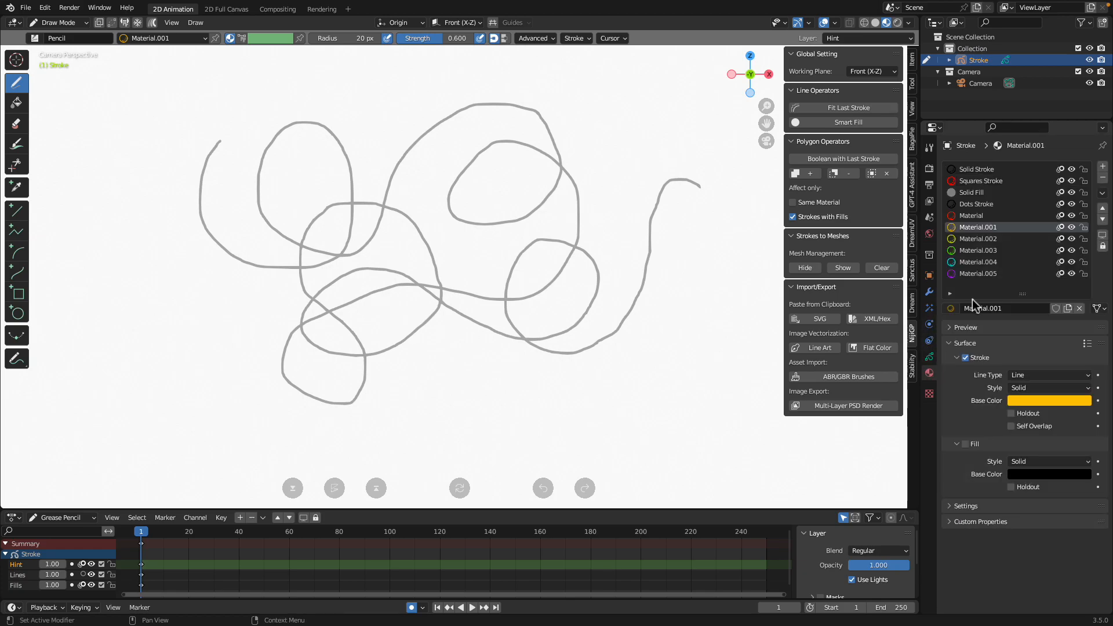
{"action": "left_click", "coordinate": [979, 216]}
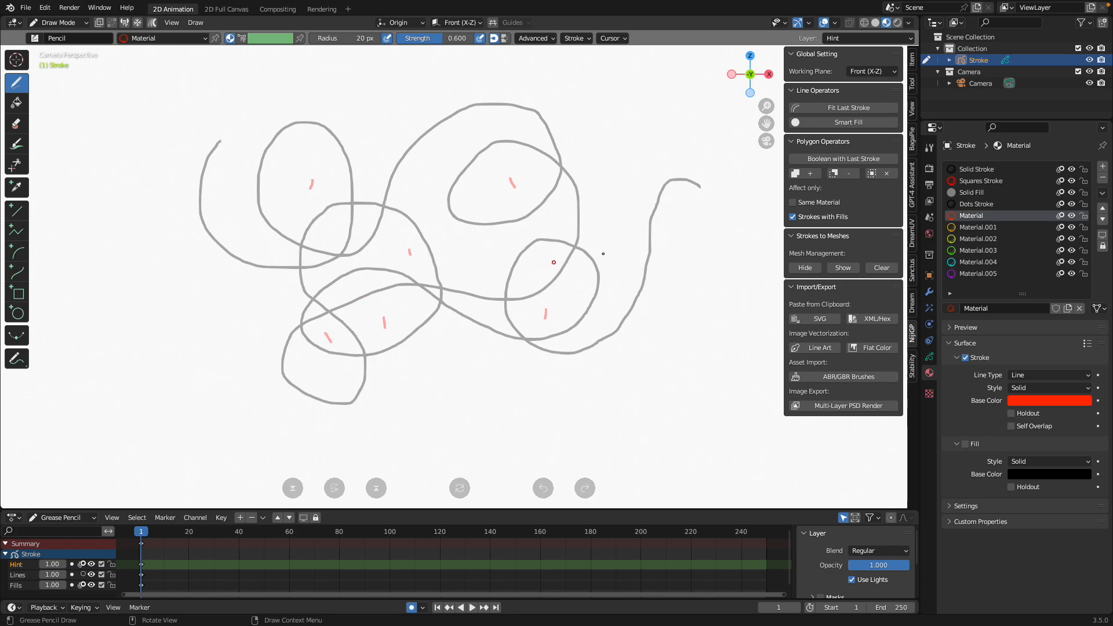
Draw two orange-yellow hints, one yellow hint in the overlap of the large loop and right circle, and two green hints in small overlaps
{"action": "left_click", "coordinate": [976, 228]}
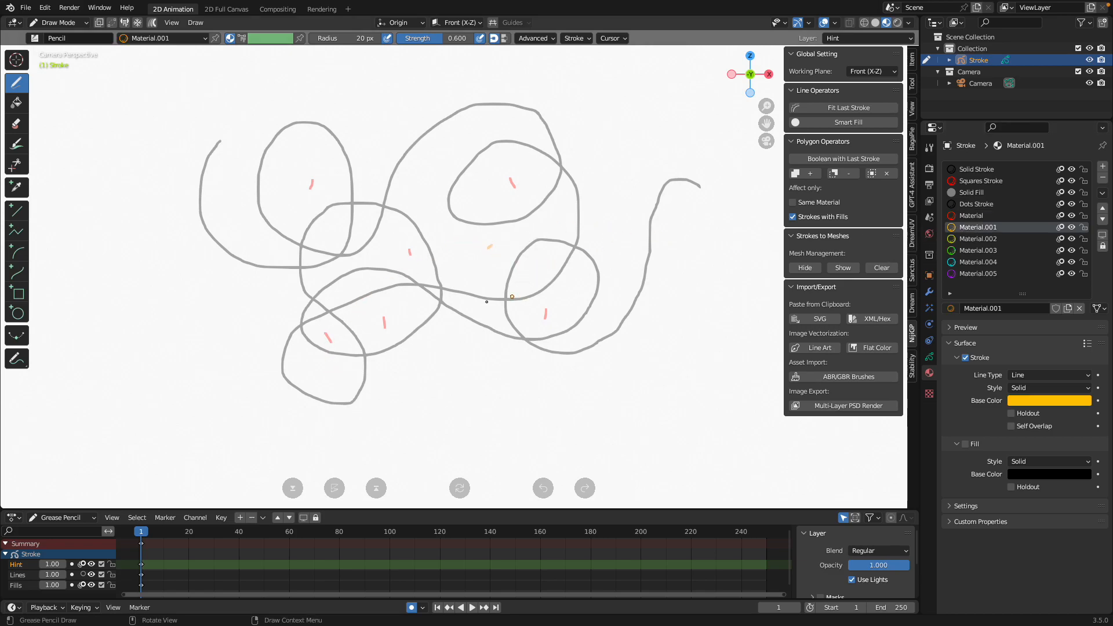
{"action": "left_click", "coordinate": [974, 251]}
{"action": "left_click", "coordinate": [968, 240]}
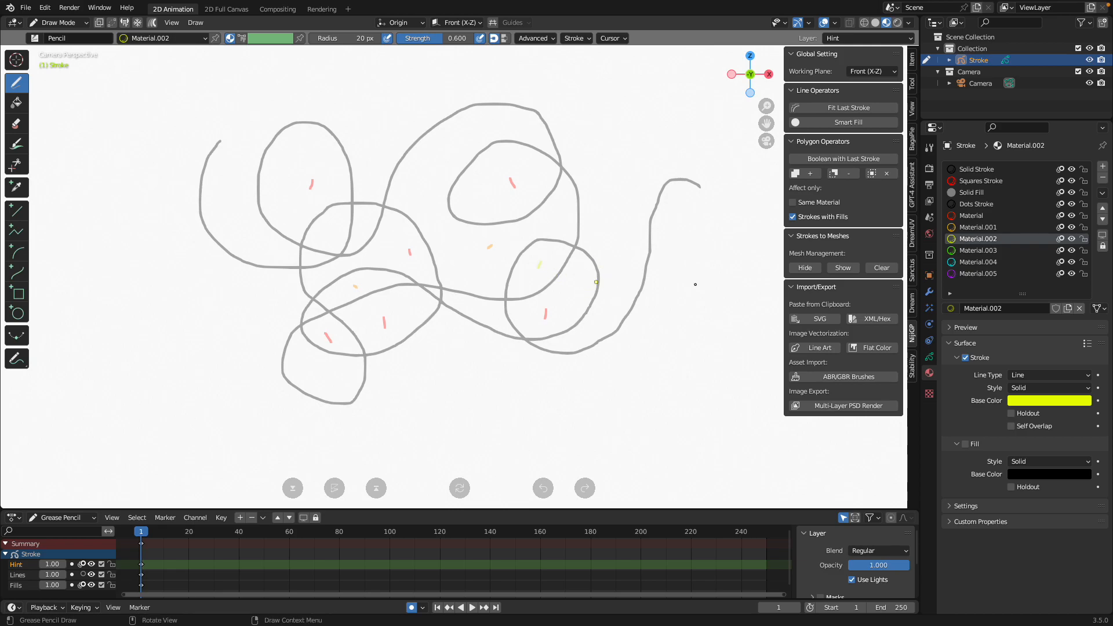
{"action": "left_click", "coordinate": [967, 252]}
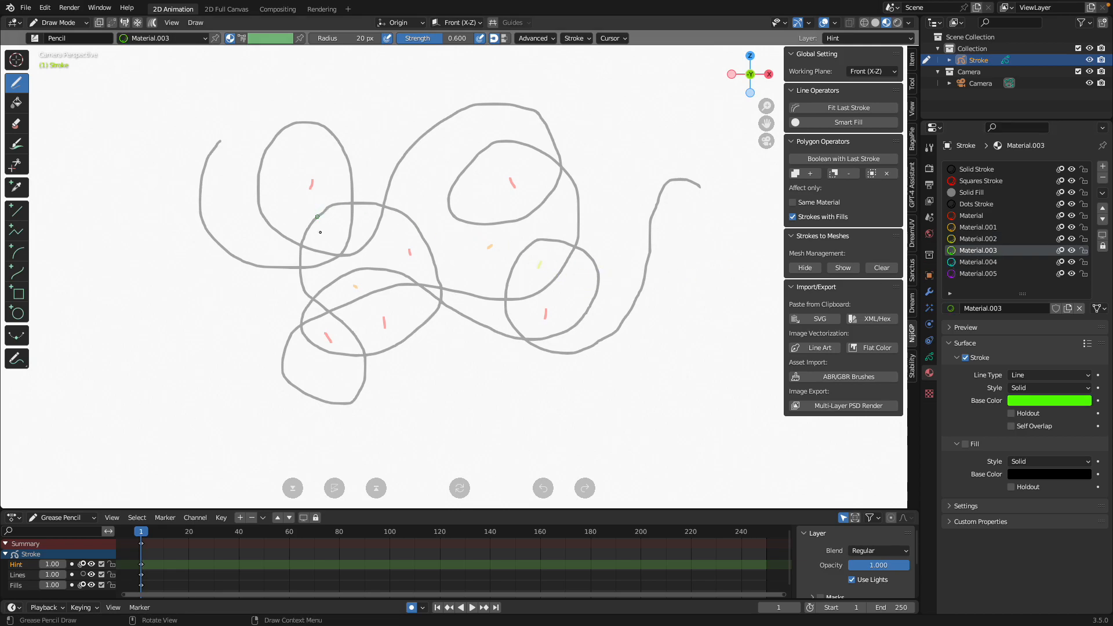
{"action": "left_click", "coordinate": [317, 309]}
Draw cyan hints in the lowest loop and the upper middle overlap, plus two purple hints in the narrow central regions
{"action": "left_click", "coordinate": [979, 262]}
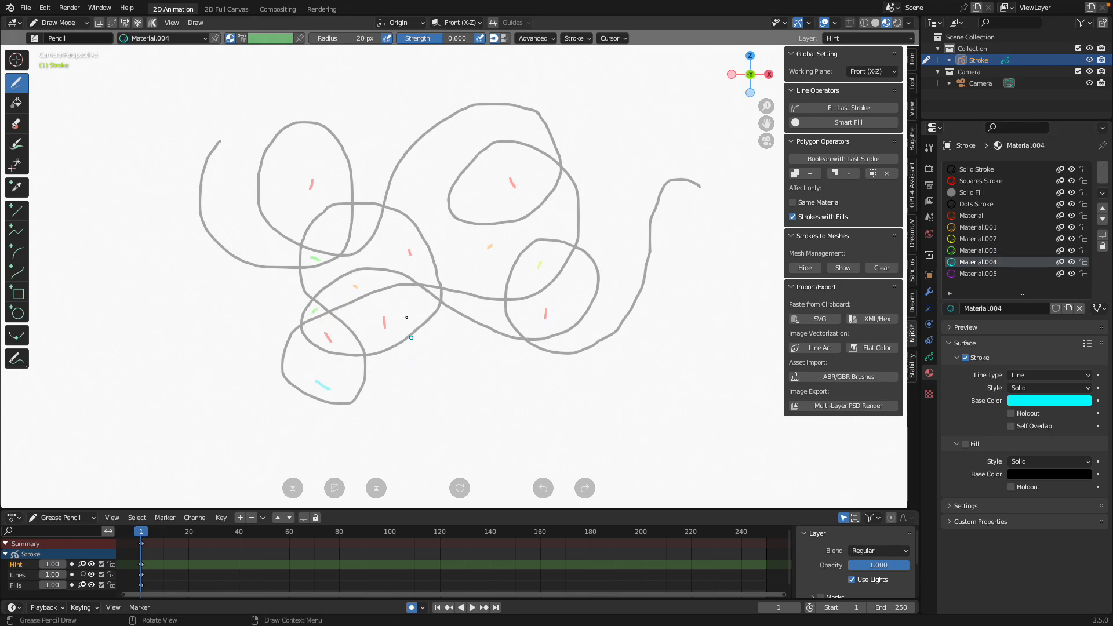
{"action": "left_click_drag", "start_coordinate": [364, 220], "coordinate": [364, 228]}
{"action": "left_click", "coordinate": [979, 274]}
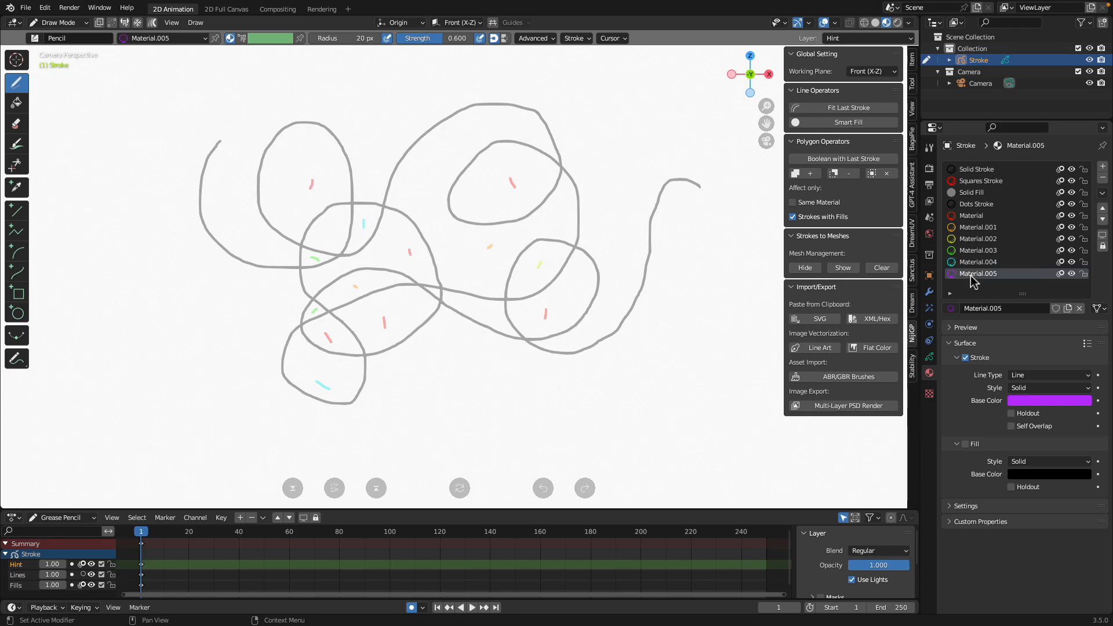
{"action": "scroll", "coordinate": [490, 290], "scroll_direction": "up", "scroll_amount": 2}
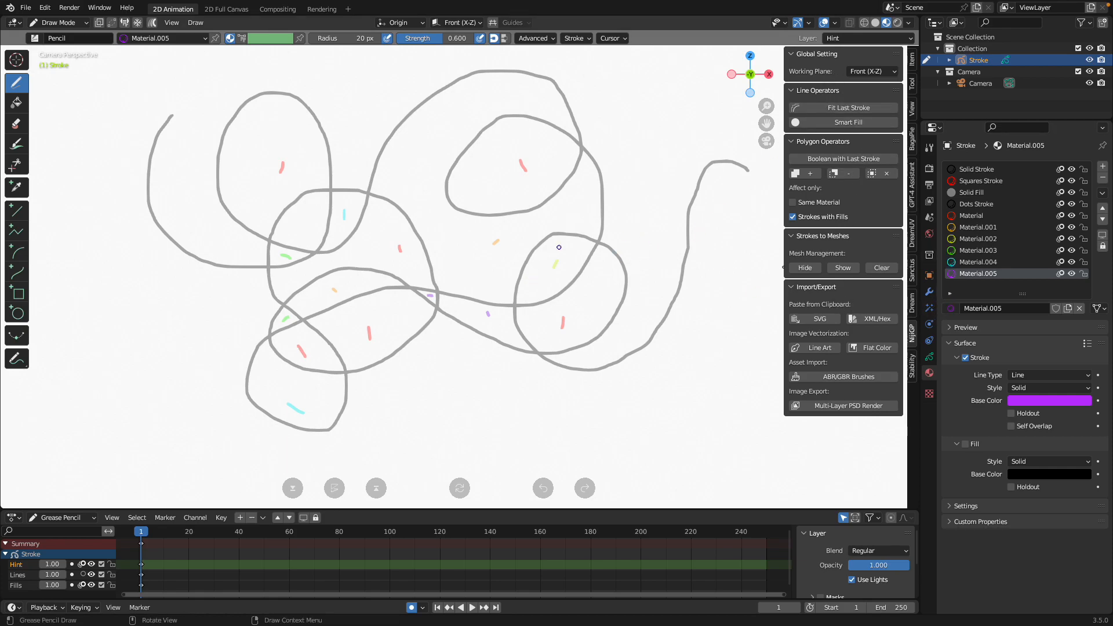
Check the colored hint strokes on their own by hiding the Lines layer, and show the layer again
{"action": "left_click", "coordinate": [931, 359]}
{"action": "left_click", "coordinate": [930, 373]}
{"action": "left_click", "coordinate": [930, 356]}
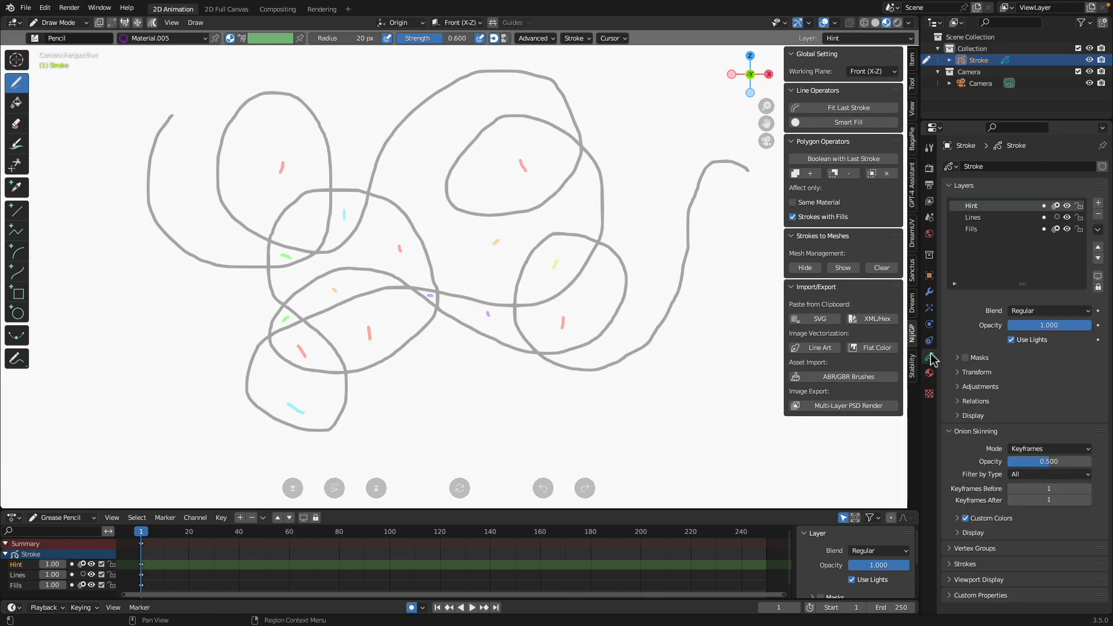
{"action": "left_click", "coordinate": [1067, 218]}
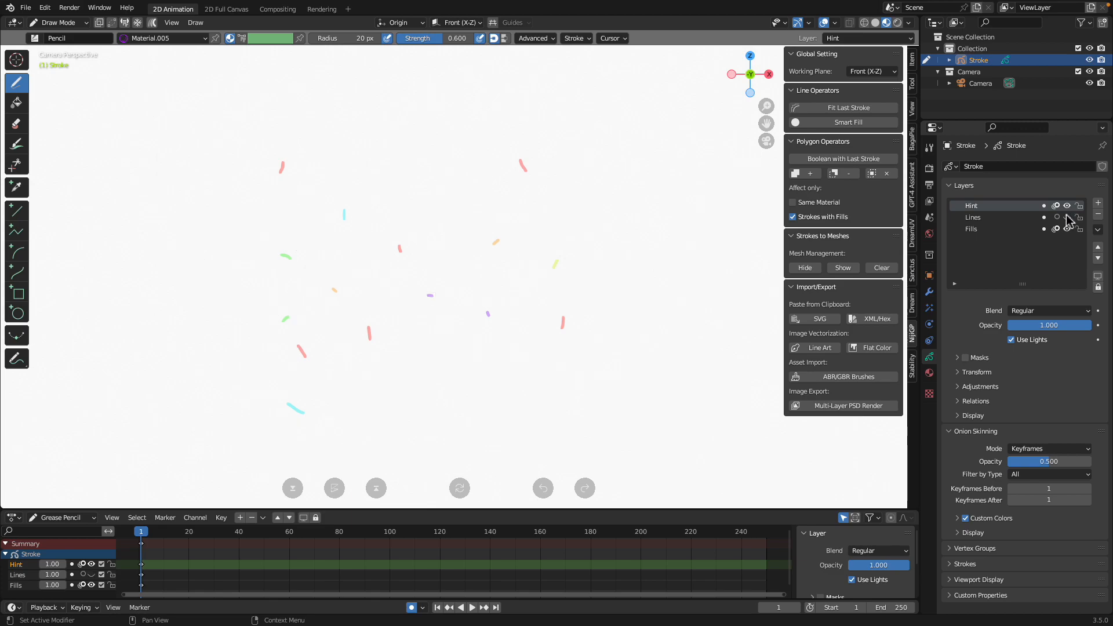
{"action": "left_click", "coordinate": [1067, 218]}
Make the Fills layer active and save the file
{"action": "left_click", "coordinate": [1009, 232]}
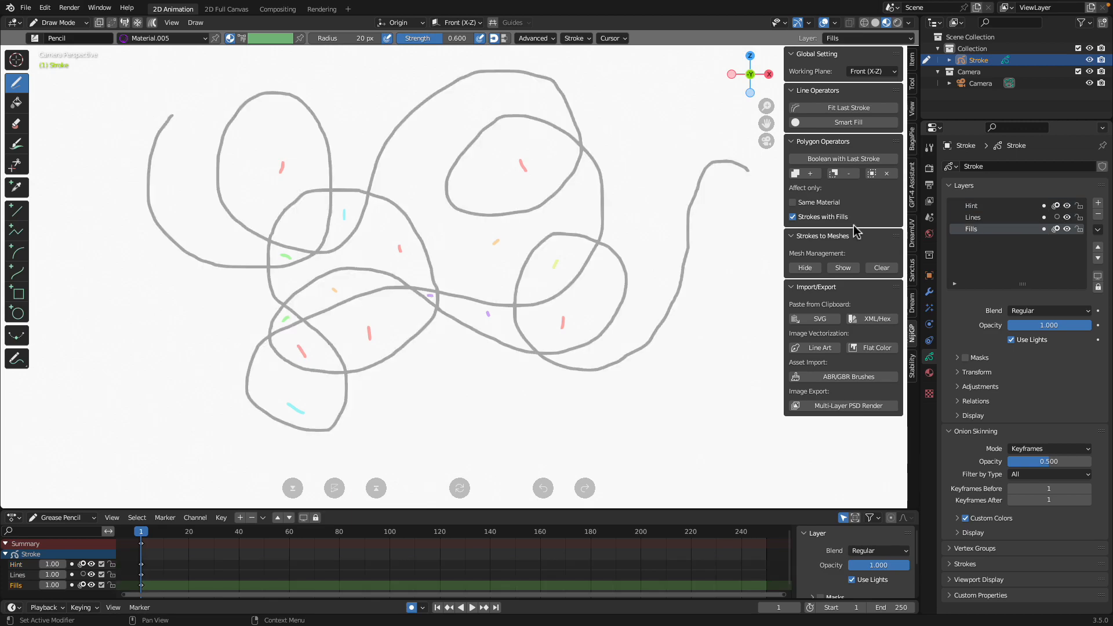
{"action": "key", "text": "ctrl+s"}
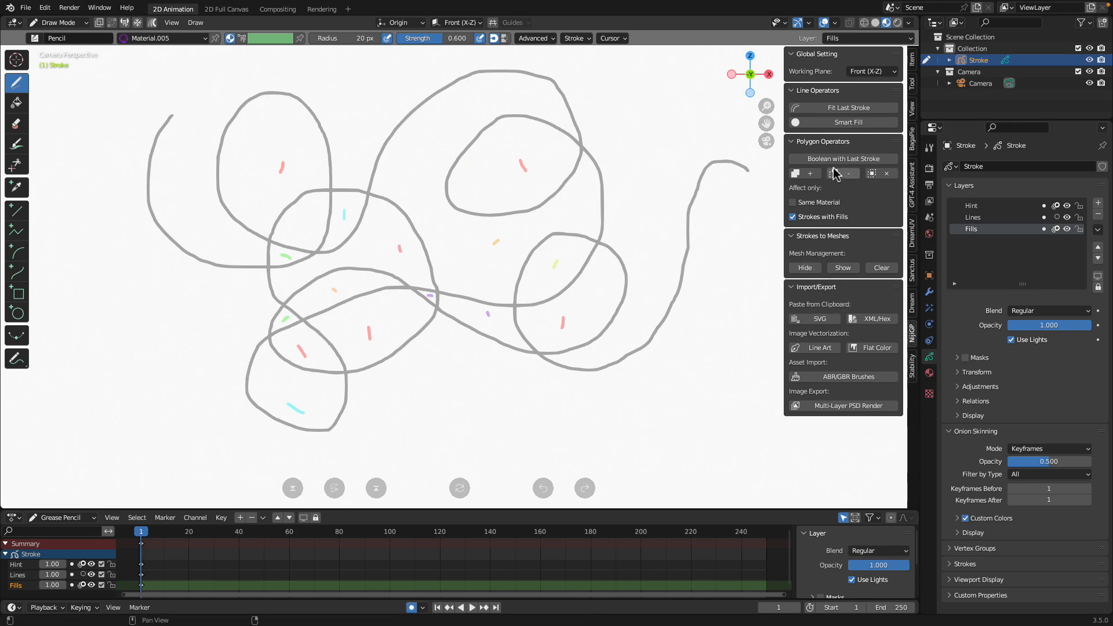
Run Smart Fill with Lines as the line art layer, Hint as the hint layer and Fills as the fill layer
{"action": "left_click", "coordinate": [834, 123]}
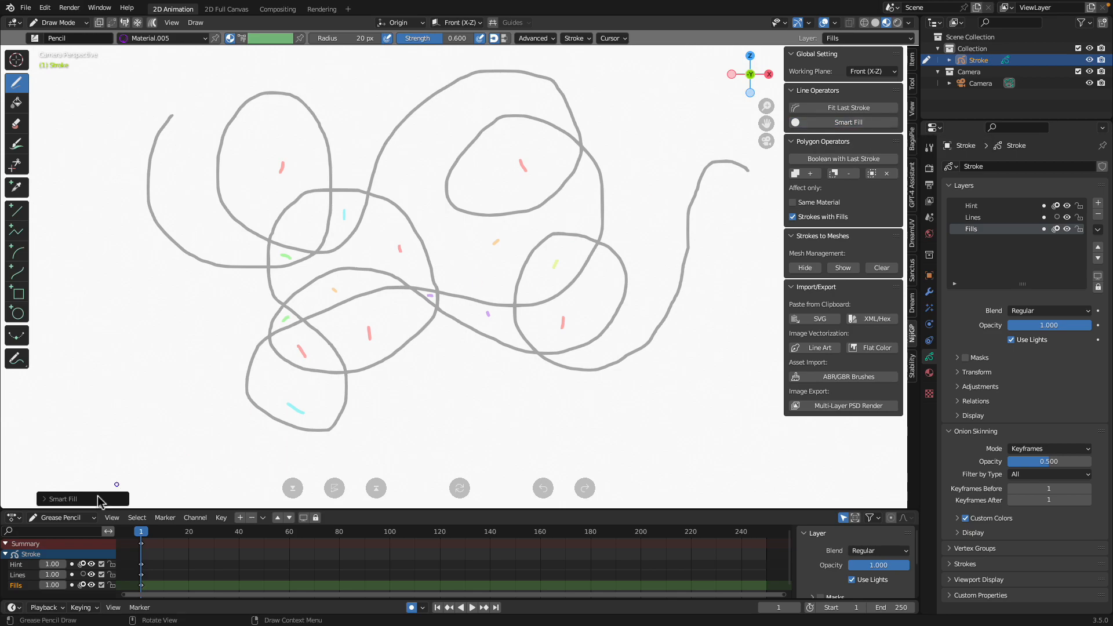
{"action": "left_click", "coordinate": [62, 500]}
{"action": "left_click", "coordinate": [143, 349]}
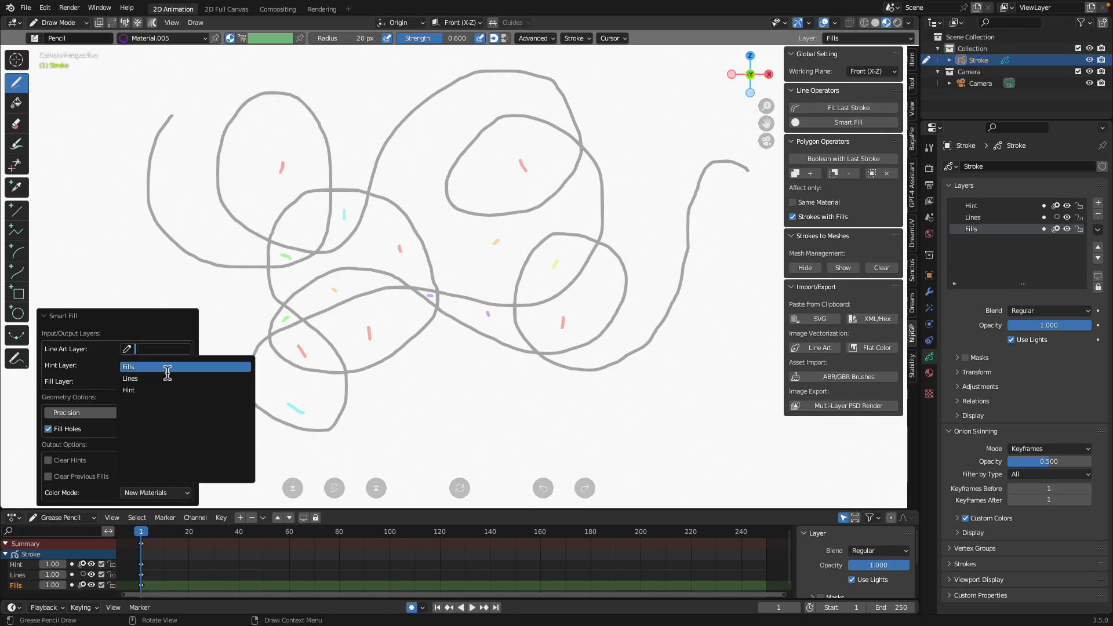
{"action": "left_click", "coordinate": [155, 379]}
{"action": "left_click", "coordinate": [159, 366]}
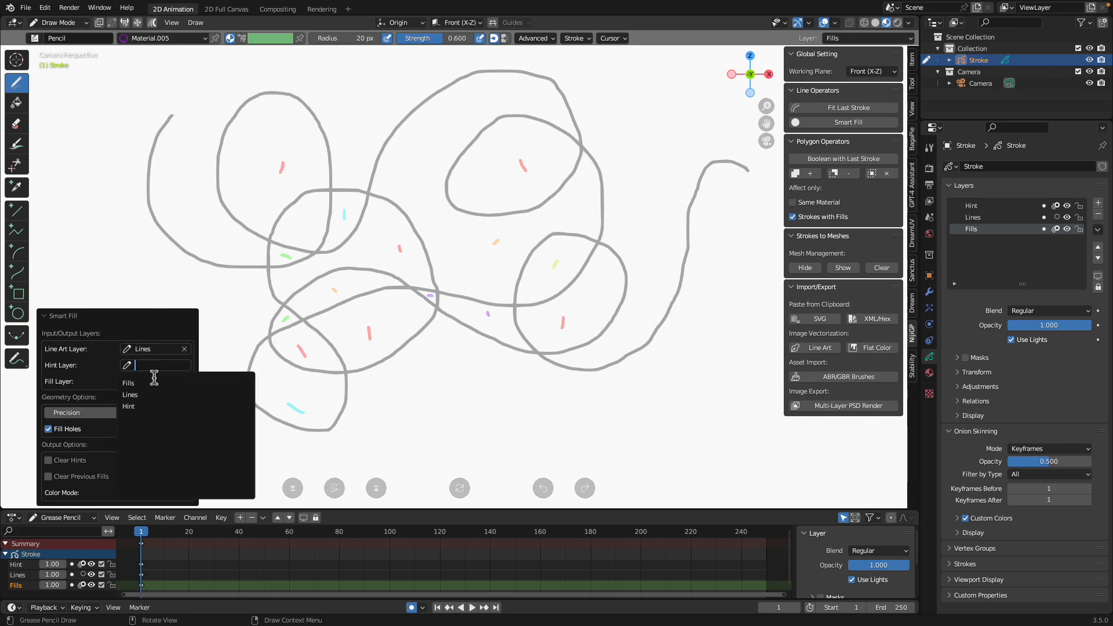
{"action": "left_click", "coordinate": [149, 407]}
{"action": "left_click", "coordinate": [159, 381]}
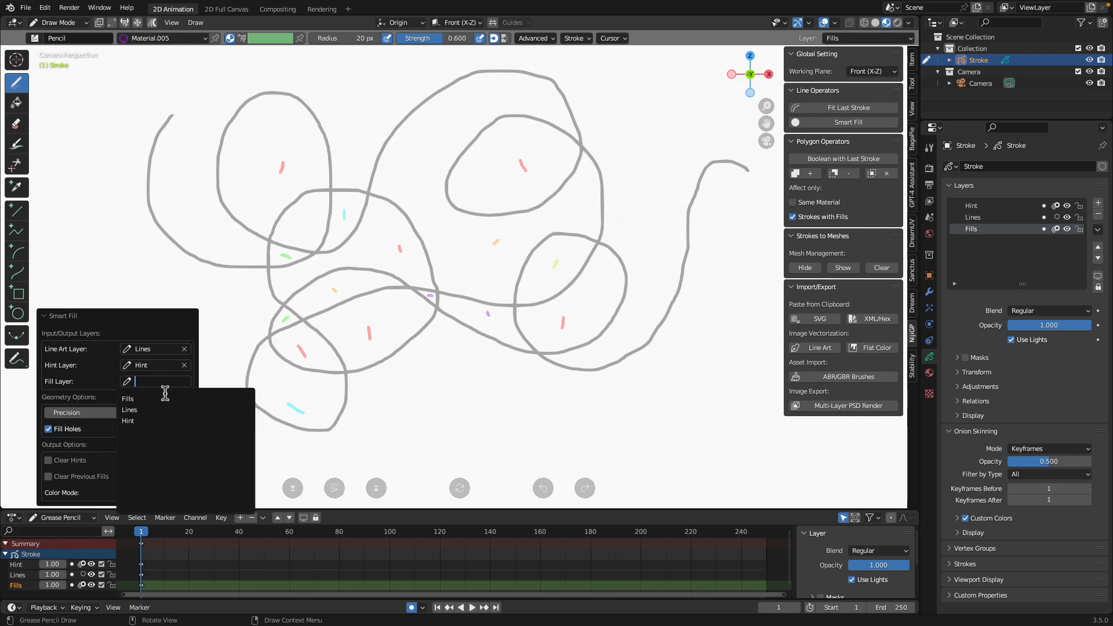
{"action": "left_click", "coordinate": [158, 399]}
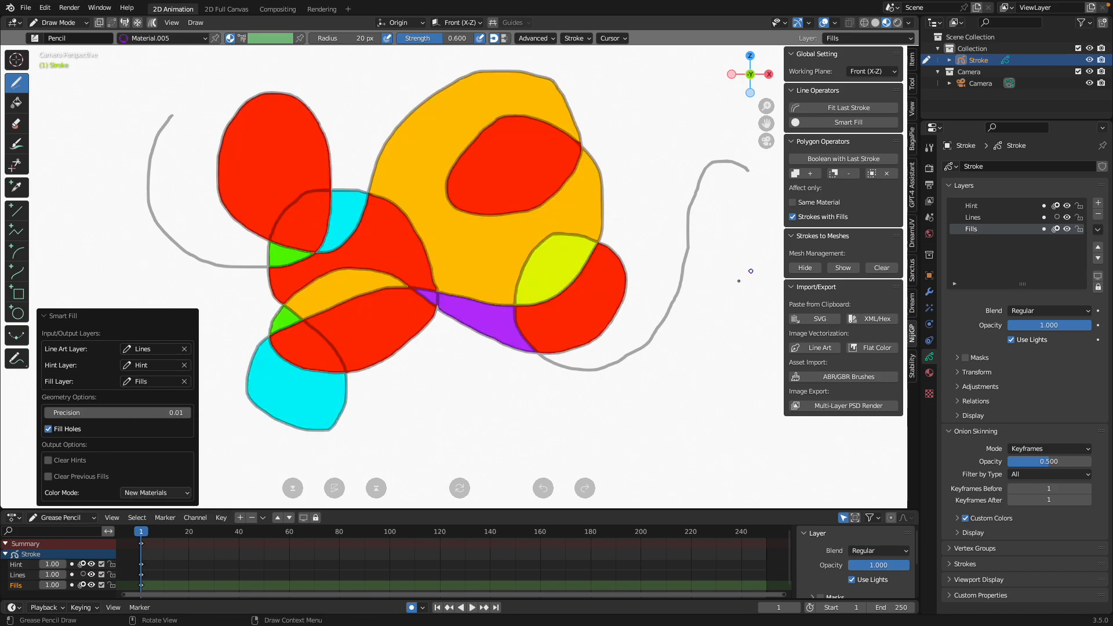
Toggle the Lines layer's visibility repeatedly to inspect the colored fills with and without the line art
{"action": "left_click", "coordinate": [1067, 217]}
{"action": "left_click", "coordinate": [1067, 217]}
{"action": "left_click", "coordinate": [1067, 217]}
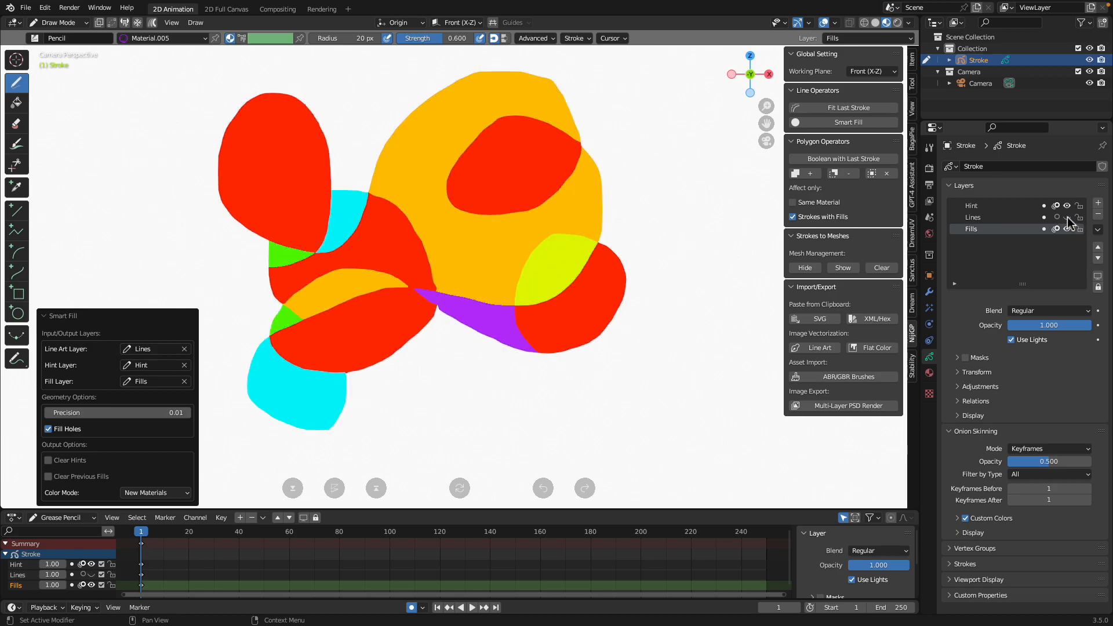
{"action": "left_click", "coordinate": [1068, 218]}
{"action": "left_click", "coordinate": [1067, 218]}
{"action": "left_click", "coordinate": [1067, 218]}
{"action": "left_click", "coordinate": [1068, 218]}
{"action": "left_click", "coordinate": [1068, 218]}
{"action": "left_click", "coordinate": [1068, 218]}
{"action": "left_click", "coordinate": [1068, 218]}
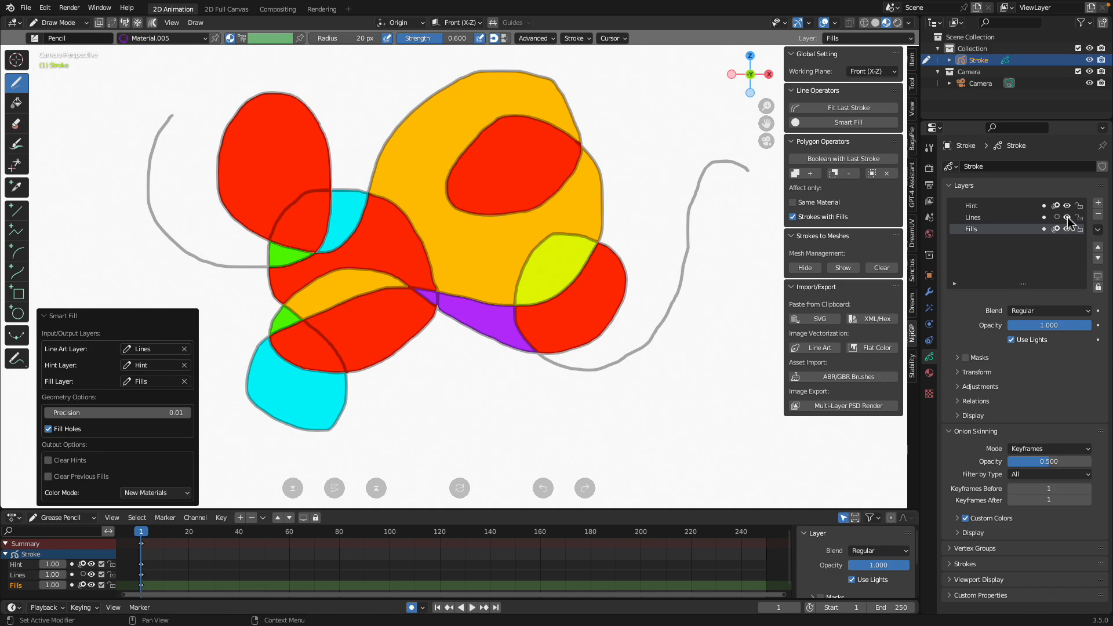
Switch the Stroke object from Draw Mode to Object Mode and save the file
{"action": "left_click", "coordinate": [60, 24]}
{"action": "left_click", "coordinate": [56, 36]}
{"action": "mouse_move", "coordinate": [551, 246]}
{"action": "middle_mouse_down"}
{"action": "mouse_move", "coordinate": [552, 220]}
{"action": "mouse_move", "coordinate": [642, 313]}
{"action": "mouse_move", "coordinate": [475, 333]}
{"action": "mouse_move", "coordinate": [457, 313]}
{"action": "mouse_move", "coordinate": [406, 298]}
{"action": "middle_mouse_up"}
{"action": "key", "text": "ctrl+s"}
Examine the filled drawing in perspective from several angles and distances
{"action": "scroll", "coordinate": [409, 278], "scroll_direction": "up", "scroll_amount": 5}
{"action": "middle_click_drag", "start_coordinate": [413, 255], "coordinate": [529, 304]}
{"action": "scroll", "coordinate": [529, 304], "scroll_direction": "down", "scroll_amount": 7}
{"action": "mouse_move", "coordinate": [479, 249]}
{"action": "middle_mouse_down"}
{"action": "mouse_move", "coordinate": [579, 262]}
{"action": "mouse_move", "coordinate": [426, 256]}
{"action": "middle_mouse_up"}
{"action": "scroll", "coordinate": [580, 262], "scroll_direction": "up", "scroll_amount": 4}
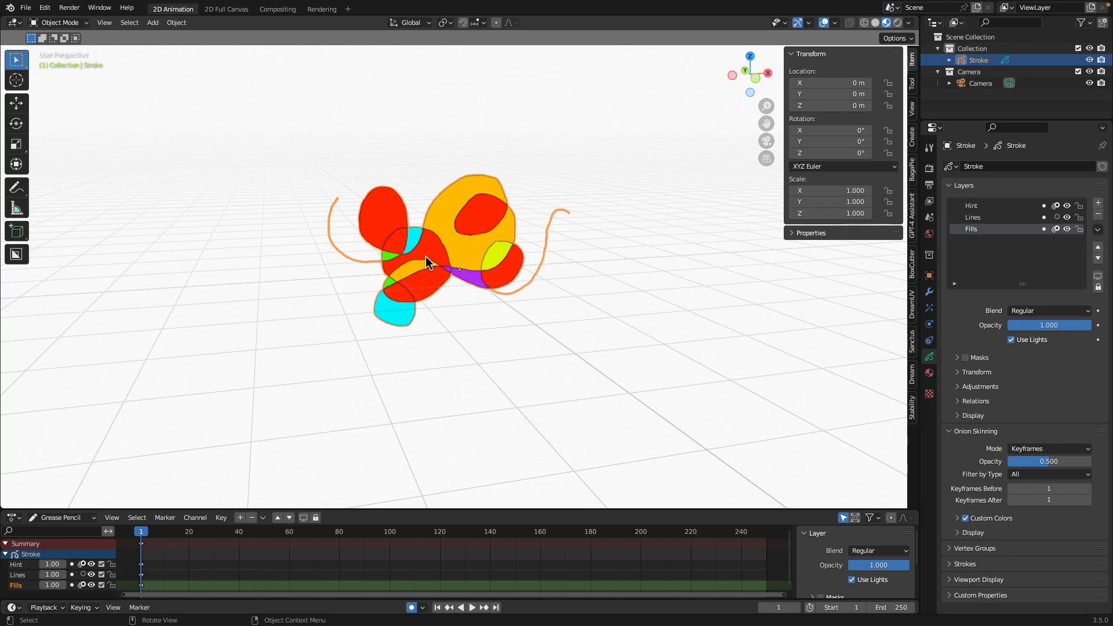
{"action": "middle_click_drag", "start_coordinate": [440, 261], "coordinate": [384, 262]}
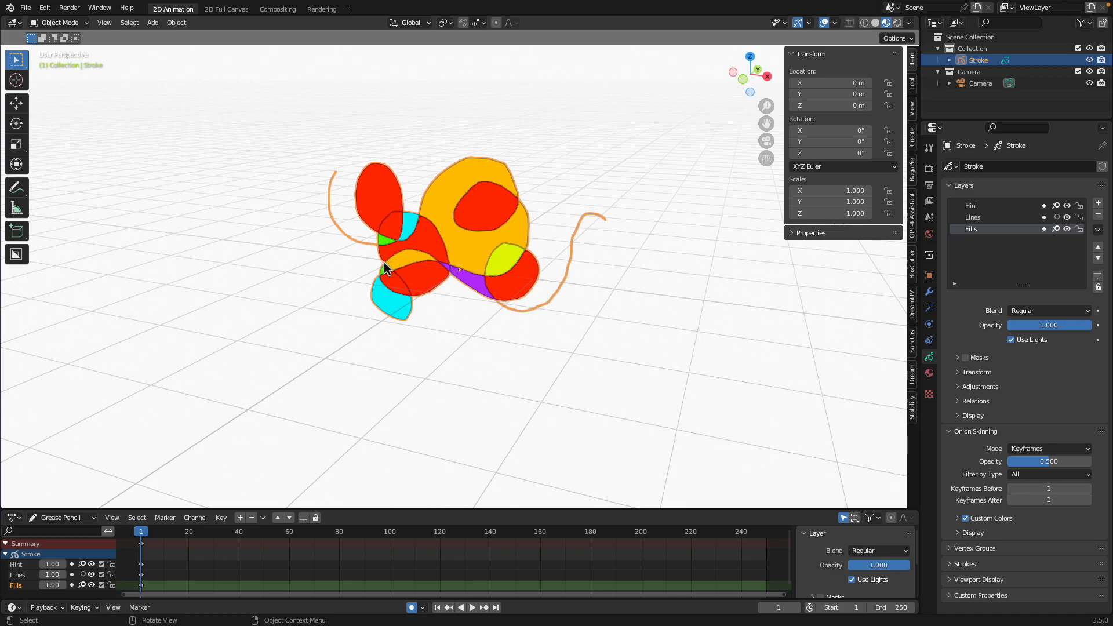
{"action": "scroll", "coordinate": [494, 273], "scroll_direction": "up", "scroll_amount": 2}
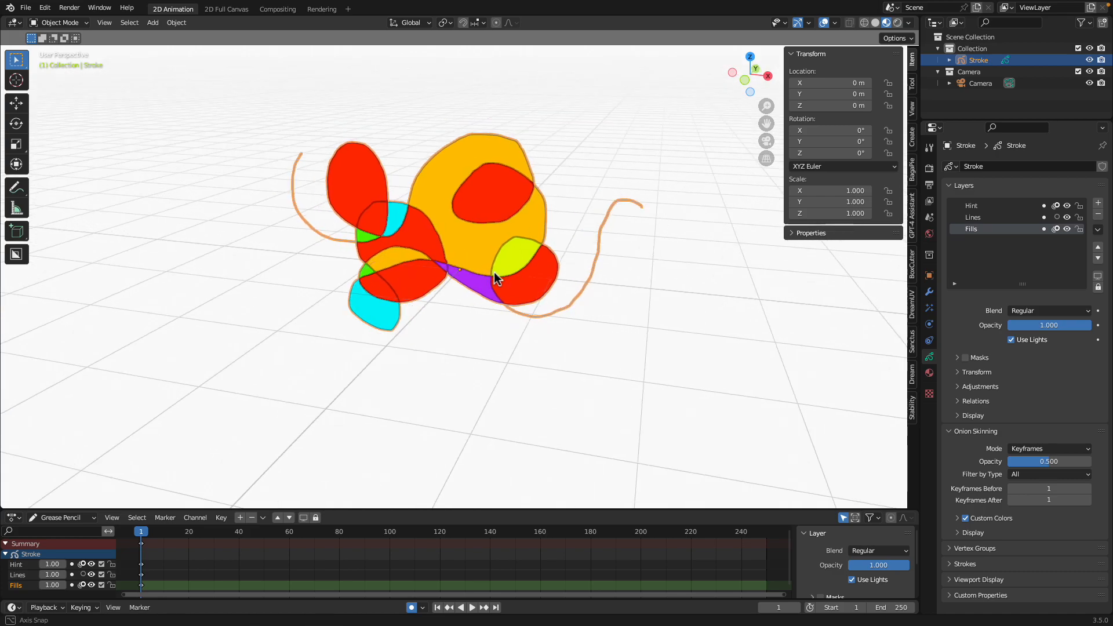
{"action": "mouse_move", "coordinate": [494, 271]}
{"action": "middle_mouse_down"}
{"action": "mouse_move", "coordinate": [406, 236]}
{"action": "mouse_move", "coordinate": [563, 264]}
{"action": "middle_mouse_up"}
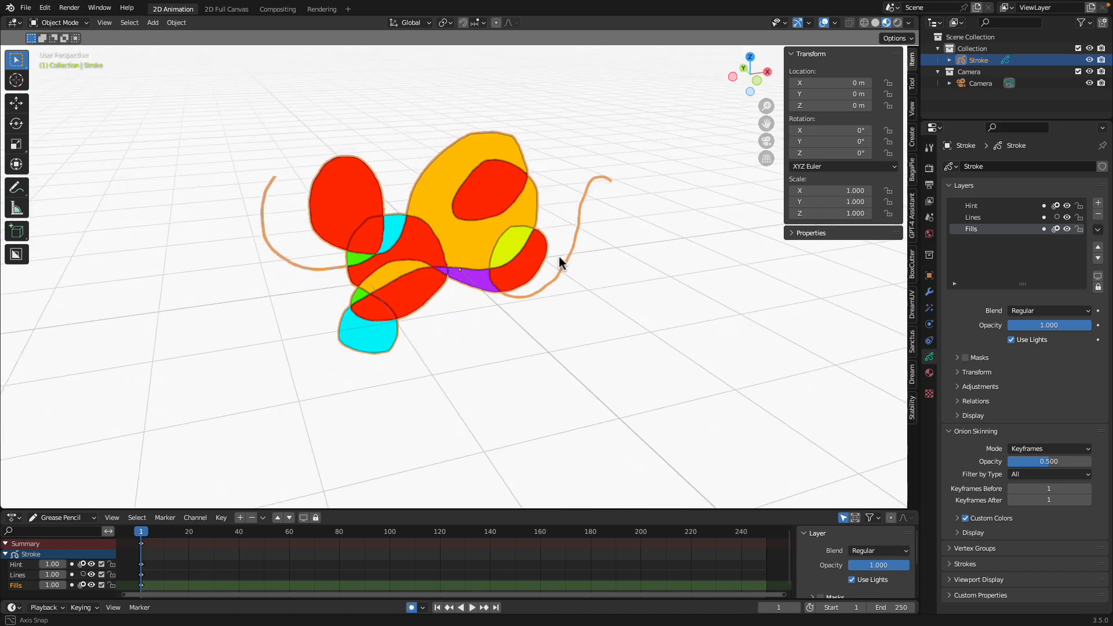
View the drawing through the camera, reposition it in the view and save the file
{"action": "scroll", "coordinate": [516, 260], "scroll_direction": "down", "scroll_amount": 3}
{"action": "scroll", "coordinate": [529, 297], "scroll_direction": "down", "scroll_amount": 2}
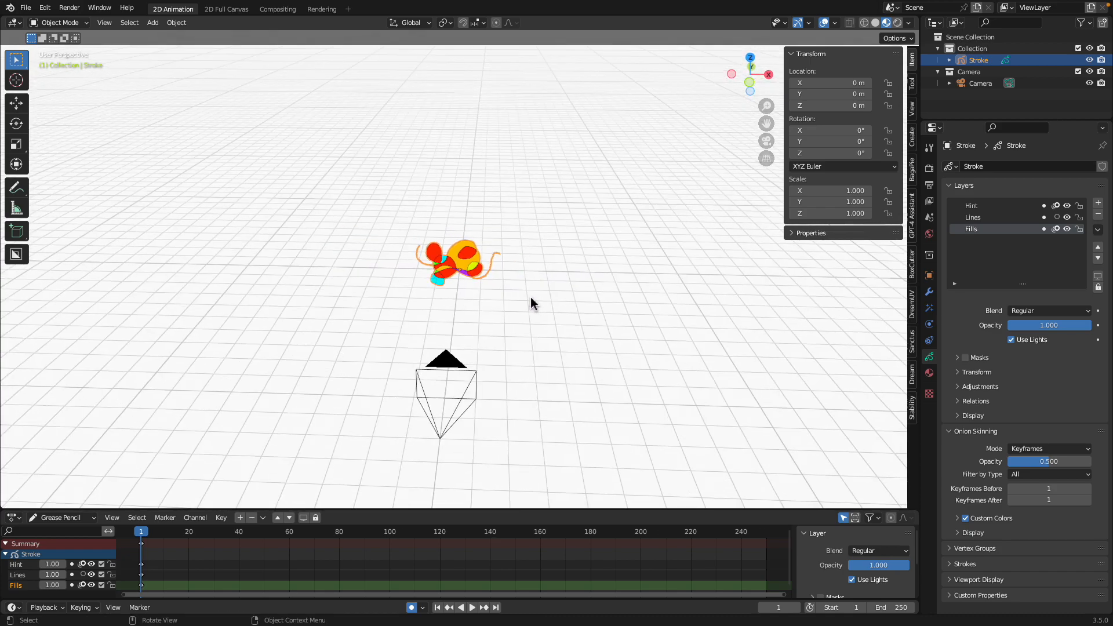
{"action": "key", "text": "KP_0"}
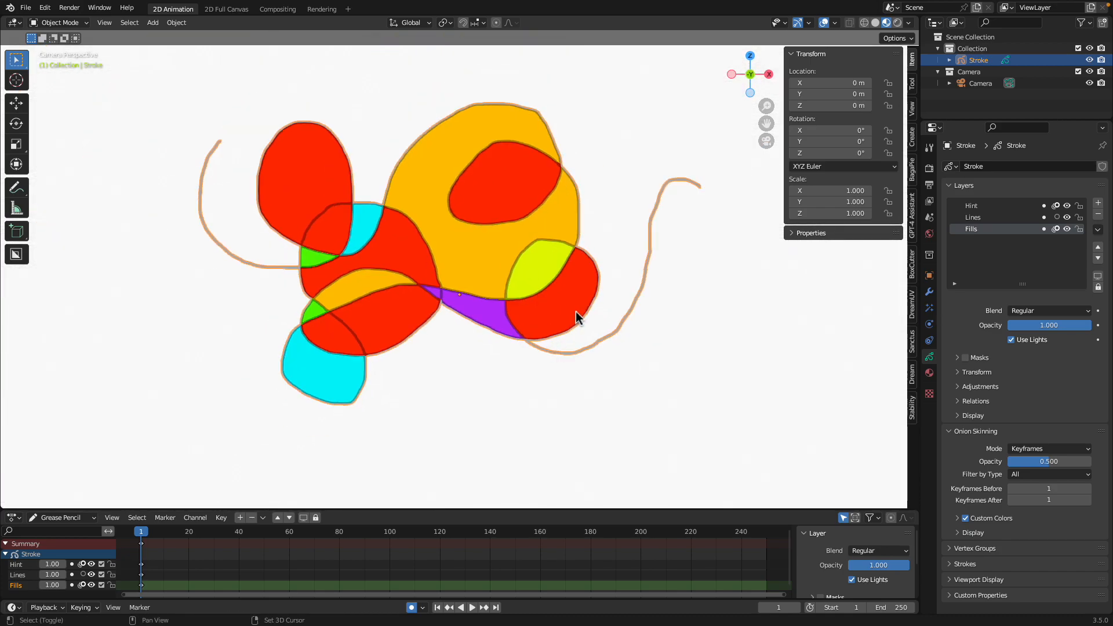
{"action": "middle_click_drag", "start_coordinate": [576, 315], "coordinate": [566, 328], "text": "shift"}
{"action": "key", "text": "ctrl+s"}
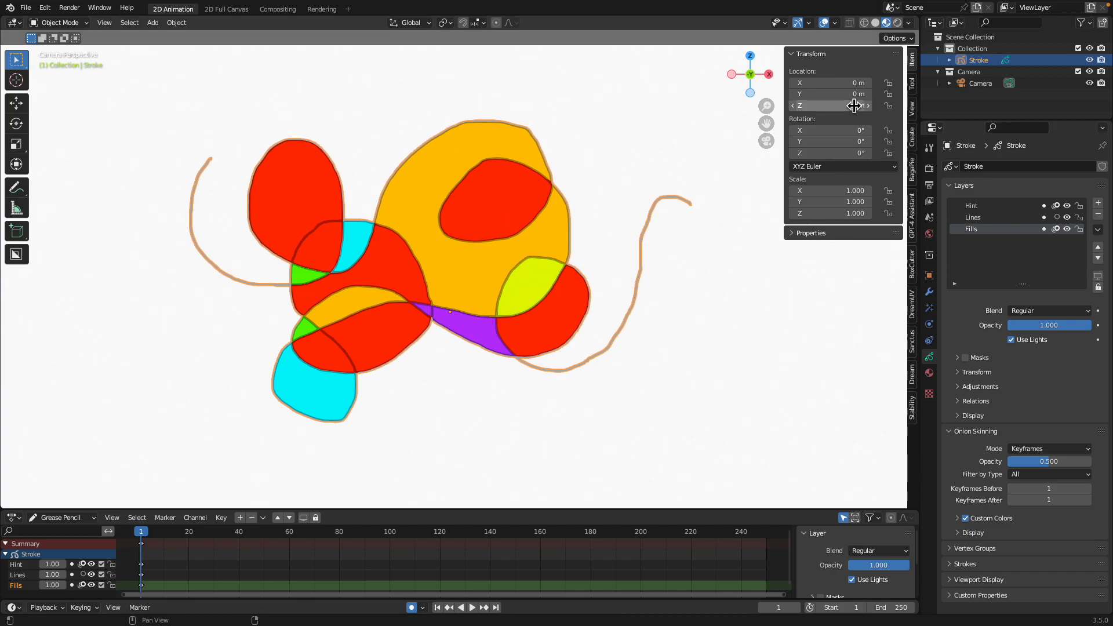
Compare the drawing in Rendered, Material Preview and Solid viewport shading, and check it with the Lines layer hidden and shown
{"action": "left_click", "coordinate": [897, 24]}
{"action": "left_click", "coordinate": [887, 23]}
{"action": "left_click", "coordinate": [875, 22]}
{"action": "left_click", "coordinate": [887, 23]}
{"action": "left_click", "coordinate": [876, 22]}
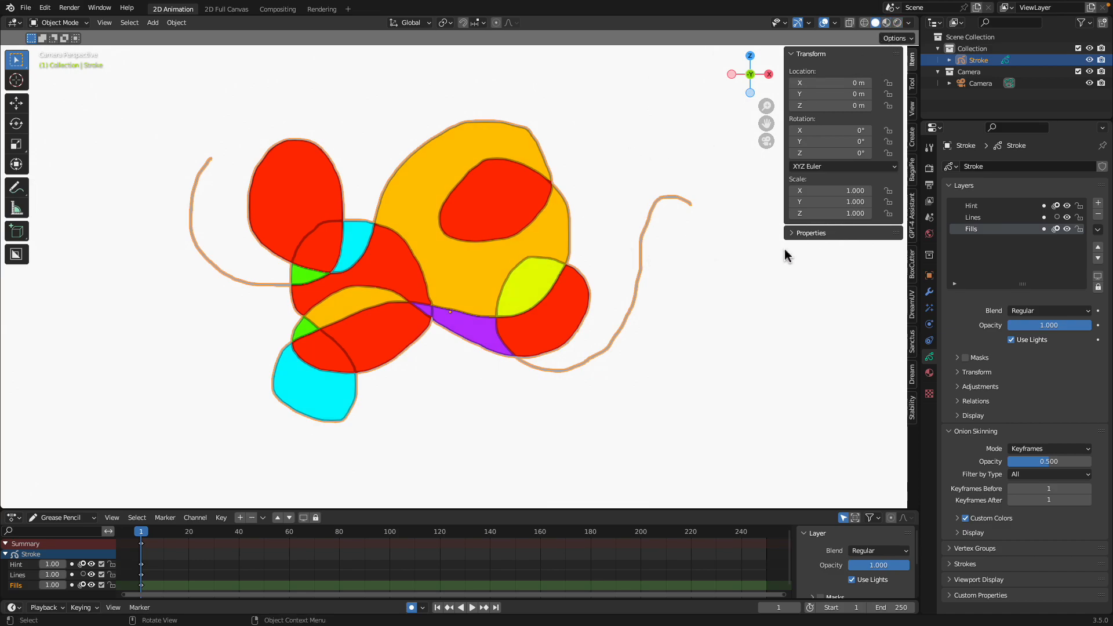
{"action": "left_click", "coordinate": [1066, 217]}
{"action": "left_click", "coordinate": [1067, 217]}
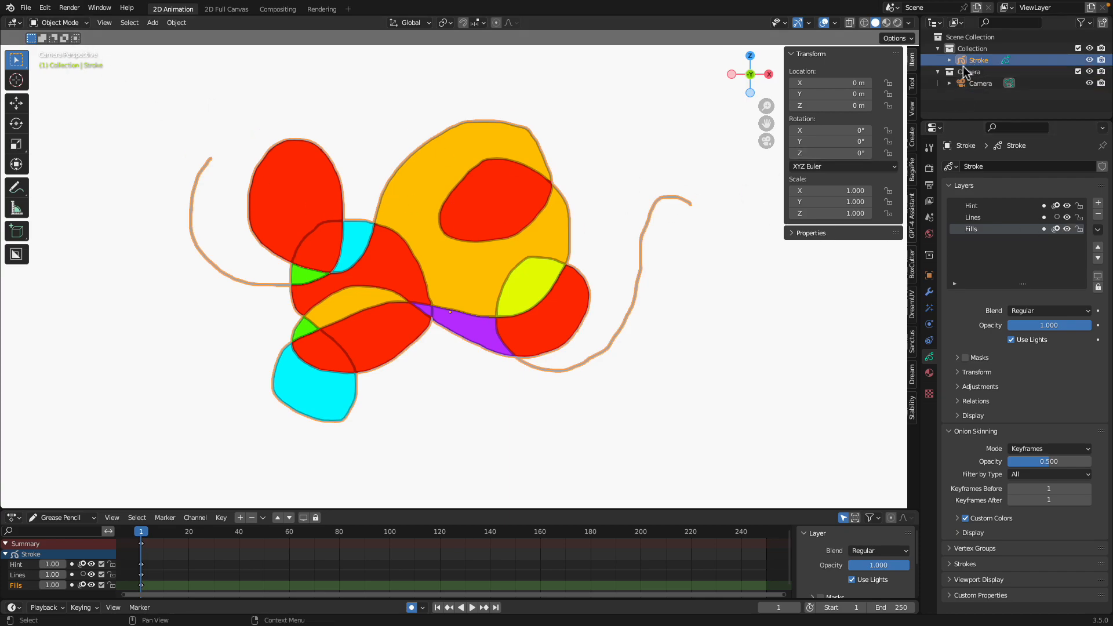
Put the Stroke object into Edit Mode and generate meshes from the fill strokes with the Frustum method
{"action": "left_click", "coordinate": [74, 25]}
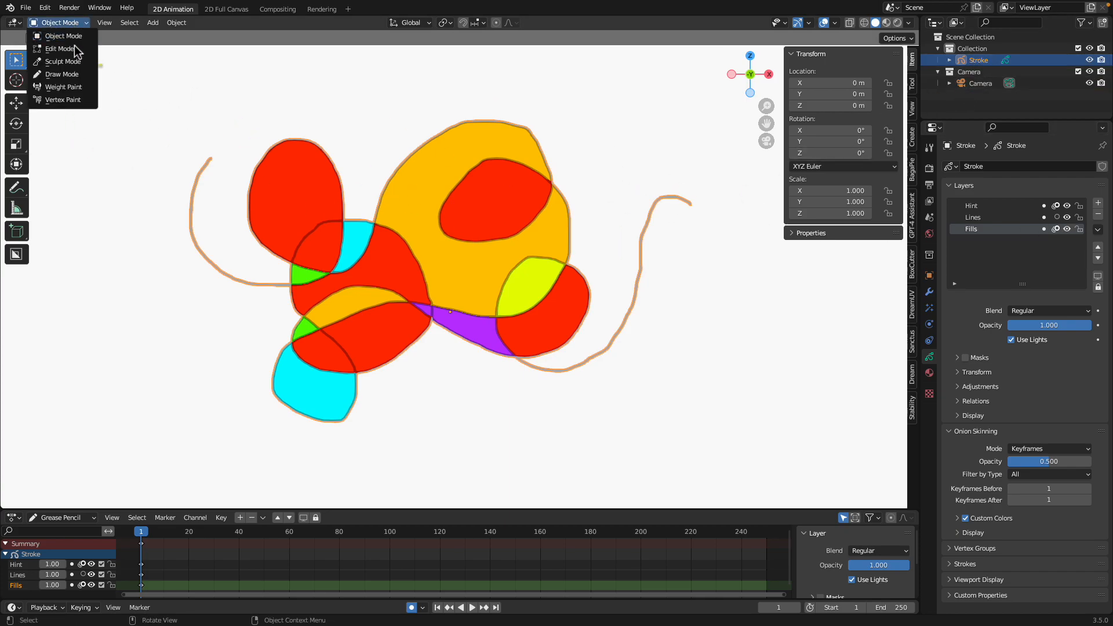
{"action": "left_click", "coordinate": [78, 75]}
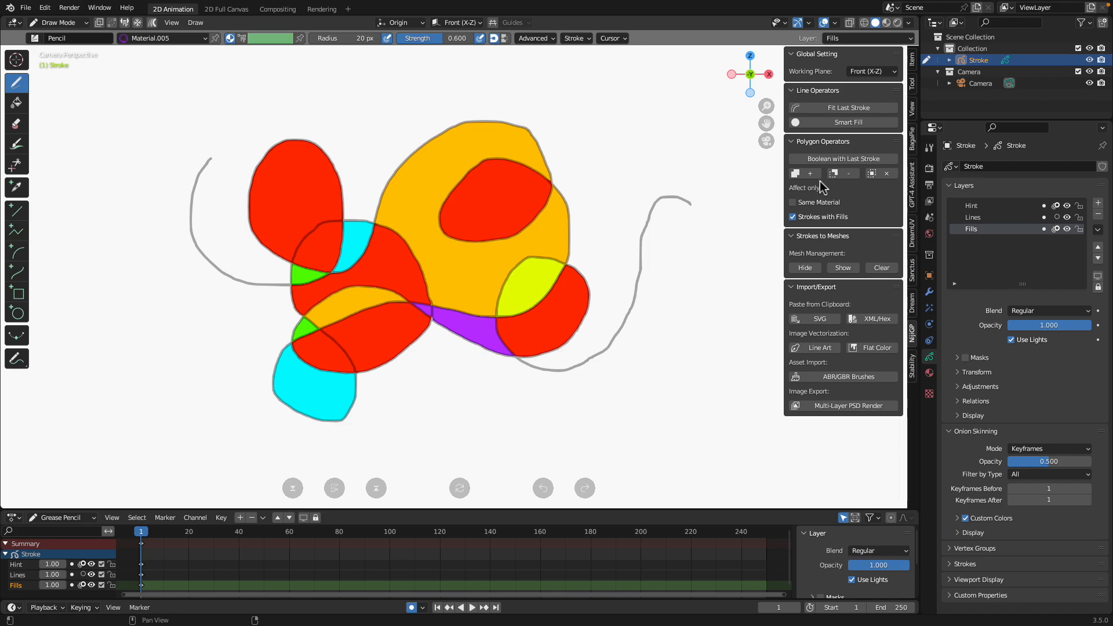
{"action": "left_click", "coordinate": [58, 23]}
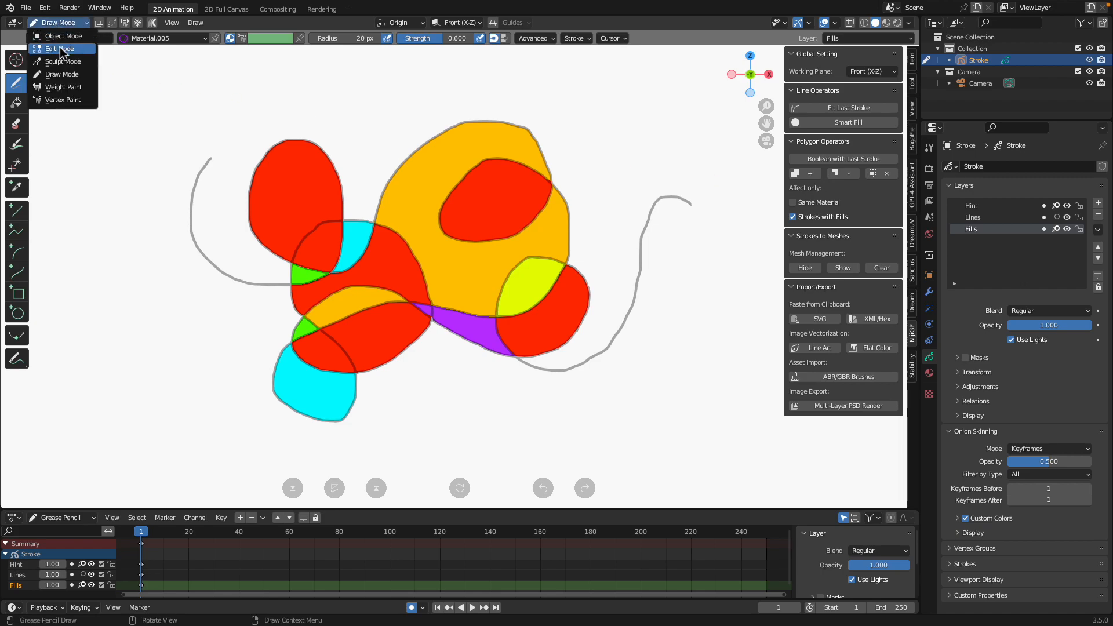
{"action": "left_click", "coordinate": [60, 49]}
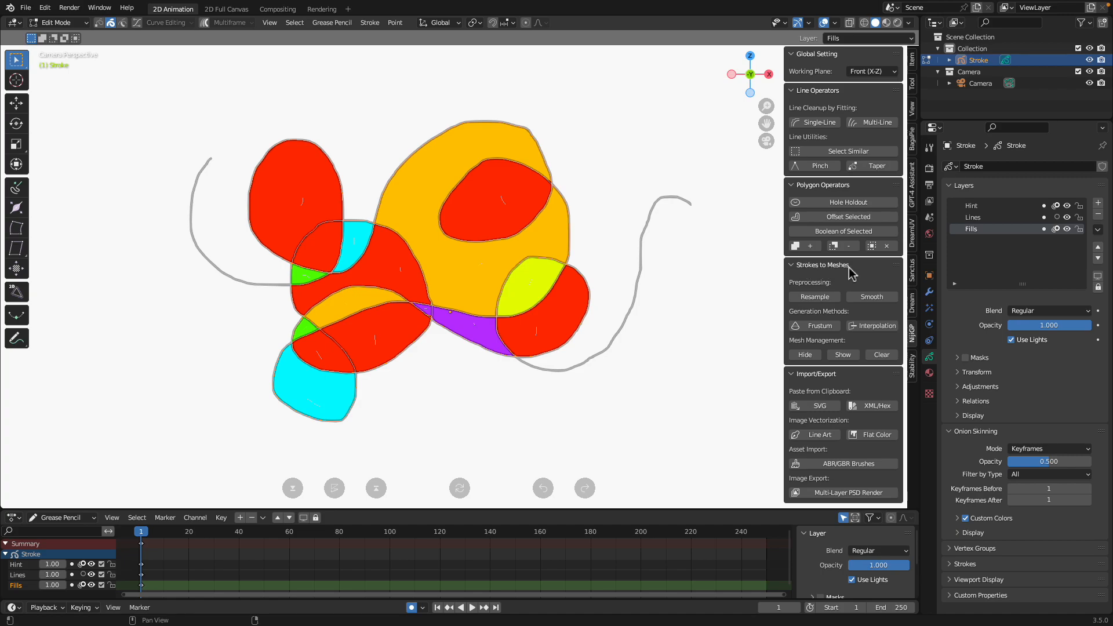
{"action": "left_click", "coordinate": [822, 327]}
Examine the generated meshes in perspective, picking individual pieces of the drawing
{"action": "middle_click_drag", "start_coordinate": [598, 322], "coordinate": [530, 281]}
{"action": "scroll", "coordinate": [542, 295], "scroll_direction": "up", "scroll_amount": 3}
{"action": "left_click", "coordinate": [527, 291]}
{"action": "key", "text": "g"}
{"action": "key", "text": "Escape"}
{"action": "left_click", "coordinate": [529, 253]}
{"action": "left_click", "coordinate": [539, 272]}
Expand the Stroke object in an enlarged outliner, check its child objects and select the Offset_Fills_9 mesh
{"action": "left_click", "coordinate": [949, 61]}
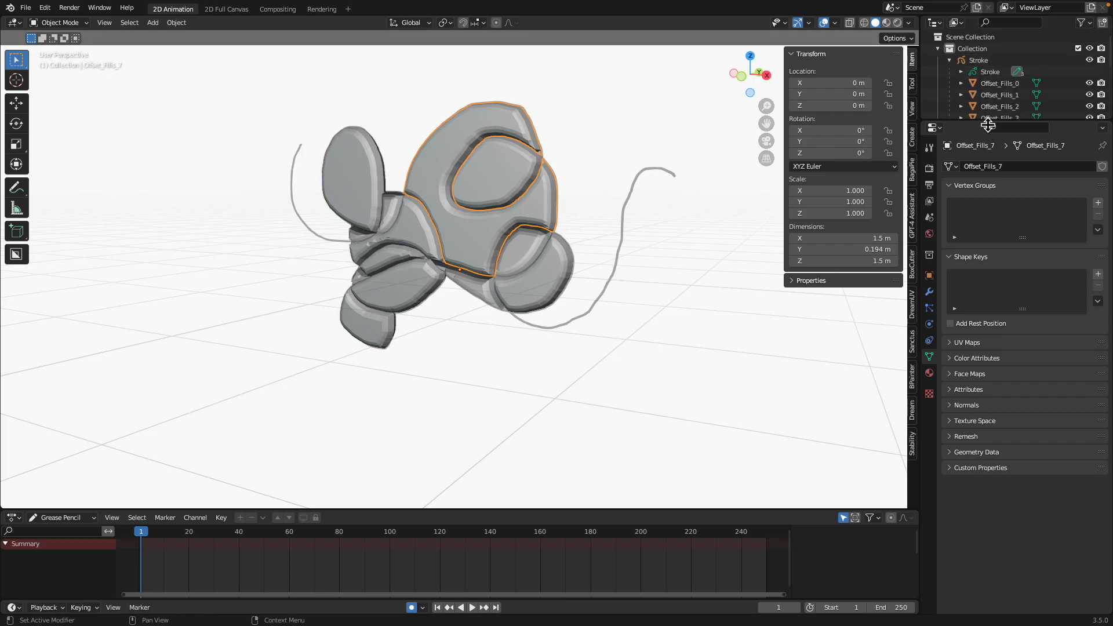
{"action": "left_click_drag", "start_coordinate": [992, 122], "coordinate": [991, 297]}
{"action": "left_click", "coordinate": [990, 72]}
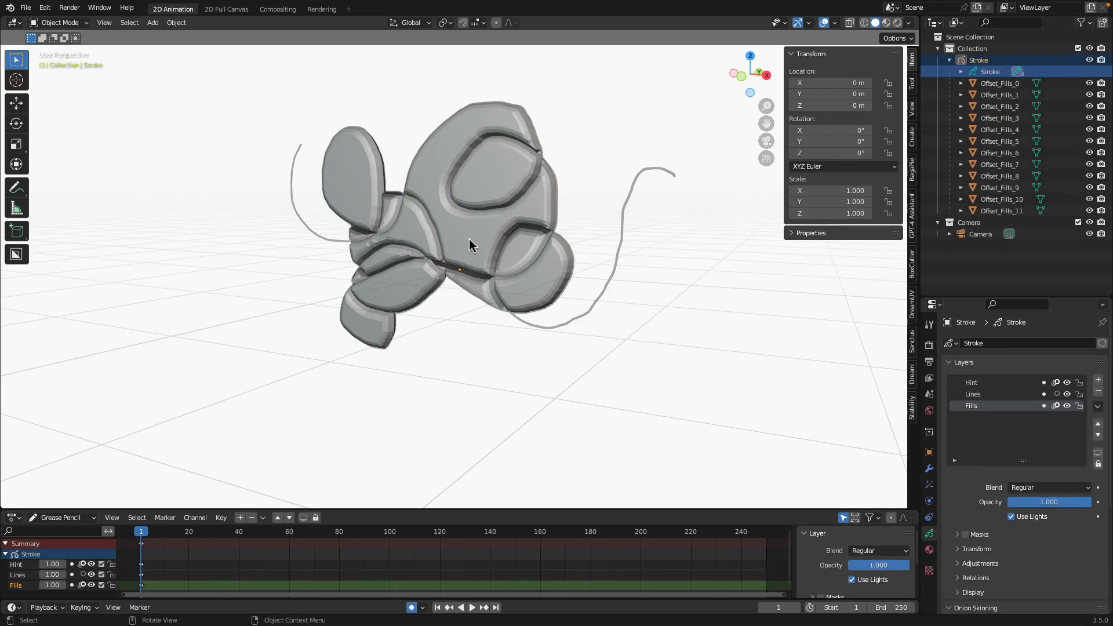
{"action": "key", "text": "r"}
{"action": "key", "text": "r"}
{"action": "key", "text": "Escape"}
{"action": "left_click", "coordinate": [999, 84]}
{"action": "left_click", "coordinate": [995, 186]}
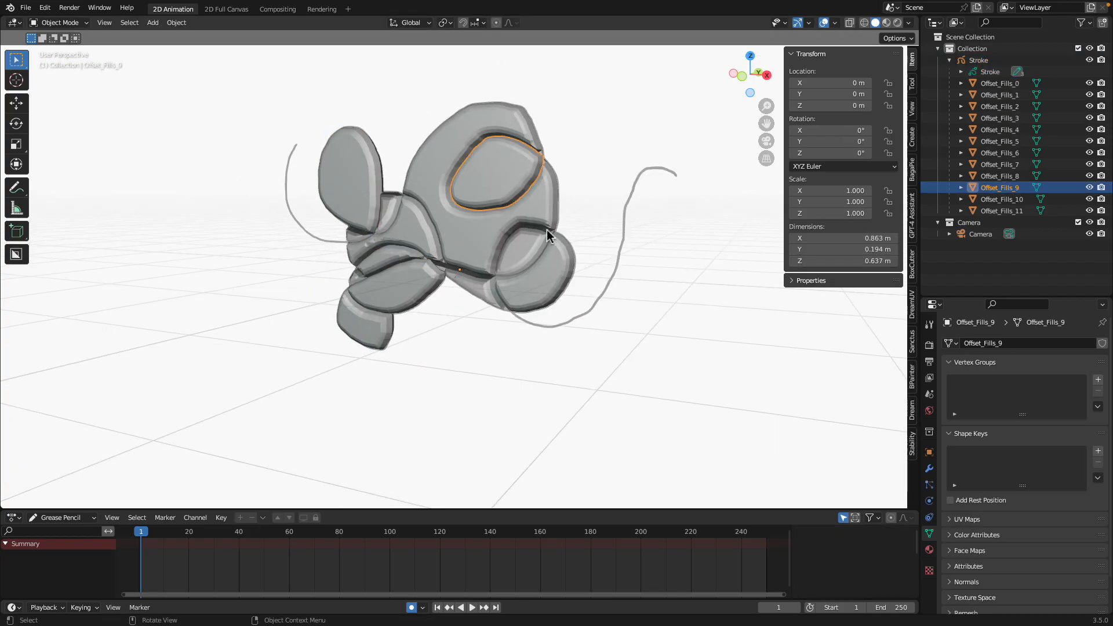
Preview the colored meshes in Material Preview, then deselect them and use Rendered viewport shading
{"action": "middle_click_drag", "start_coordinate": [547, 229], "coordinate": [601, 203]}
{"action": "left_click", "coordinate": [886, 23]}
{"action": "middle_click_drag", "start_coordinate": [522, 200], "coordinate": [642, 189]}
{"action": "left_click", "coordinate": [593, 186]}
{"action": "left_click", "coordinate": [897, 23]}
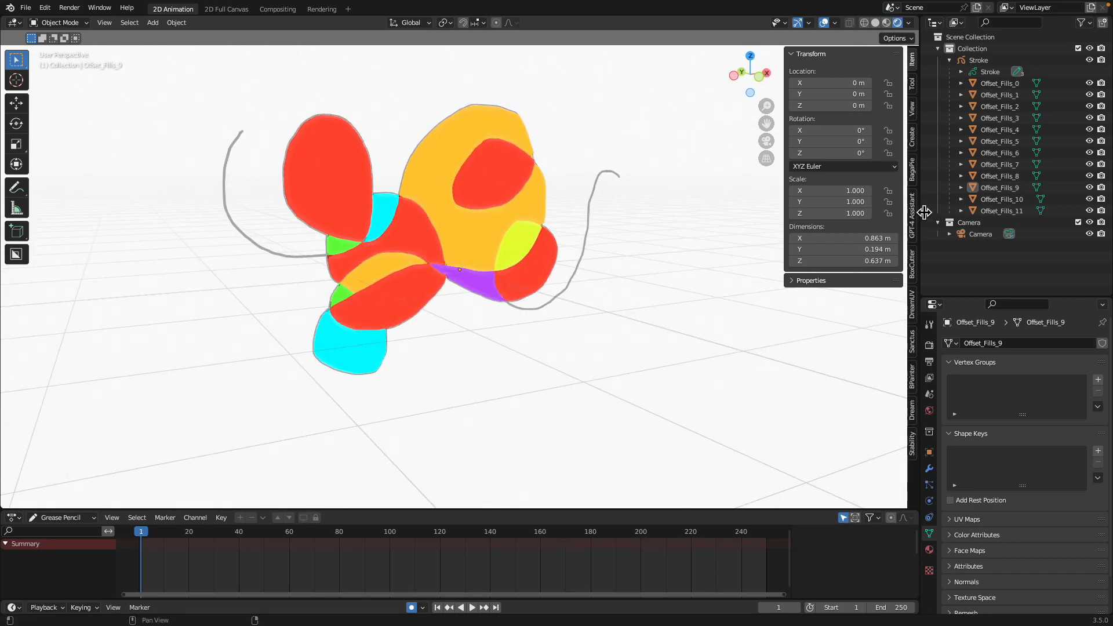
Set the scene's render engine to Cycles and view the meshes from a more frontal angle
{"action": "left_click", "coordinate": [930, 345]}
{"action": "left_click", "coordinate": [1029, 343]}
{"action": "left_click", "coordinate": [1031, 382]}
{"action": "middle_click_drag", "start_coordinate": [664, 318], "coordinate": [527, 318]}
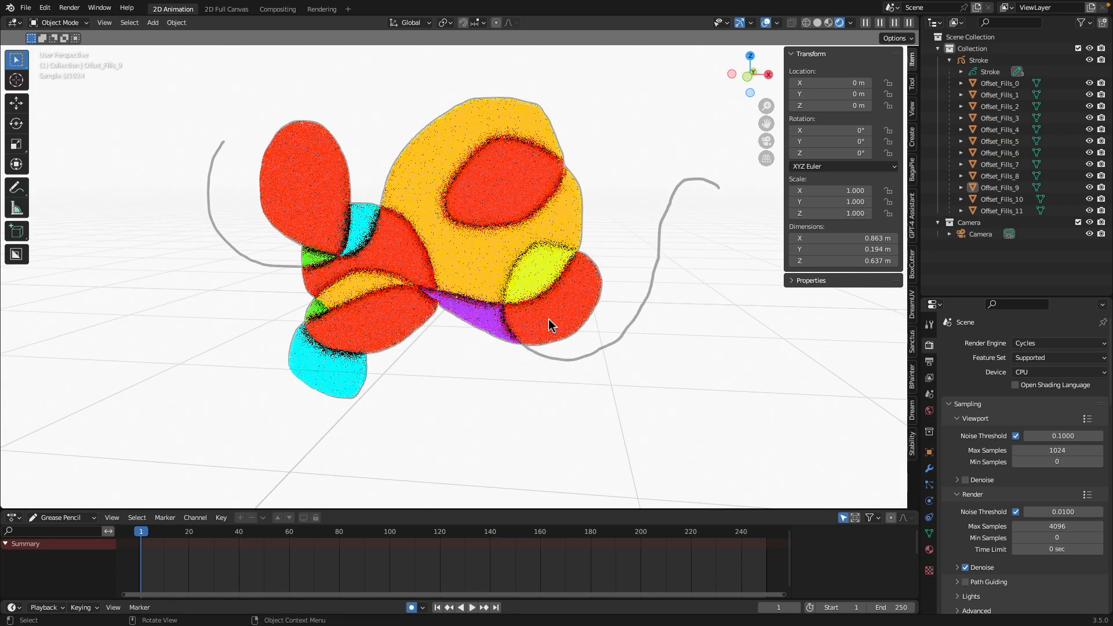
Add a ground plane, scale it by about 3.06 and lower it about 0.735 m along Z beneath the drawing
{"action": "scroll", "coordinate": [527, 323], "scroll_direction": "down", "scroll_amount": 3}
{"action": "key", "text": "shift+a"}
{"action": "left_click", "coordinate": [571, 319]}
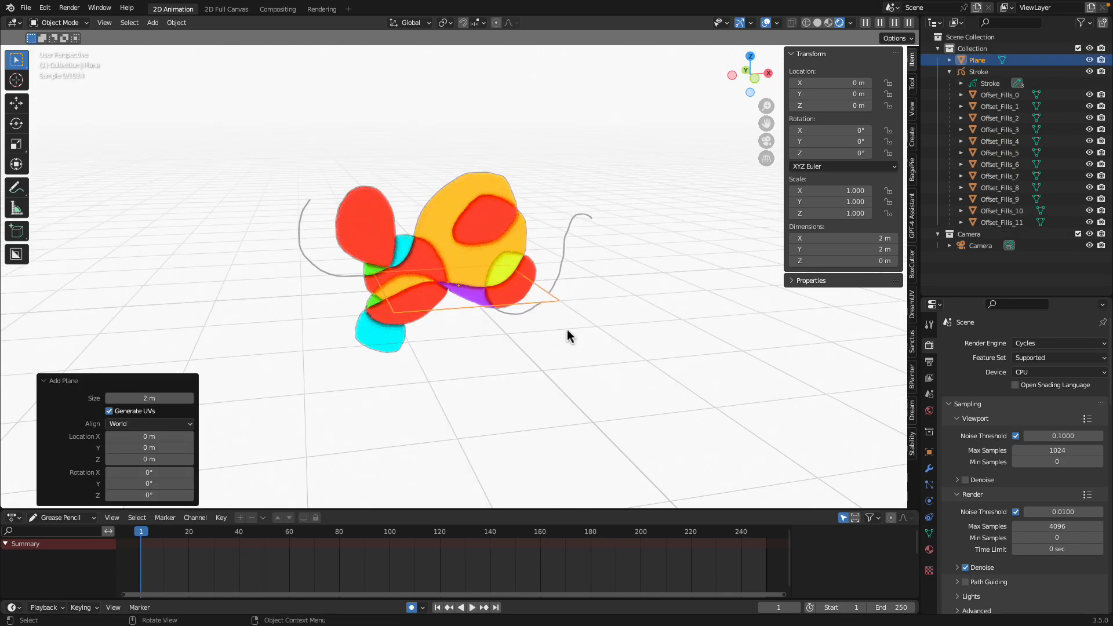
{"action": "key", "text": "s"}
{"action": "left_click", "coordinate": [602, 346]}
{"action": "key", "text": "g"}
{"action": "key", "text": "z"}
{"action": "left_click", "coordinate": [601, 387]}
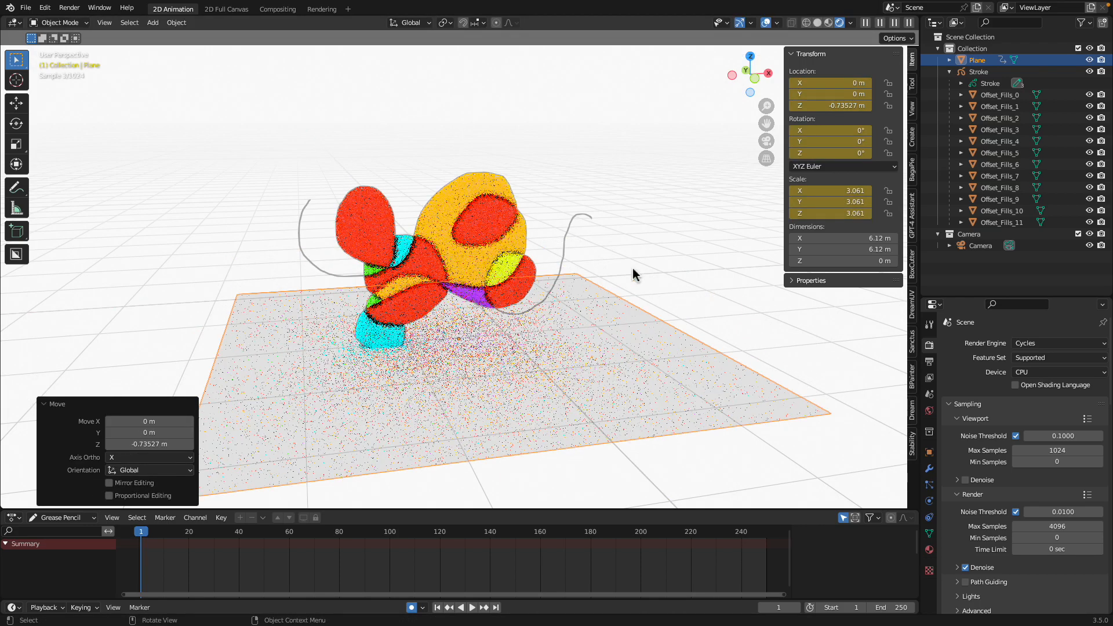
Add a sun light and rotate it freely to about X 50°, Y -30° and Z 62° so it casts shadows
{"action": "key", "text": "shift+a"}
{"action": "mouse_move", "coordinate": [626, 401]}
{"action": "left_click", "coordinate": [679, 412]}
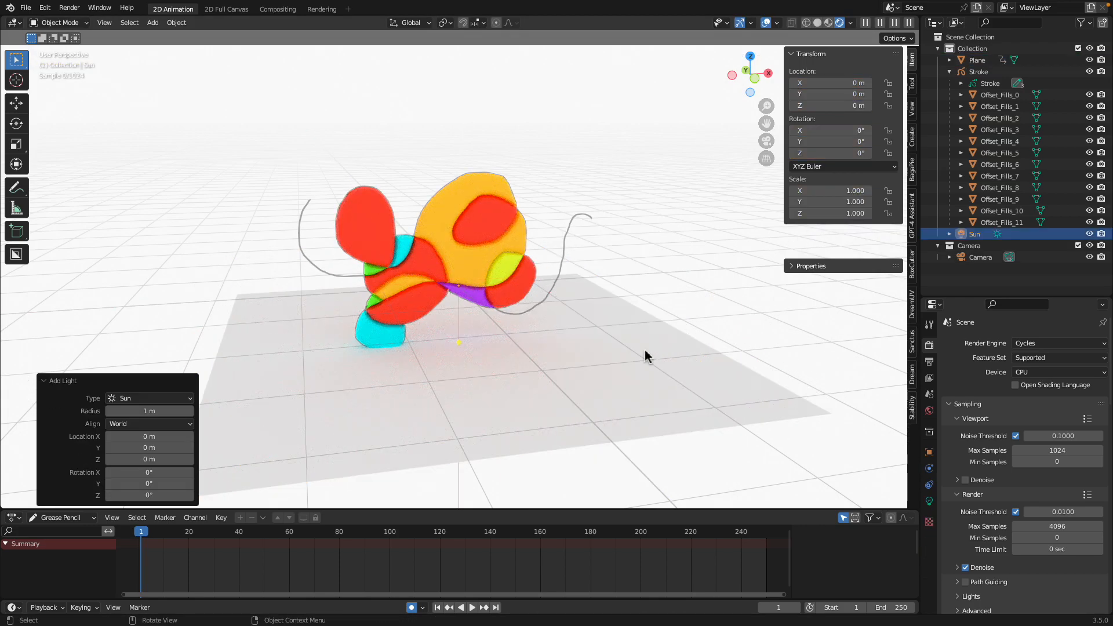
{"action": "key", "text": "r"}
{"action": "key", "text": "r"}
{"action": "left_click", "coordinate": [695, 386]}
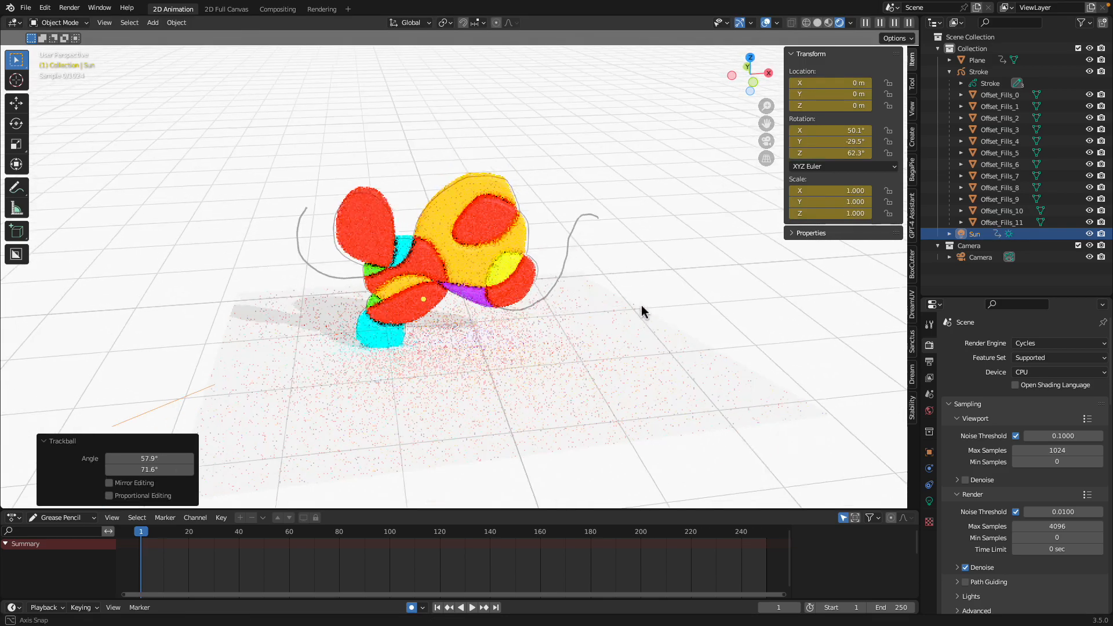
{"action": "scroll", "coordinate": [531, 247], "scroll_direction": "up", "scroll_amount": 3}
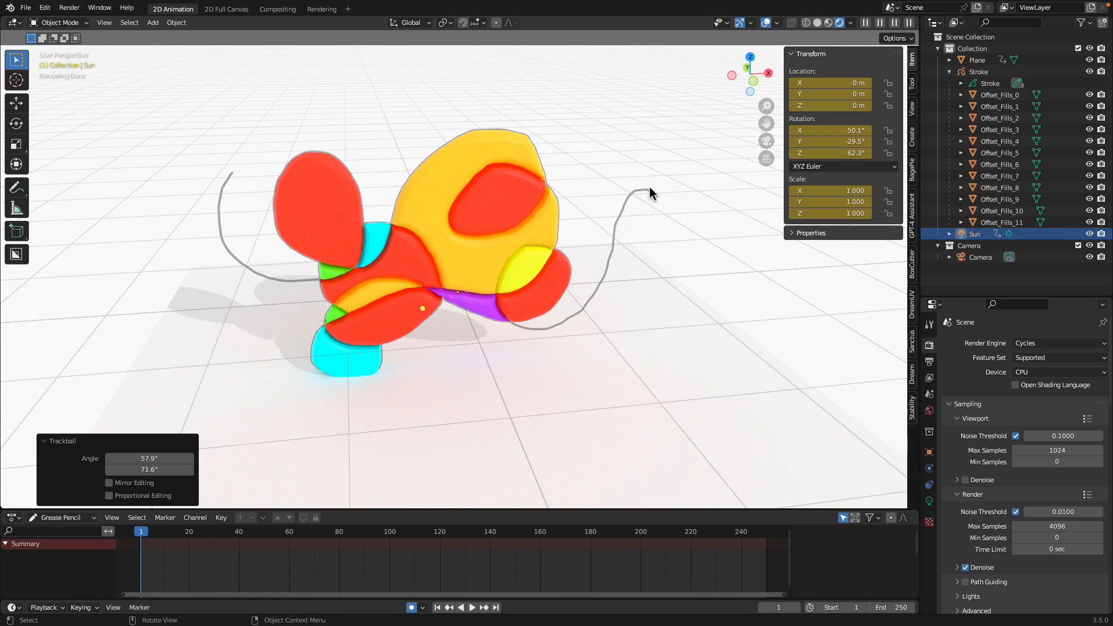
{"action": "middle_click_drag", "start_coordinate": [438, 257], "coordinate": [421, 232]}
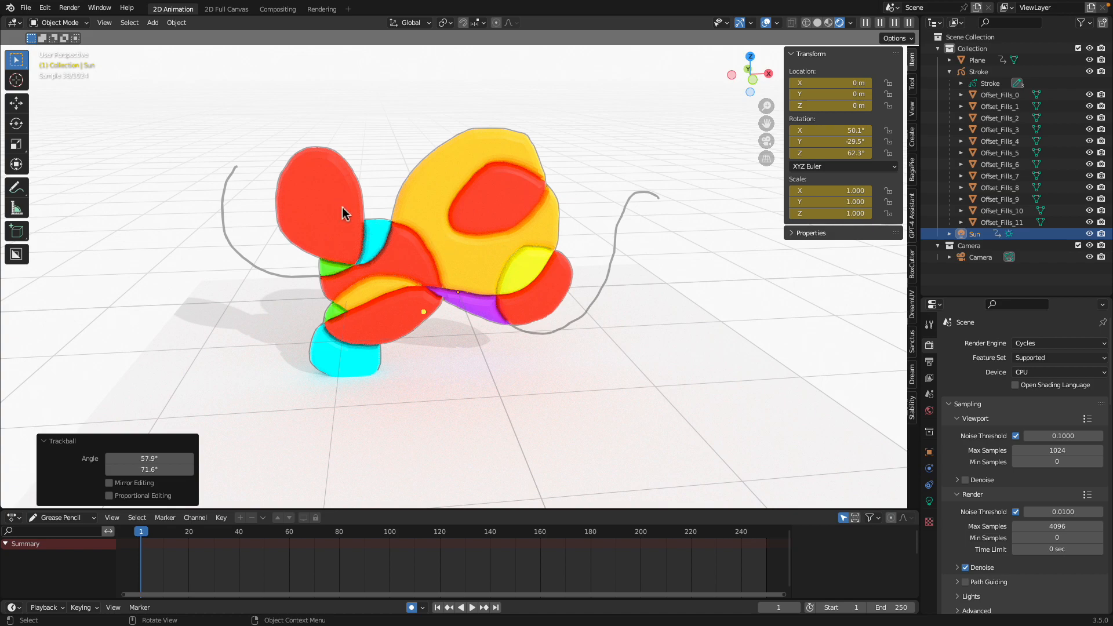
Search the add-ons in the preferences for "ske", then close the preferences
{"action": "left_click", "coordinate": [44, 8]}
{"action": "left_click", "coordinate": [110, 186]}
{"action": "left_click", "coordinate": [323, 80]}
{"action": "type", "text": "ske"}
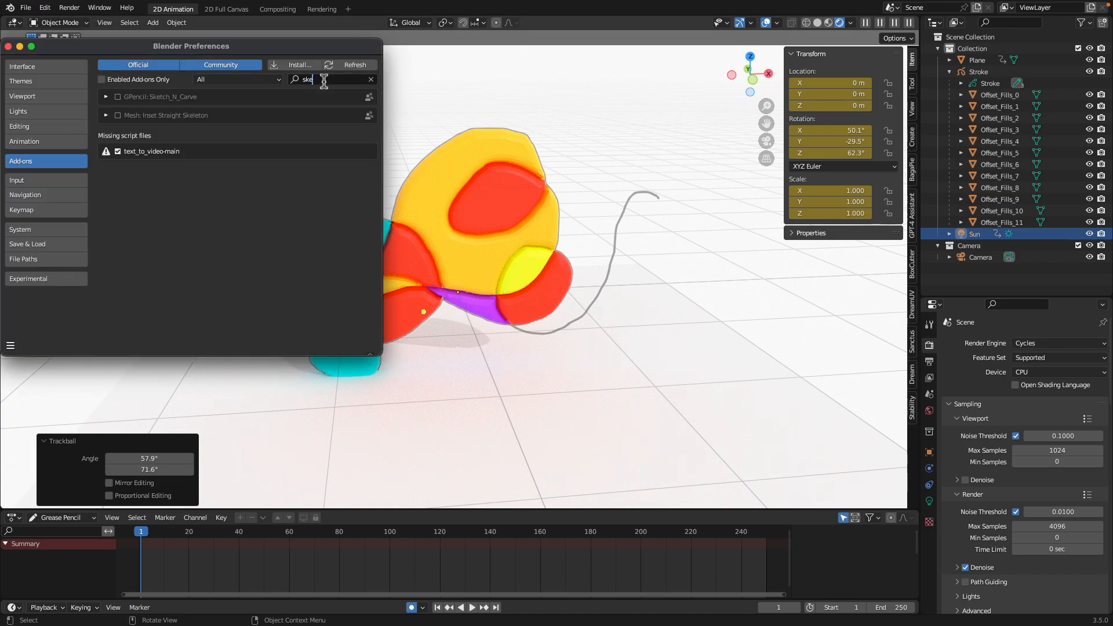
{"action": "left_click_drag", "start_coordinate": [249, 43], "coordinate": [344, 72]}
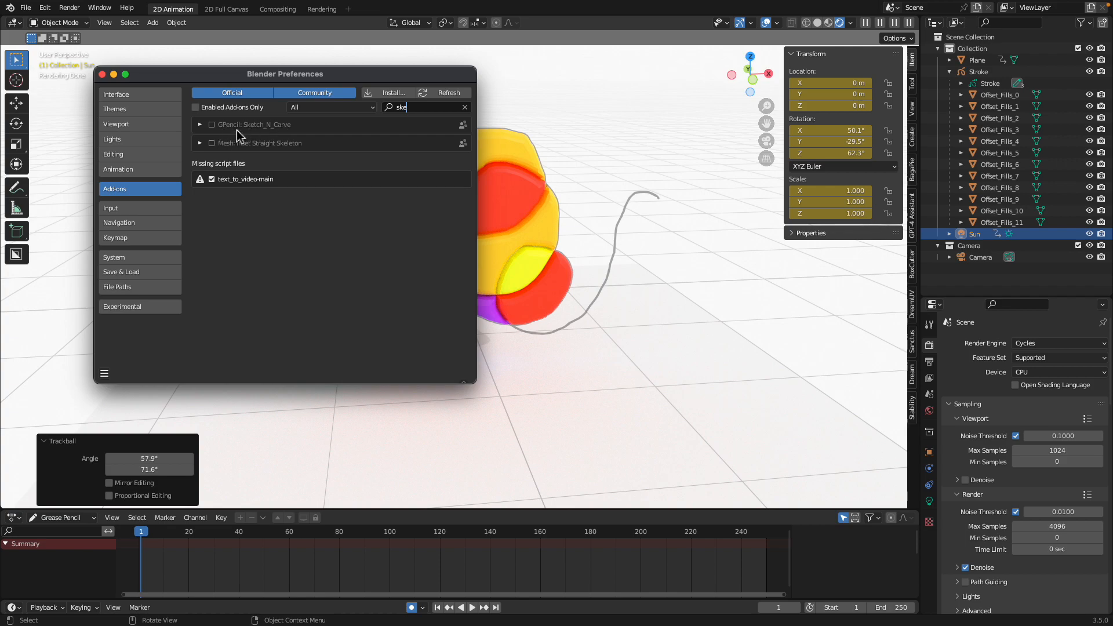
{"action": "left_click", "coordinate": [103, 75]}
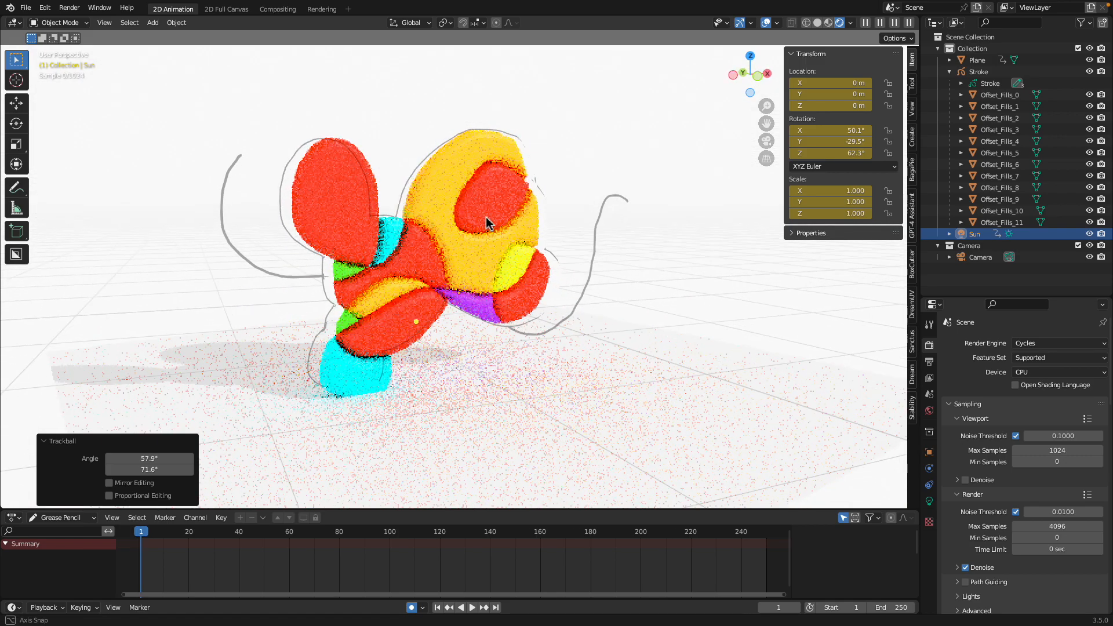
Examine the sunlit meshes from several angles, then return the viewport to Solid shading
{"action": "scroll", "coordinate": [493, 217], "scroll_direction": "down", "scroll_amount": 1}
{"action": "middle_click_drag", "start_coordinate": [481, 215], "coordinate": [509, 232], "text": "shift"}
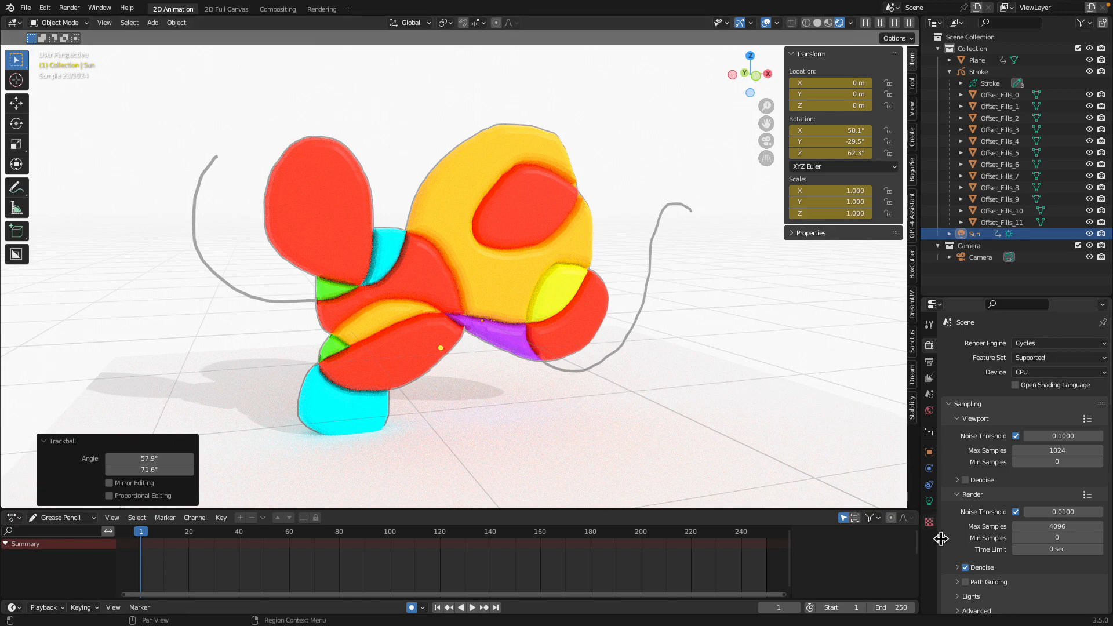
{"action": "middle_click_drag", "start_coordinate": [596, 309], "coordinate": [573, 305]}
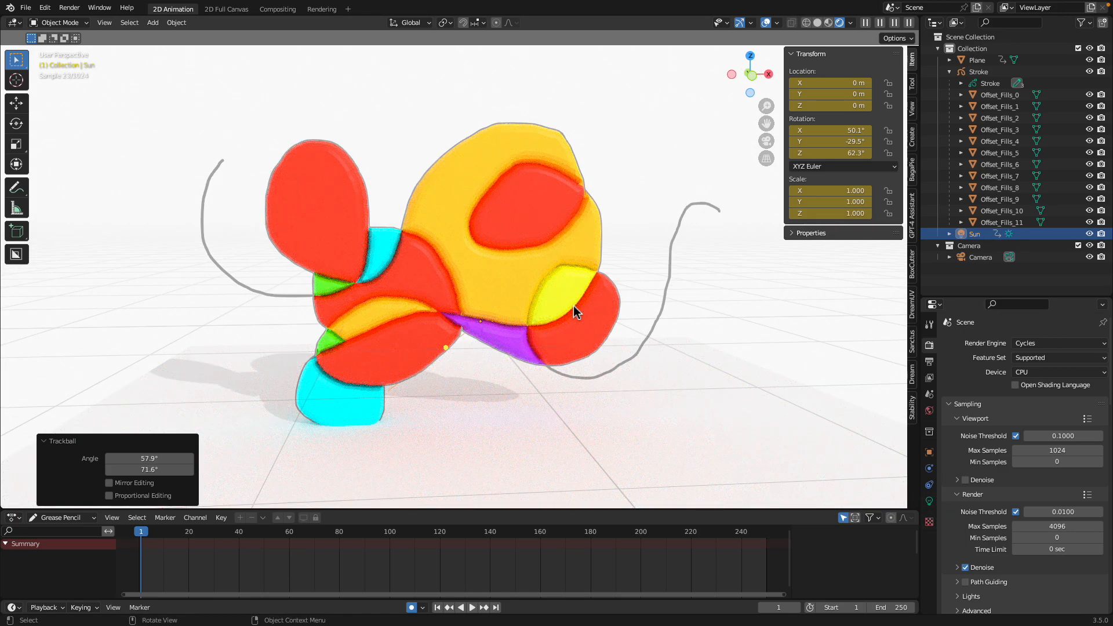
{"action": "middle_click_drag", "start_coordinate": [576, 305], "coordinate": [484, 261]}
{"action": "left_click", "coordinate": [61, 24]}
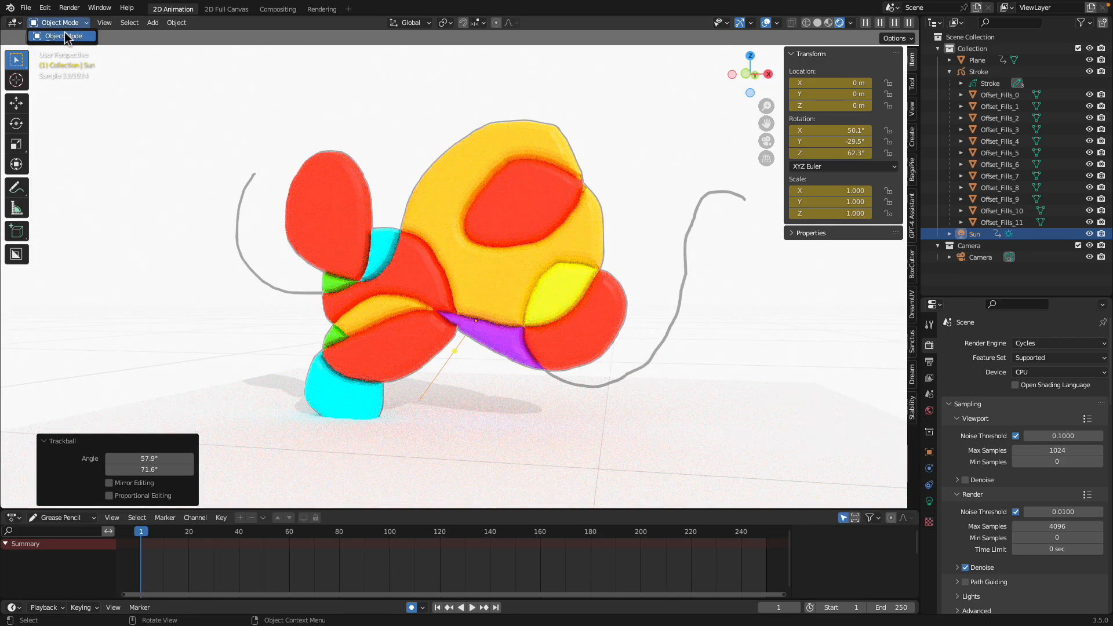
{"action": "left_click", "coordinate": [817, 22]}
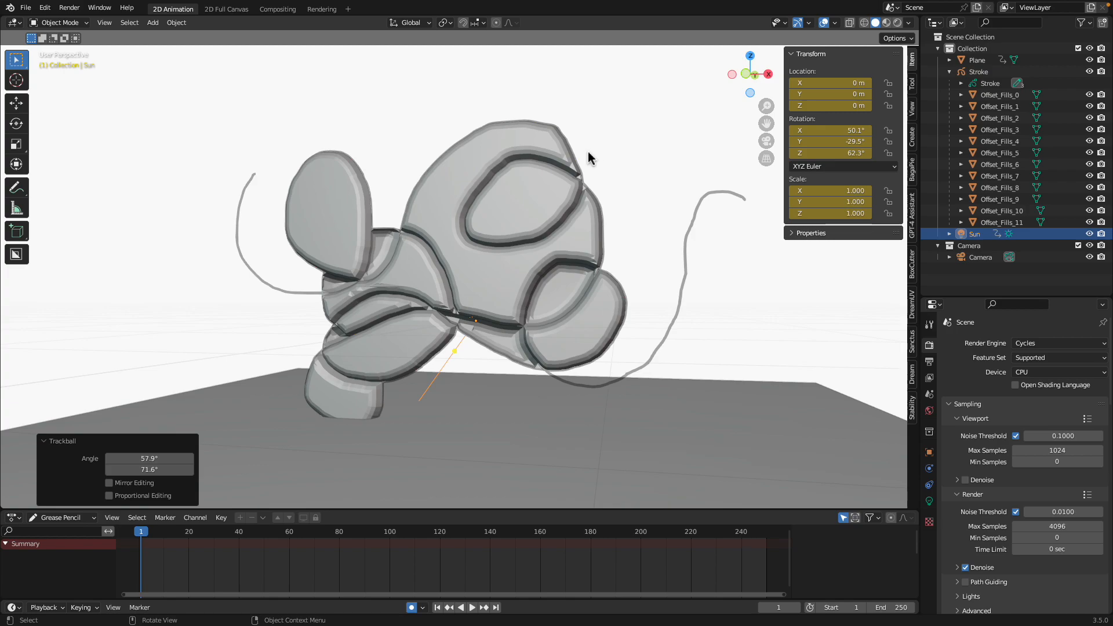
Try to select all the fill meshes at once by the Mesh object type
{"action": "left_click", "coordinate": [565, 200]}
{"action": "middle_click_drag", "start_coordinate": [566, 200], "coordinate": [598, 224]}
{"action": "scroll", "coordinate": [562, 243], "scroll_direction": "down", "scroll_amount": 2}
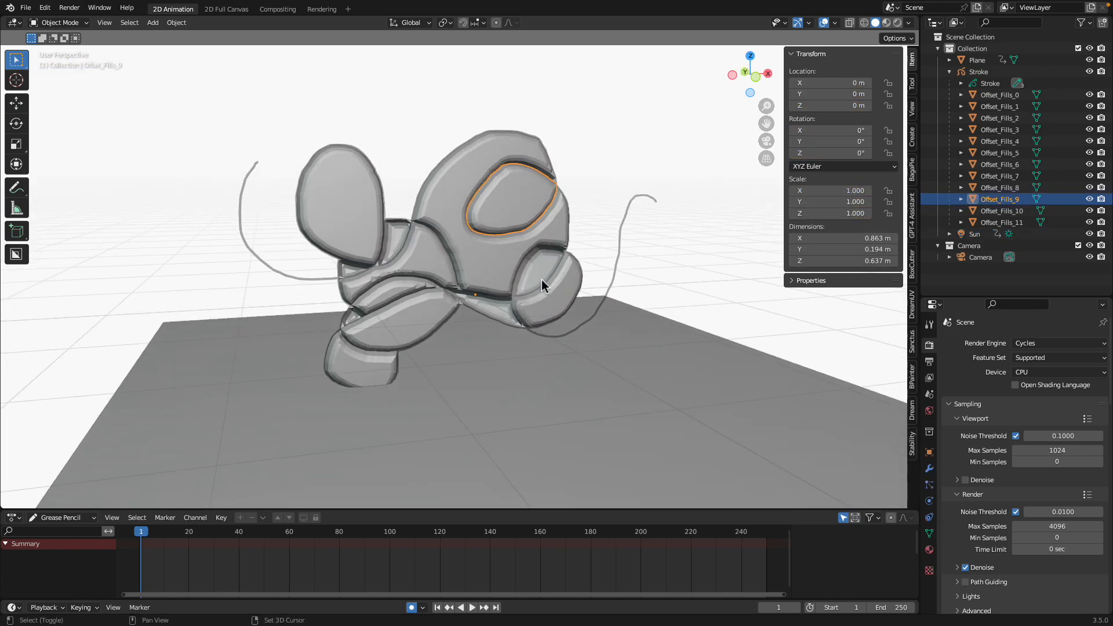
{"action": "left_click", "coordinate": [548, 296]}
{"action": "left_click", "coordinate": [586, 209]}
{"action": "left_click", "coordinate": [141, 23]}
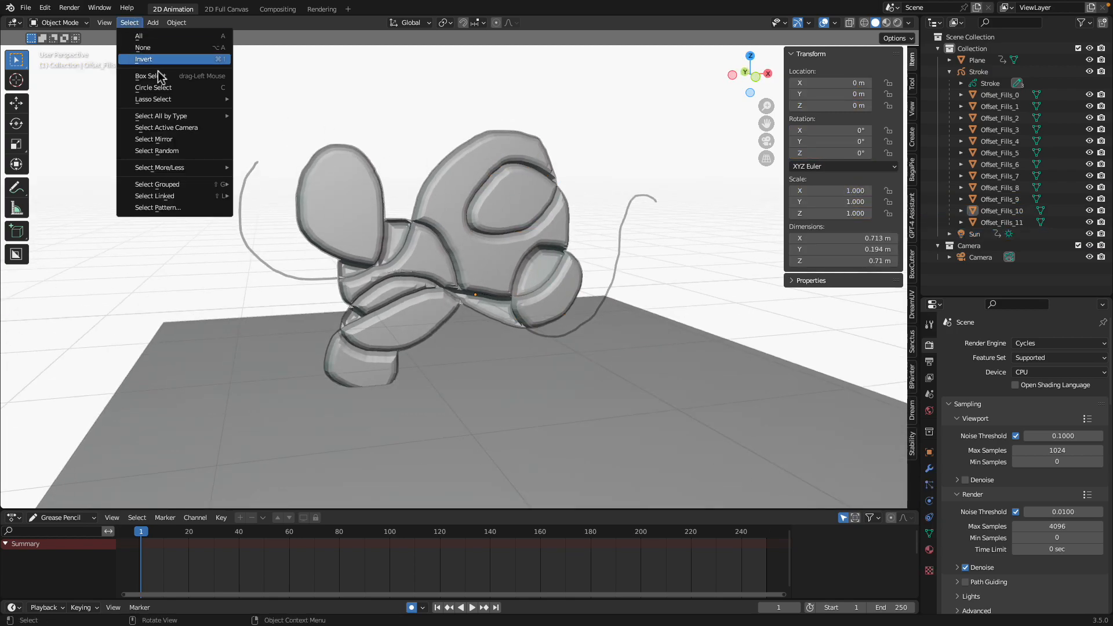
{"action": "mouse_move", "coordinate": [187, 115]}
{"action": "left_click", "coordinate": [262, 113]}
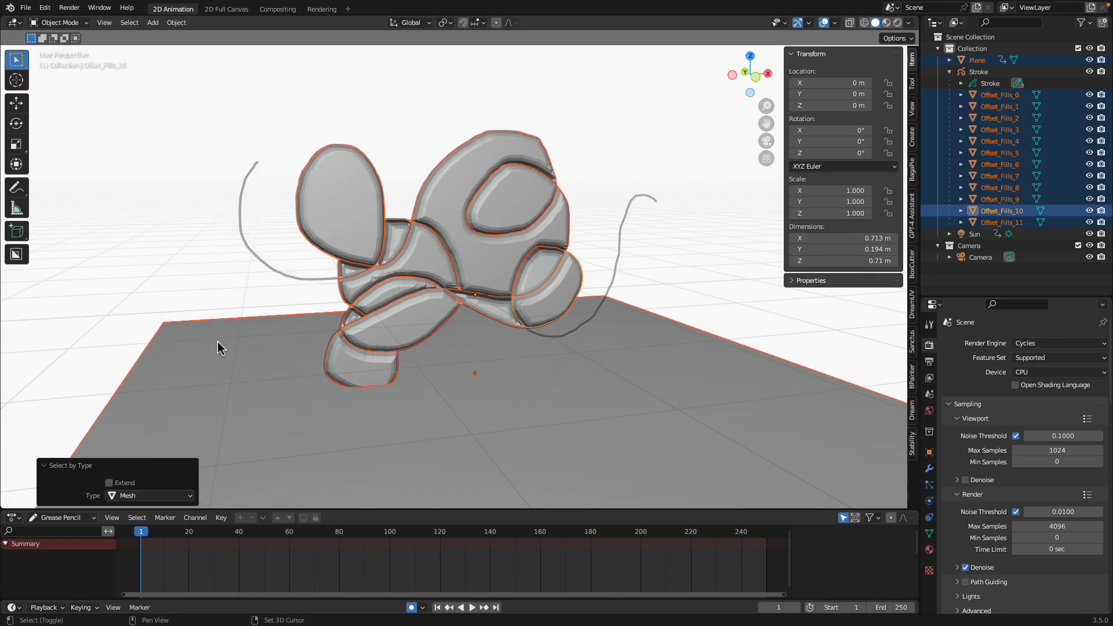
Select the ground plane alone and delete it
{"action": "left_click", "coordinate": [238, 353]}
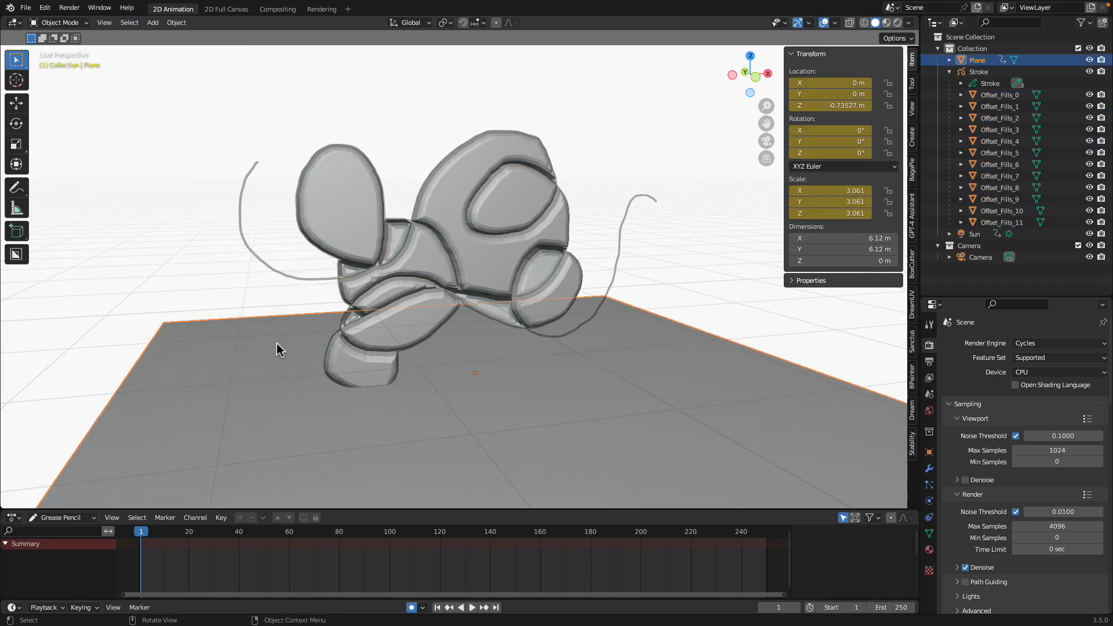
{"action": "key", "text": "x"}
{"action": "key", "text": "Escape"}
{"action": "key", "text": "x"}
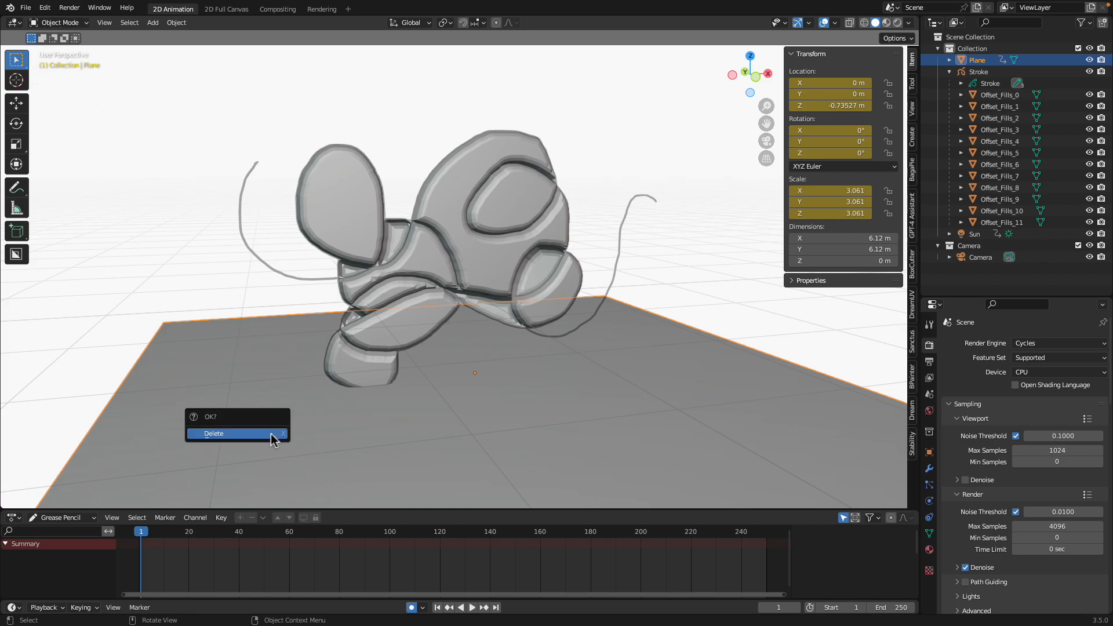
{"action": "left_click", "coordinate": [273, 442]}
Select all the fill meshes at once by the Mesh object type
{"action": "left_click", "coordinate": [420, 270]}
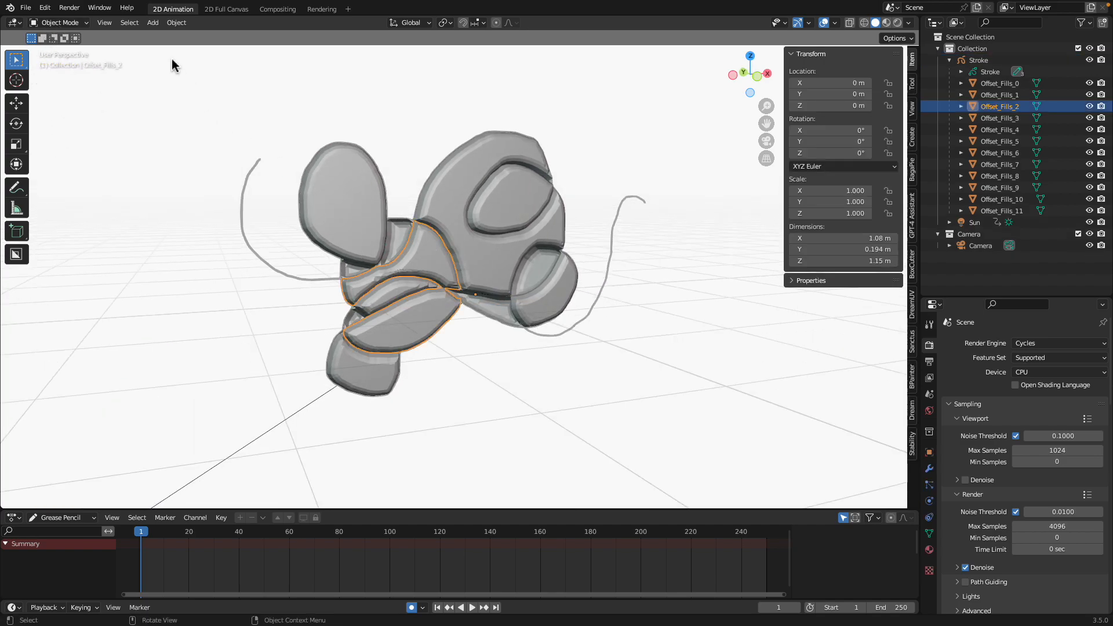
{"action": "left_click", "coordinate": [129, 22]}
{"action": "mouse_move", "coordinate": [177, 116]}
{"action": "left_click", "coordinate": [259, 116]}
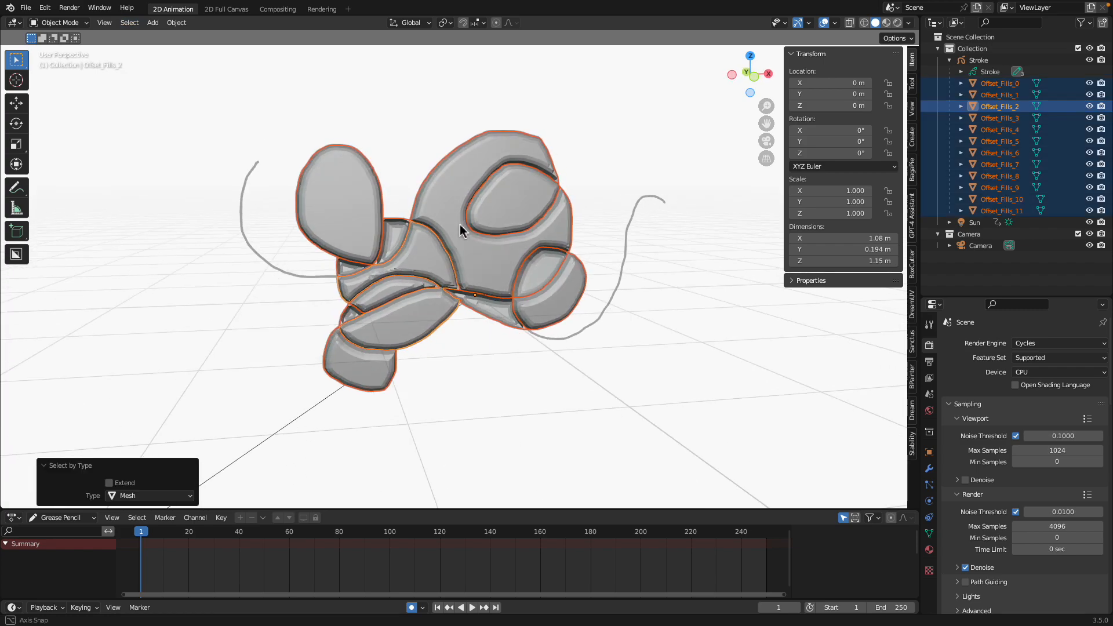
Enter Sculpt Mode with the selected fill meshes, widen the toolbar to show tool names, and activate the Cloth Filter
{"action": "left_click", "coordinate": [60, 22]}
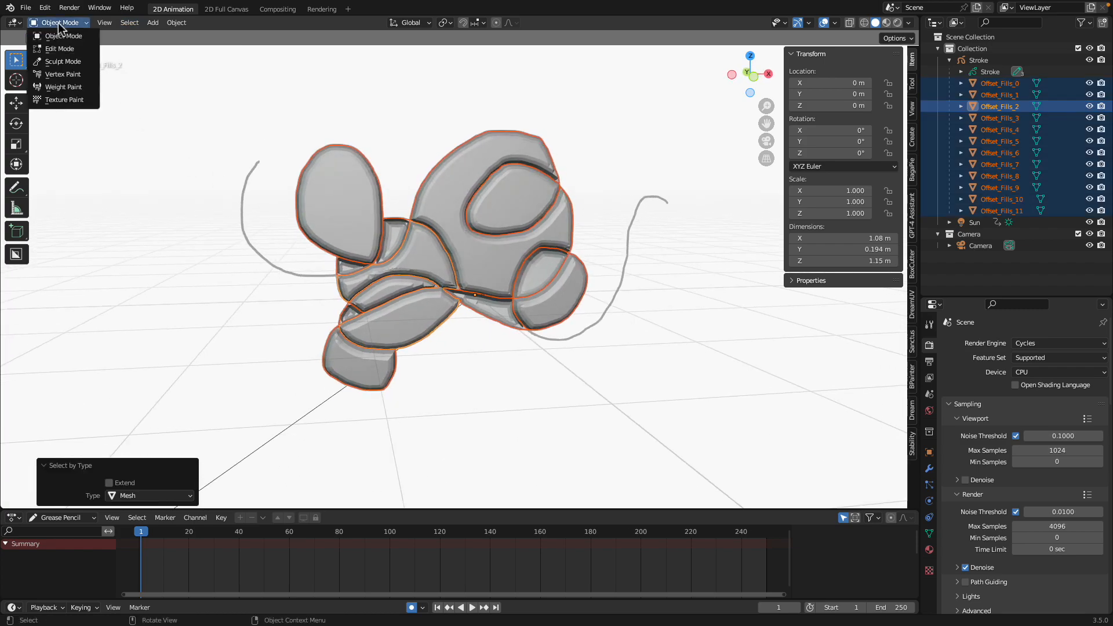
{"action": "left_click", "coordinate": [62, 61]}
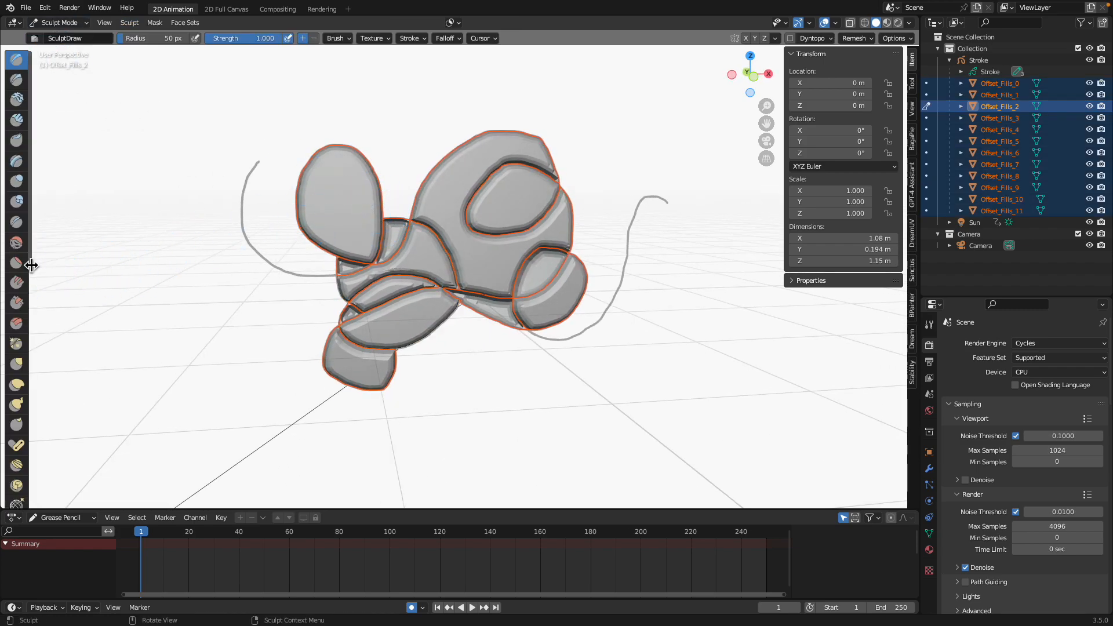
{"action": "left_click_drag", "start_coordinate": [30, 264], "coordinate": [90, 265]}
{"action": "scroll", "coordinate": [55, 406], "scroll_direction": "down", "scroll_amount": 5}
{"action": "scroll", "coordinate": [54, 406], "scroll_direction": "down", "scroll_amount": 8}
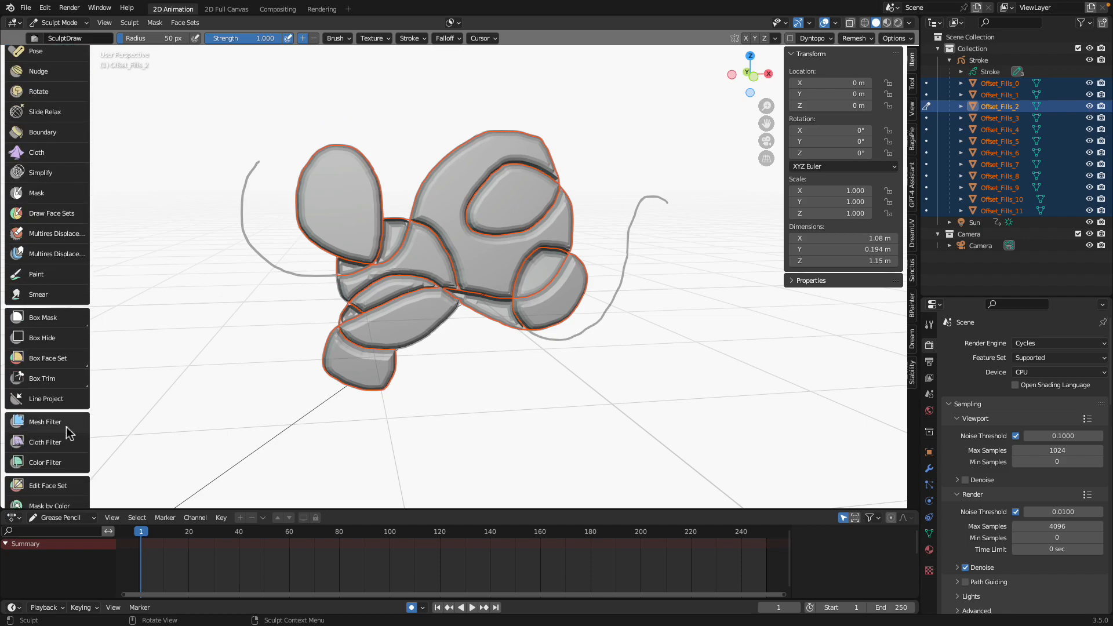
{"action": "middle_click_drag", "start_coordinate": [240, 390], "coordinate": [255, 387]}
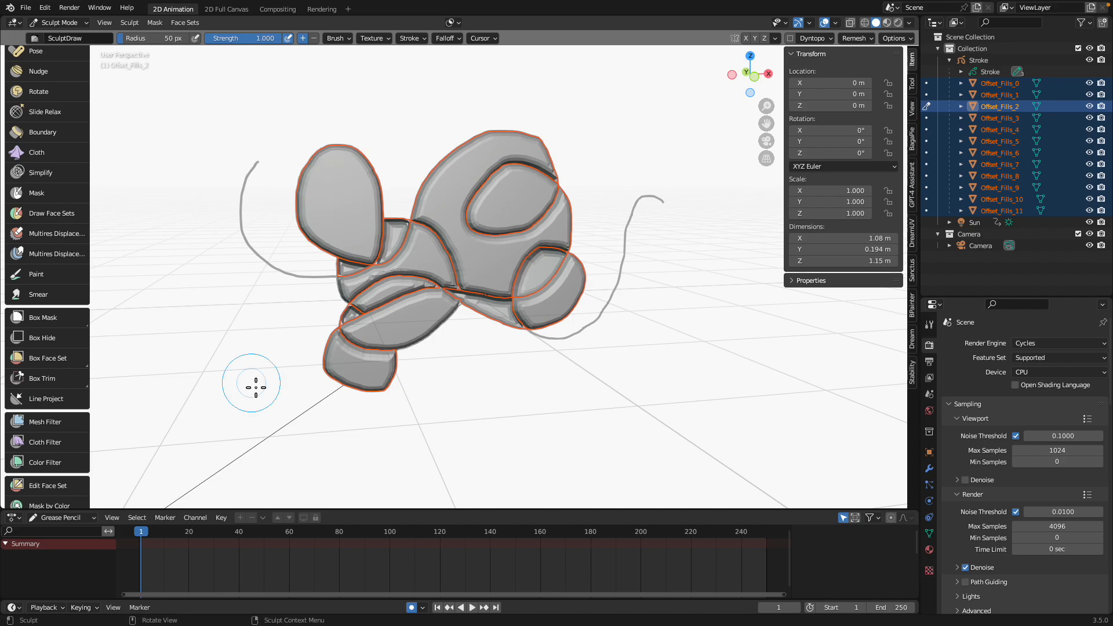
{"action": "left_click", "coordinate": [47, 442]}
Try the Cloth Filter across the separate fill meshes, first with Gravity and then with another filter type, undoing each attempt
{"action": "left_click_drag", "start_coordinate": [352, 211], "coordinate": [454, 236]}
{"action": "middle_click_drag", "start_coordinate": [416, 224], "coordinate": [433, 221]}
{"action": "key", "text": "ctrl+z"}
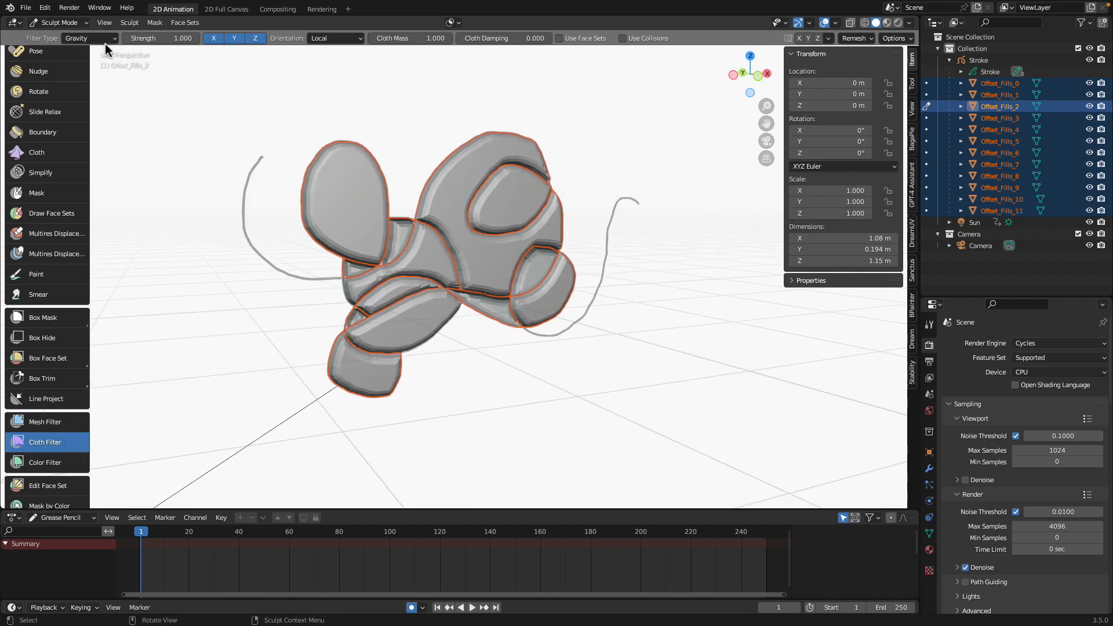
{"action": "left_click", "coordinate": [99, 38]}
{"action": "left_click", "coordinate": [100, 51]}
{"action": "left_click_drag", "start_coordinate": [375, 202], "coordinate": [571, 218]}
{"action": "key", "text": "ctrl+z"}
Return to Object Mode and join all the fill meshes into one object with the large body mesh active
{"action": "left_click", "coordinate": [97, 39]}
{"action": "left_click", "coordinate": [58, 23]}
{"action": "left_click", "coordinate": [58, 34]}
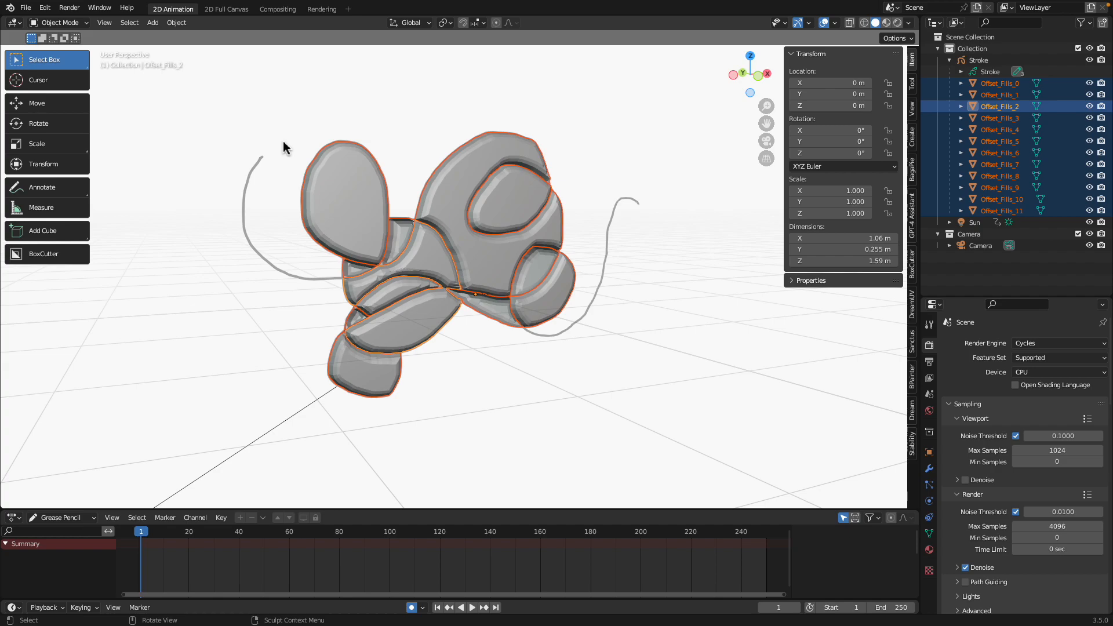
{"action": "left_click", "coordinate": [457, 193], "text": "shift"}
{"action": "key", "text": "ctrl+j"}
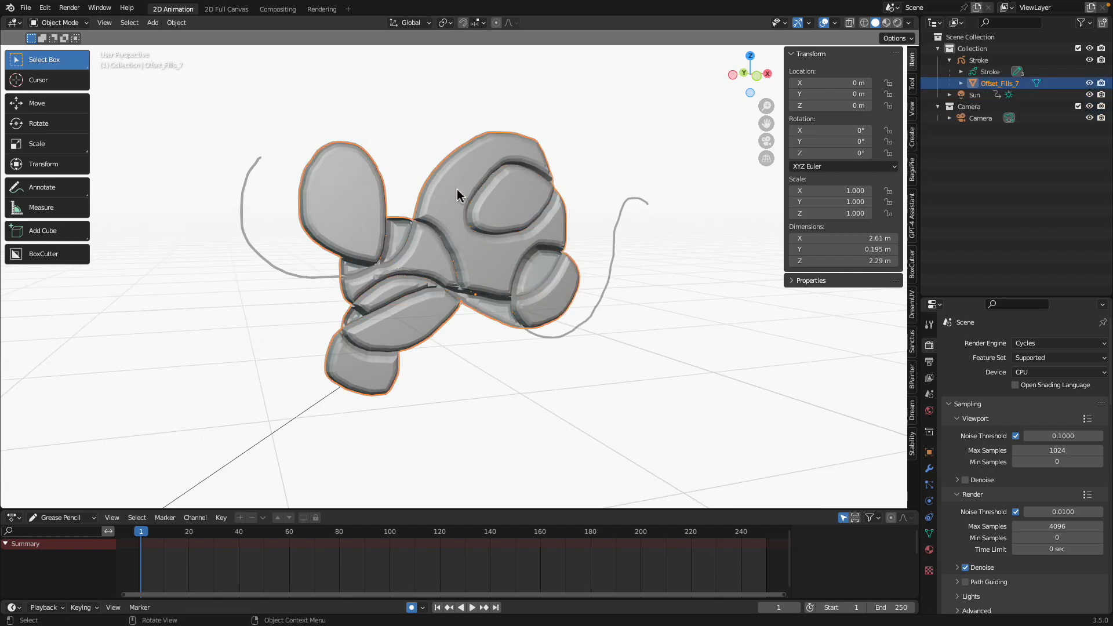
Apply the Cloth Filter to the joined mesh in Sculpt Mode, then return to Object Mode
{"action": "left_click", "coordinate": [71, 23]}
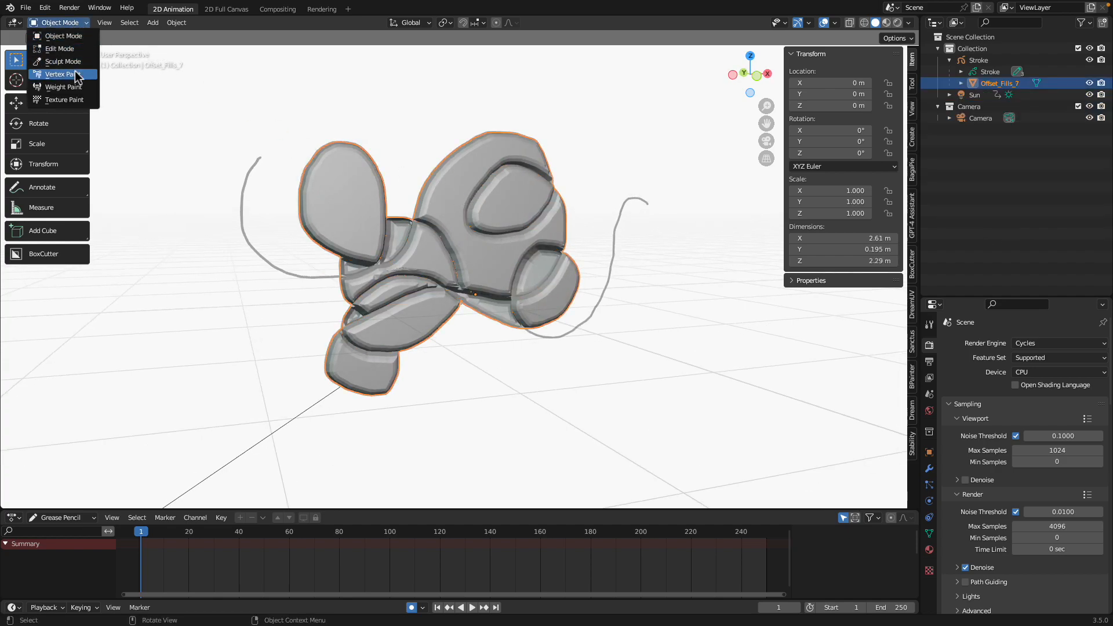
{"action": "left_click", "coordinate": [68, 61]}
{"action": "mouse_move", "coordinate": [382, 215]}
{"action": "left_mouse_down"}
{"action": "mouse_move", "coordinate": [447, 214]}
{"action": "mouse_move", "coordinate": [301, 164]}
{"action": "left_mouse_up"}
{"action": "left_click", "coordinate": [58, 23]}
{"action": "left_click", "coordinate": [58, 36]}
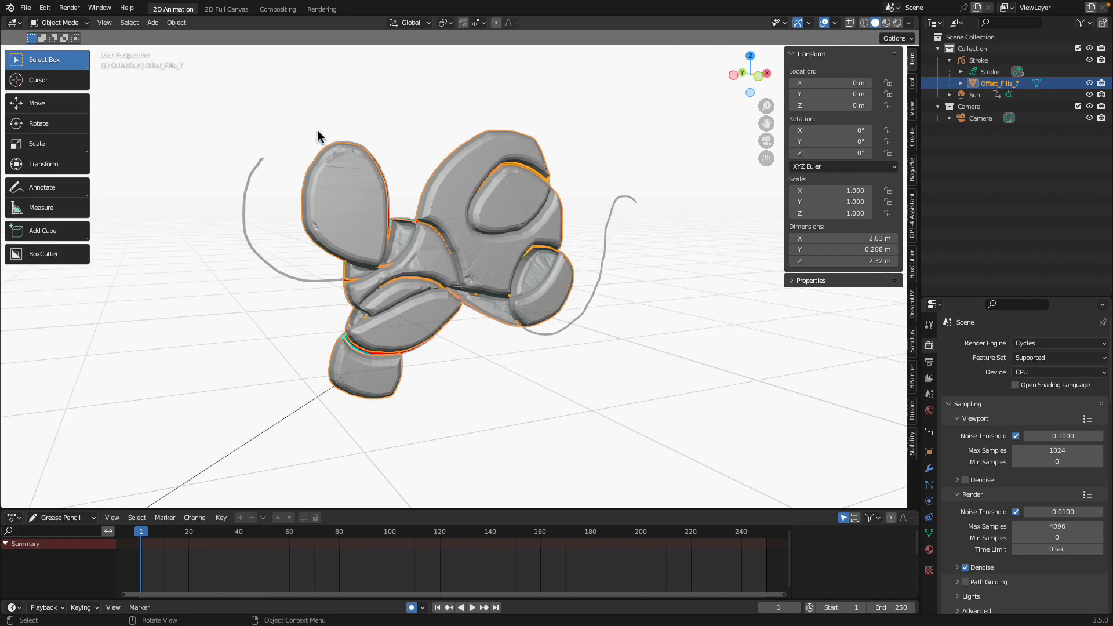
Move the joined mesh beside the Grease Pencil drawing, to about X -2.44 m, Y 1.16 m, Z -0.19 m
{"action": "key", "text": "g"}
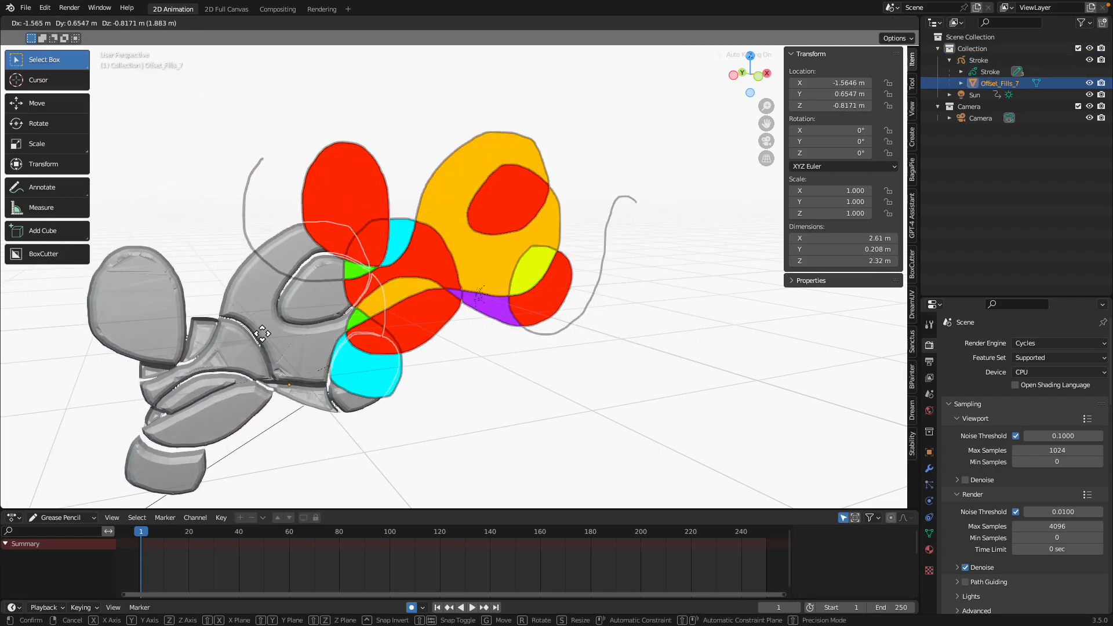
{"action": "left_click", "coordinate": [574, 329]}
{"action": "scroll", "coordinate": [572, 325], "scroll_direction": "down", "scroll_amount": 3}
{"action": "key", "text": "g"}
{"action": "left_click", "coordinate": [363, 256]}
{"action": "scroll", "coordinate": [348, 261], "scroll_direction": "up", "scroll_amount": 3}
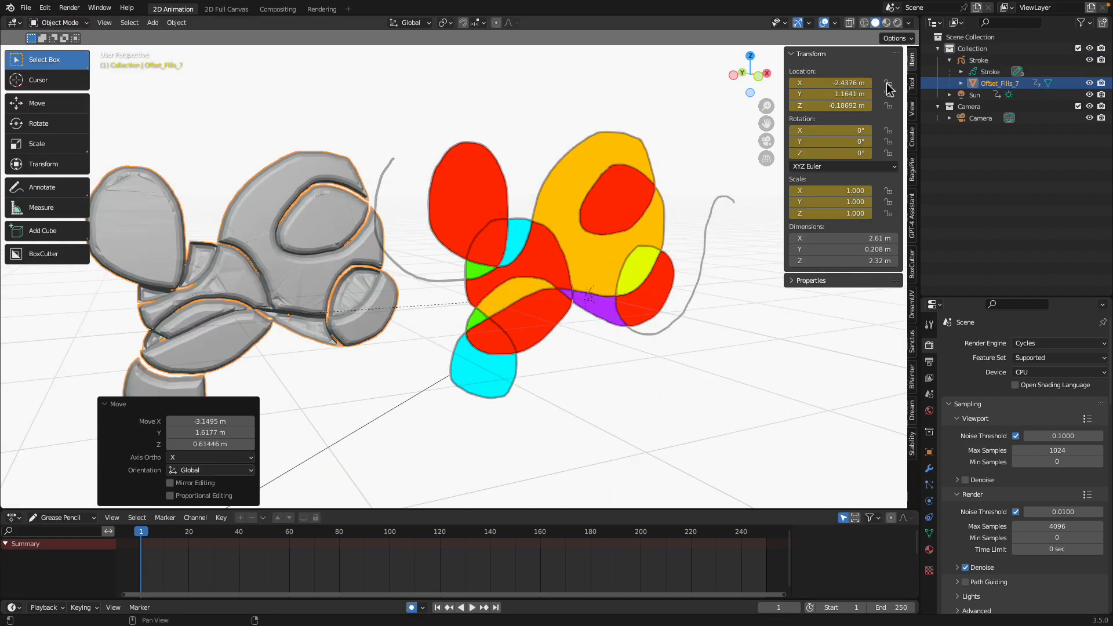
Switch the viewport to Rendered shading and compare the coloured mesh with the drawing, then reselect the mesh
{"action": "left_click", "coordinate": [898, 22]}
{"action": "middle_click_drag", "start_coordinate": [592, 192], "coordinate": [562, 194]}
{"action": "key", "text": "alt+a"}
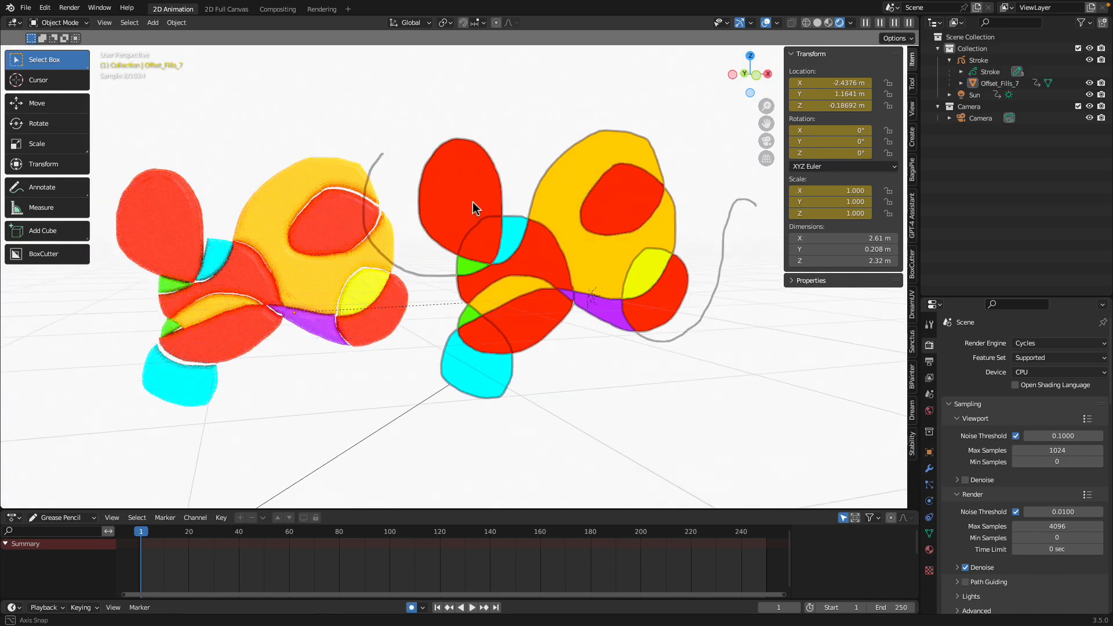
{"action": "middle_click_drag", "start_coordinate": [466, 202], "coordinate": [539, 204]}
{"action": "middle_click_drag", "start_coordinate": [348, 209], "coordinate": [290, 215]}
{"action": "left_click", "coordinate": [338, 220]}
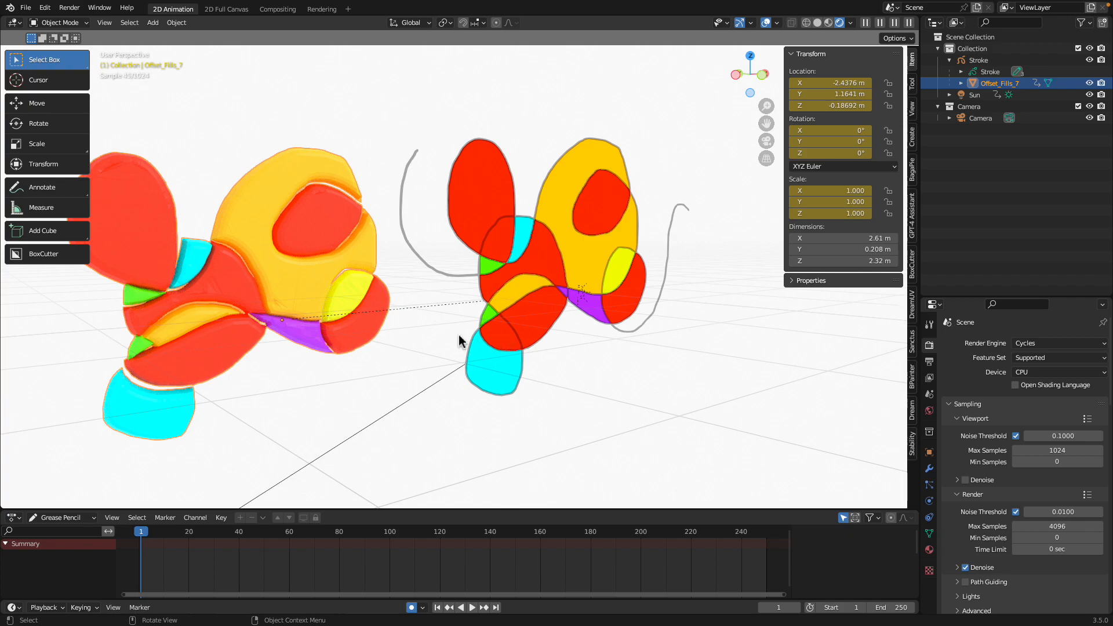
{"action": "scroll", "coordinate": [339, 306], "scroll_direction": "down", "scroll_amount": 1}
Expand the joined mesh's Color Attributes and examine its rendered colours beside the drawing, then select the Grease Pencil drawing
{"action": "left_click", "coordinate": [929, 533]}
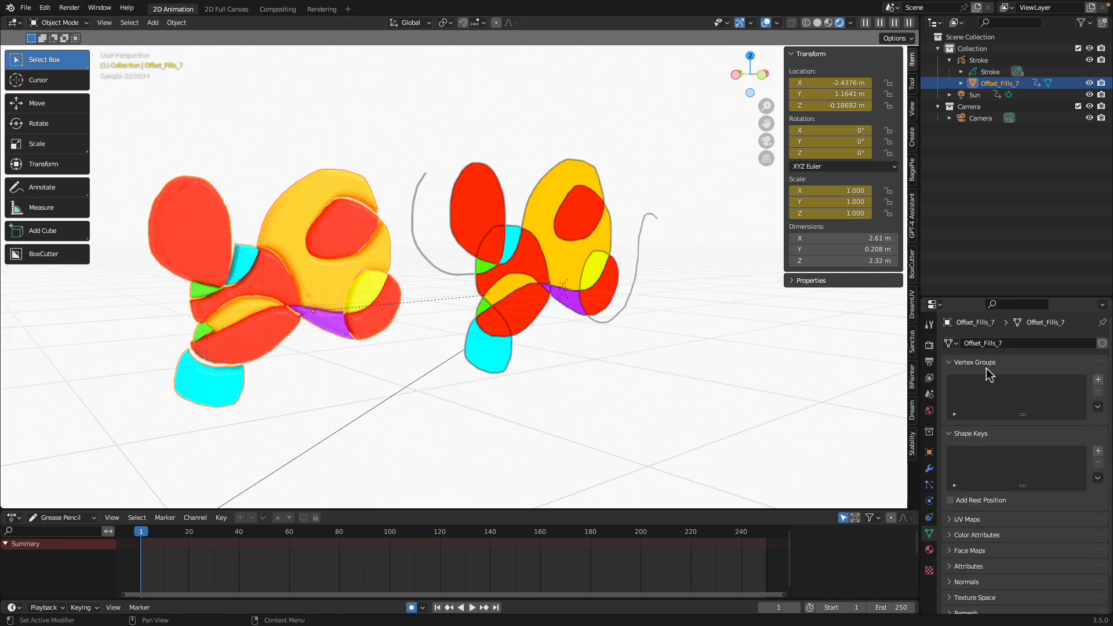
{"action": "scroll", "coordinate": [993, 423], "scroll_direction": "down", "scroll_amount": 2}
{"action": "left_click", "coordinate": [980, 499]}
{"action": "scroll", "coordinate": [1016, 400], "scroll_direction": "down", "scroll_amount": 2}
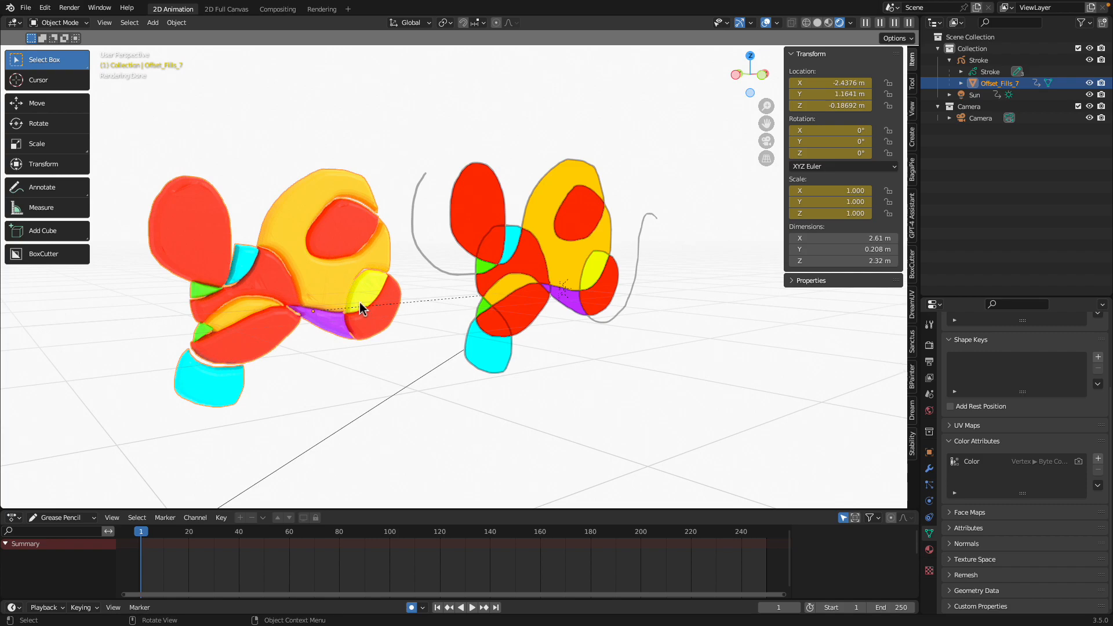
{"action": "mouse_move", "coordinate": [331, 261]}
{"action": "middle_mouse_down"}
{"action": "mouse_move", "coordinate": [455, 284]}
{"action": "mouse_move", "coordinate": [356, 286]}
{"action": "middle_mouse_up"}
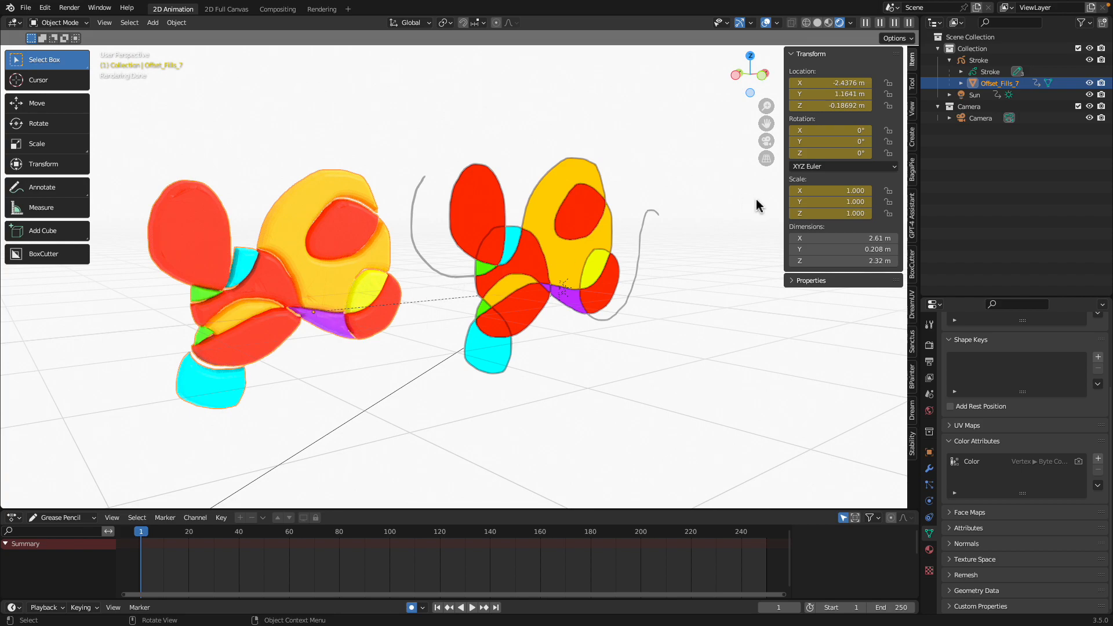
{"action": "middle_click_drag", "start_coordinate": [638, 218], "coordinate": [582, 224]}
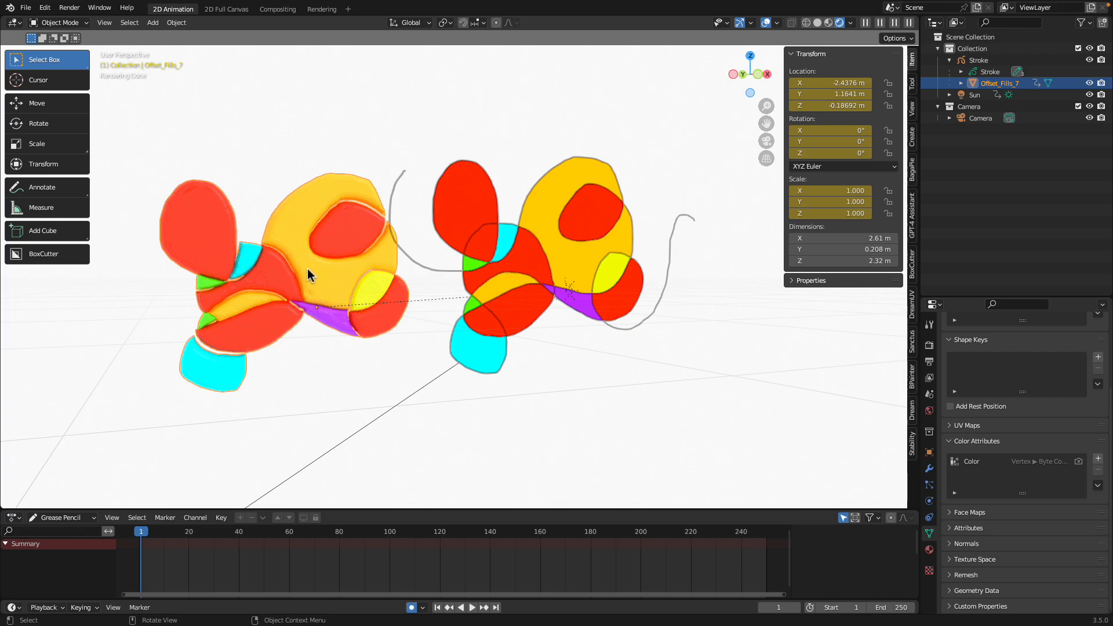
{"action": "left_click", "coordinate": [326, 166]}
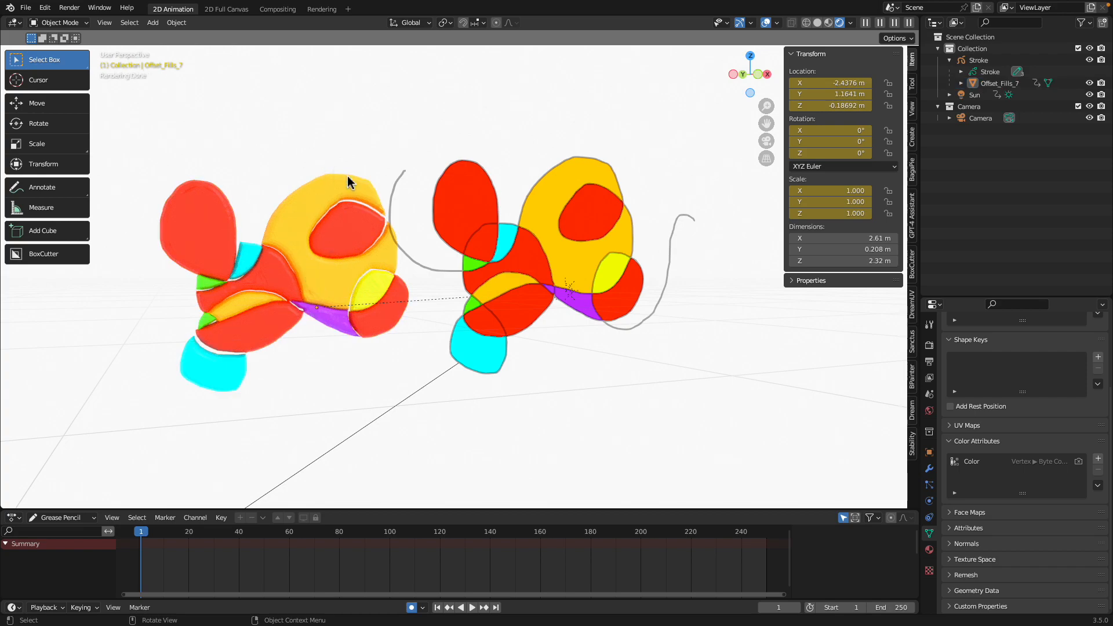
{"action": "left_click", "coordinate": [577, 243]}
Start a new General file without saving the current one and delete all the default objects
{"action": "left_click", "coordinate": [25, 8]}
{"action": "mouse_move", "coordinate": [64, 21]}
{"action": "left_click", "coordinate": [174, 21]}
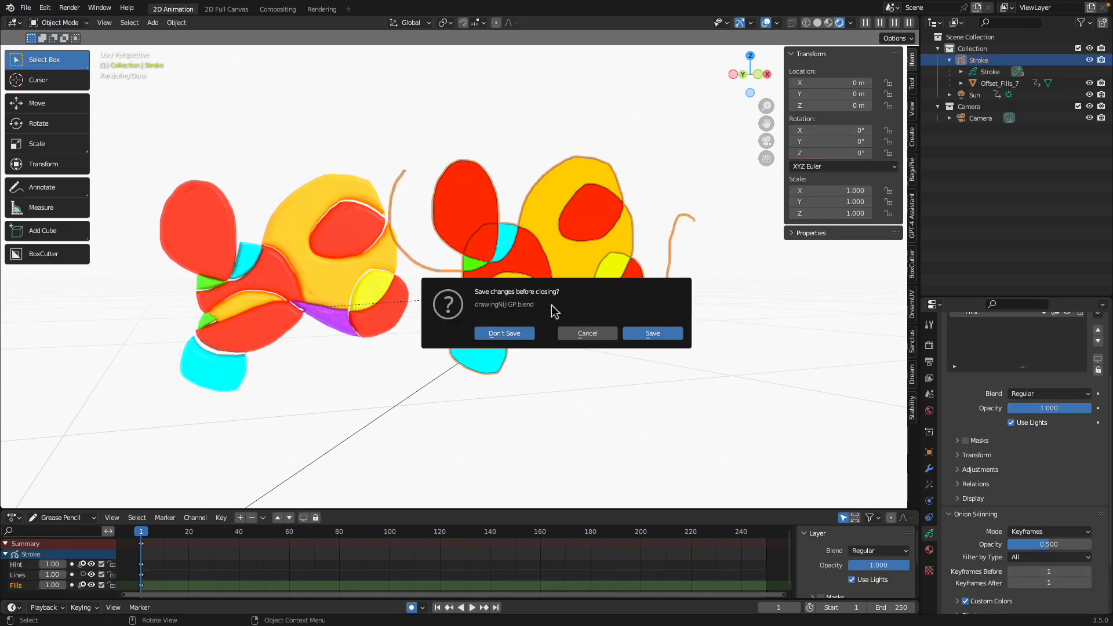
{"action": "left_click", "coordinate": [512, 337]}
{"action": "scroll", "coordinate": [484, 273], "scroll_direction": "up", "scroll_amount": 2}
{"action": "key", "text": "a"}
{"action": "key", "text": "Delete"}
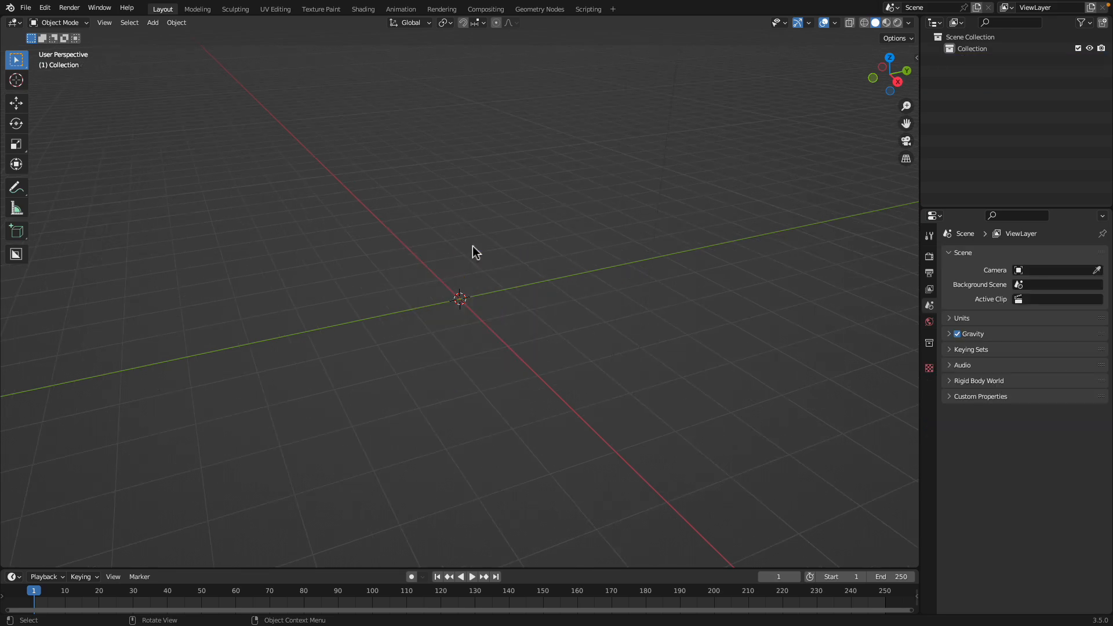
{"action": "middle_click_drag", "start_coordinate": [415, 142], "coordinate": [438, 248]}
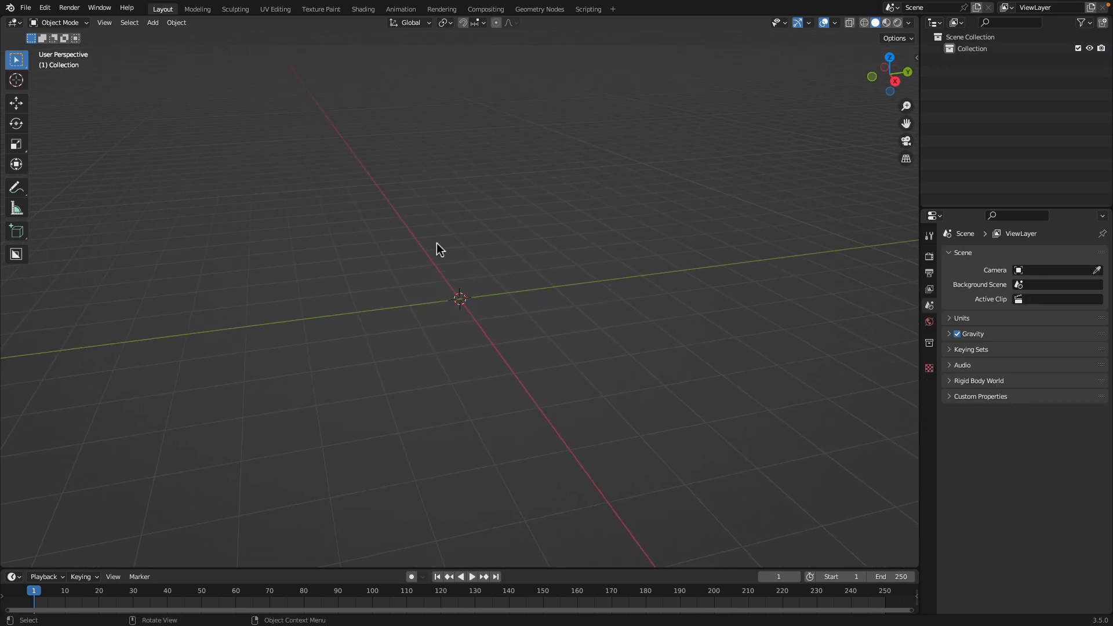
Start a new 2D Animation file without saving the changes
{"action": "left_click", "coordinate": [25, 7]}
{"action": "mouse_move", "coordinate": [58, 21]}
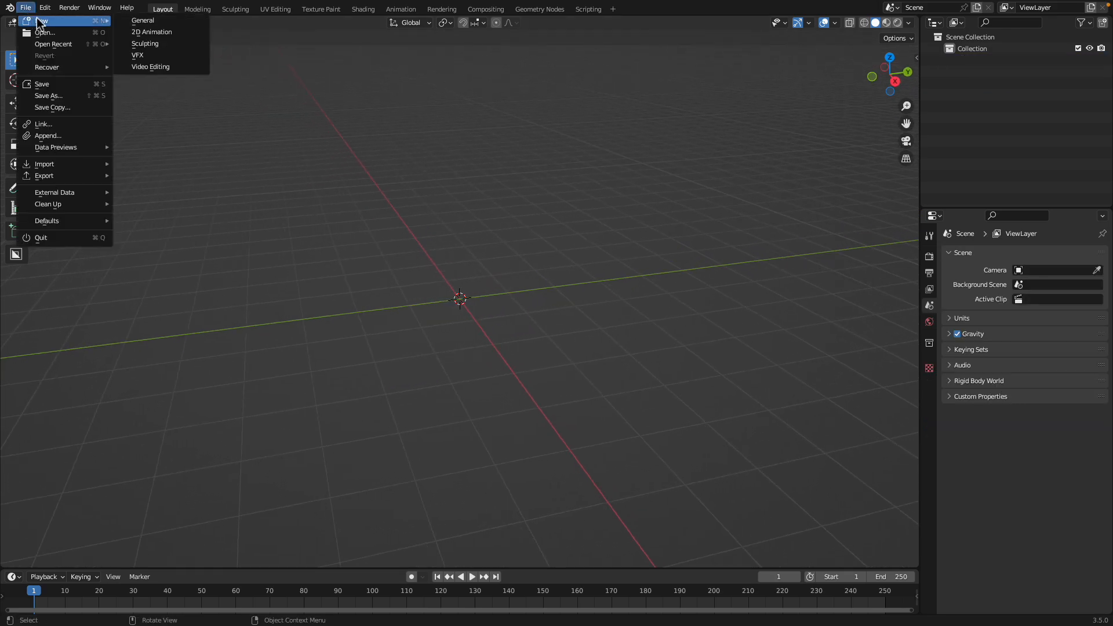
{"action": "left_click", "coordinate": [150, 25]}
{"action": "left_click", "coordinate": [523, 334]}
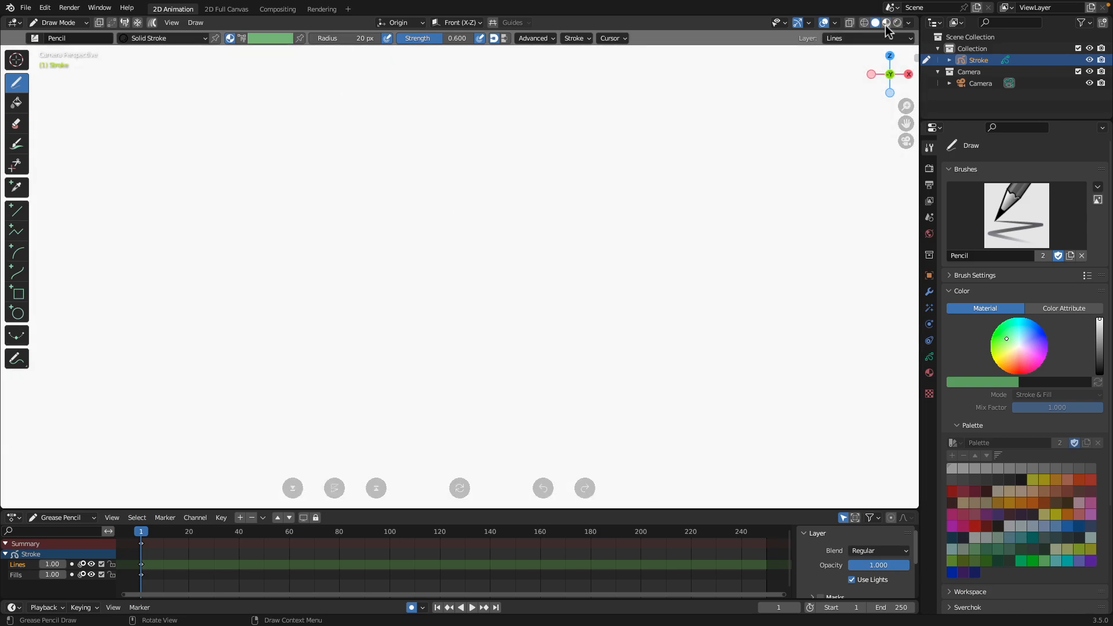
Darken the viewport background to a mid grey and show the viewport sidebar
{"action": "left_click", "coordinate": [909, 22]}
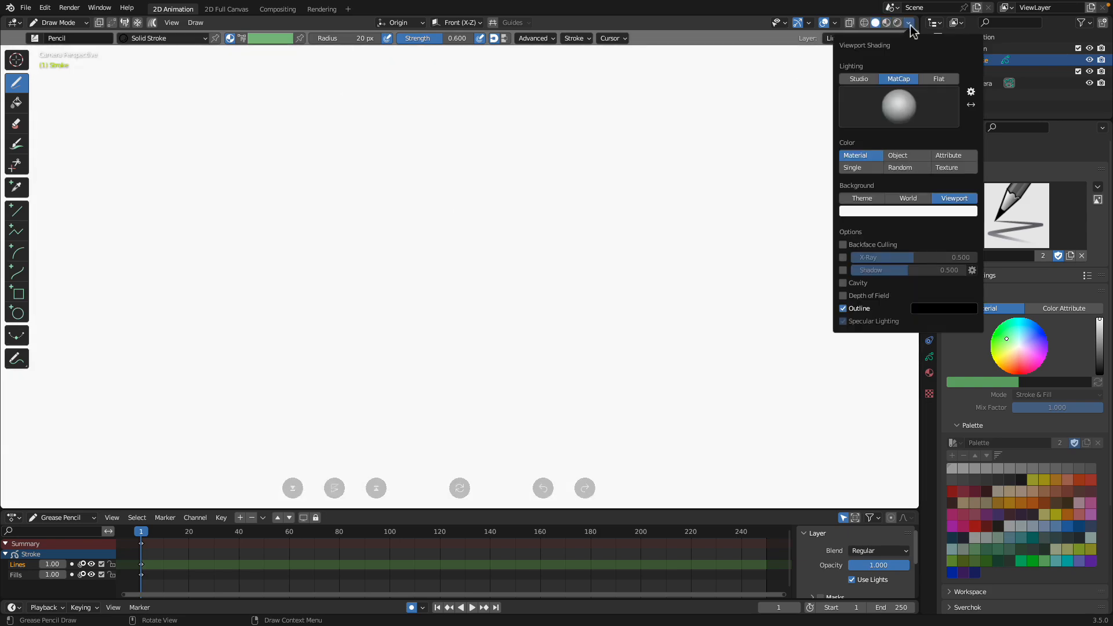
{"action": "left_click", "coordinate": [913, 212]}
{"action": "left_click", "coordinate": [940, 89]}
{"action": "left_click_drag", "start_coordinate": [940, 88], "coordinate": [940, 86]}
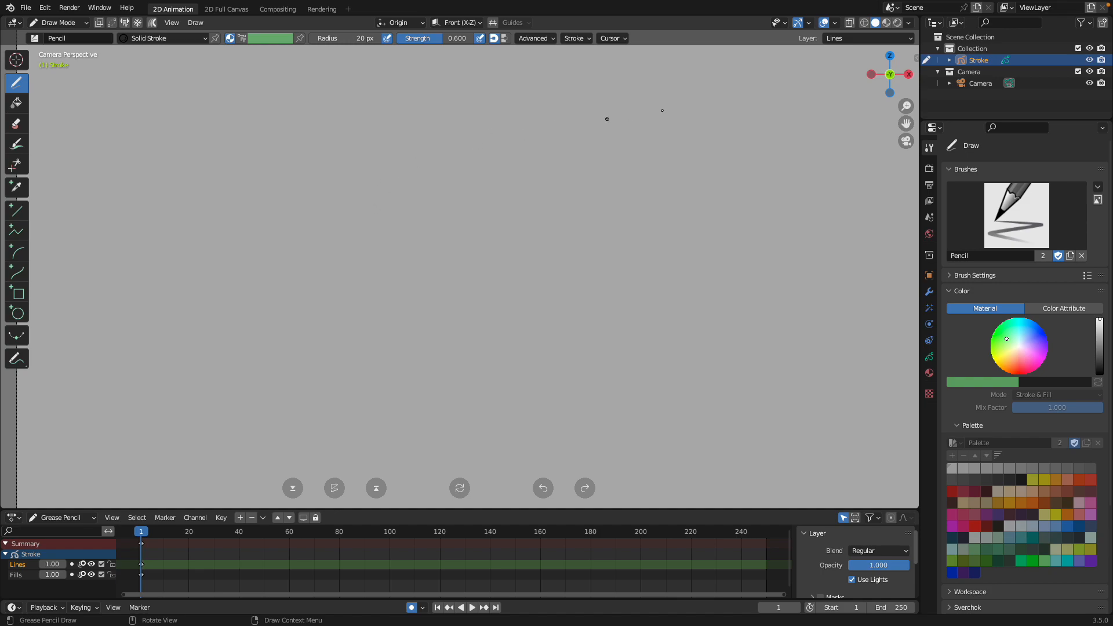
{"action": "key", "text": "n"}
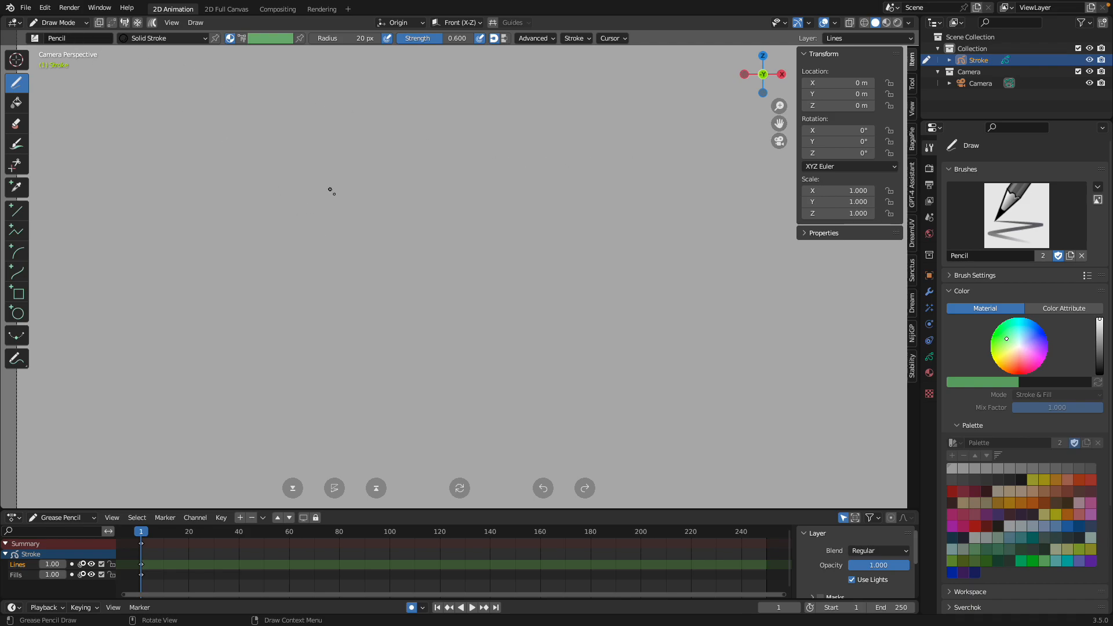
Sketch a wide rounded head outline with short overlapping pencil strokes on the Lines layer
{"action": "left_click_drag", "start_coordinate": [327, 196], "coordinate": [322, 226]}
{"action": "left_click_drag", "start_coordinate": [331, 193], "coordinate": [329, 213]}
{"action": "scroll", "coordinate": [333, 174], "scroll_direction": "up", "scroll_amount": 2}
{"action": "scroll", "coordinate": [291, 152], "scroll_direction": "down", "scroll_amount": 2}
{"action": "middle_click_drag", "start_coordinate": [331, 183], "coordinate": [333, 198], "text": "shift"}
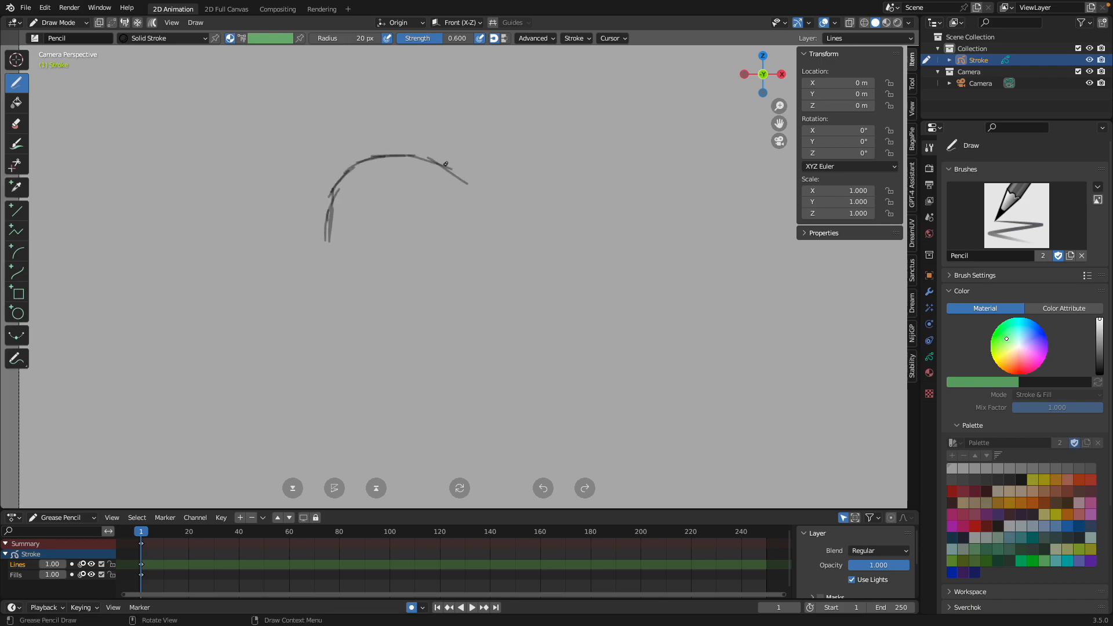
{"action": "left_click_drag", "start_coordinate": [472, 187], "coordinate": [484, 213]}
{"action": "left_click_drag", "start_coordinate": [474, 189], "coordinate": [479, 238]}
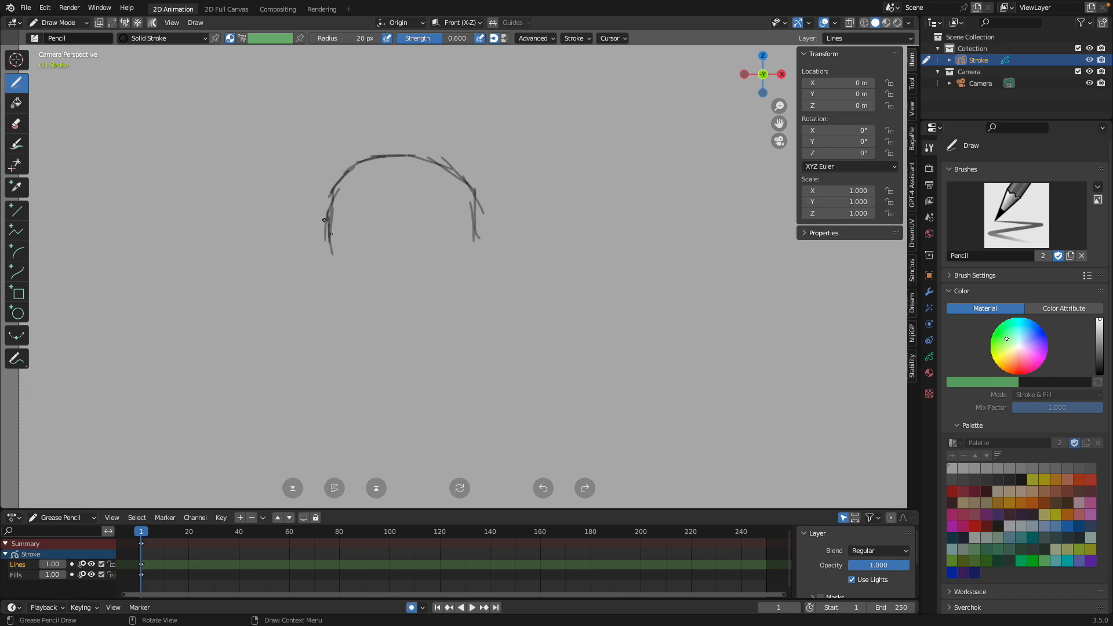
{"action": "mouse_move", "coordinate": [341, 268]}
{"action": "left_mouse_down"}
{"action": "mouse_move", "coordinate": [397, 282]}
{"action": "mouse_move", "coordinate": [464, 262]}
{"action": "left_mouse_up"}
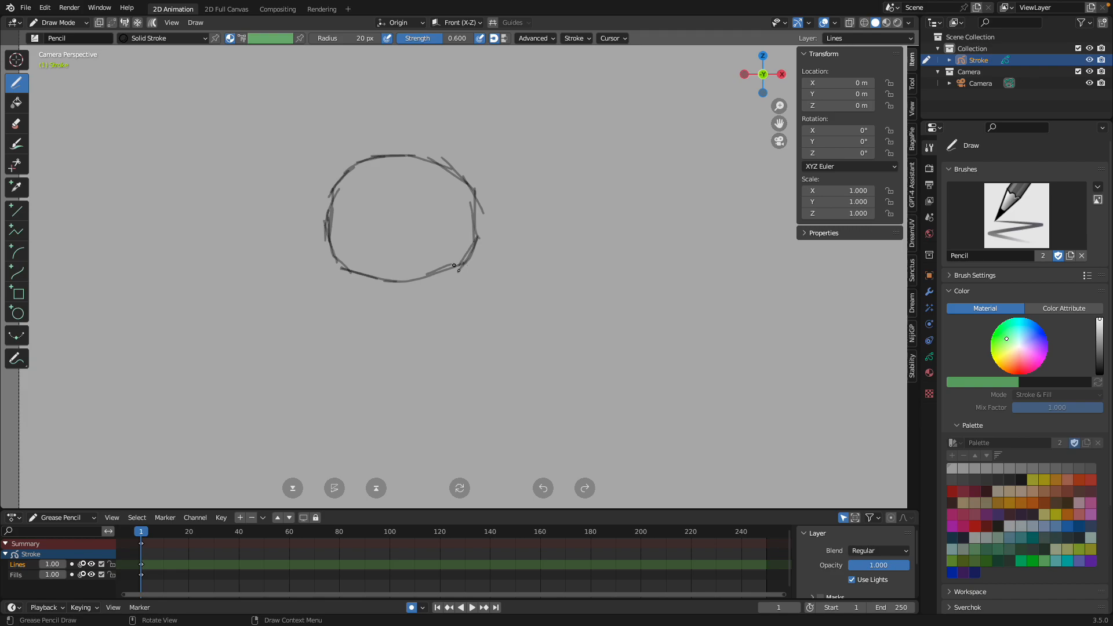
{"action": "scroll", "coordinate": [454, 265], "scroll_direction": "up", "scroll_amount": 2}
{"action": "left_click_drag", "start_coordinate": [449, 262], "coordinate": [490, 225]}
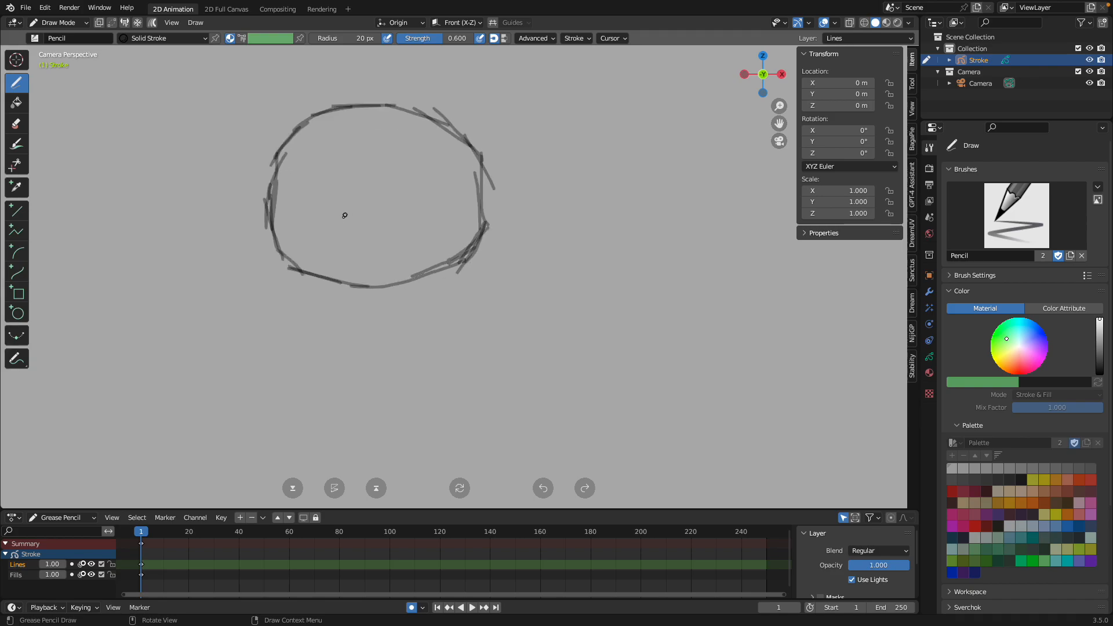
Draw two oval eyes with small pupils inside the head and a drooping ear on each side
{"action": "left_click_drag", "start_coordinate": [326, 214], "coordinate": [325, 165]}
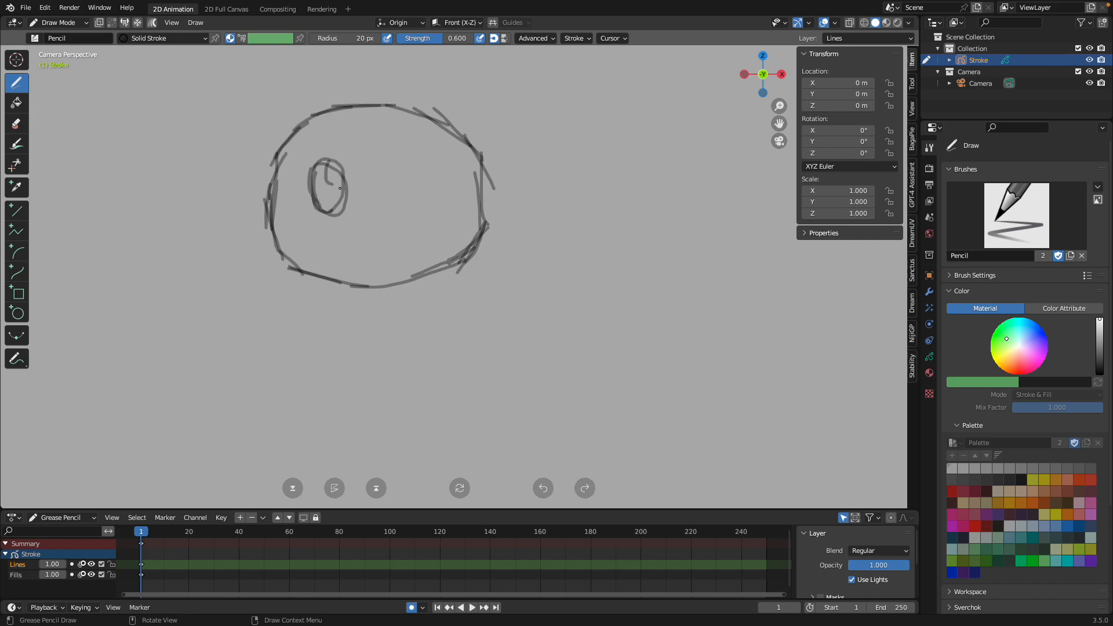
{"action": "mouse_move", "coordinate": [402, 203]}
{"action": "left_mouse_down"}
{"action": "mouse_move", "coordinate": [416, 160]}
{"action": "mouse_move", "coordinate": [426, 177]}
{"action": "left_mouse_up"}
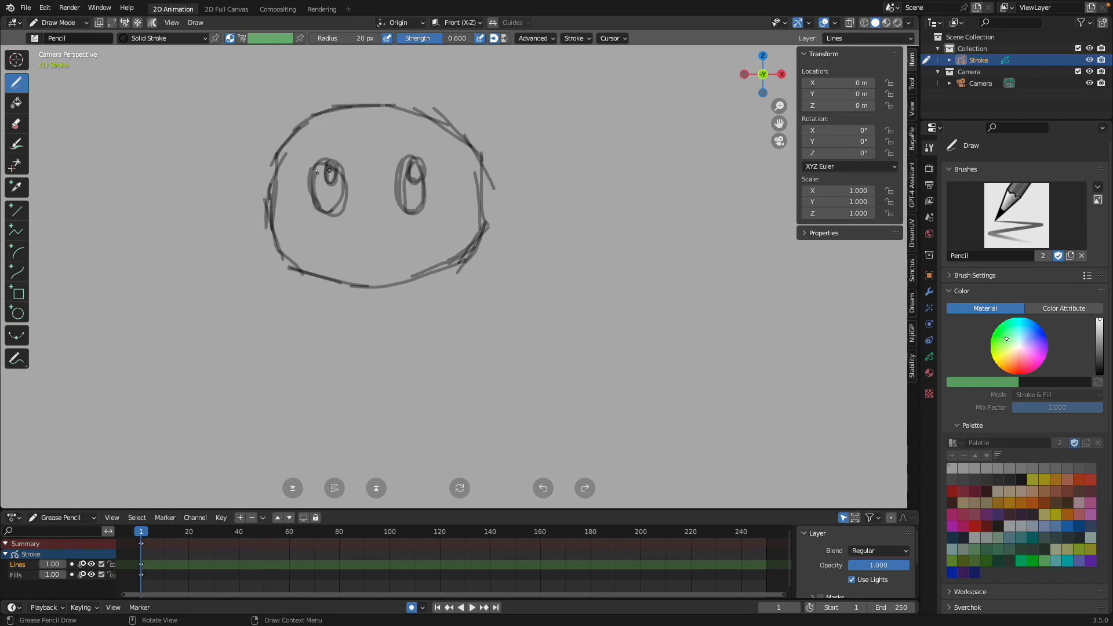
{"action": "mouse_move", "coordinate": [255, 191]}
{"action": "left_mouse_down"}
{"action": "mouse_move", "coordinate": [268, 185]}
{"action": "mouse_move", "coordinate": [277, 205]}
{"action": "left_mouse_up"}
{"action": "mouse_move", "coordinate": [498, 173]}
{"action": "left_mouse_down"}
{"action": "mouse_move", "coordinate": [525, 255]}
{"action": "mouse_move", "coordinate": [497, 232]}
{"action": "left_mouse_up"}
{"action": "mouse_move", "coordinate": [485, 181]}
{"action": "left_mouse_down"}
{"action": "mouse_move", "coordinate": [530, 226]}
{"action": "mouse_move", "coordinate": [519, 242]}
{"action": "left_mouse_up"}
Sketch a small rounded body below the head with overlapping strokes for its sides and base
{"action": "left_click_drag", "start_coordinate": [332, 281], "coordinate": [318, 363]}
{"action": "left_click_drag", "start_coordinate": [318, 357], "coordinate": [435, 348]}
{"action": "left_click_drag", "start_coordinate": [422, 282], "coordinate": [438, 324]}
{"action": "left_click_drag", "start_coordinate": [437, 325], "coordinate": [395, 377]}
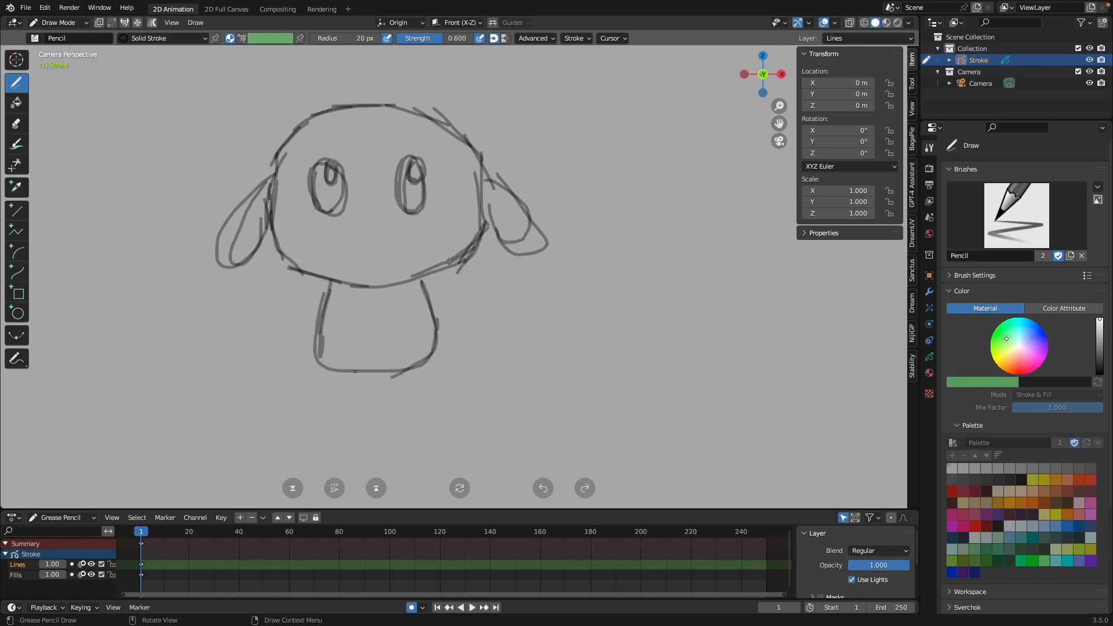
Thicken the body's lower outline and sketch two small arms and two short legs with feet on the Lines layer
{"action": "left_click_drag", "start_coordinate": [321, 337], "coordinate": [330, 352]}
{"action": "mouse_move", "coordinate": [319, 351]}
{"action": "left_mouse_down"}
{"action": "mouse_move", "coordinate": [341, 370]}
{"action": "mouse_move", "coordinate": [422, 368]}
{"action": "left_mouse_up"}
{"action": "left_click_drag", "start_coordinate": [295, 317], "coordinate": [325, 316]}
{"action": "left_click_drag", "start_coordinate": [428, 290], "coordinate": [481, 331]}
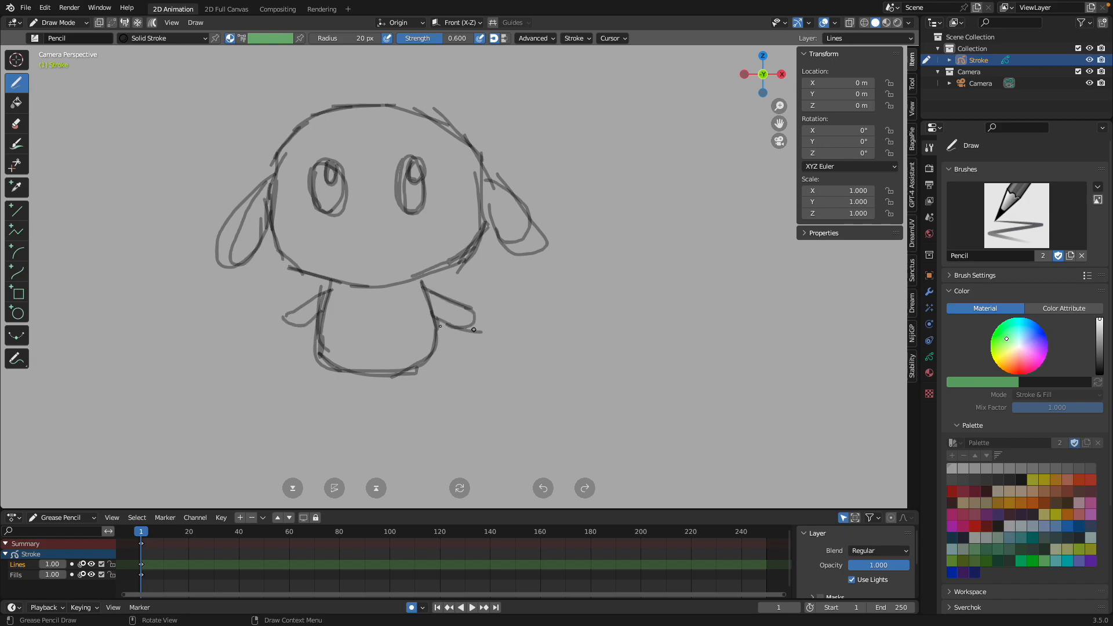
{"action": "mouse_move", "coordinate": [331, 289]}
{"action": "left_mouse_down"}
{"action": "mouse_move", "coordinate": [316, 319]}
{"action": "mouse_move", "coordinate": [321, 399]}
{"action": "left_mouse_up"}
{"action": "mouse_move", "coordinate": [352, 361]}
{"action": "left_mouse_down"}
{"action": "mouse_move", "coordinate": [348, 401]}
{"action": "mouse_move", "coordinate": [348, 377]}
{"action": "mouse_move", "coordinate": [437, 407]}
{"action": "left_mouse_up"}
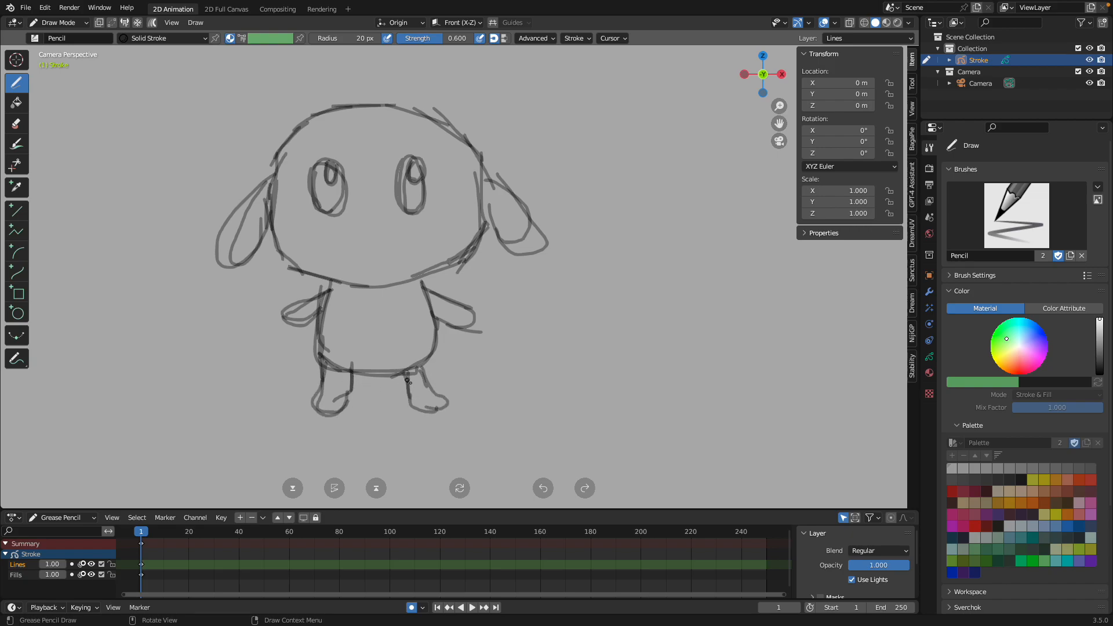
Sketch a rounded belly patch, an oval nose and two eyebrows, and add overlapping strokes to the left ear
{"action": "mouse_move", "coordinate": [352, 296]}
{"action": "left_mouse_down"}
{"action": "mouse_move", "coordinate": [410, 316]}
{"action": "mouse_move", "coordinate": [374, 291]}
{"action": "left_mouse_up"}
{"action": "mouse_move", "coordinate": [356, 294]}
{"action": "left_mouse_down"}
{"action": "mouse_move", "coordinate": [356, 334]}
{"action": "mouse_move", "coordinate": [363, 303]}
{"action": "left_mouse_up"}
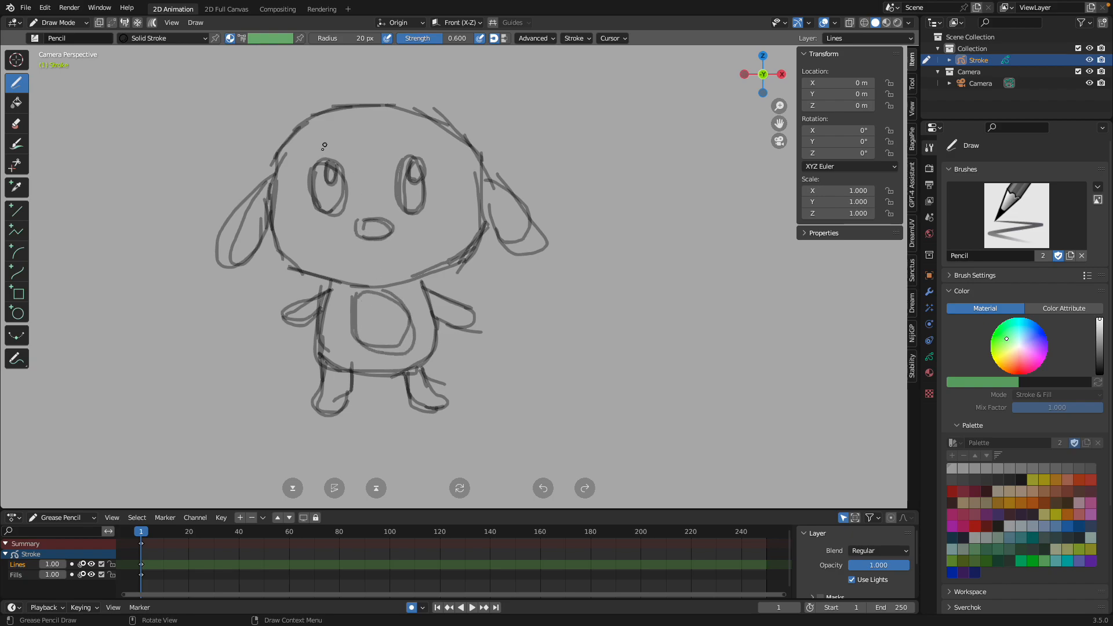
{"action": "left_click_drag", "start_coordinate": [318, 144], "coordinate": [430, 147]}
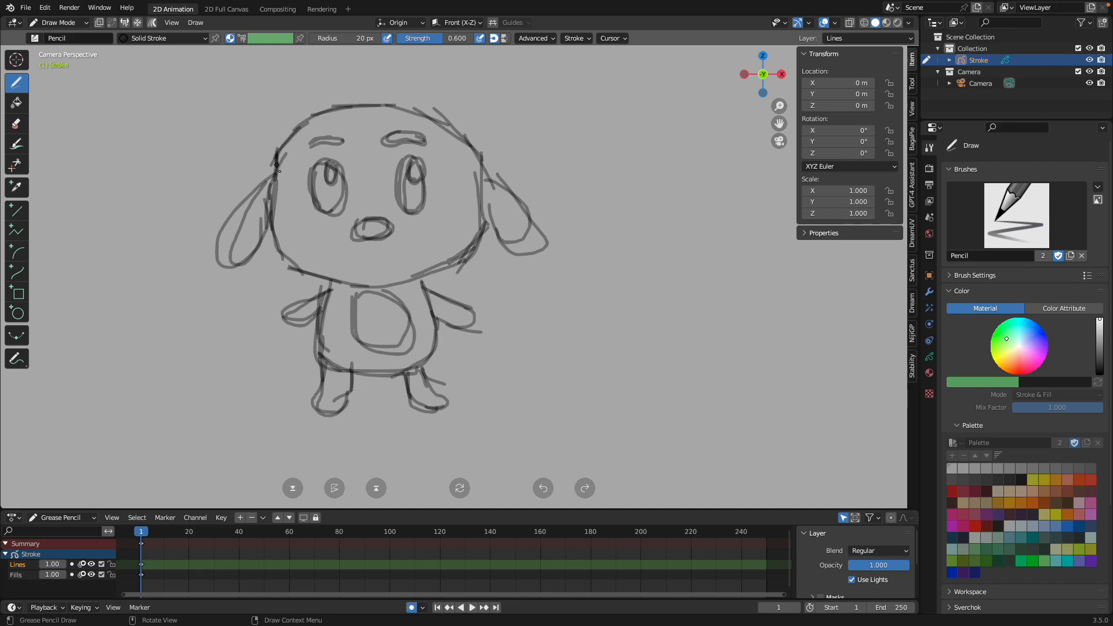
{"action": "left_click_drag", "start_coordinate": [274, 177], "coordinate": [262, 205]}
{"action": "left_click_drag", "start_coordinate": [271, 179], "coordinate": [225, 232]}
{"action": "mouse_move", "coordinate": [229, 226]}
{"action": "left_mouse_down"}
{"action": "mouse_move", "coordinate": [221, 266]}
{"action": "mouse_move", "coordinate": [251, 237]}
{"action": "left_mouse_up"}
{"action": "left_click_drag", "start_coordinate": [273, 187], "coordinate": [244, 249]}
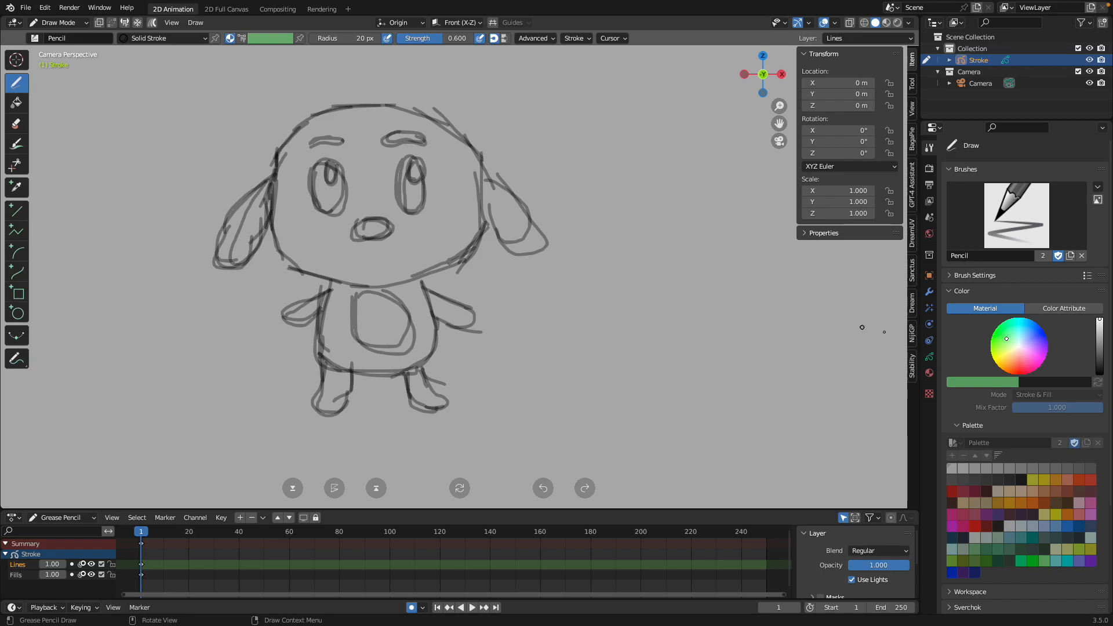
Enter Edit Mode and apply NijiGPen's Multi-Line fitting cleanup to the selected sketch strokes
{"action": "left_click", "coordinate": [930, 357]}
{"action": "left_click", "coordinate": [1067, 206]}
{"action": "left_click", "coordinate": [1067, 207]}
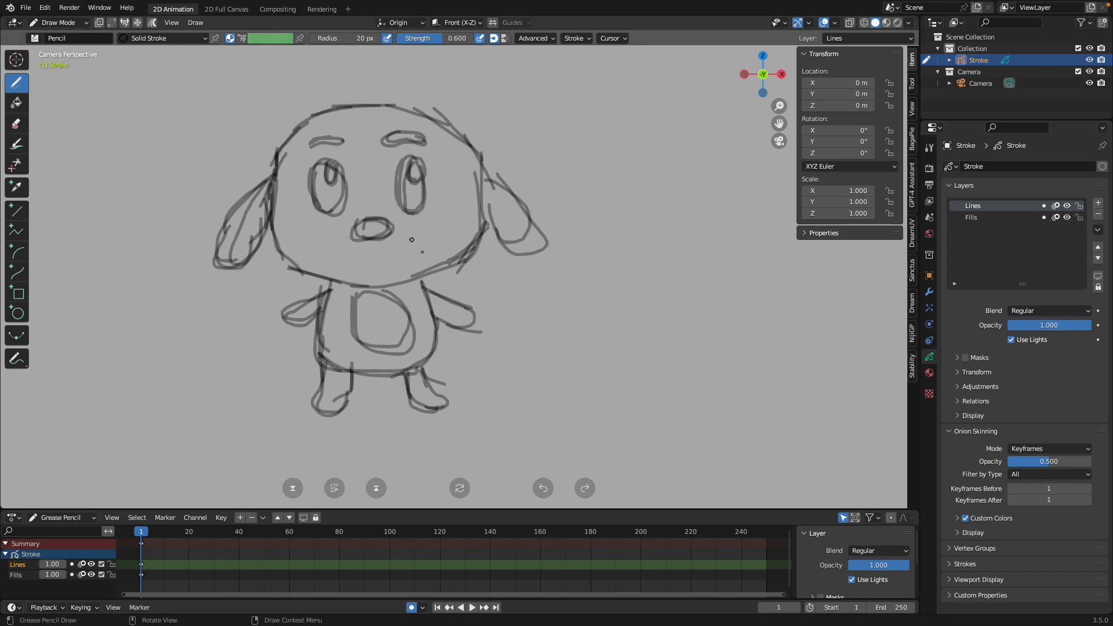
{"action": "key", "text": "Tab"}
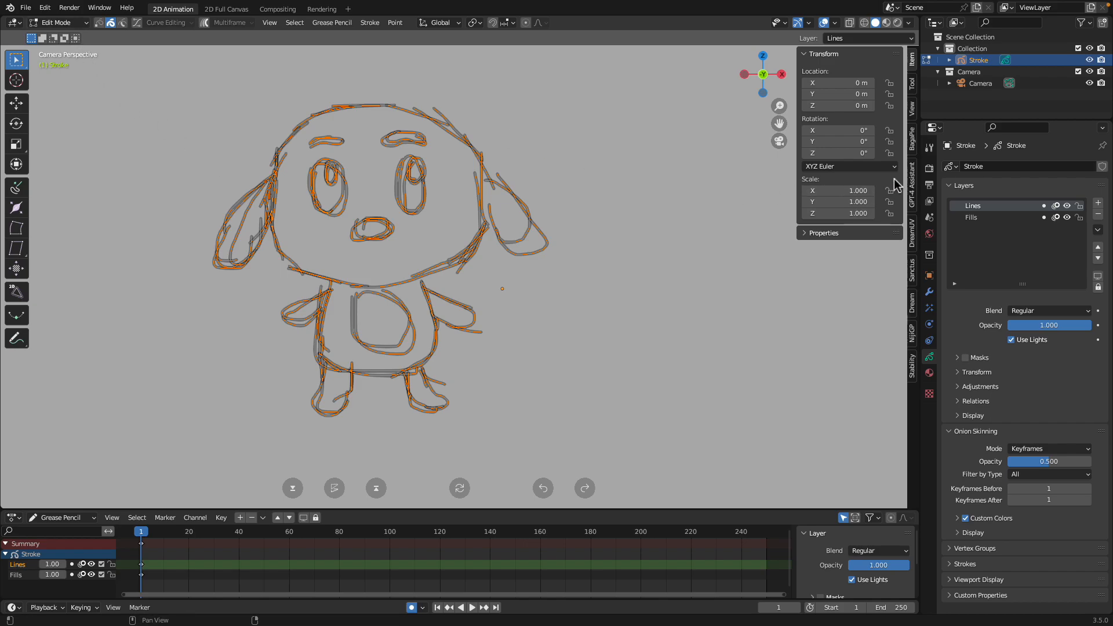
{"action": "left_click", "coordinate": [914, 145]}
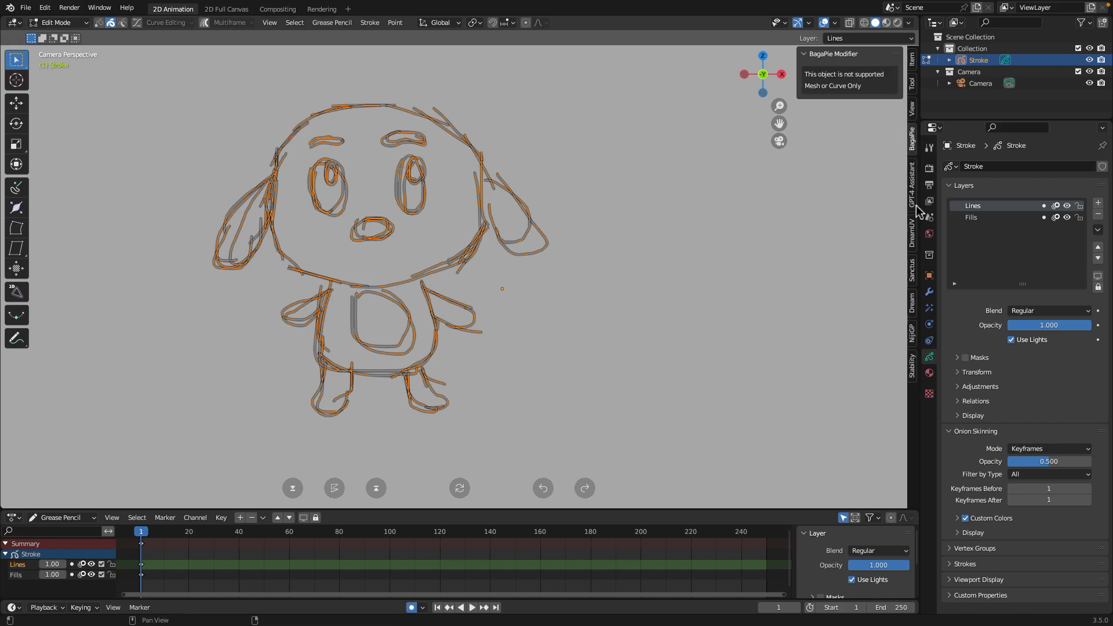
{"action": "left_click", "coordinate": [913, 333]}
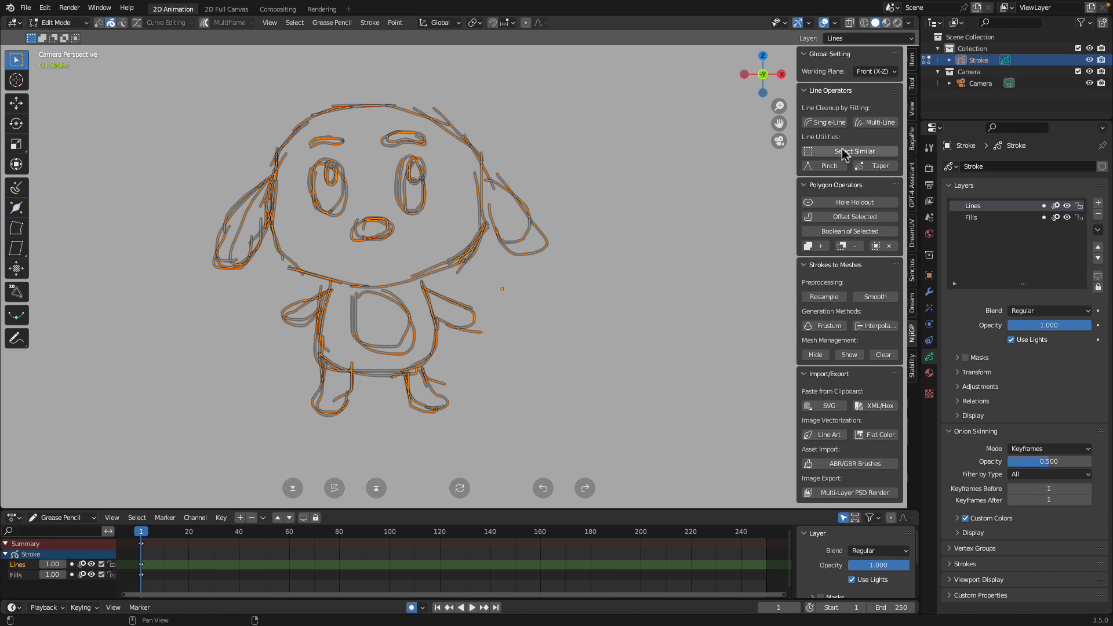
{"action": "left_click_drag", "start_coordinate": [800, 136], "coordinate": [766, 137]}
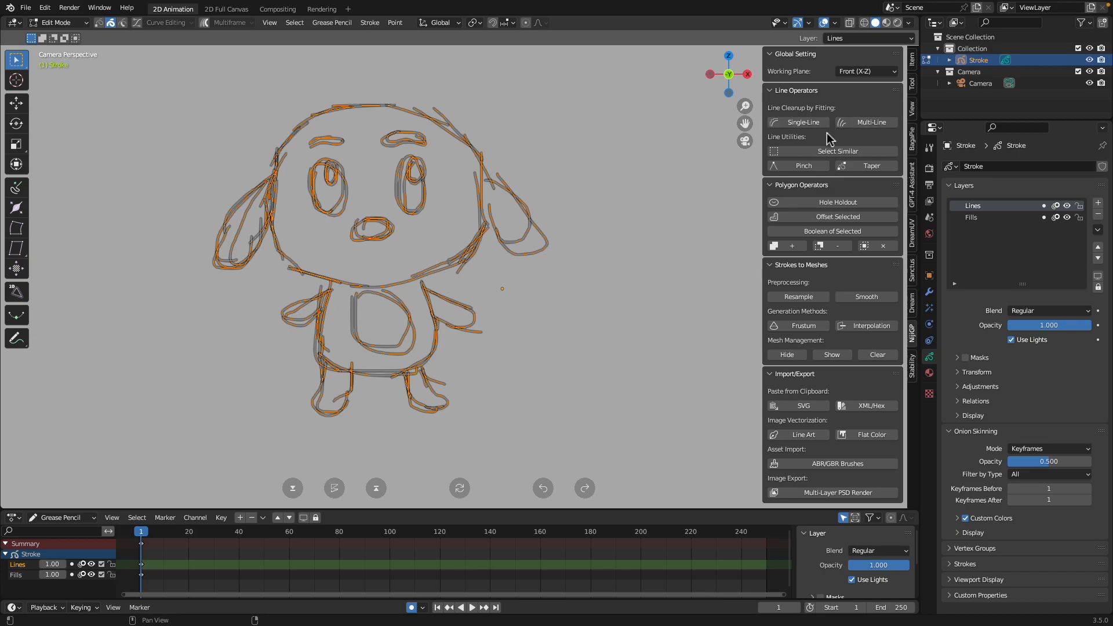
{"action": "left_click", "coordinate": [879, 124]}
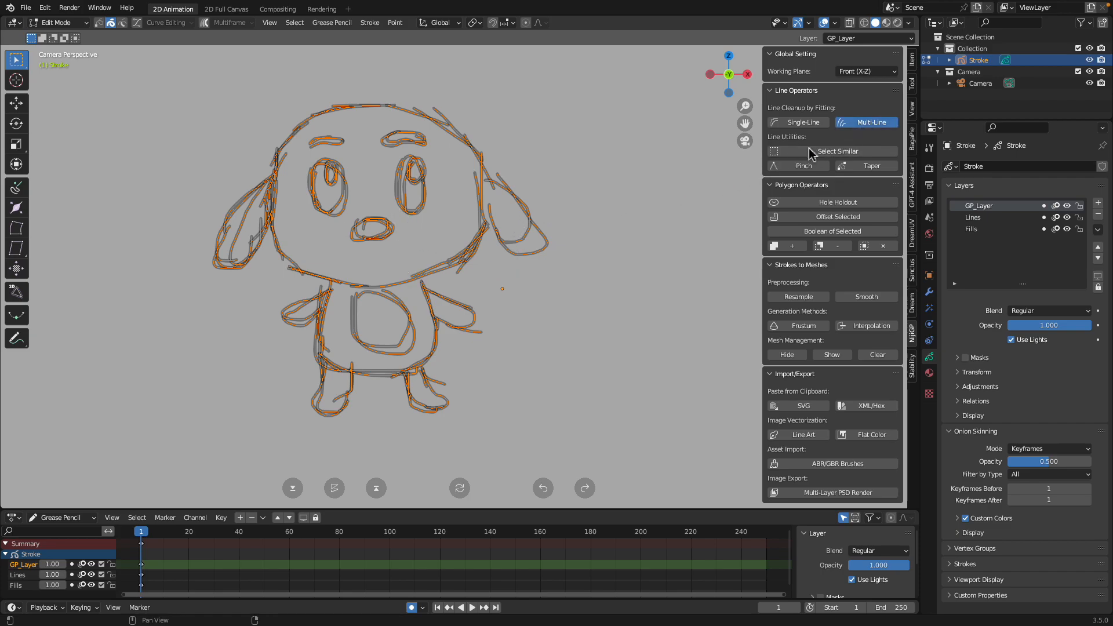
{"action": "left_click", "coordinate": [868, 123]}
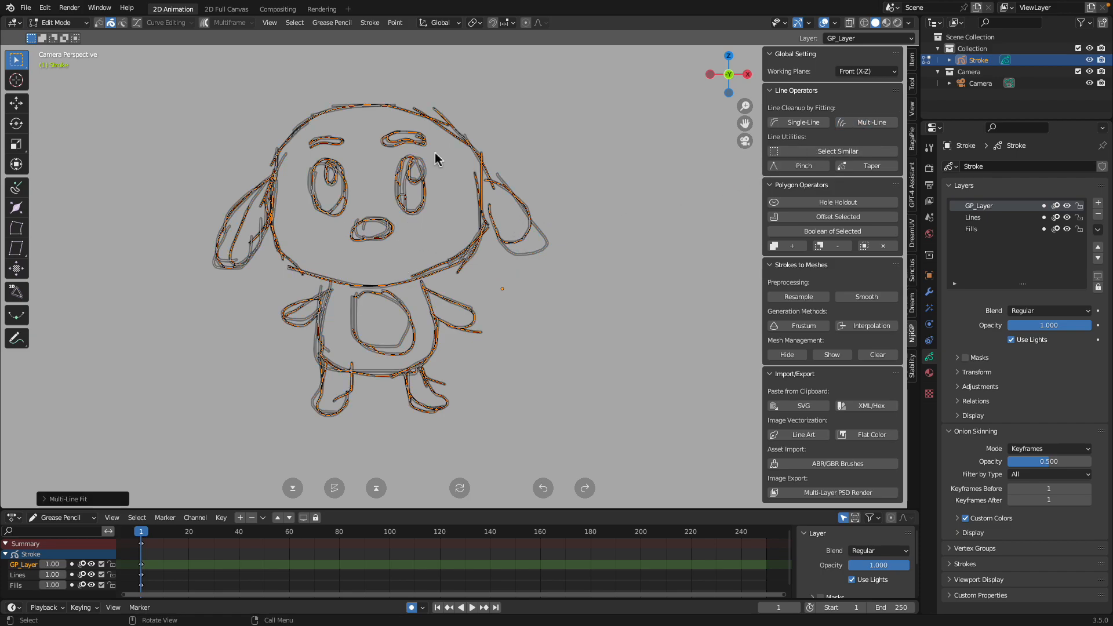
Hide the Lines layer, switch to Object Mode and inspect the fitted line art up close
{"action": "left_click", "coordinate": [1067, 218]}
{"action": "left_click", "coordinate": [52, 23]}
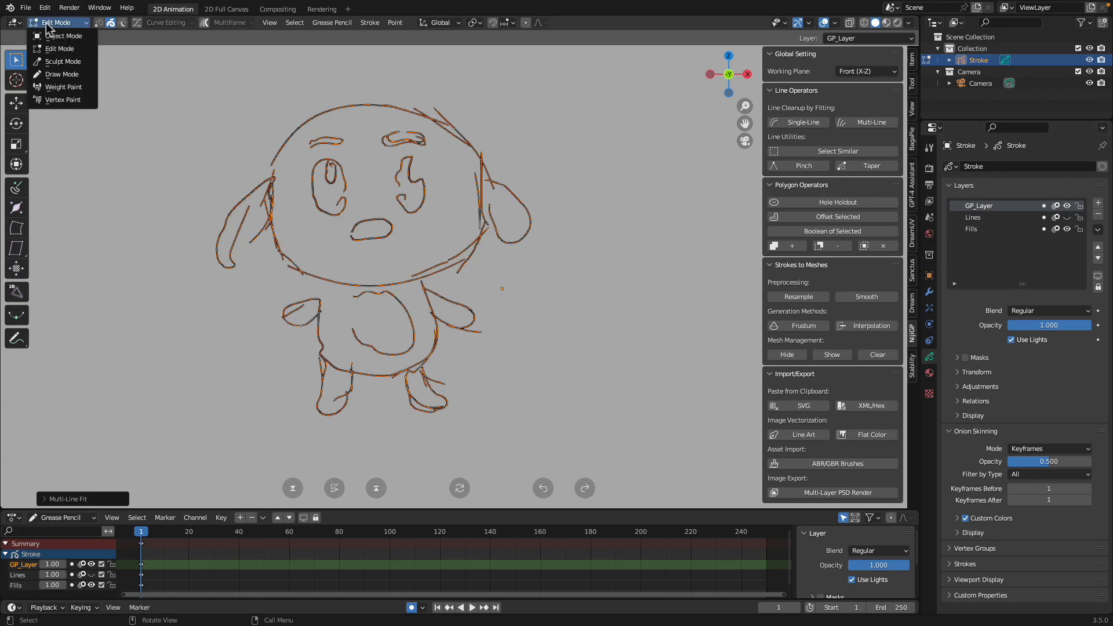
{"action": "left_click", "coordinate": [52, 36]}
{"action": "left_click", "coordinate": [168, 157]}
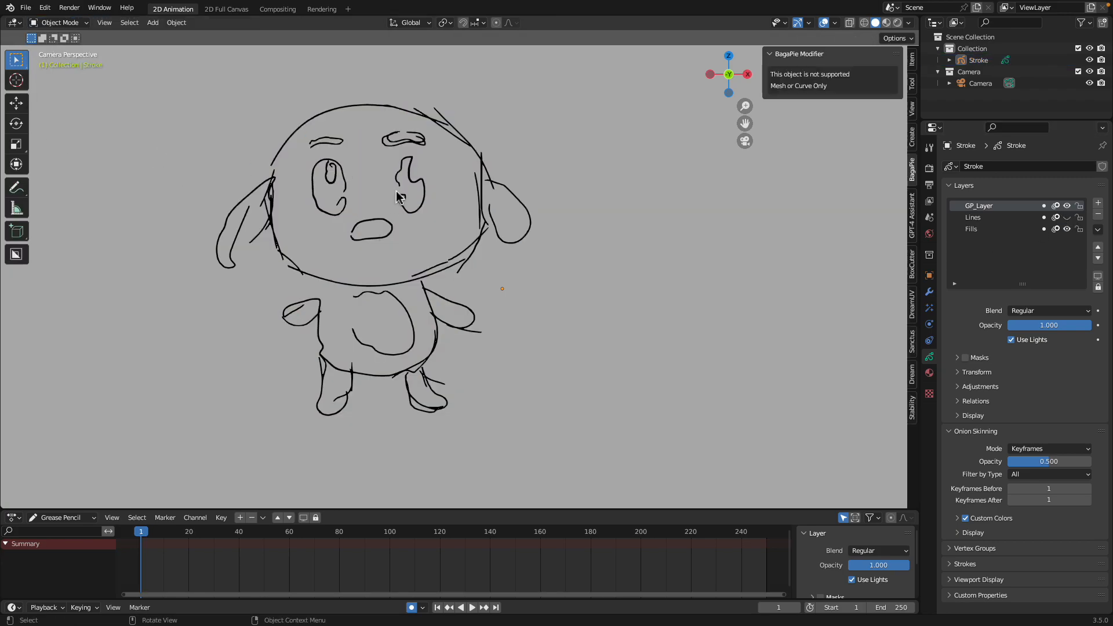
{"action": "scroll", "coordinate": [384, 185], "scroll_direction": "up", "scroll_amount": 1}
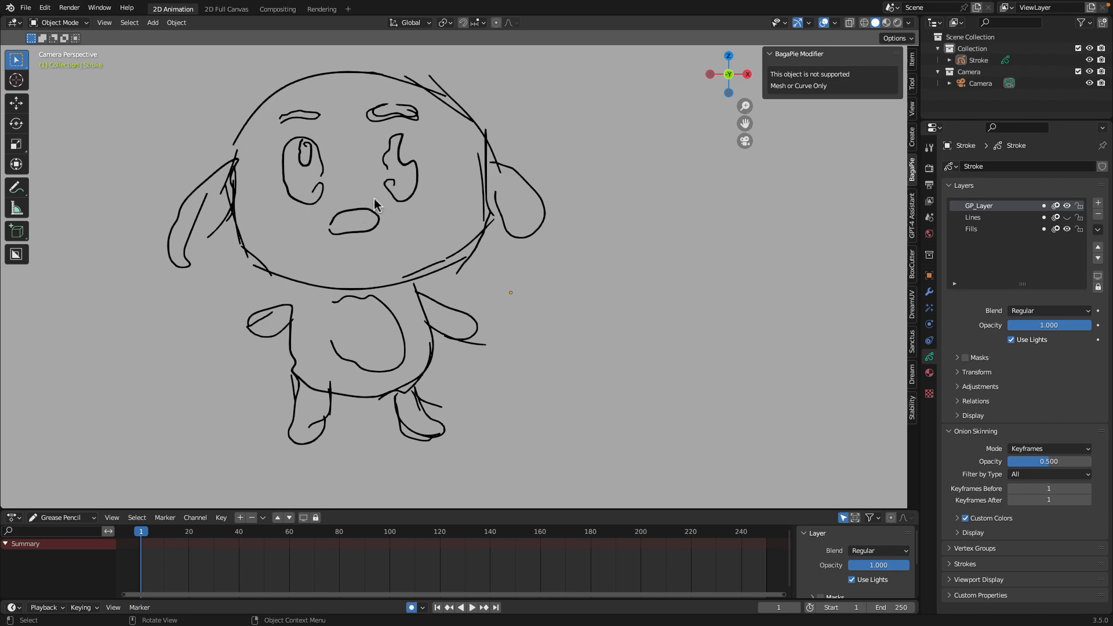
{"action": "scroll", "coordinate": [348, 194], "scroll_direction": "up", "scroll_amount": 3}
{"action": "scroll", "coordinate": [359, 168], "scroll_direction": "down", "scroll_amount": 1}
{"action": "scroll", "coordinate": [371, 139], "scroll_direction": "down", "scroll_amount": 1}
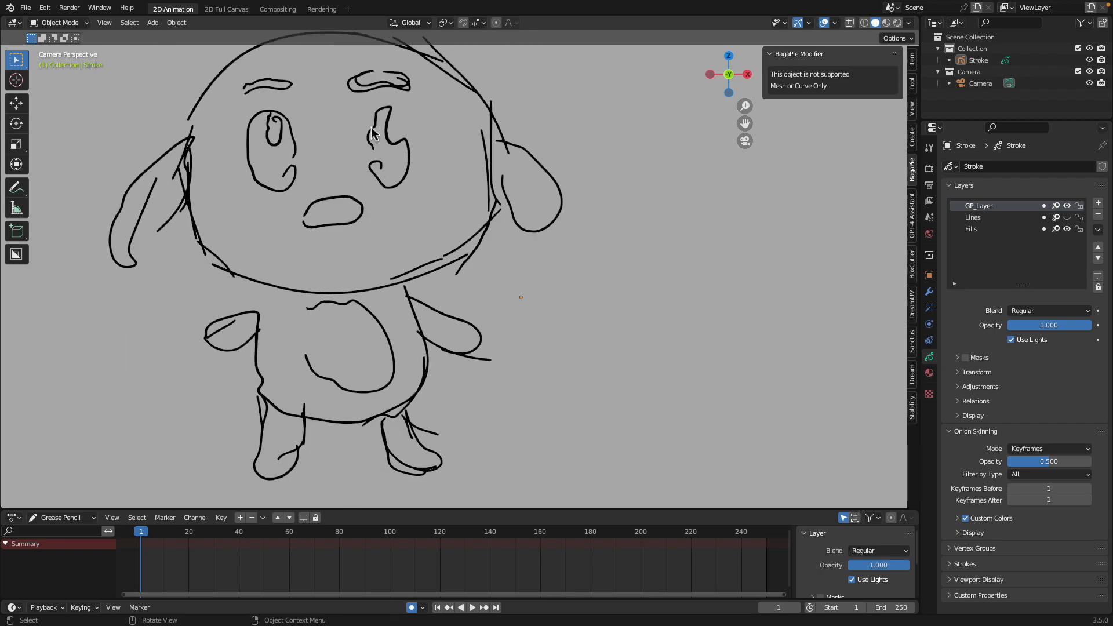
{"action": "scroll", "coordinate": [374, 137], "scroll_direction": "down", "scroll_amount": 1}
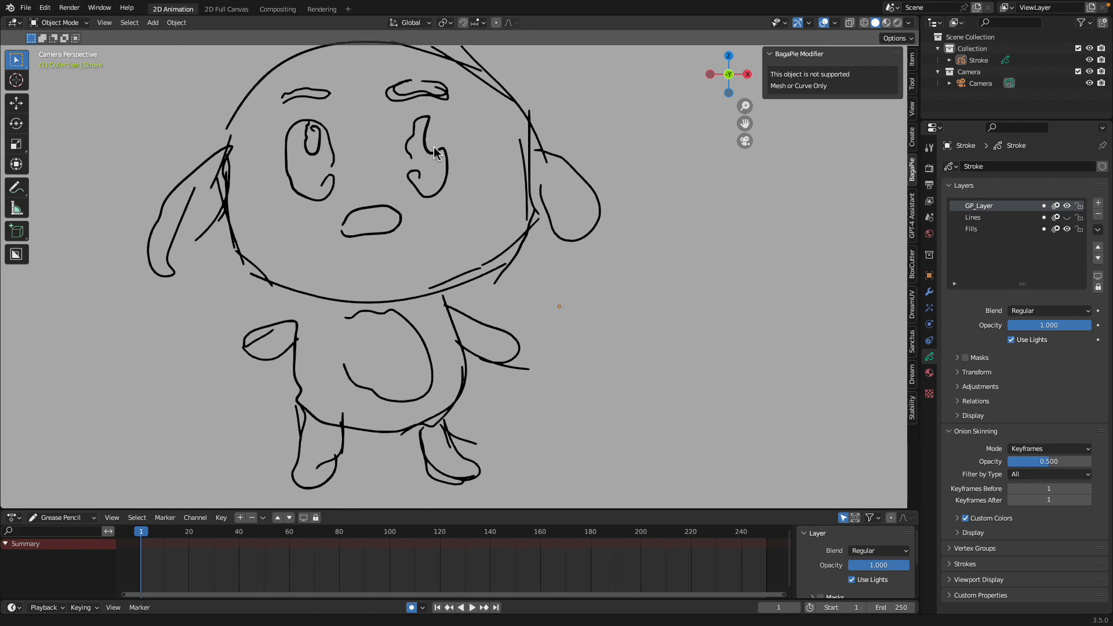
{"action": "scroll", "coordinate": [381, 273], "scroll_direction": "down", "scroll_amount": 1}
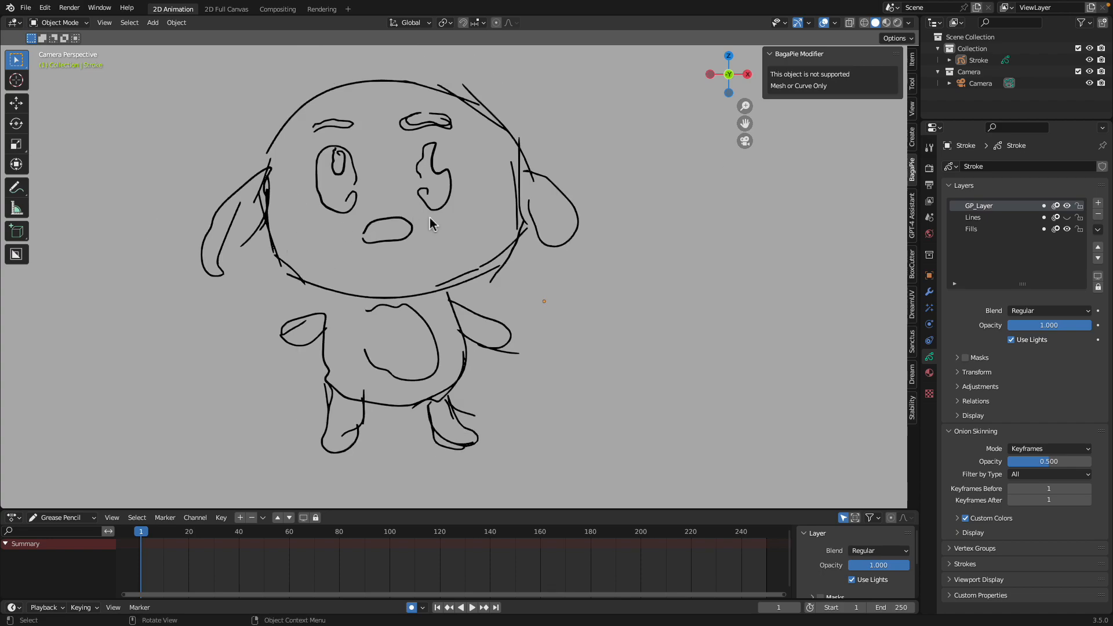
Compare the fitted line art with the rough sketch by toggling the visibility of GP_Layer and Lines
{"action": "left_click", "coordinate": [1067, 215]}
{"action": "left_click", "coordinate": [1067, 207]}
{"action": "left_click", "coordinate": [1067, 207]}
{"action": "left_click", "coordinate": [1068, 217]}
{"action": "left_click", "coordinate": [1067, 206]}
{"action": "left_click", "coordinate": [1067, 206]}
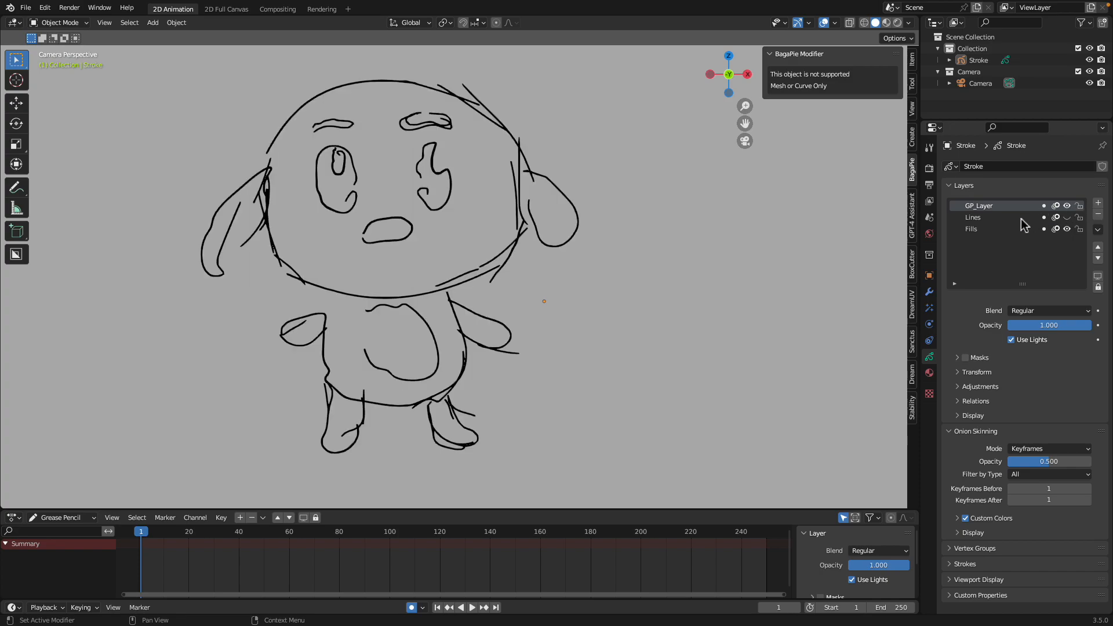
Hide the fitted GP_Layer and show the rough Lines layer instead
{"action": "left_click", "coordinate": [1067, 218]}
{"action": "left_click", "coordinate": [1067, 206]}
{"action": "left_click", "coordinate": [1066, 217]}
{"action": "left_click", "coordinate": [1066, 217]}
{"action": "left_click", "coordinate": [1067, 206]}
{"action": "left_click", "coordinate": [1067, 217]}
{"action": "left_click", "coordinate": [1068, 218]}
{"action": "left_click", "coordinate": [1067, 206]}
{"action": "left_click", "coordinate": [1067, 218]}
{"action": "left_click", "coordinate": [1067, 218]}
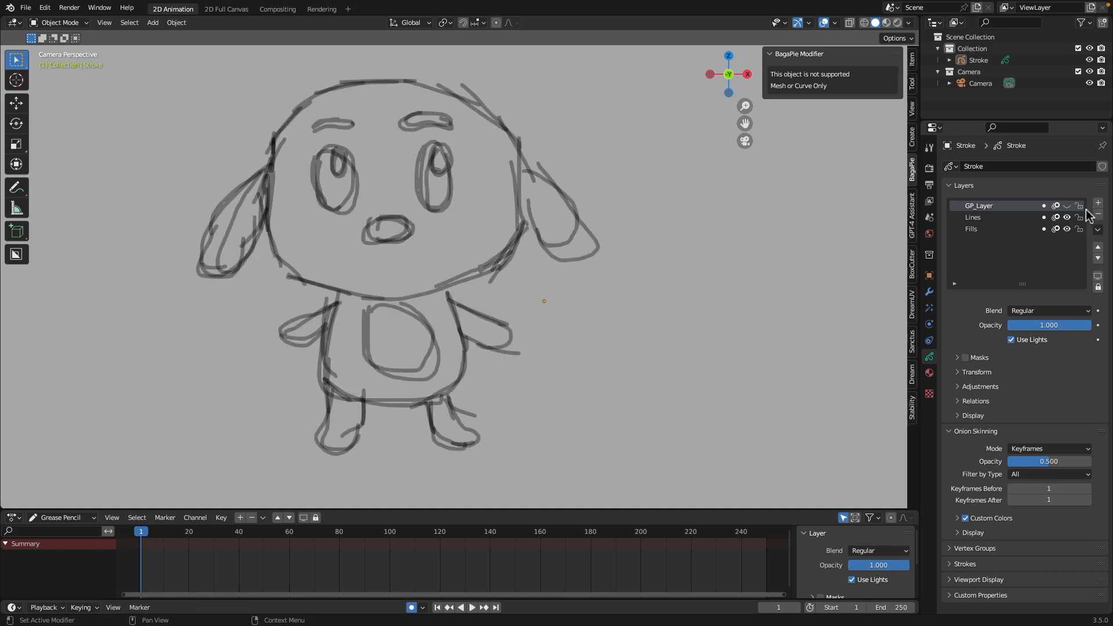
Add a new Grease Pencil layer above GP_Layer and make it the active layer
{"action": "left_click", "coordinate": [1099, 203]}
{"action": "left_click", "coordinate": [1066, 229]}
{"action": "left_click", "coordinate": [1065, 229]}
{"action": "left_click", "coordinate": [991, 231]}
{"action": "left_click", "coordinate": [1067, 230]}
{"action": "left_click", "coordinate": [1067, 230]}
{"action": "left_click", "coordinate": [1067, 217]}
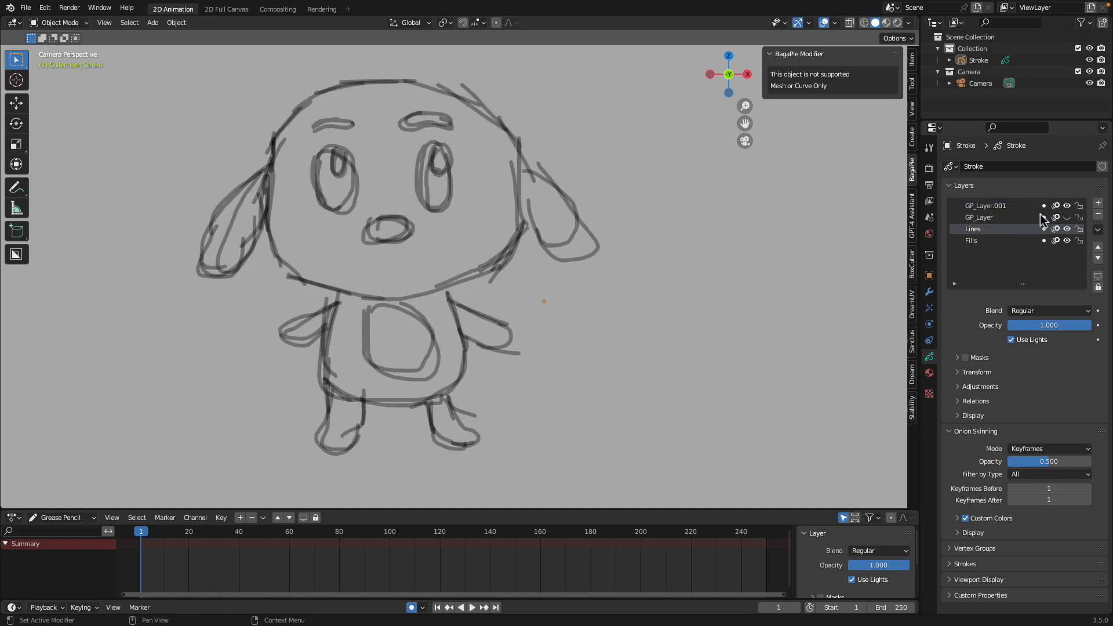
{"action": "left_click", "coordinate": [1028, 206]}
{"action": "left_click", "coordinate": [1067, 206]}
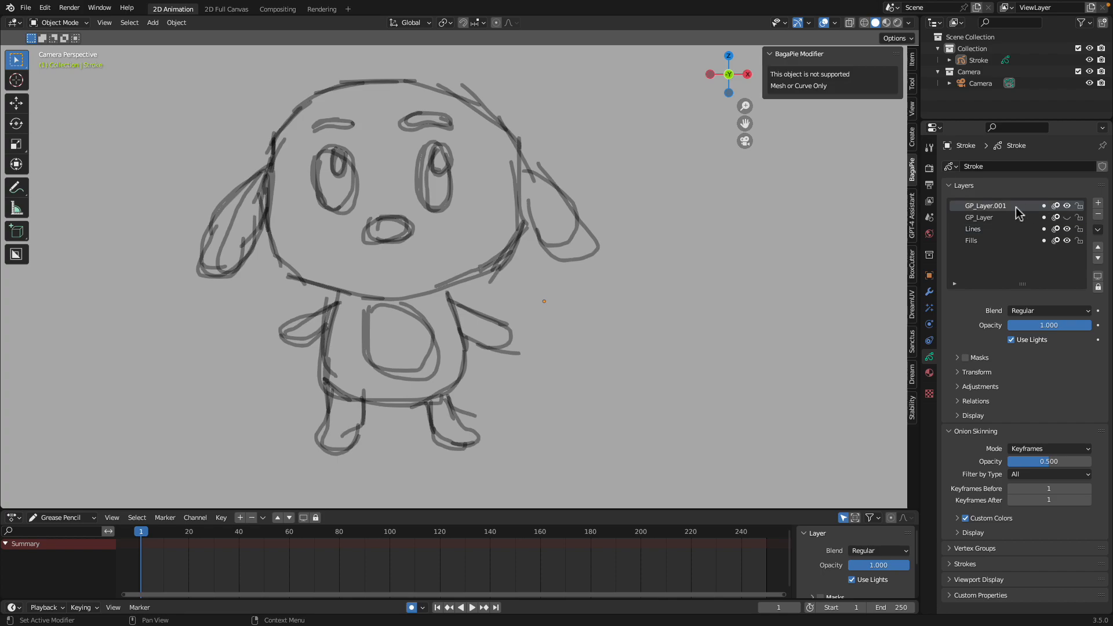
Switch to Draw Mode and set the Pencil brush to a 26 px radius with strength 1.000
{"action": "left_click", "coordinate": [60, 26]}
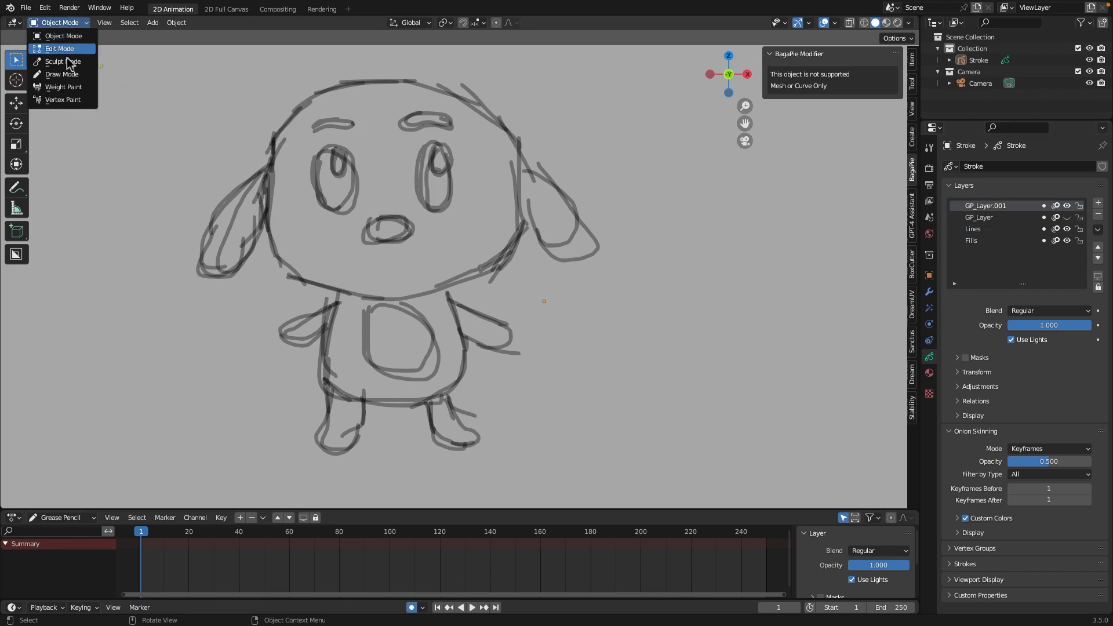
{"action": "left_click", "coordinate": [70, 73]}
{"action": "right_click", "coordinate": [357, 176]}
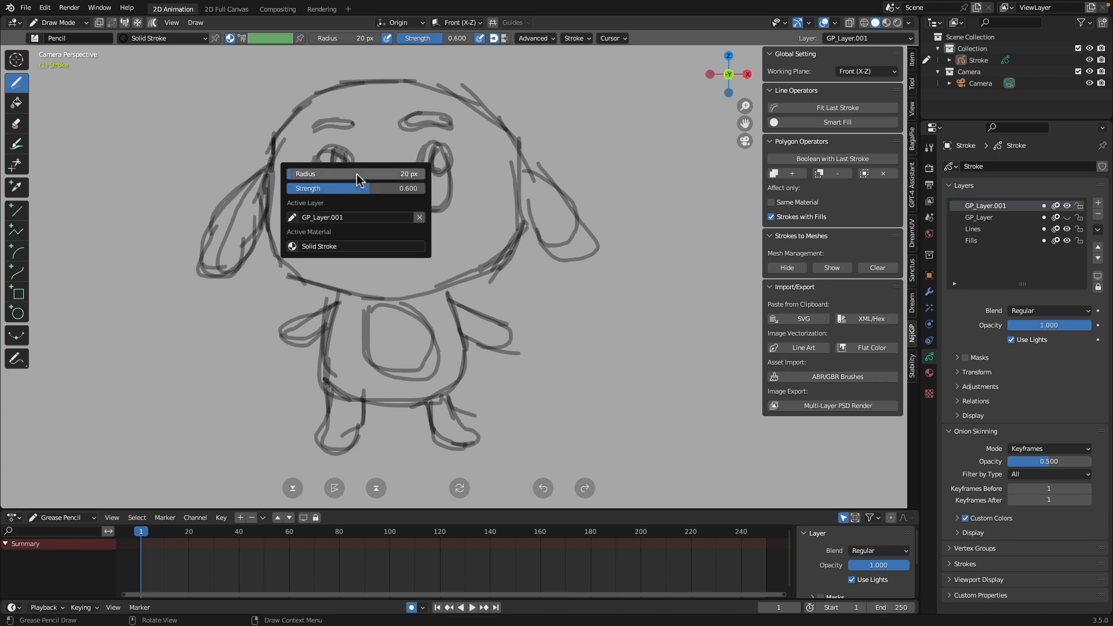
{"action": "mouse_move", "coordinate": [354, 174]}
{"action": "left_mouse_down"}
{"action": "mouse_move", "coordinate": [369, 187]}
{"action": "mouse_move", "coordinate": [425, 188]}
{"action": "mouse_move", "coordinate": [337, 175]}
{"action": "left_mouse_up"}
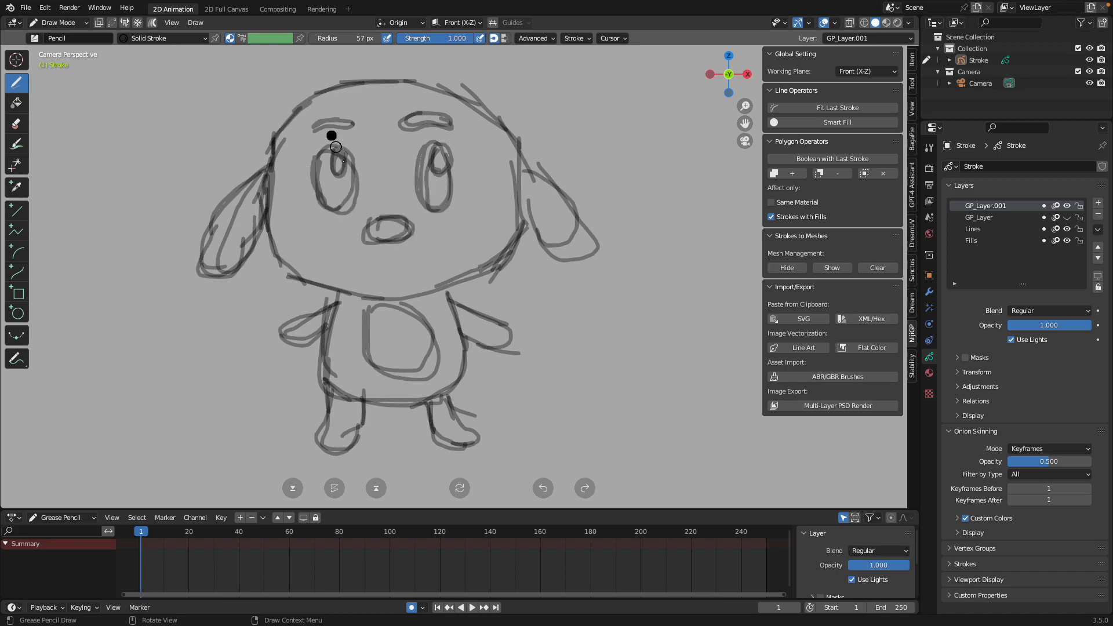
{"action": "right_click", "coordinate": [299, 169]}
{"action": "left_click_drag", "start_coordinate": [298, 169], "coordinate": [271, 169]}
Trace the eyes with their pupils, the nose and both eyebrows in solid strokes over the rough sketch
{"action": "scroll", "coordinate": [282, 136], "scroll_direction": "up", "scroll_amount": 2}
{"action": "scroll", "coordinate": [290, 138], "scroll_direction": "down", "scroll_amount": 1}
{"action": "middle_click_drag", "start_coordinate": [295, 139], "coordinate": [308, 149], "text": "shift"}
{"action": "mouse_move", "coordinate": [306, 137]}
{"action": "left_mouse_down"}
{"action": "mouse_move", "coordinate": [312, 199]}
{"action": "mouse_move", "coordinate": [348, 152]}
{"action": "mouse_move", "coordinate": [318, 134]}
{"action": "left_mouse_up"}
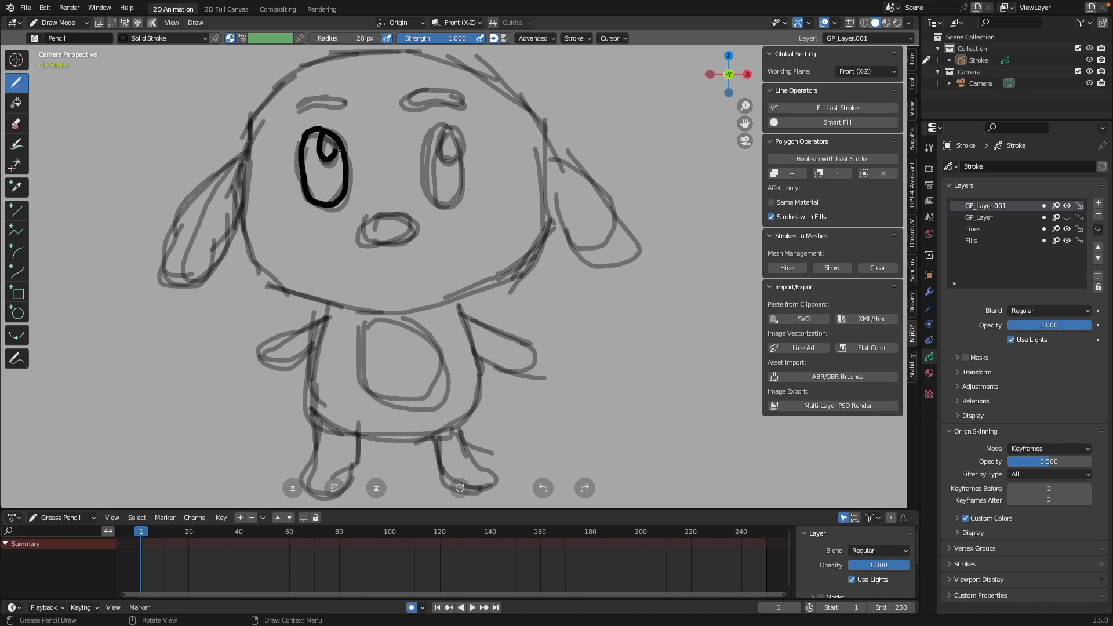
{"action": "mouse_move", "coordinate": [368, 234]}
{"action": "left_mouse_down"}
{"action": "mouse_move", "coordinate": [410, 239]}
{"action": "mouse_move", "coordinate": [379, 216]}
{"action": "left_mouse_up"}
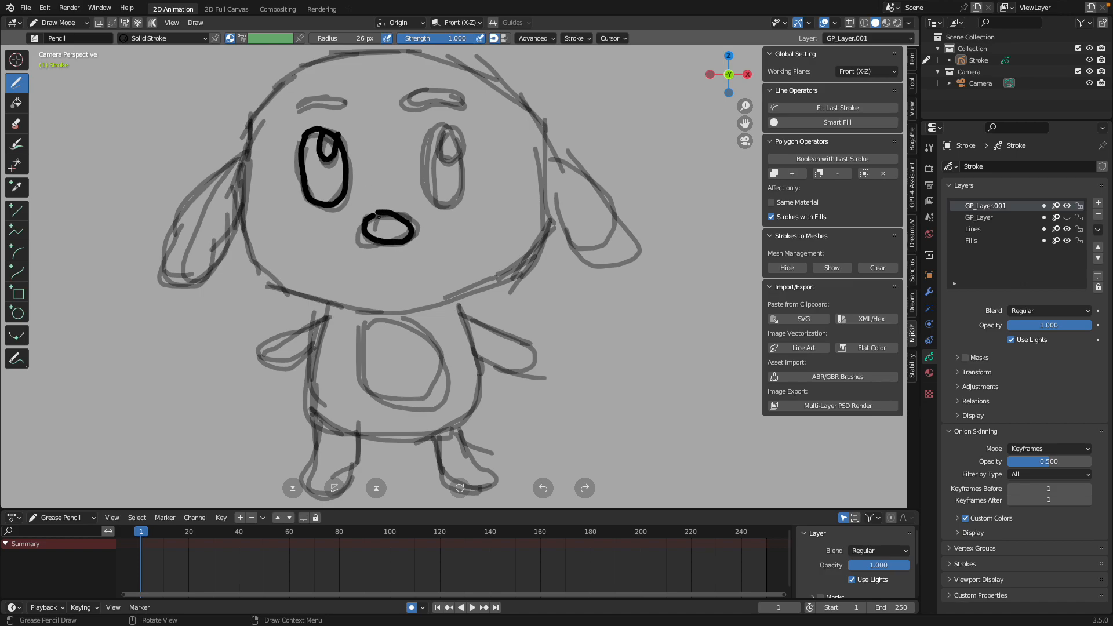
{"action": "mouse_move", "coordinate": [439, 126]}
{"action": "left_mouse_down"}
{"action": "mouse_move", "coordinate": [420, 168]}
{"action": "mouse_move", "coordinate": [449, 206]}
{"action": "mouse_move", "coordinate": [465, 132]}
{"action": "mouse_move", "coordinate": [440, 131]}
{"action": "mouse_move", "coordinate": [450, 165]}
{"action": "left_mouse_up"}
{"action": "mouse_move", "coordinate": [436, 86]}
{"action": "left_mouse_down"}
{"action": "mouse_move", "coordinate": [406, 109]}
{"action": "mouse_move", "coordinate": [475, 100]}
{"action": "mouse_move", "coordinate": [436, 85]}
{"action": "left_mouse_up"}
{"action": "mouse_move", "coordinate": [326, 94]}
{"action": "left_mouse_down"}
{"action": "mouse_move", "coordinate": [294, 112]}
{"action": "mouse_move", "coordinate": [328, 122]}
{"action": "mouse_move", "coordinate": [338, 96]}
{"action": "mouse_move", "coordinate": [318, 94]}
{"action": "left_mouse_up"}
Trace the head outline and both drooping ears with thick solid strokes on the new layer
{"action": "scroll", "coordinate": [313, 145], "scroll_direction": "down", "scroll_amount": 2}
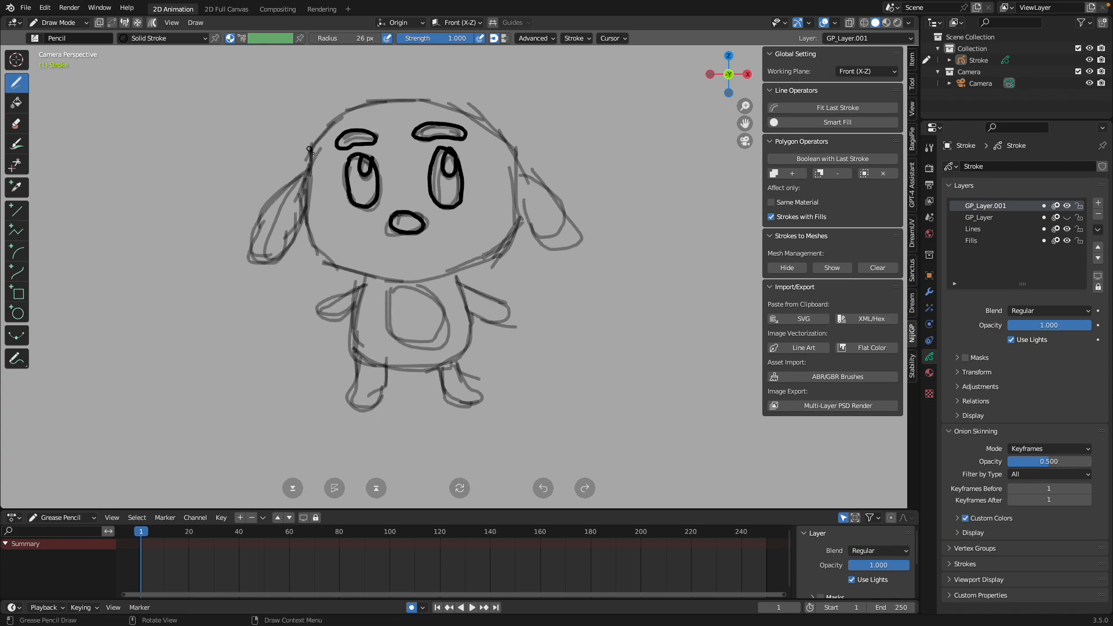
{"action": "mouse_move", "coordinate": [314, 167]}
{"action": "left_mouse_down"}
{"action": "mouse_move", "coordinate": [313, 132]}
{"action": "mouse_move", "coordinate": [359, 110]}
{"action": "mouse_move", "coordinate": [441, 98]}
{"action": "mouse_move", "coordinate": [519, 157]}
{"action": "left_mouse_up"}
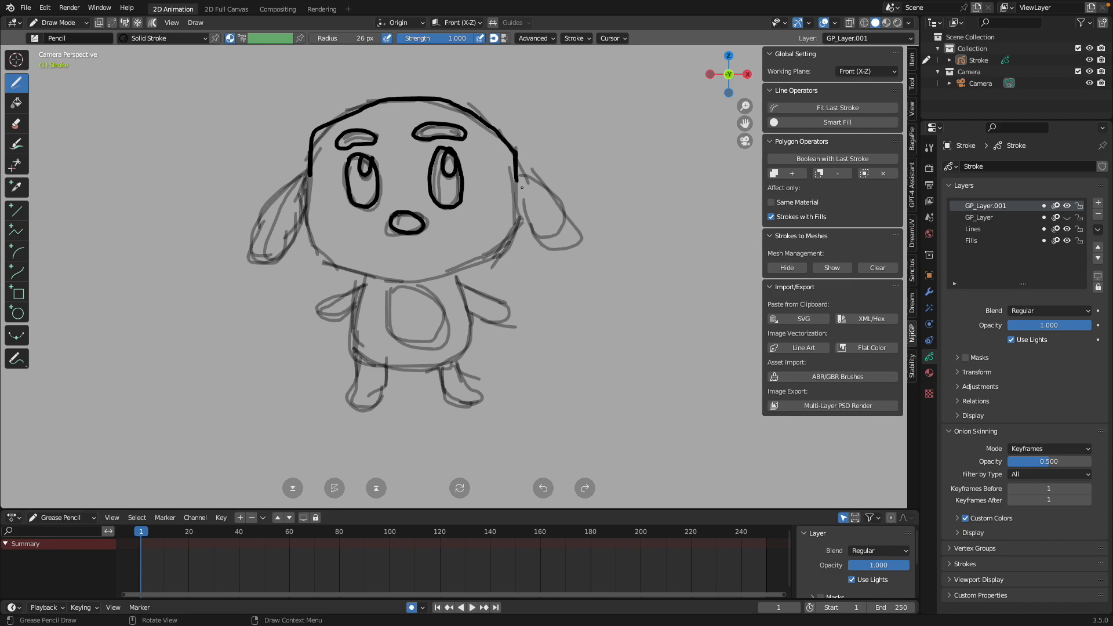
{"action": "mouse_move", "coordinate": [560, 254]}
{"action": "left_mouse_down"}
{"action": "mouse_move", "coordinate": [526, 214]}
{"action": "mouse_move", "coordinate": [515, 239]}
{"action": "left_mouse_up"}
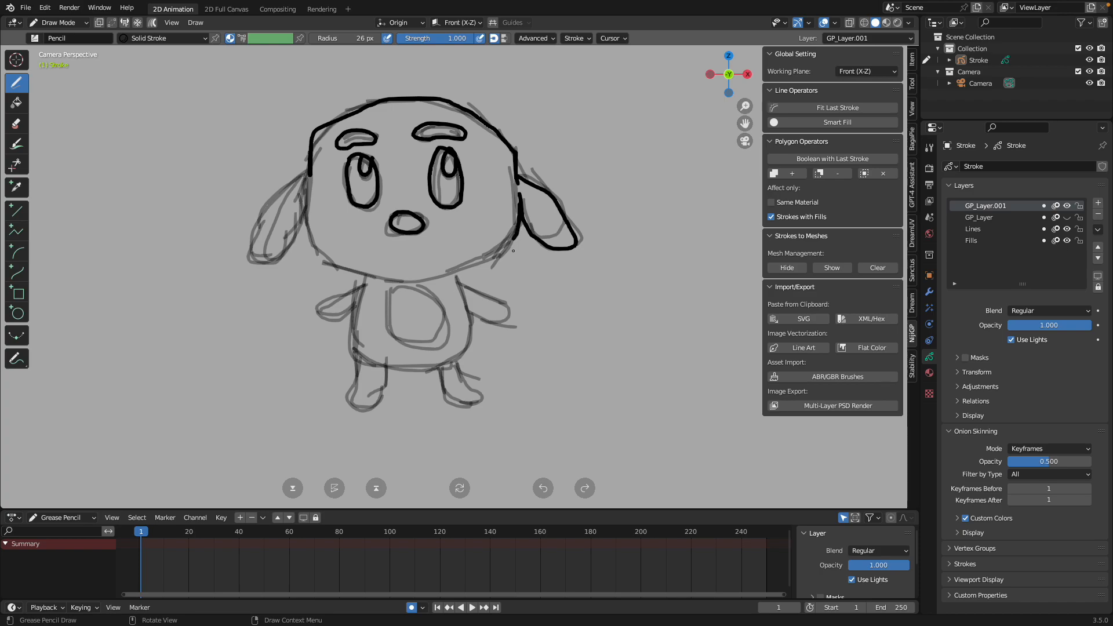
{"action": "mouse_move", "coordinate": [465, 265]}
{"action": "left_mouse_down"}
{"action": "mouse_move", "coordinate": [395, 286]}
{"action": "mouse_move", "coordinate": [328, 265]}
{"action": "left_mouse_up"}
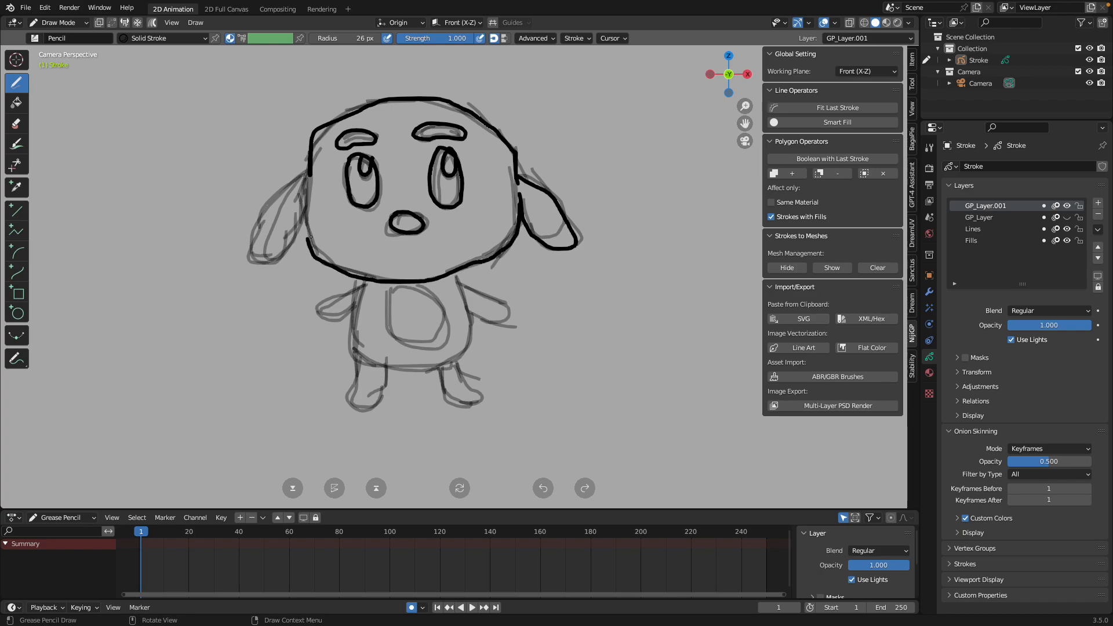
{"action": "left_click_drag", "start_coordinate": [274, 216], "coordinate": [254, 265]}
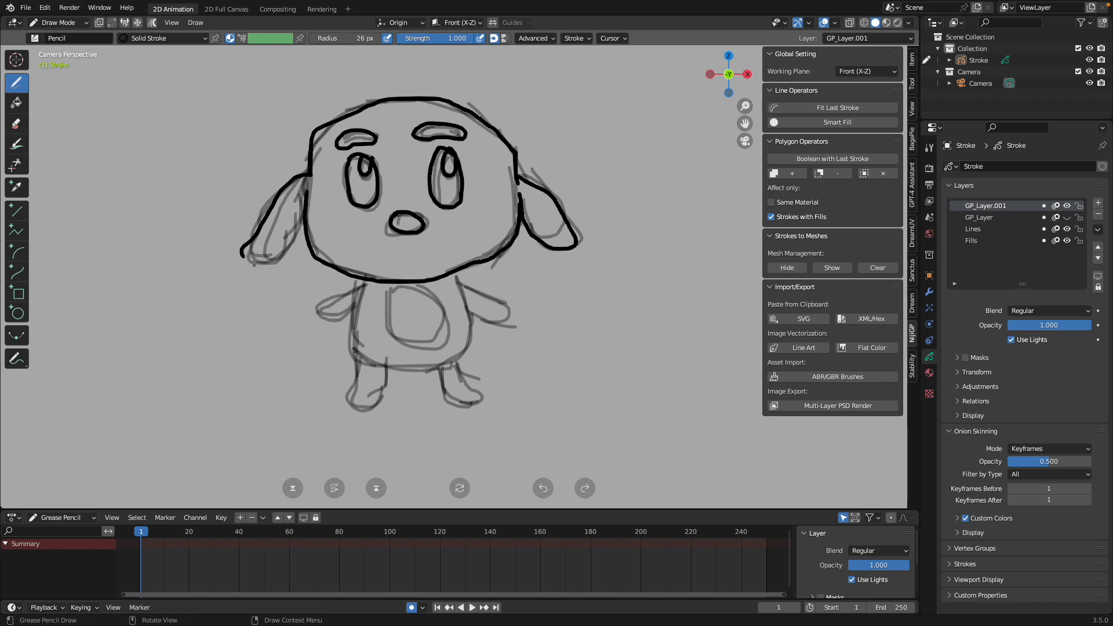
Trace the body, belly patch, arms and legs in solid strokes over the rough sketch
{"action": "mouse_move", "coordinate": [358, 293]}
{"action": "left_mouse_down"}
{"action": "mouse_move", "coordinate": [361, 353]}
{"action": "mouse_move", "coordinate": [450, 371]}
{"action": "mouse_move", "coordinate": [479, 322]}
{"action": "mouse_move", "coordinate": [464, 272]}
{"action": "mouse_move", "coordinate": [464, 358]}
{"action": "mouse_move", "coordinate": [374, 365]}
{"action": "mouse_move", "coordinate": [363, 298]}
{"action": "mouse_move", "coordinate": [440, 349]}
{"action": "left_mouse_up"}
{"action": "key", "text": "ctrl+z"}
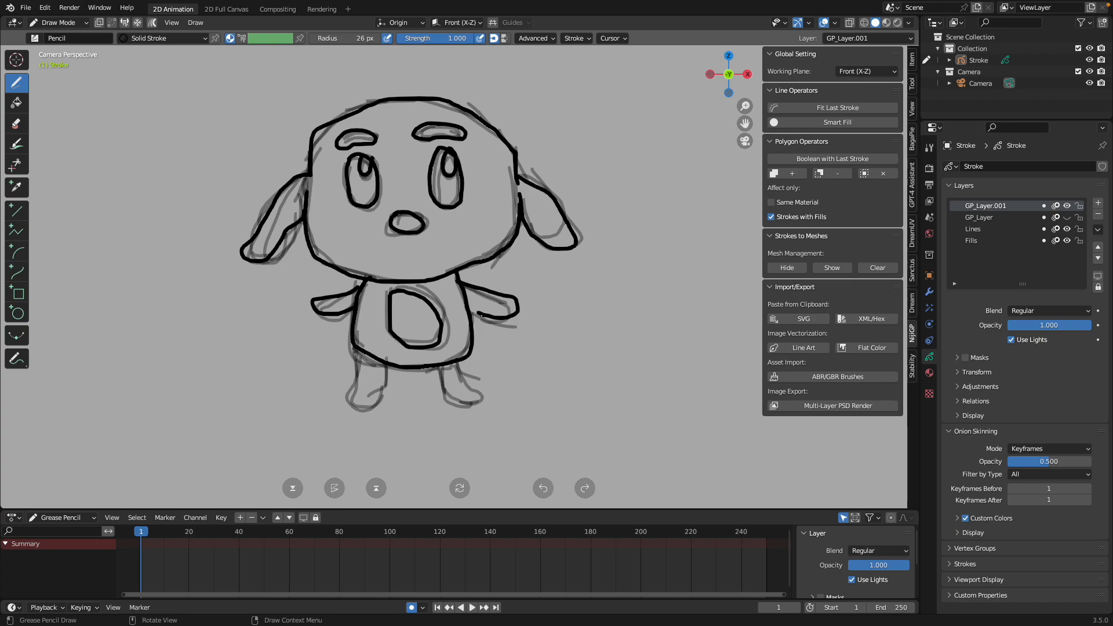
{"action": "mouse_move", "coordinate": [358, 356]}
{"action": "left_mouse_down"}
{"action": "mouse_move", "coordinate": [340, 387]}
{"action": "mouse_move", "coordinate": [374, 405]}
{"action": "left_mouse_up"}
{"action": "mouse_move", "coordinate": [444, 390]}
{"action": "left_mouse_down"}
{"action": "mouse_move", "coordinate": [493, 413]}
{"action": "mouse_move", "coordinate": [463, 372]}
{"action": "left_mouse_up"}
{"action": "scroll", "coordinate": [465, 366], "scroll_direction": "up", "scroll_amount": 1}
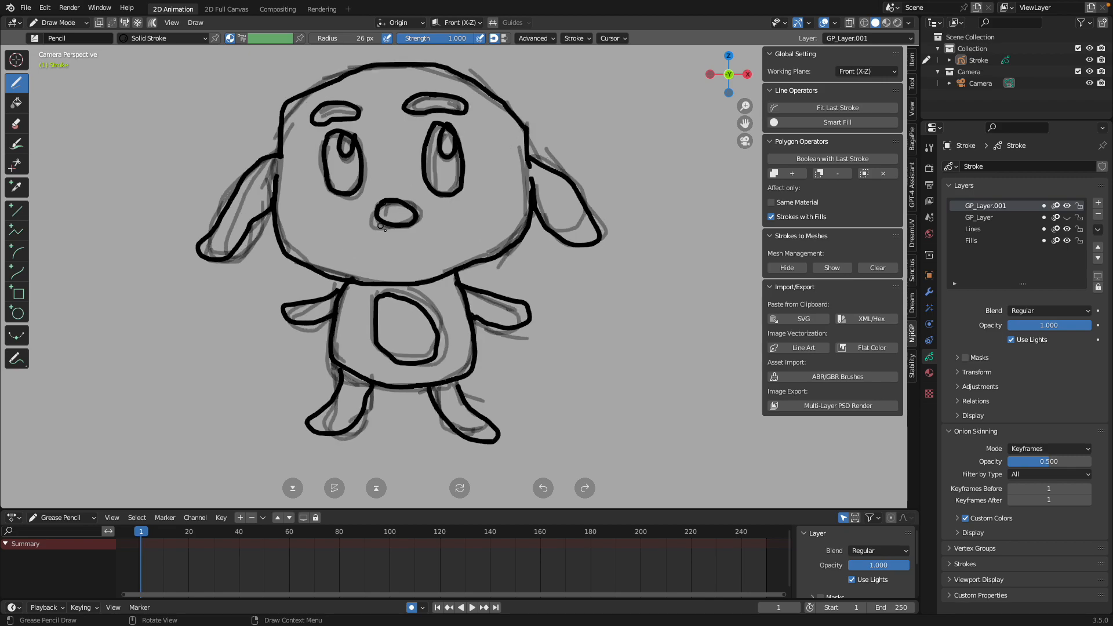
{"action": "middle_click_drag", "start_coordinate": [374, 229], "coordinate": [374, 240], "text": "shift"}
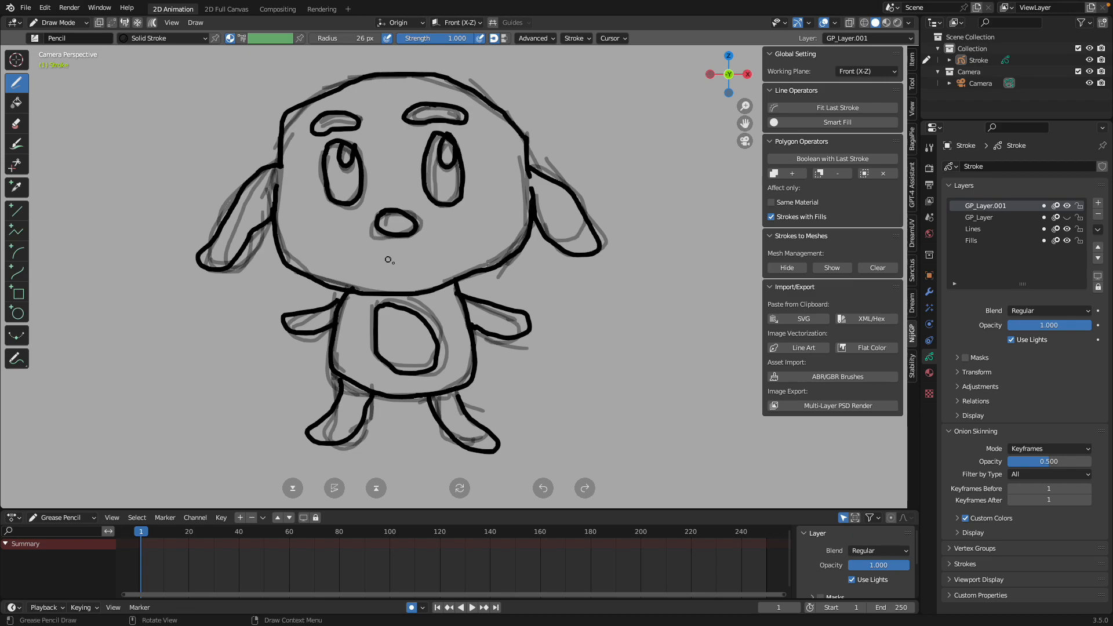
Hide the GP_Layer and Lines layers, keep Fills visible, and draw a small mouth with a tongue below the nose
{"action": "left_click", "coordinate": [1066, 217]}
{"action": "left_click", "coordinate": [1067, 218]}
{"action": "left_click", "coordinate": [1067, 218]}
{"action": "left_click", "coordinate": [1067, 229]}
{"action": "left_click", "coordinate": [1068, 230]}
{"action": "left_click", "coordinate": [1068, 218]}
{"action": "left_click", "coordinate": [1068, 230]}
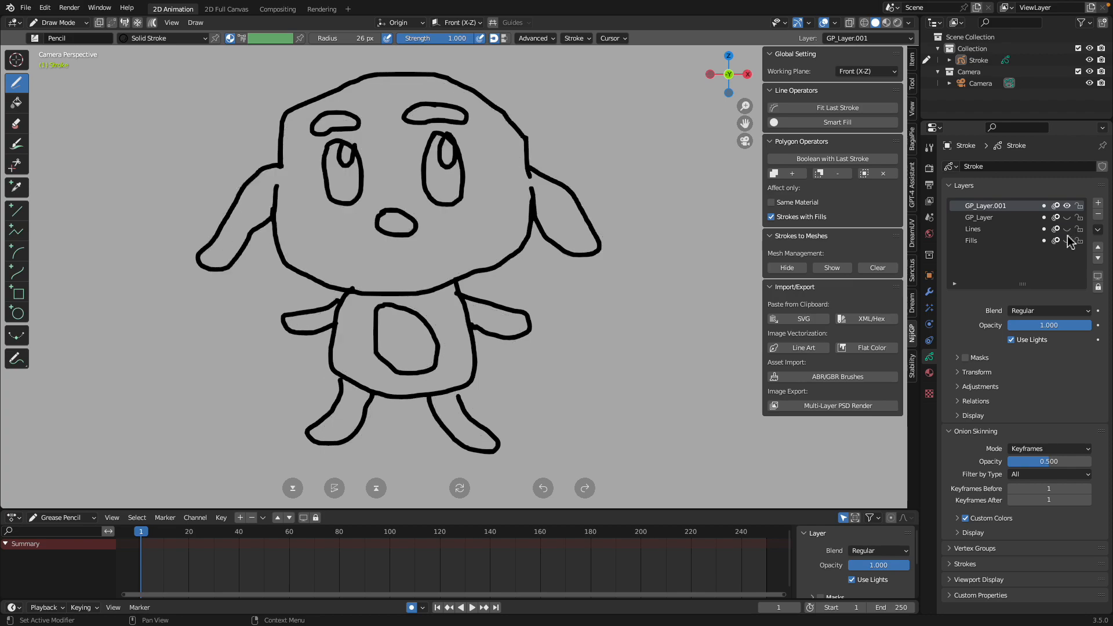
{"action": "left_click", "coordinate": [1068, 240]}
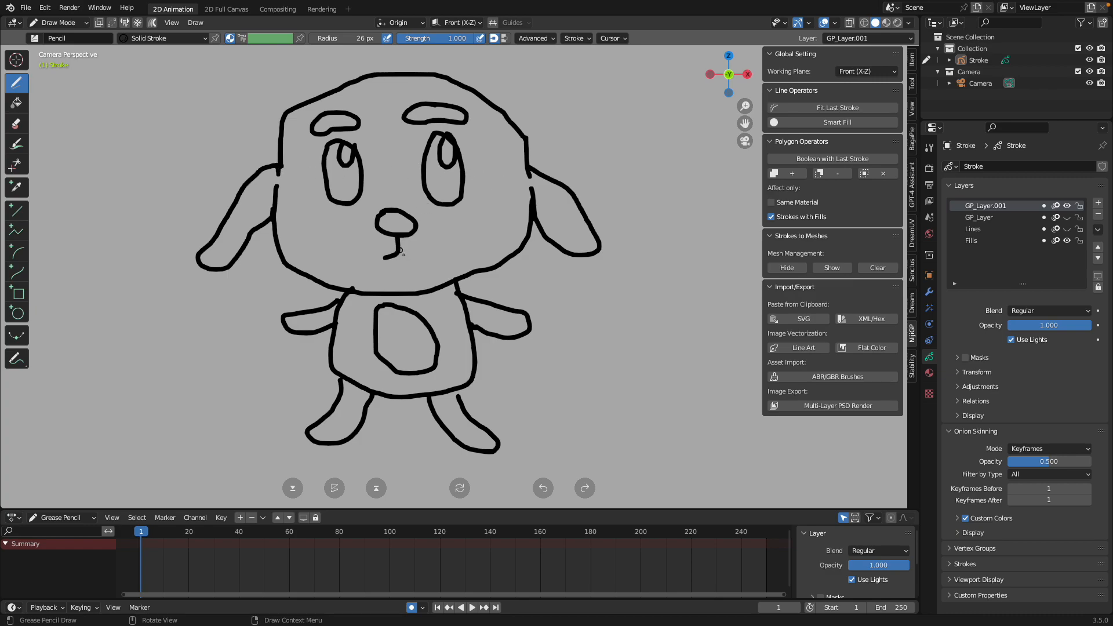
{"action": "left_click_drag", "start_coordinate": [400, 271], "coordinate": [410, 259]}
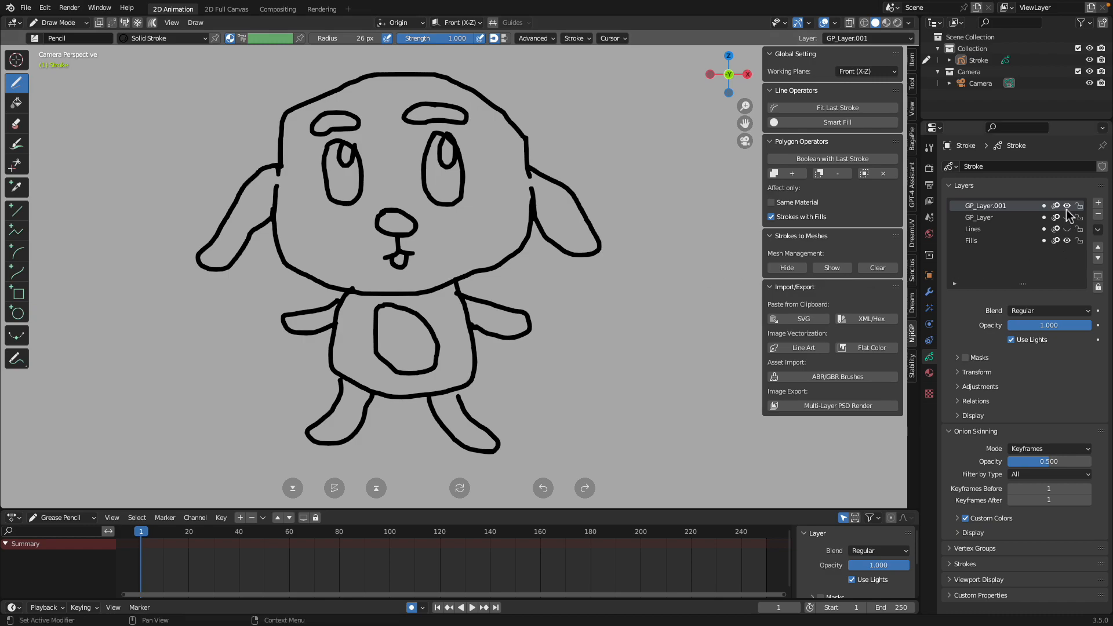
Rename the traced layer GP_Layer.001 as LINEART and add a new layer named Hint above it
{"action": "double_click", "coordinate": [1008, 208]}
{"action": "type", "text": "LINEART"}
{"action": "key", "text": "Return"}
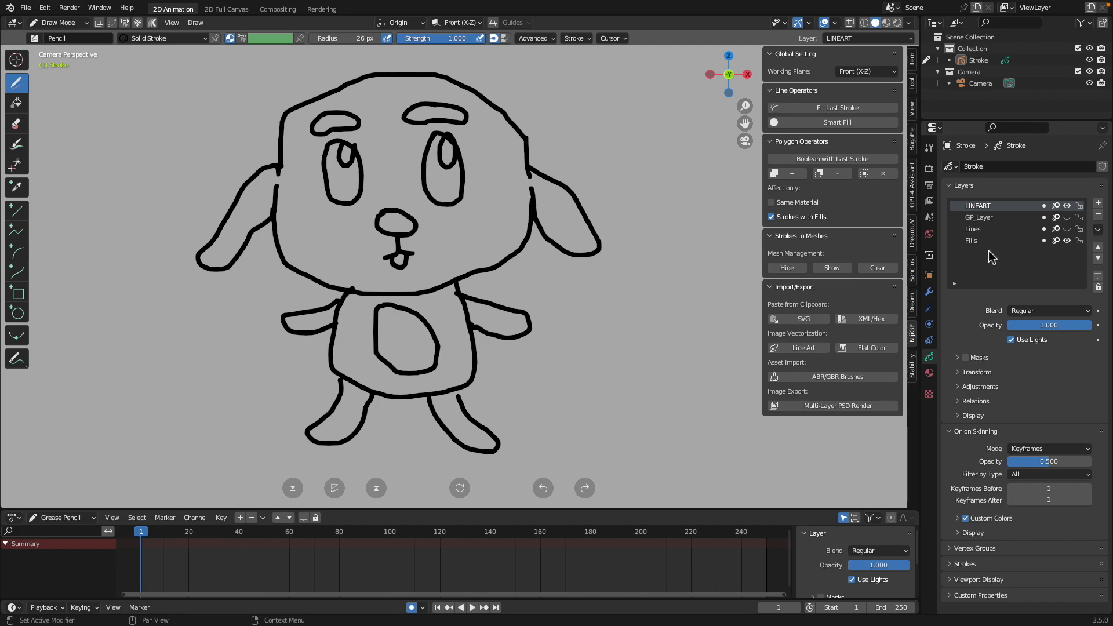
{"action": "left_click", "coordinate": [1099, 202]}
{"action": "double_click", "coordinate": [1005, 207]}
{"action": "type", "text": "Hint"}
{"action": "key", "text": "Return"}
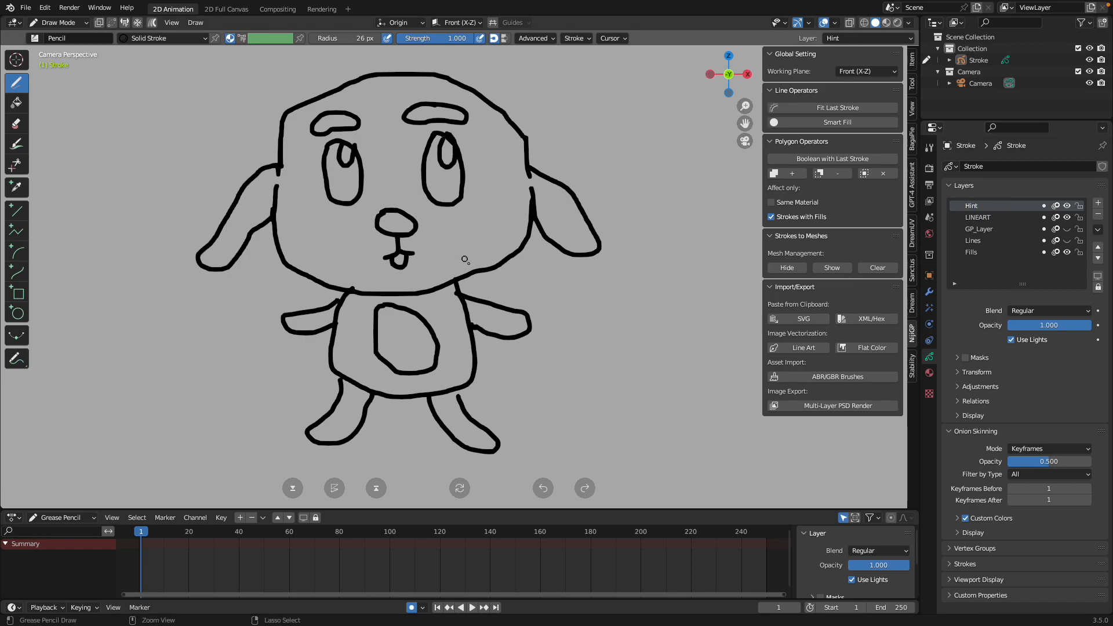
Save the file to the Desktop as gp_dog.blend
{"action": "key", "text": "super+s"}
{"action": "left_click", "coordinate": [408, 562]}
{"action": "type", "text": "gp_"}
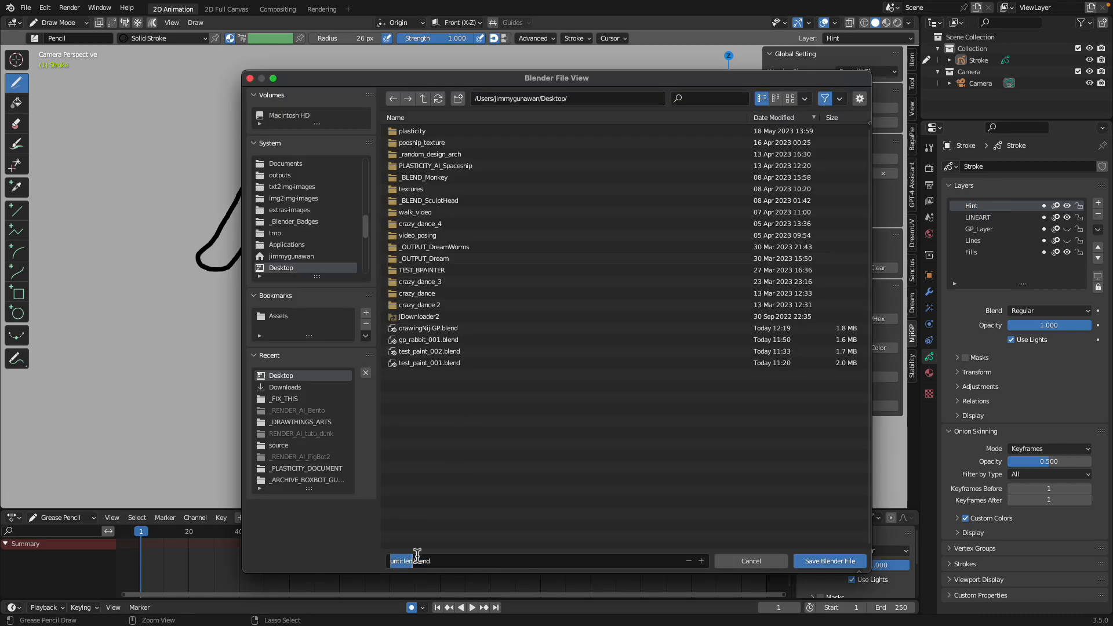
{"action": "type", "text": "dog"}
{"action": "left_click", "coordinate": [864, 561]}
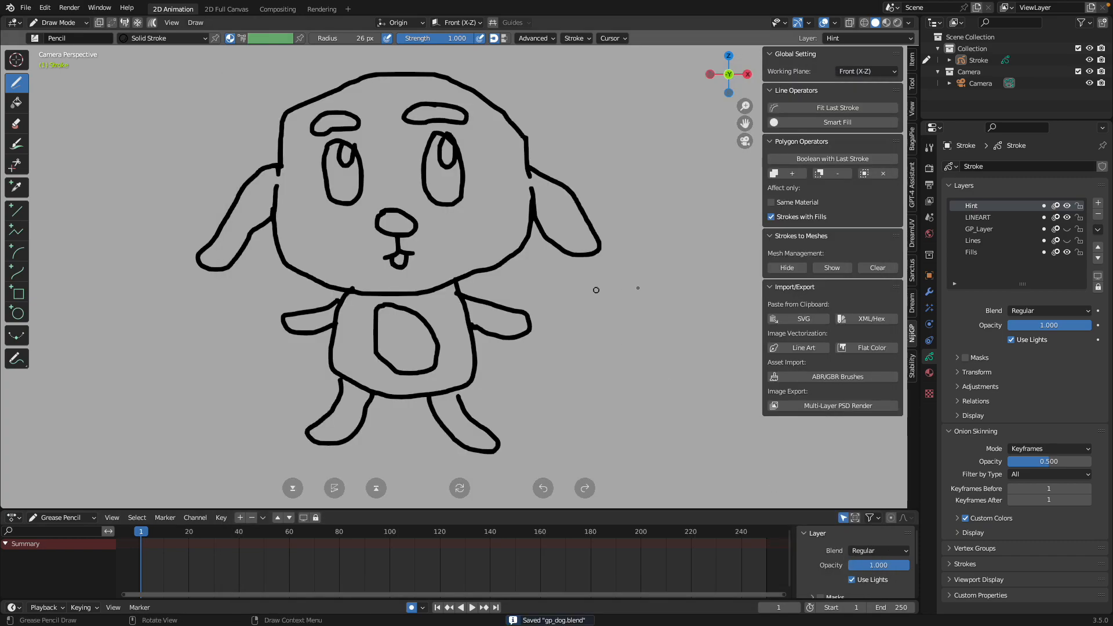
Make the Hint layer active and add a new material with an orange stroke colour, hue 0.055, saturation and value 1.000
{"action": "left_click", "coordinate": [1006, 253]}
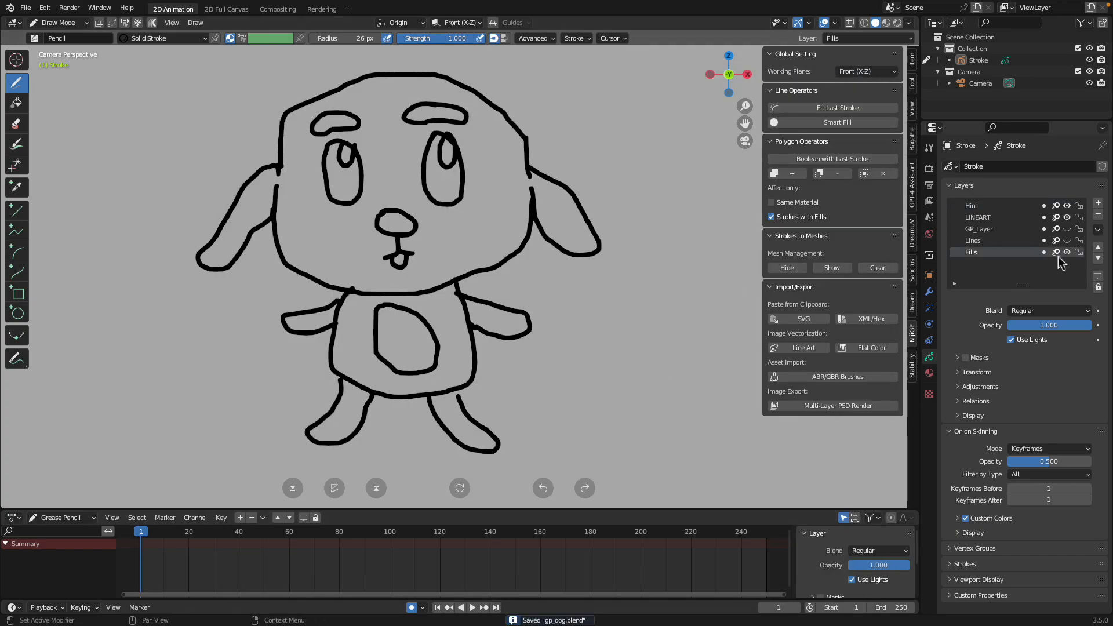
{"action": "left_click", "coordinate": [995, 243]}
{"action": "left_click", "coordinate": [996, 207]}
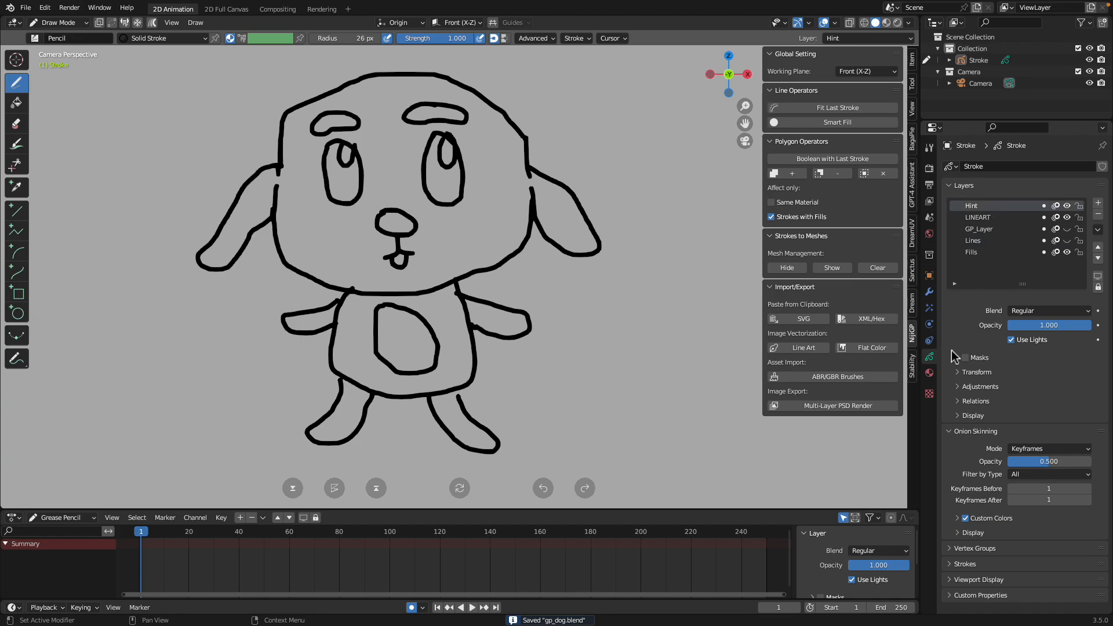
{"action": "left_click", "coordinate": [930, 373]}
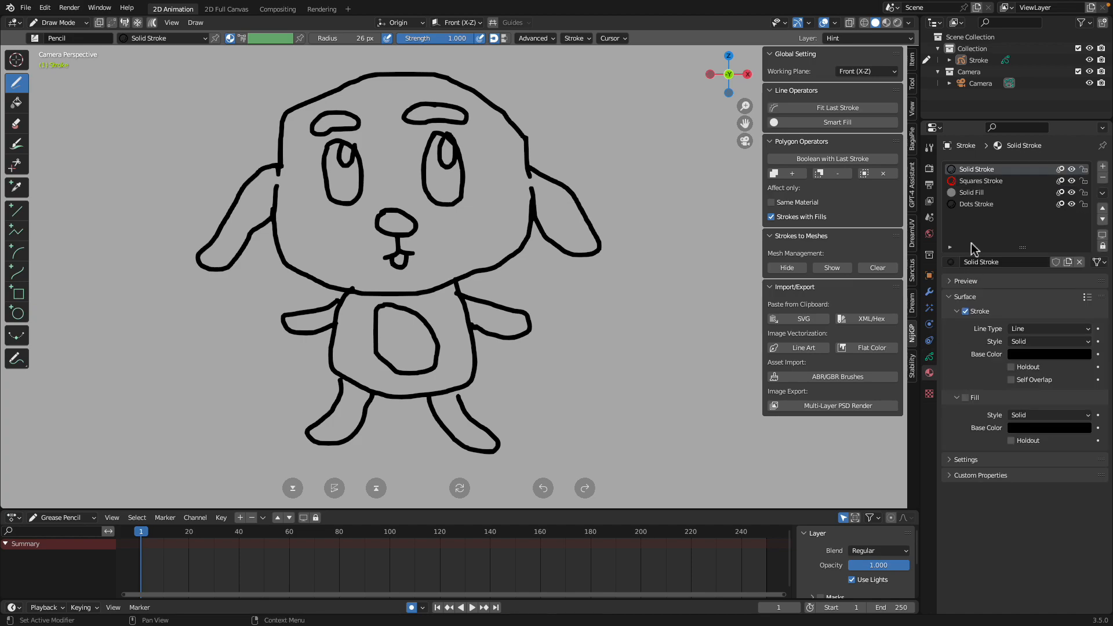
{"action": "left_click", "coordinate": [1103, 167]}
{"action": "left_click", "coordinate": [1021, 262]}
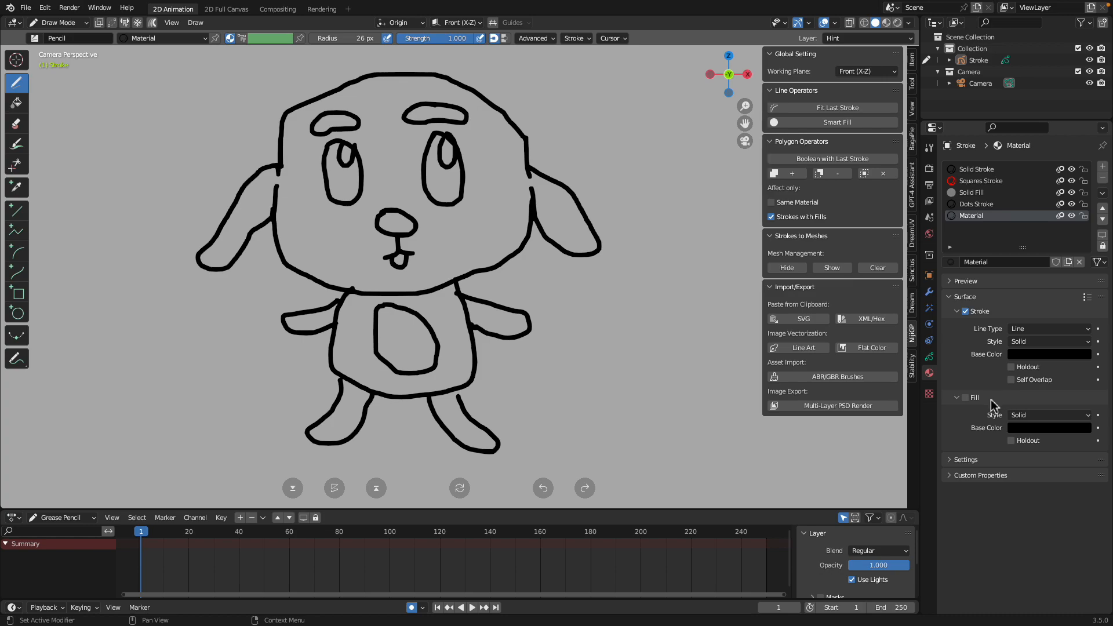
{"action": "left_click", "coordinate": [1042, 357]}
{"action": "left_click_drag", "start_coordinate": [1081, 236], "coordinate": [1082, 188]}
{"action": "left_click_drag", "start_coordinate": [1016, 243], "coordinate": [1002, 262]}
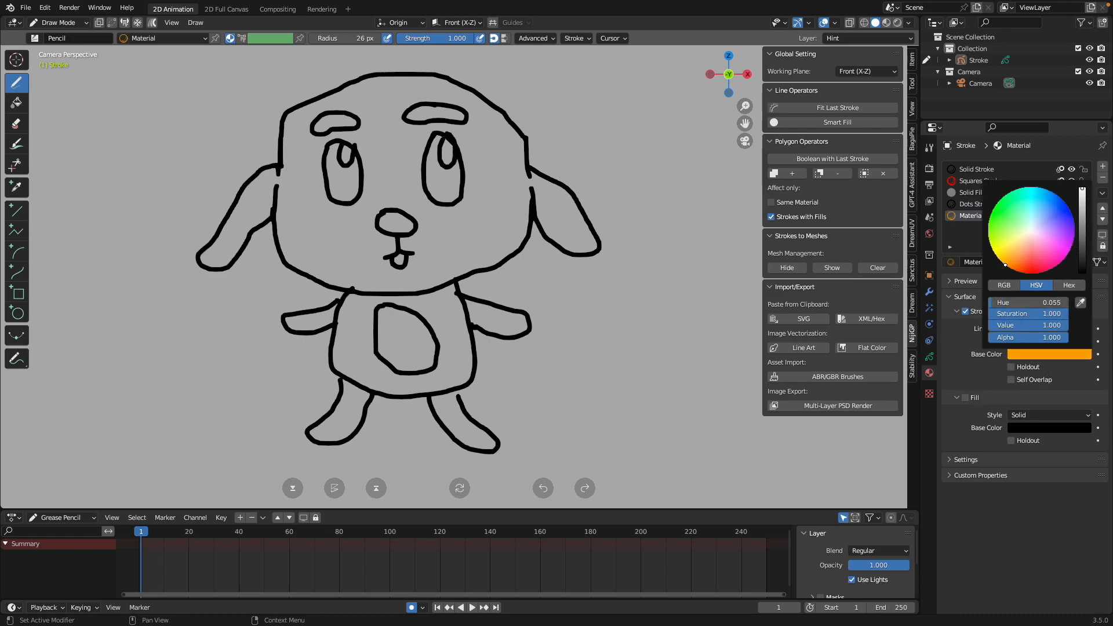
Add a second new material with a blue stroke colour, hue 0.629, saturation and value 1.000
{"action": "left_click", "coordinate": [1104, 168]}
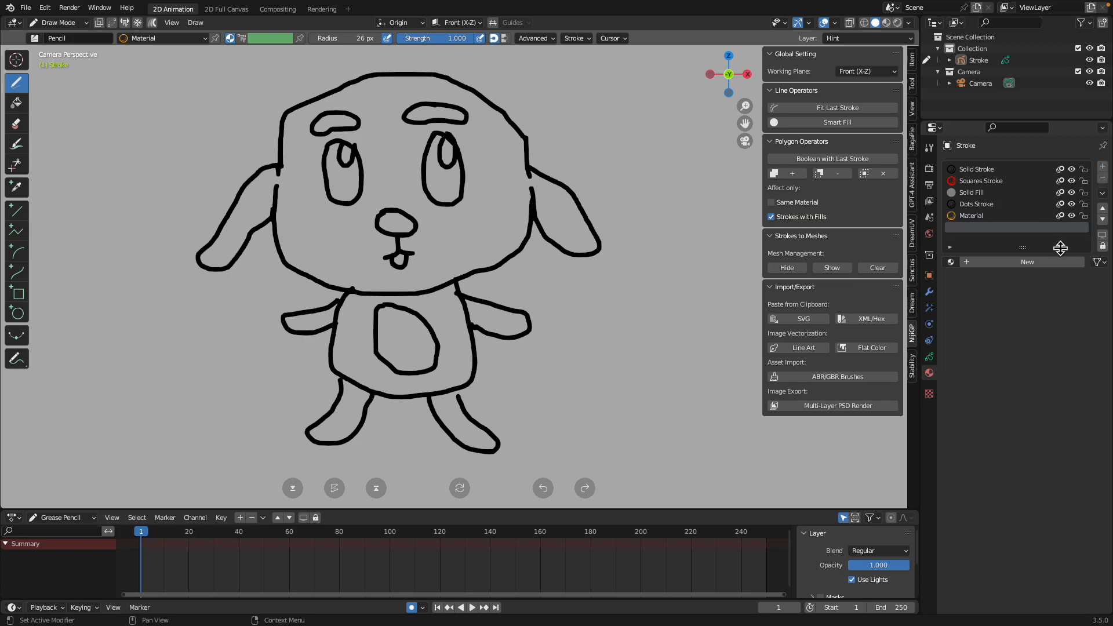
{"action": "left_click_drag", "start_coordinate": [1026, 249], "coordinate": [1047, 312]}
{"action": "left_click", "coordinate": [1047, 312]}
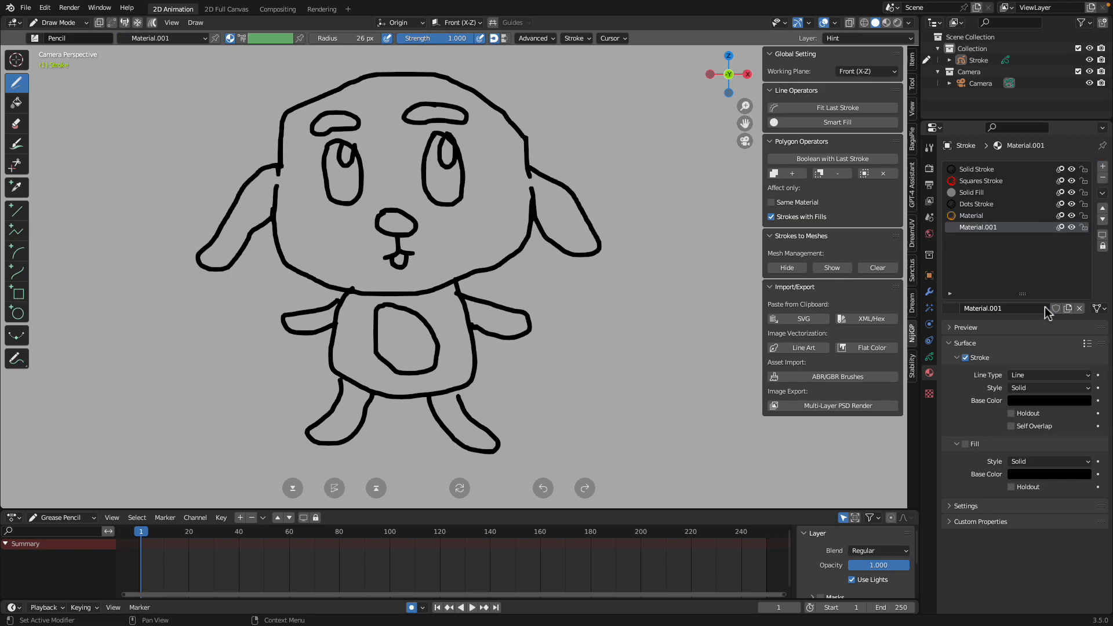
{"action": "left_click", "coordinate": [1026, 402]}
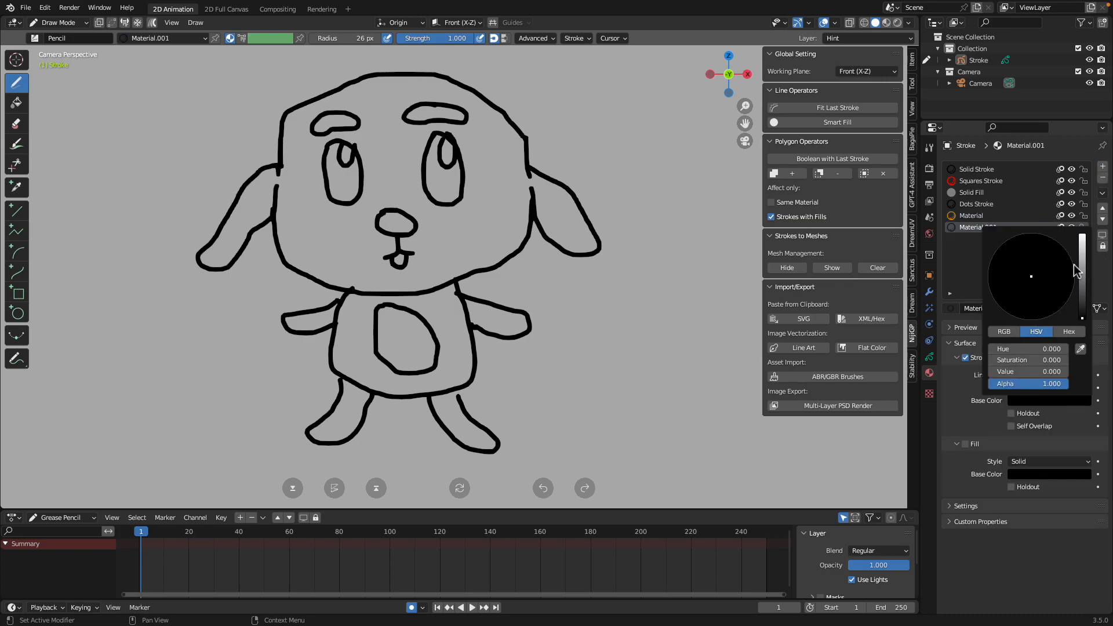
{"action": "left_click_drag", "start_coordinate": [1079, 272], "coordinate": [1081, 246]}
{"action": "mouse_move", "coordinate": [1038, 288]}
{"action": "left_mouse_down"}
{"action": "mouse_move", "coordinate": [1026, 300]}
{"action": "mouse_move", "coordinate": [1052, 239]}
{"action": "left_mouse_up"}
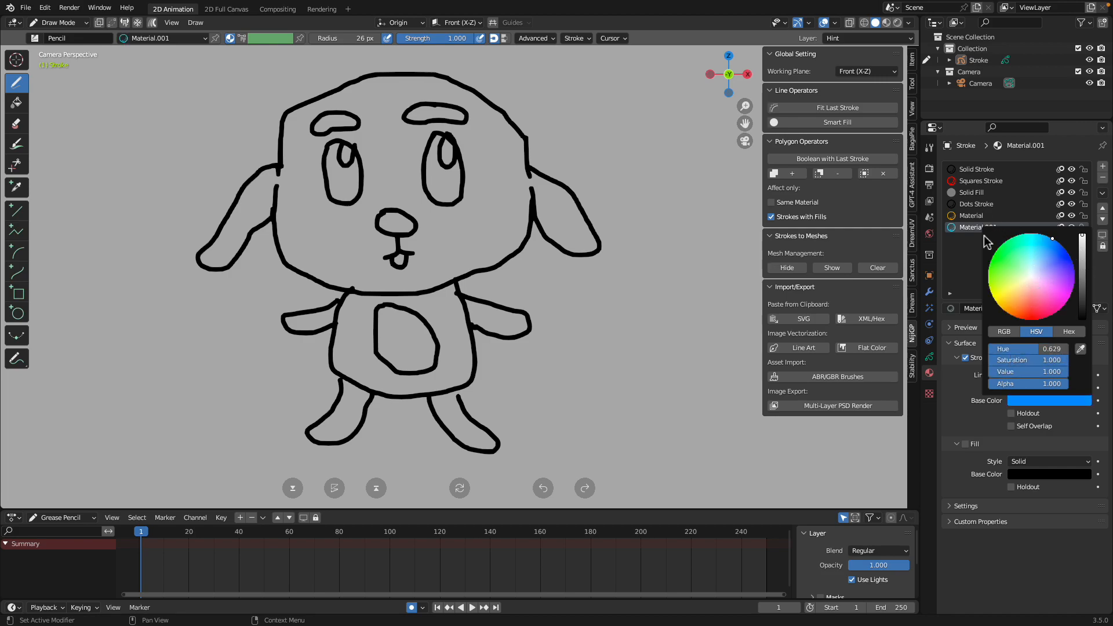
Add a third new material with a red-orange stroke colour, hue 0.010, saturation 0.982 and value 1.000
{"action": "left_click", "coordinate": [1102, 168]}
{"action": "left_click", "coordinate": [1014, 308]}
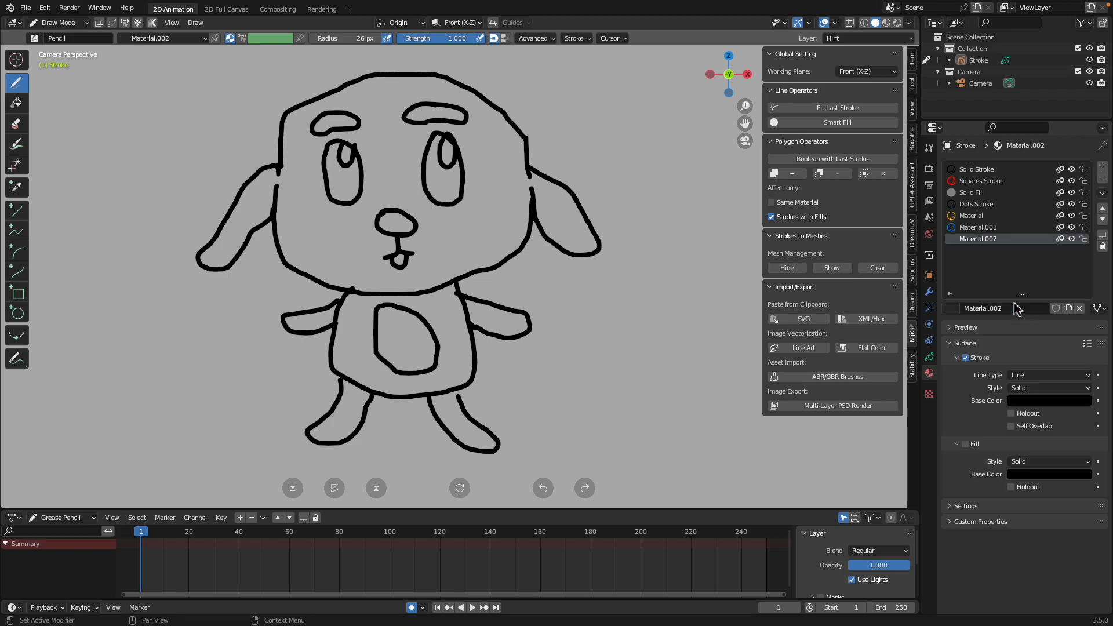
{"action": "left_click", "coordinate": [1026, 400]}
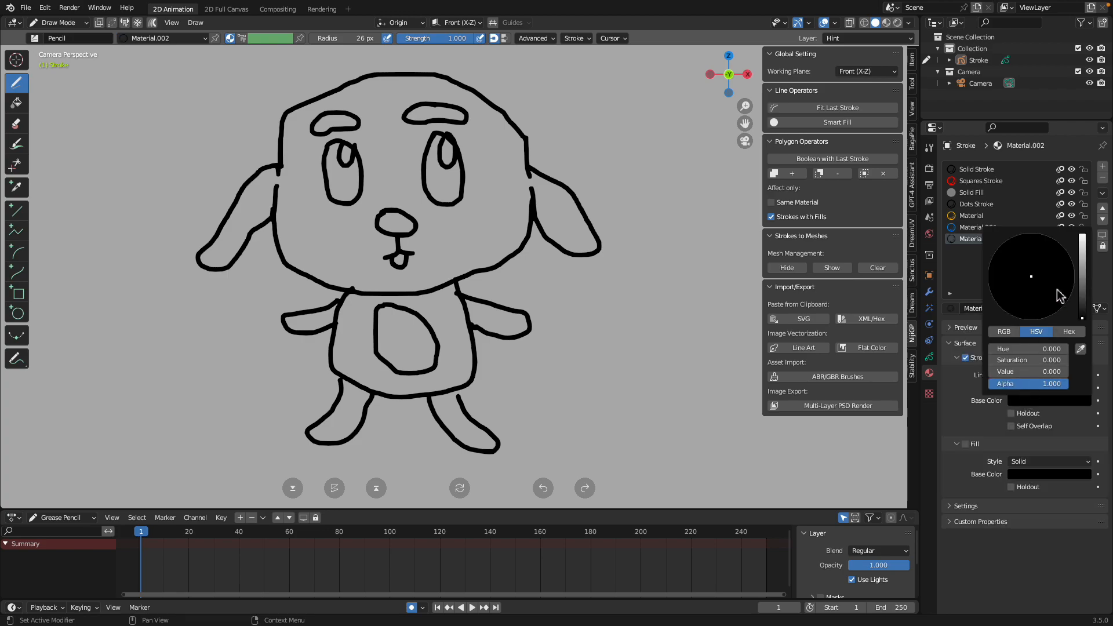
{"action": "left_click_drag", "start_coordinate": [1082, 261], "coordinate": [1083, 234]}
{"action": "mouse_move", "coordinate": [1037, 274]}
{"action": "left_mouse_down"}
{"action": "mouse_move", "coordinate": [1004, 283]}
{"action": "mouse_move", "coordinate": [1024, 313]}
{"action": "left_mouse_up"}
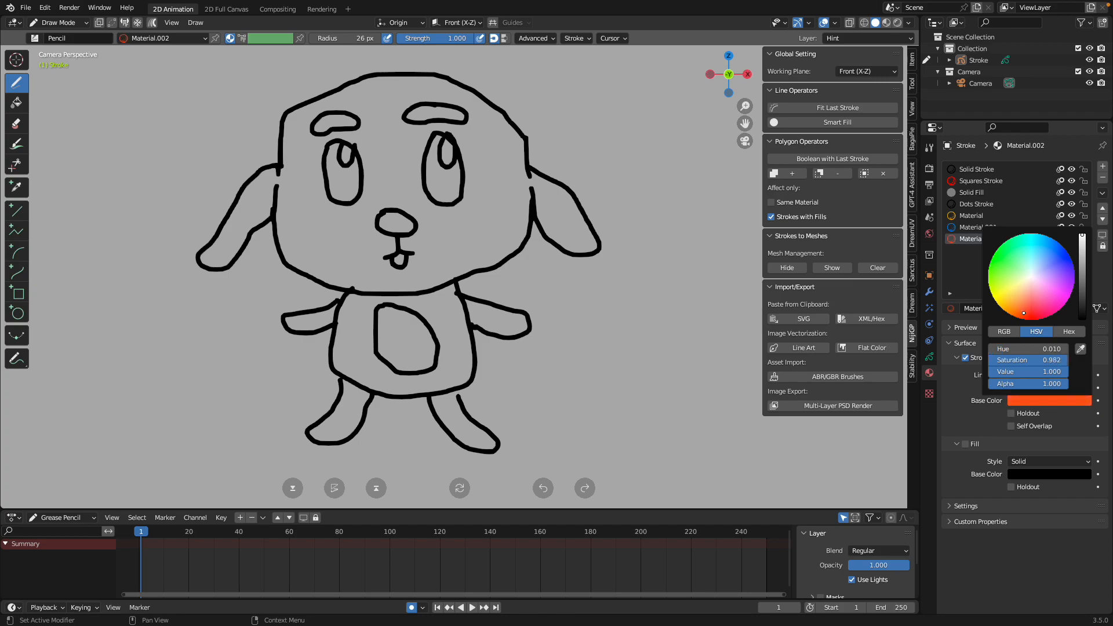
Add a fourth new material with a light orange stroke colour, hue 0.074, saturation 0.915, and compare it with the other new materials
{"action": "left_click", "coordinate": [1103, 166]}
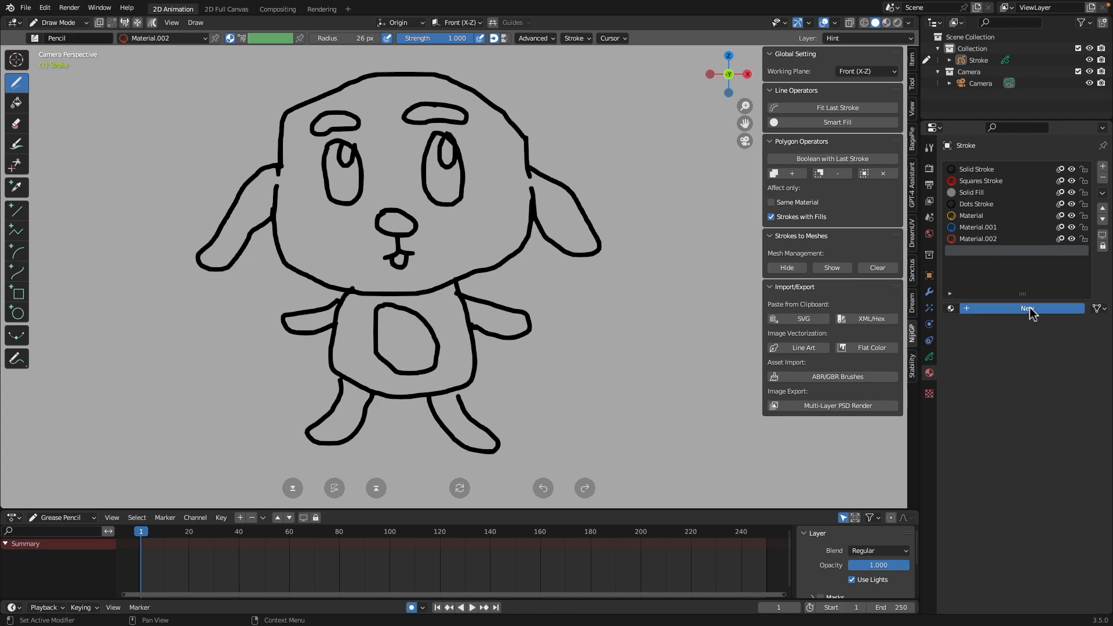
{"action": "left_click", "coordinate": [1028, 308]}
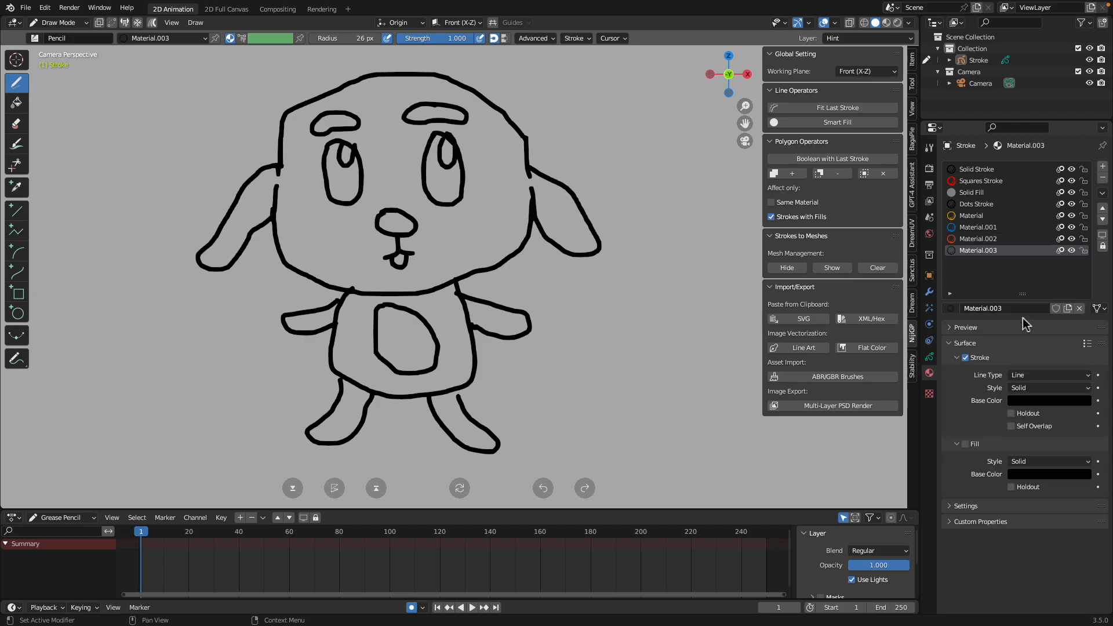
{"action": "left_click", "coordinate": [1028, 402]}
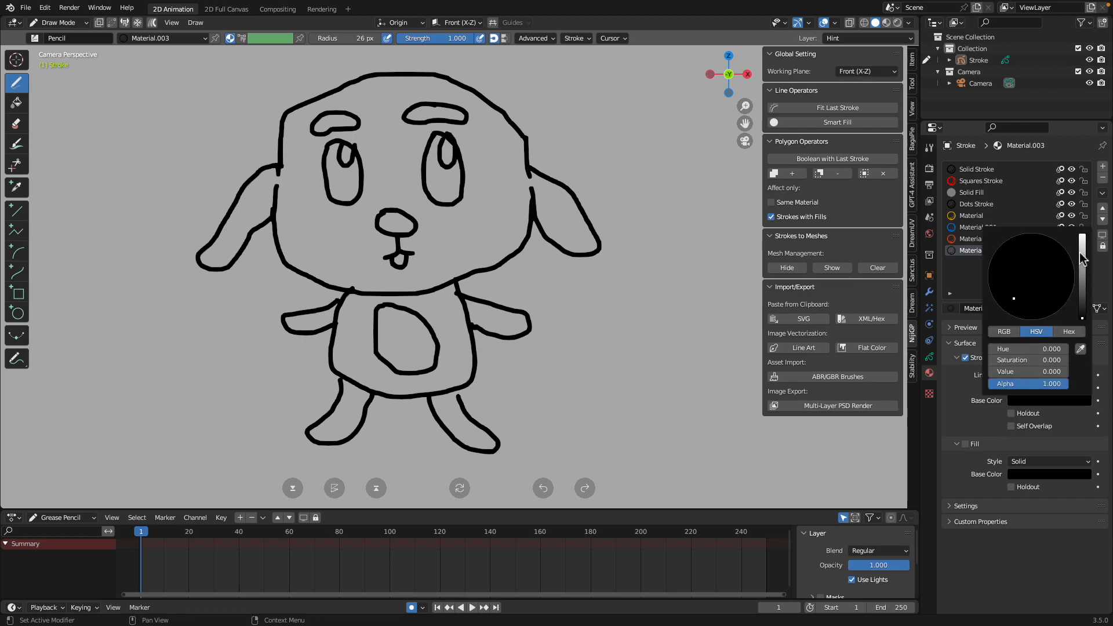
{"action": "left_click_drag", "start_coordinate": [1082, 257], "coordinate": [1082, 236]}
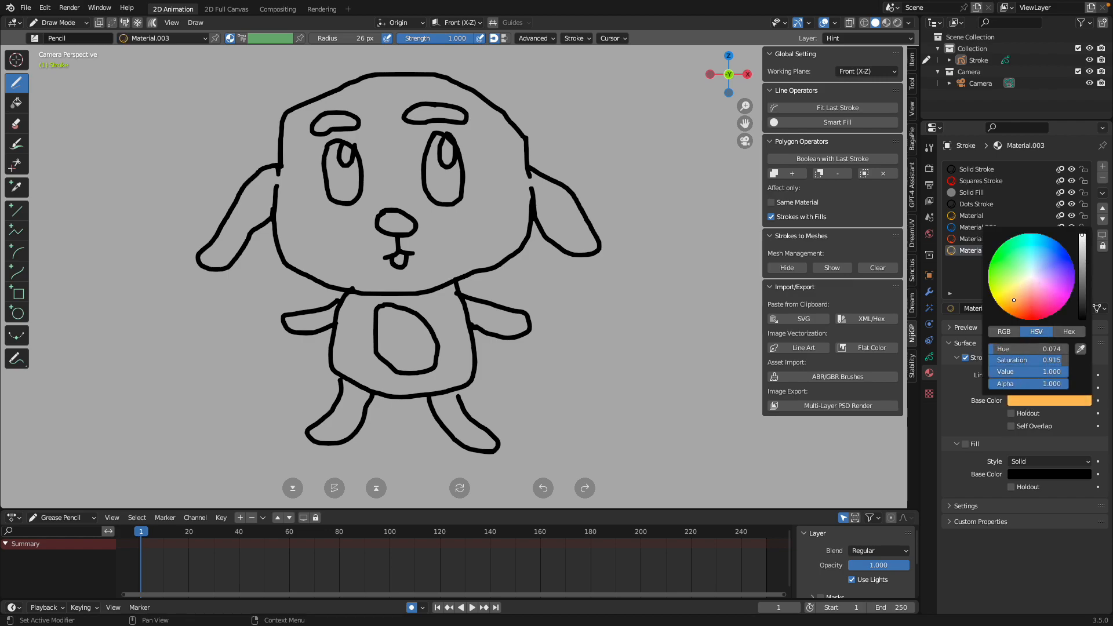
{"action": "left_click", "coordinate": [974, 215]}
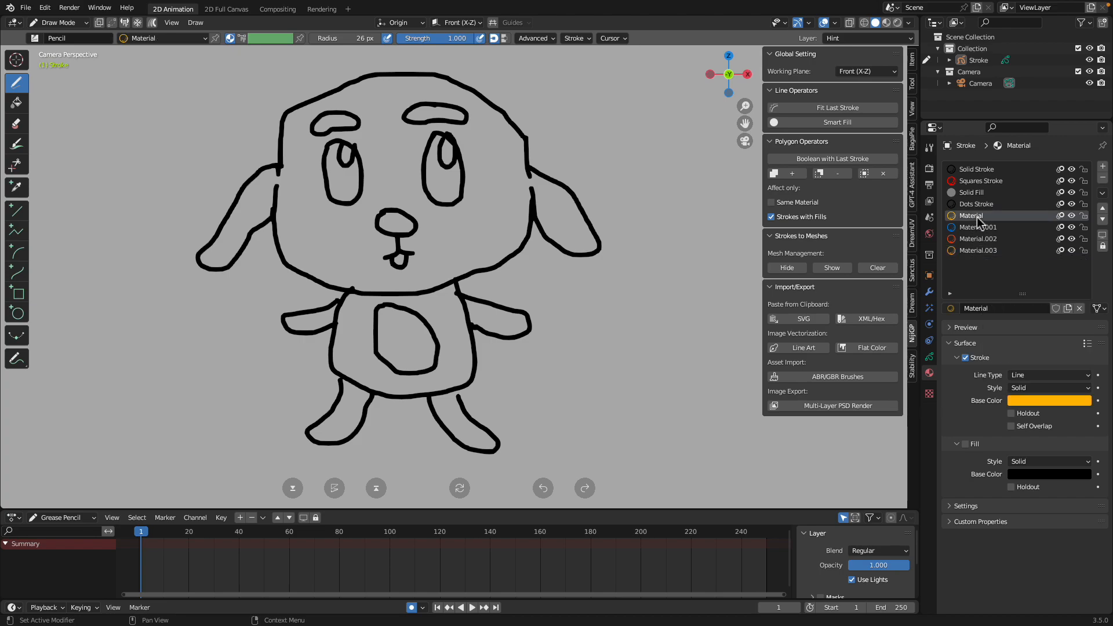
{"action": "left_click", "coordinate": [978, 227]}
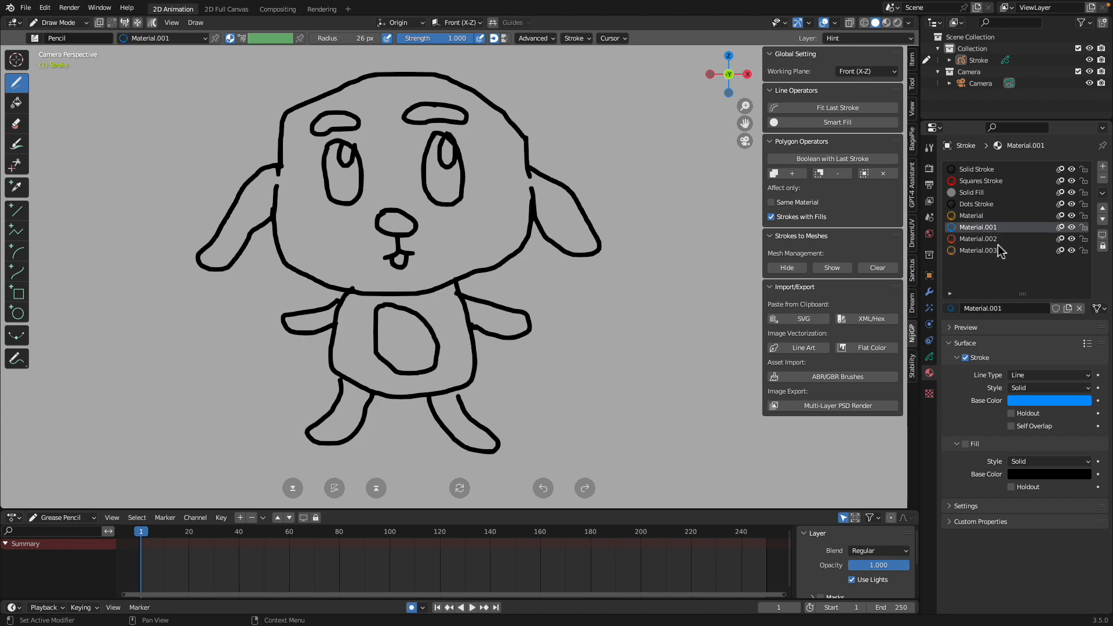
{"action": "left_click", "coordinate": [1018, 251]}
Add a fifth new material with a pale lavender stroke colour and mark the whites of both eyes with it
{"action": "left_click", "coordinate": [1103, 166]}
{"action": "left_click", "coordinate": [1044, 308]}
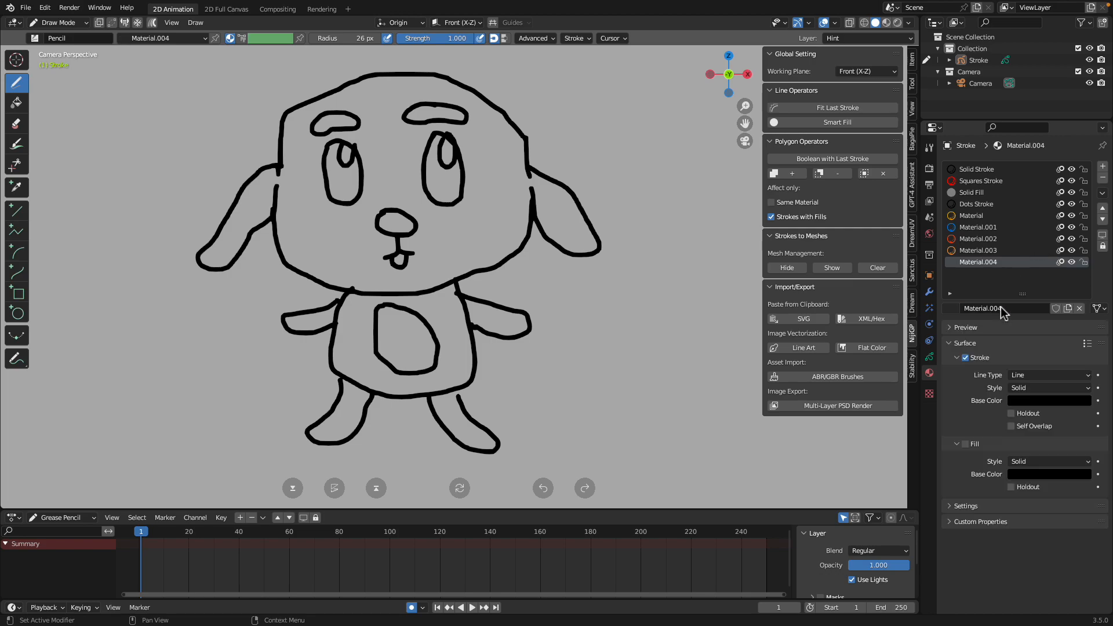
{"action": "left_click", "coordinate": [1033, 401]}
{"action": "left_click_drag", "start_coordinate": [1082, 254], "coordinate": [1082, 235]}
{"action": "left_click_drag", "start_coordinate": [1032, 276], "coordinate": [1036, 275]}
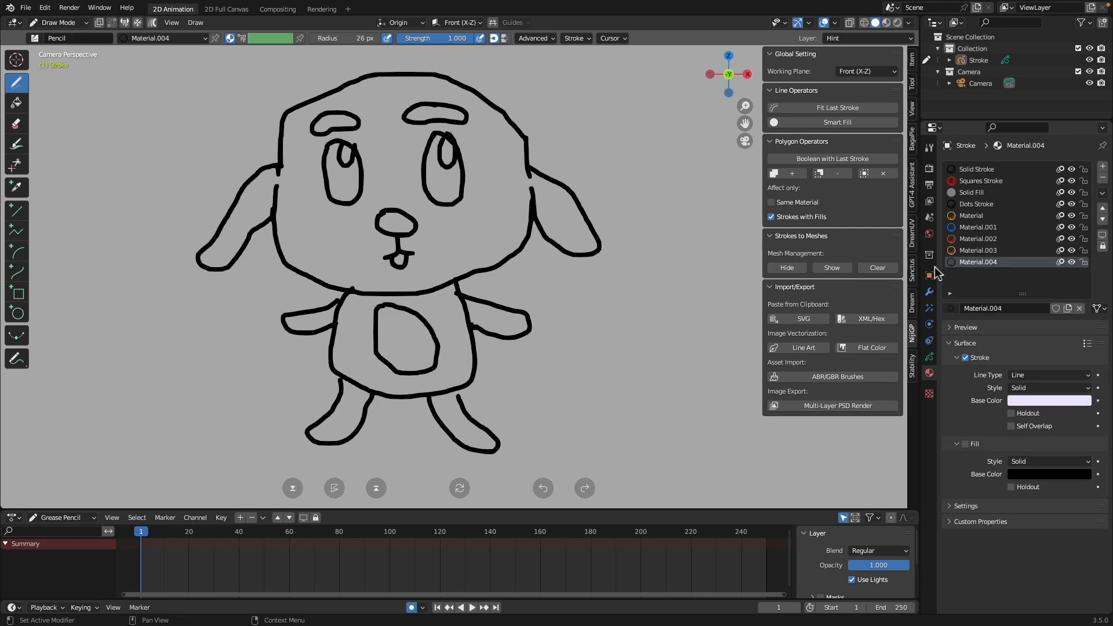
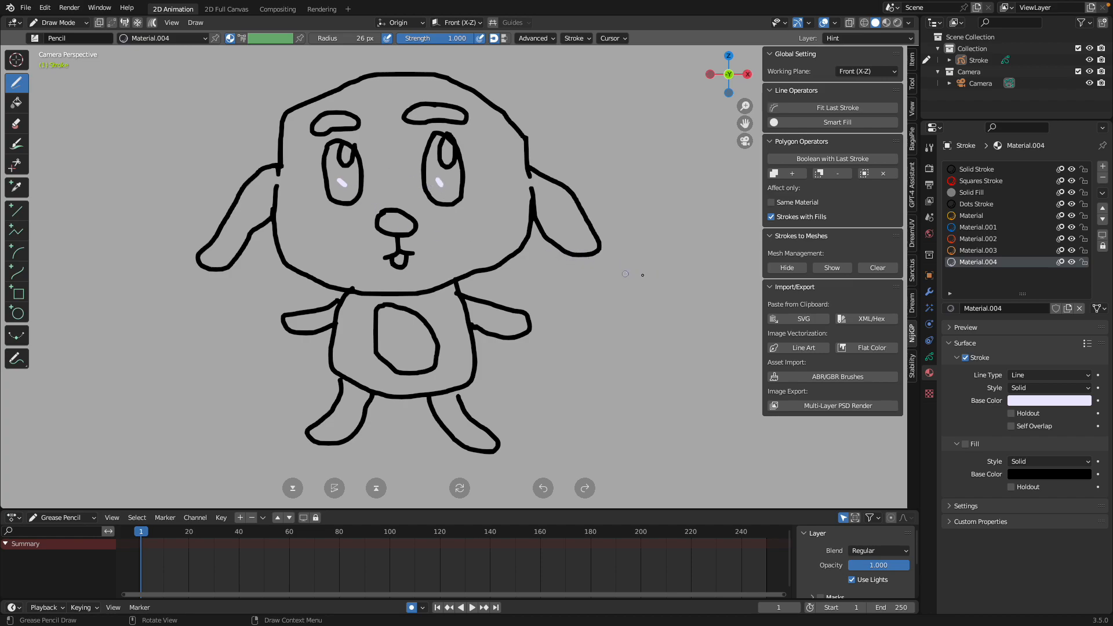
Mark pupils, body, nose and eyebrows with blue hints, ears and arms with red-orange, legs, head and belly with orange, and save the file
{"action": "left_click", "coordinate": [966, 226]}
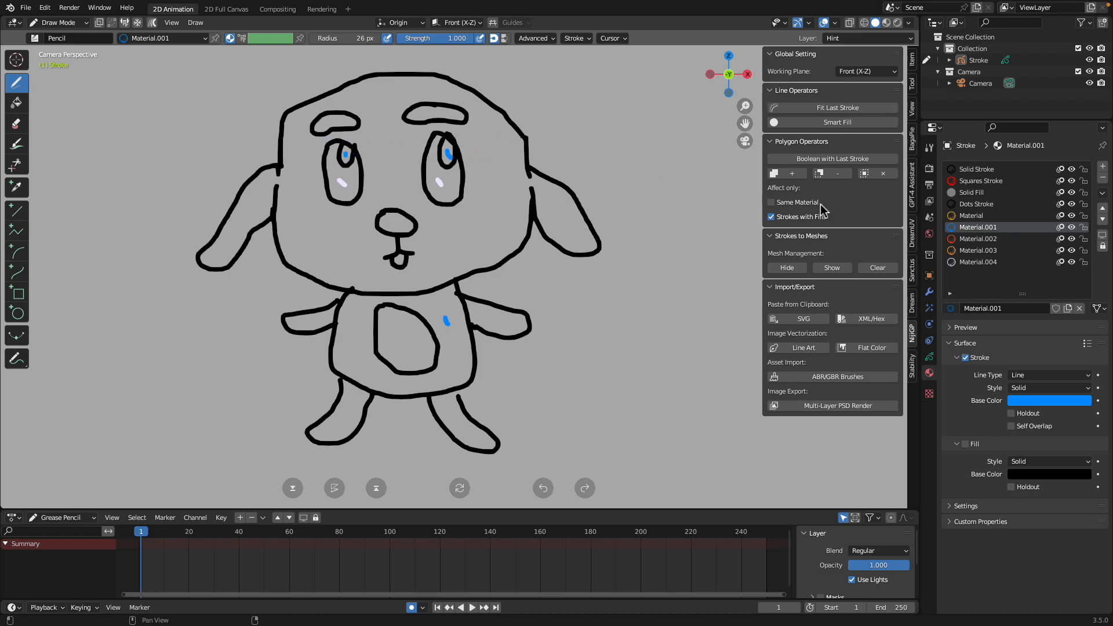
{"action": "left_click", "coordinate": [977, 239]}
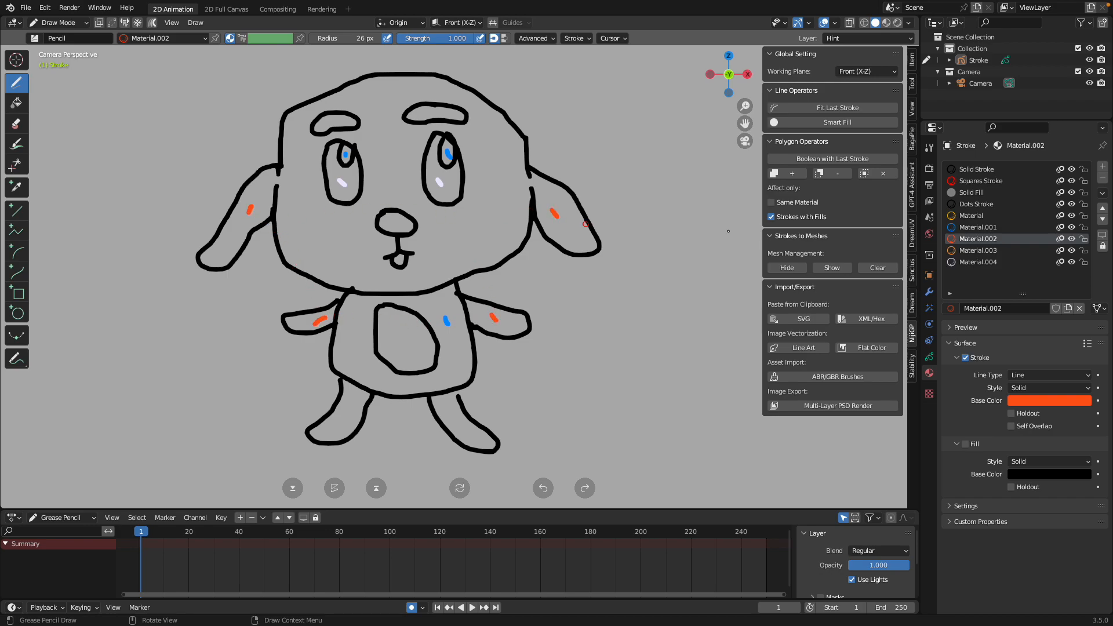
{"action": "left_click", "coordinate": [969, 216]}
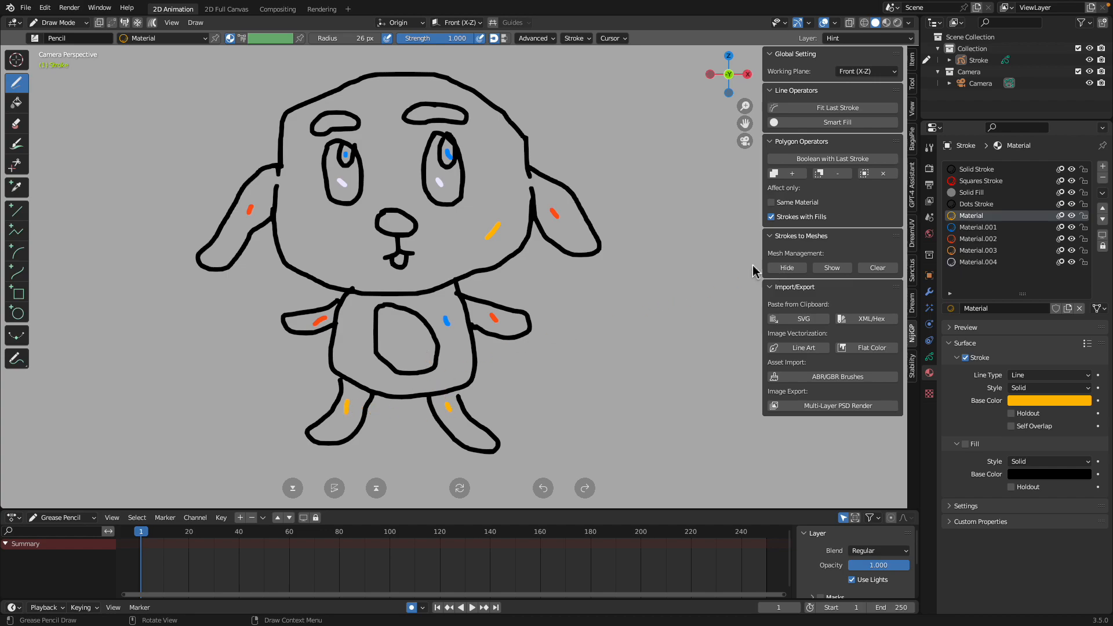
{"action": "left_click_drag", "start_coordinate": [403, 334], "coordinate": [405, 342]}
{"action": "left_click", "coordinate": [978, 227]}
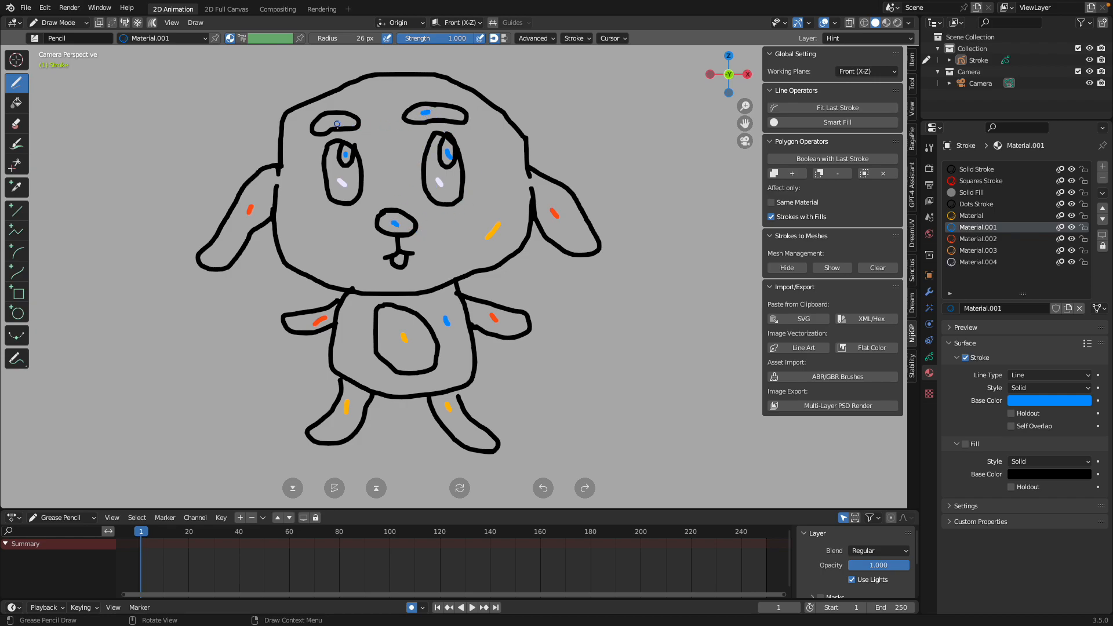
{"action": "key", "text": "ctrl+s"}
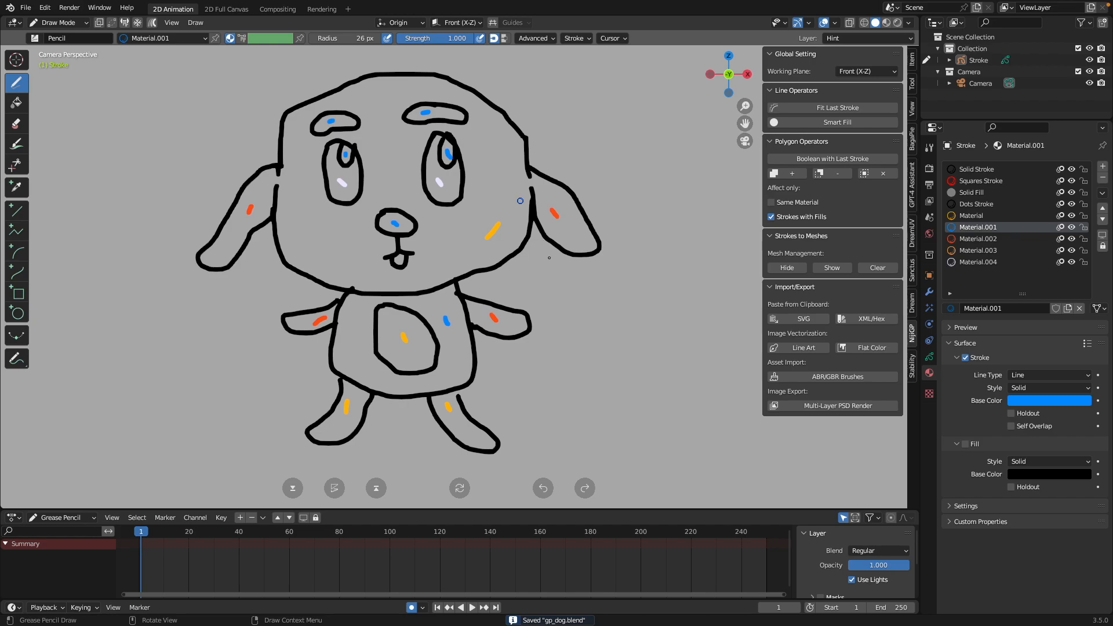
Toggle the visibility of the Hint and LINEART layers to check which strokes each one holds
{"action": "left_click", "coordinate": [930, 357]}
{"action": "left_click", "coordinate": [1067, 205]}
{"action": "left_click", "coordinate": [1067, 205]}
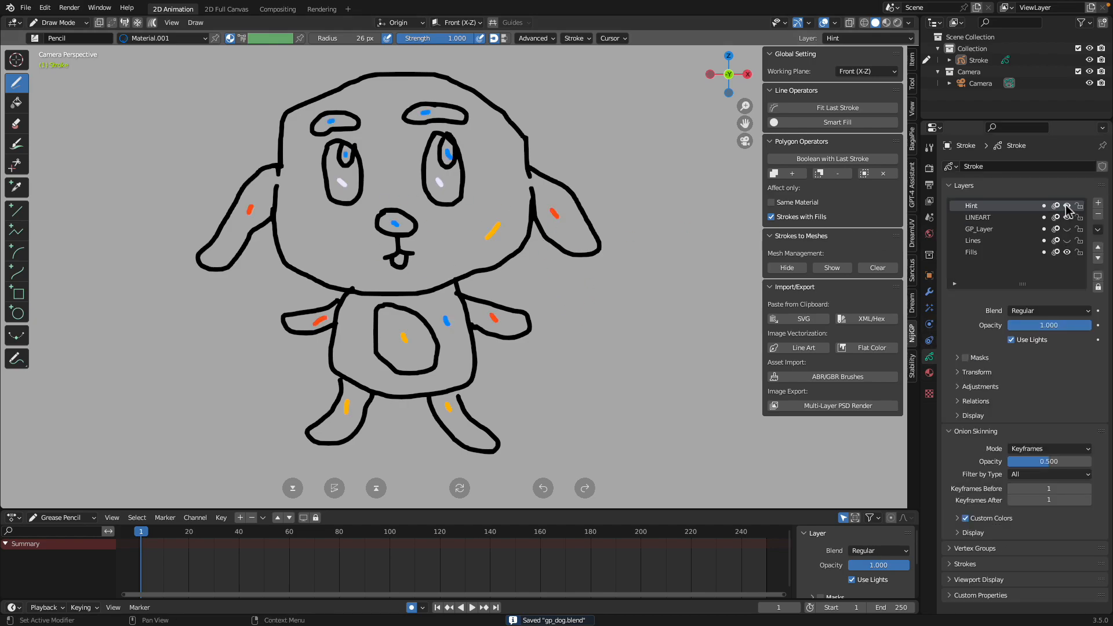
{"action": "left_click", "coordinate": [1067, 205]}
{"action": "left_click", "coordinate": [1067, 206]}
{"action": "left_click", "coordinate": [1067, 217]}
{"action": "left_click", "coordinate": [1067, 217]}
{"action": "left_click", "coordinate": [1067, 217]}
{"action": "left_click", "coordinate": [1067, 217]}
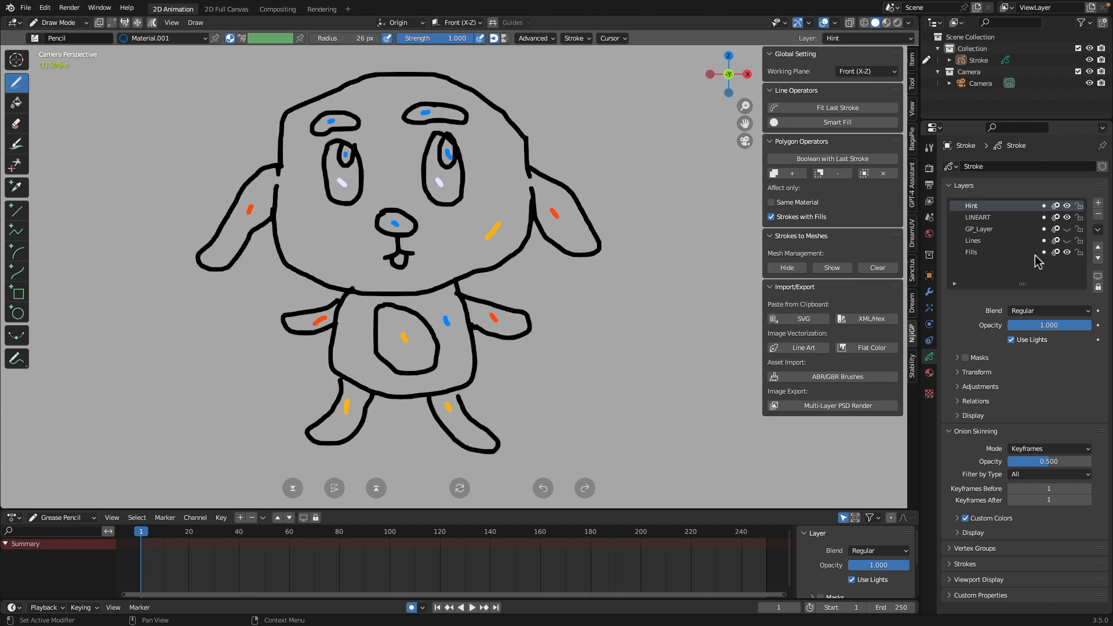
Make the Fills layer active, save the file and keep the drawing in Draw Mode
{"action": "left_click", "coordinate": [987, 253]}
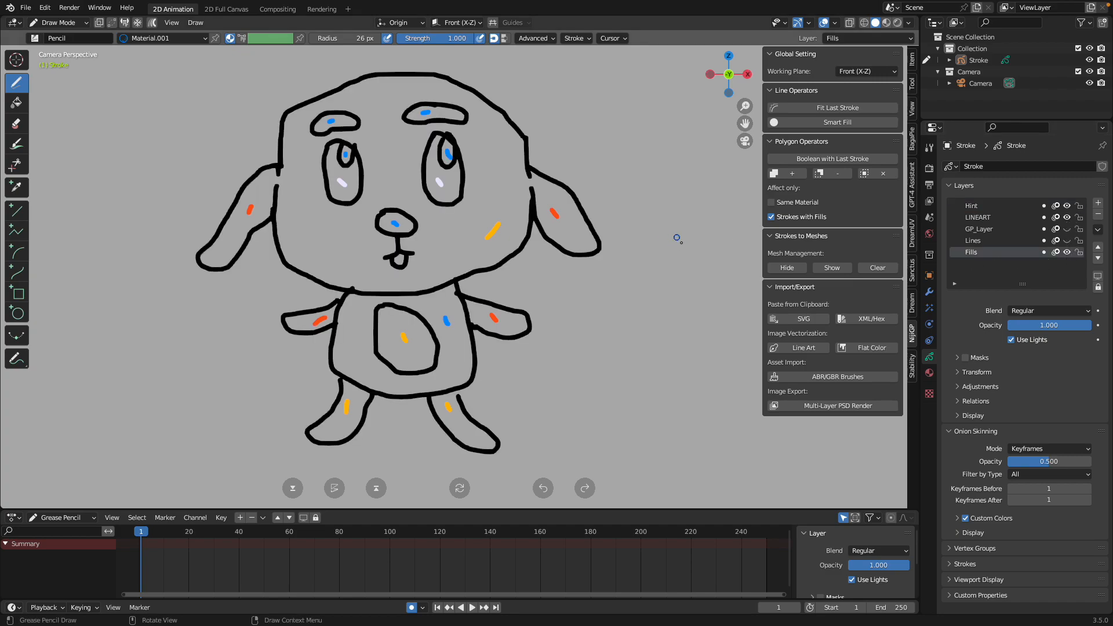
{"action": "key", "text": "ctrl+s"}
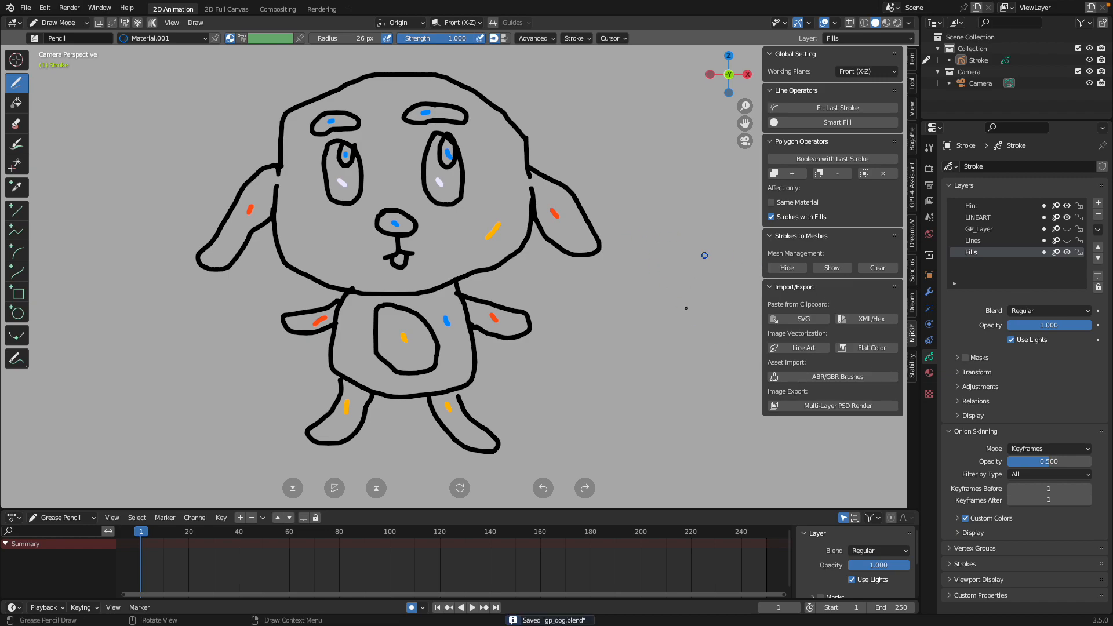
{"action": "left_click", "coordinate": [58, 23]}
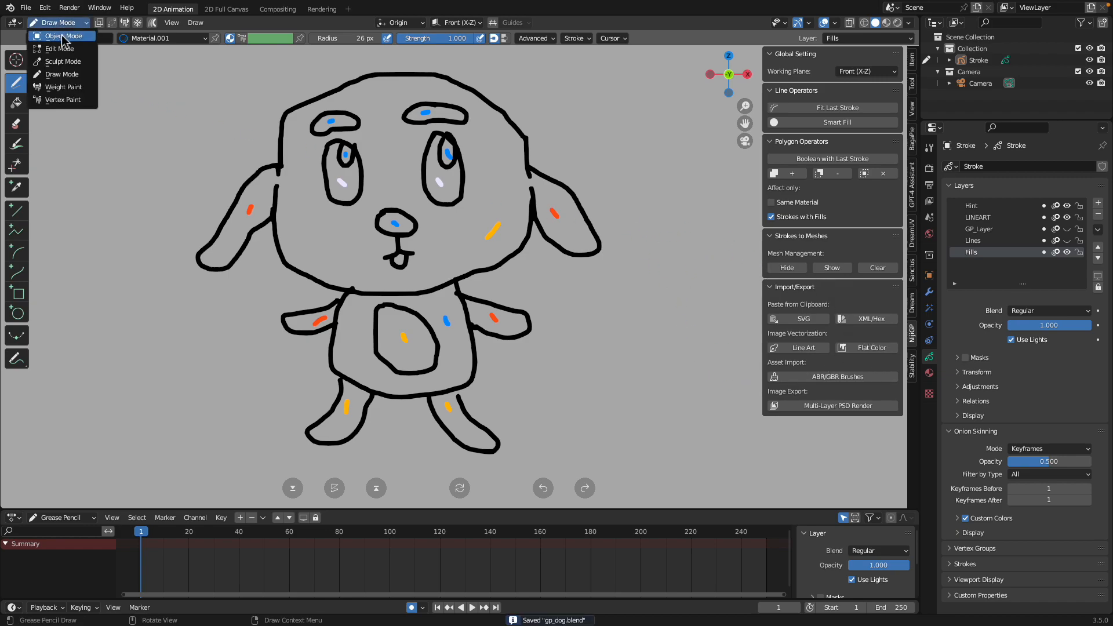
{"action": "left_click", "coordinate": [65, 72]}
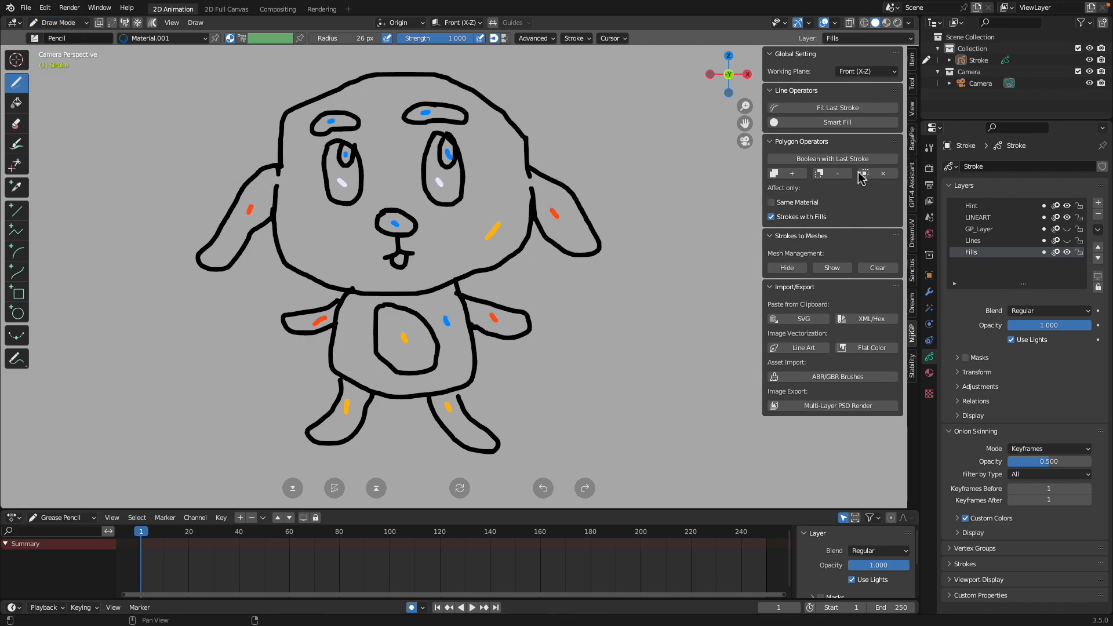
Run Smart Fill with LINEART as the line art layer, Hint as the hint layer and Fills as the fill layer
{"action": "left_click", "coordinate": [865, 123]}
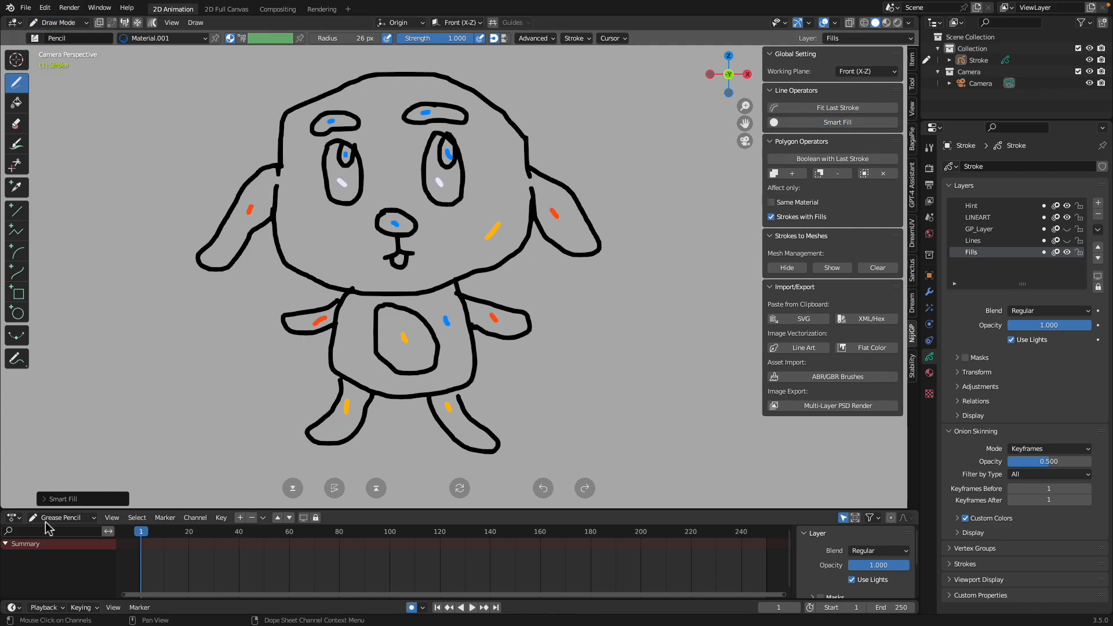
{"action": "left_click", "coordinate": [61, 499]}
{"action": "left_click", "coordinate": [150, 350]}
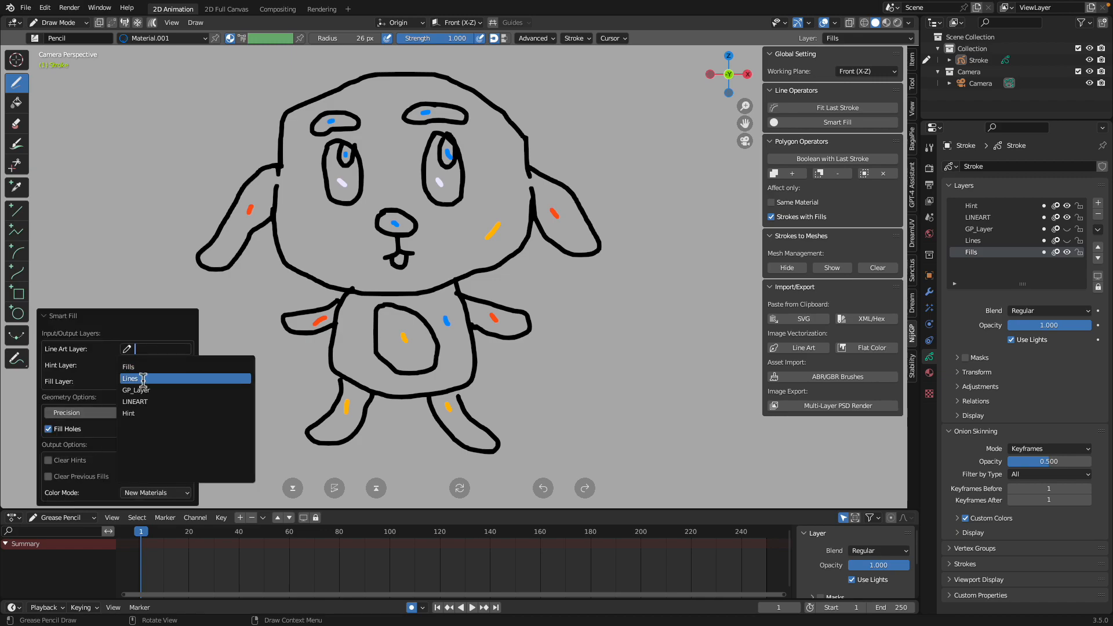
{"action": "left_click", "coordinate": [145, 402]}
{"action": "left_click", "coordinate": [156, 367]}
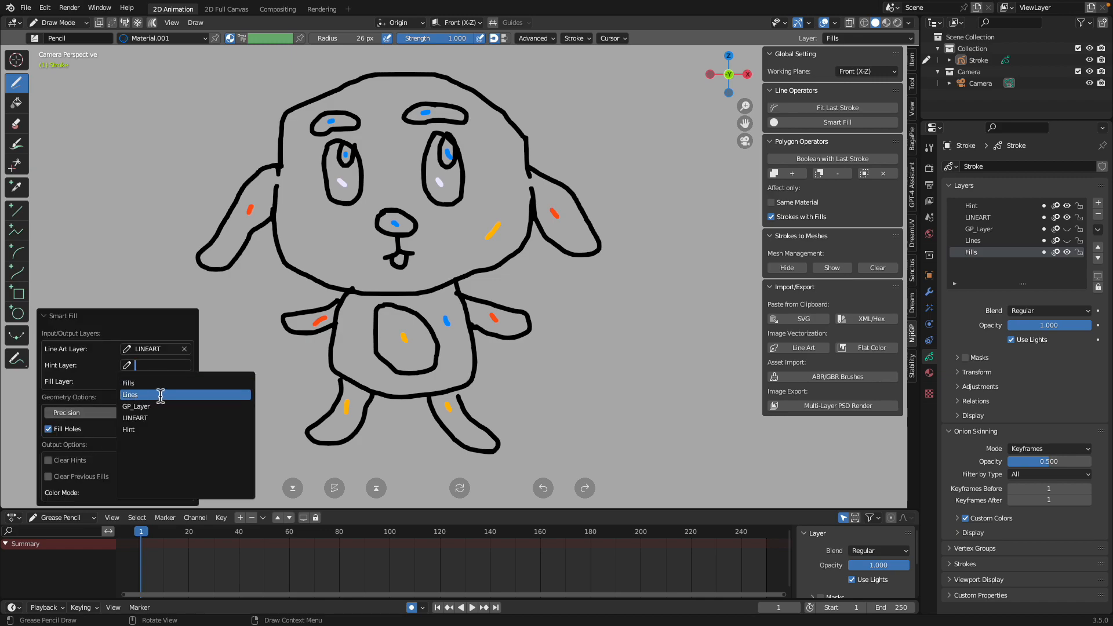
{"action": "left_click", "coordinate": [149, 430]}
{"action": "left_click", "coordinate": [155, 383]}
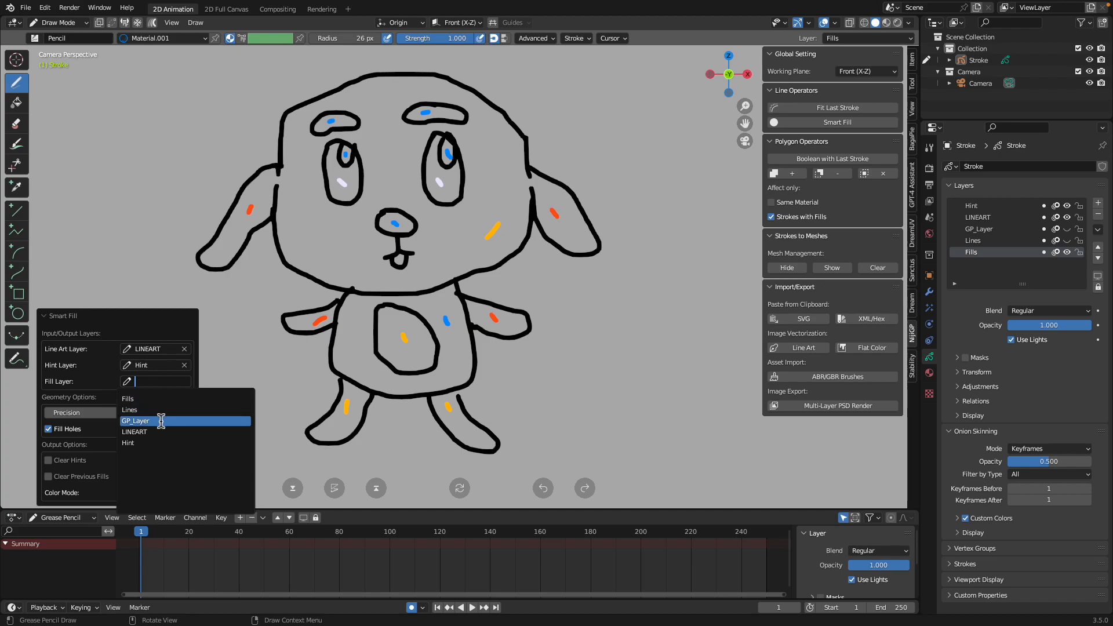
{"action": "left_click", "coordinate": [154, 399]}
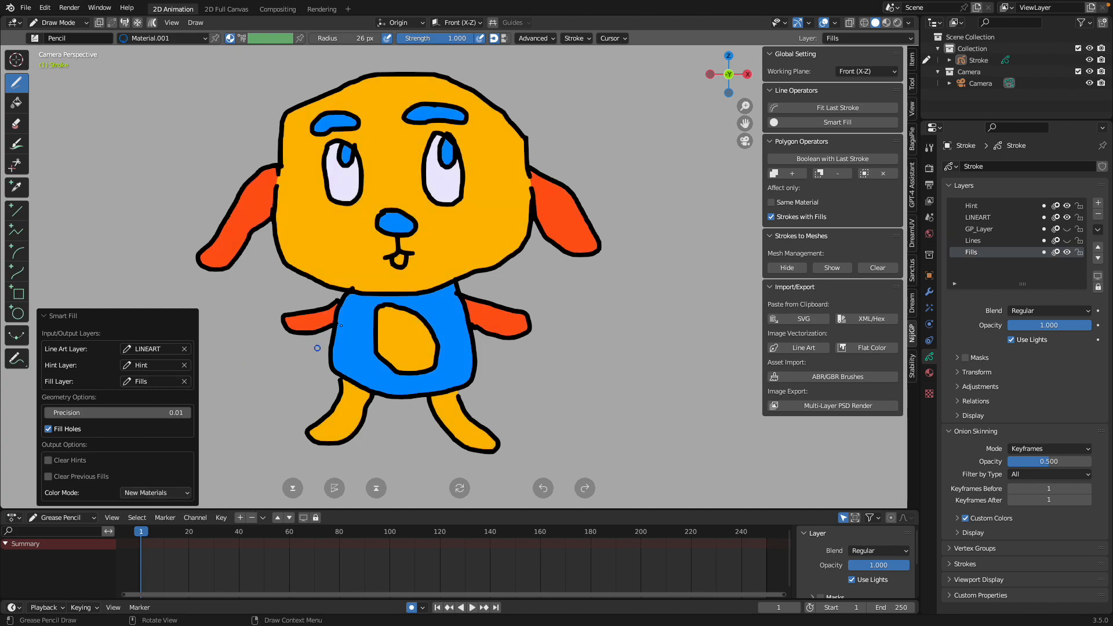
Switch the drawing to Object Mode and save the file
{"action": "left_click", "coordinate": [58, 23]}
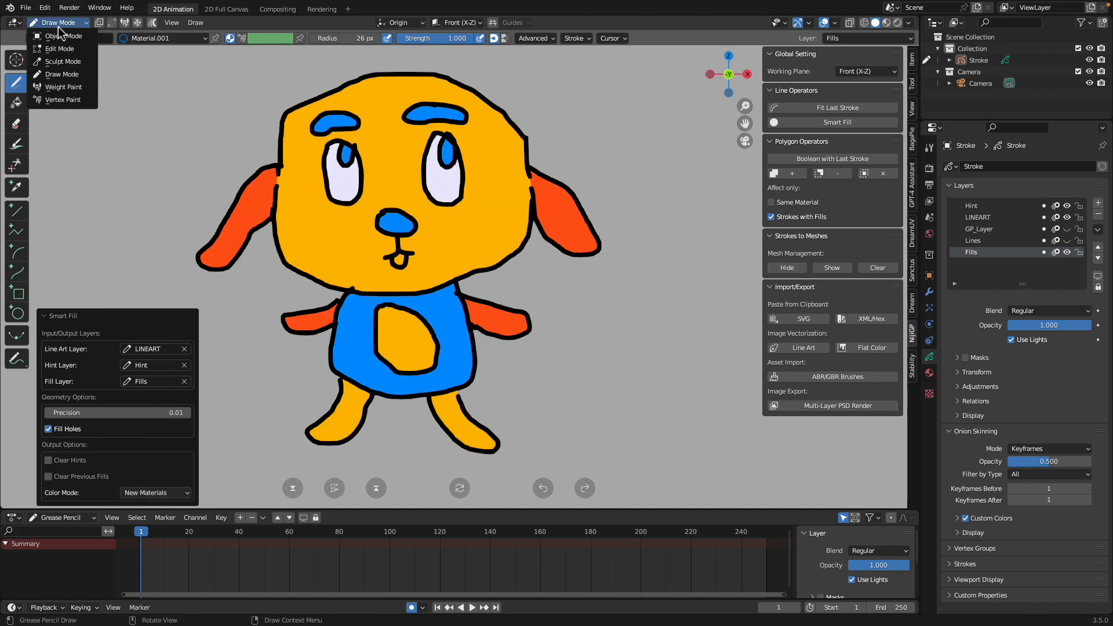
{"action": "left_click", "coordinate": [61, 29]}
{"action": "key", "text": "ctrl+s"}
Select the dog drawing, enlarge it and move it into the left half of the camera frame, finishing with a 1.291 scale
{"action": "middle_click_drag", "start_coordinate": [516, 232], "coordinate": [518, 236], "text": "shift"}
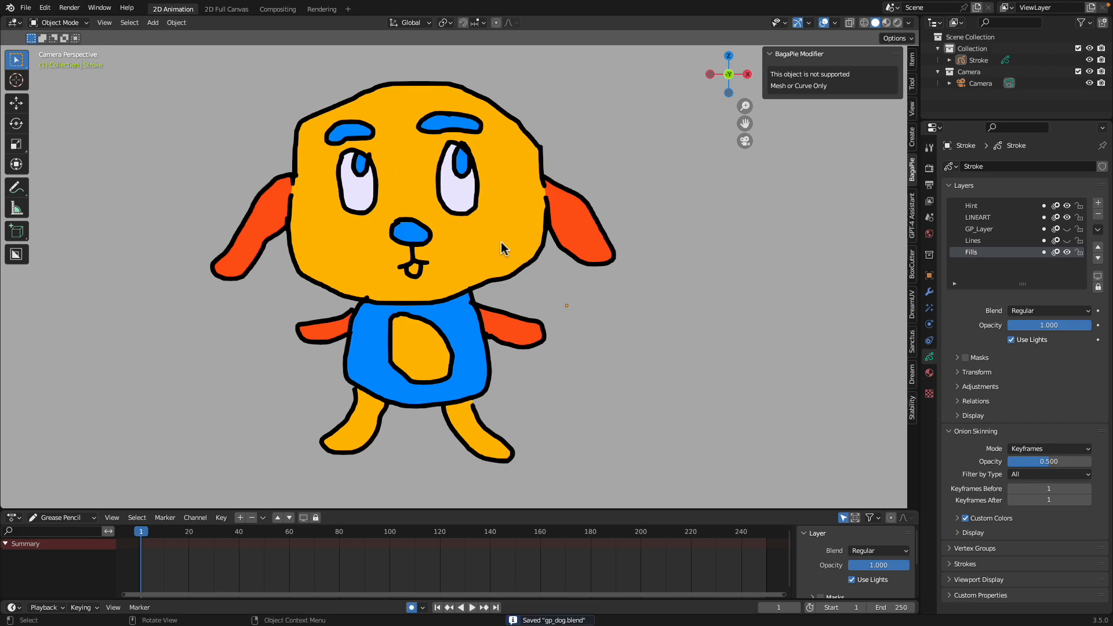
{"action": "scroll", "coordinate": [570, 257], "scroll_direction": "down", "scroll_amount": 5}
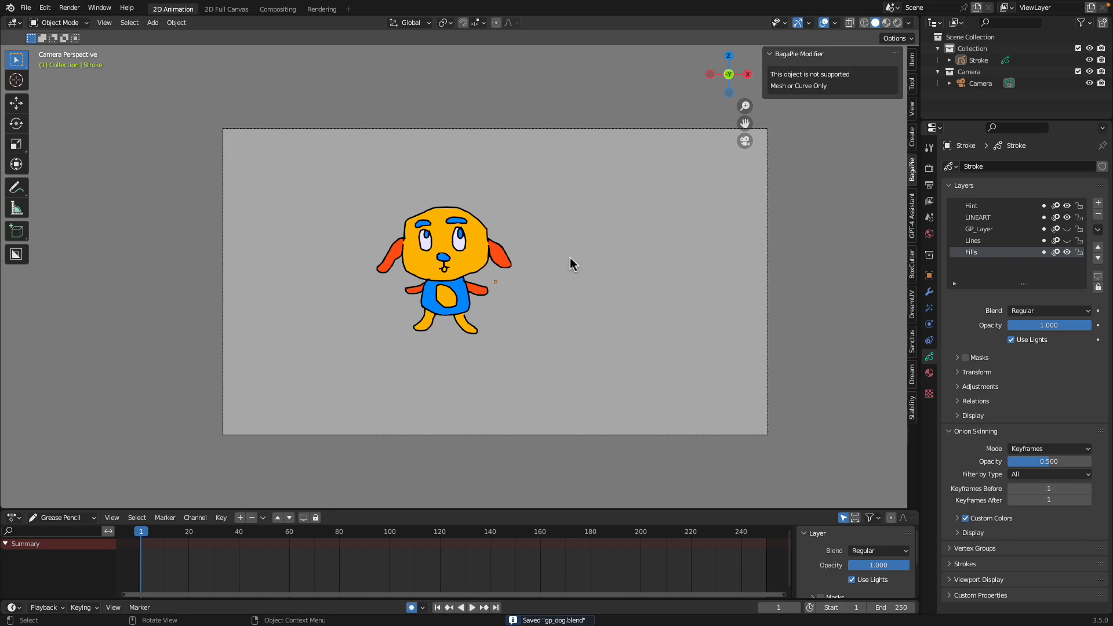
{"action": "scroll", "coordinate": [569, 258], "scroll_direction": "up", "scroll_amount": 2}
{"action": "left_click", "coordinate": [490, 264]}
{"action": "scroll", "coordinate": [509, 278], "scroll_direction": "down", "scroll_amount": 3}
{"action": "key", "text": "s"}
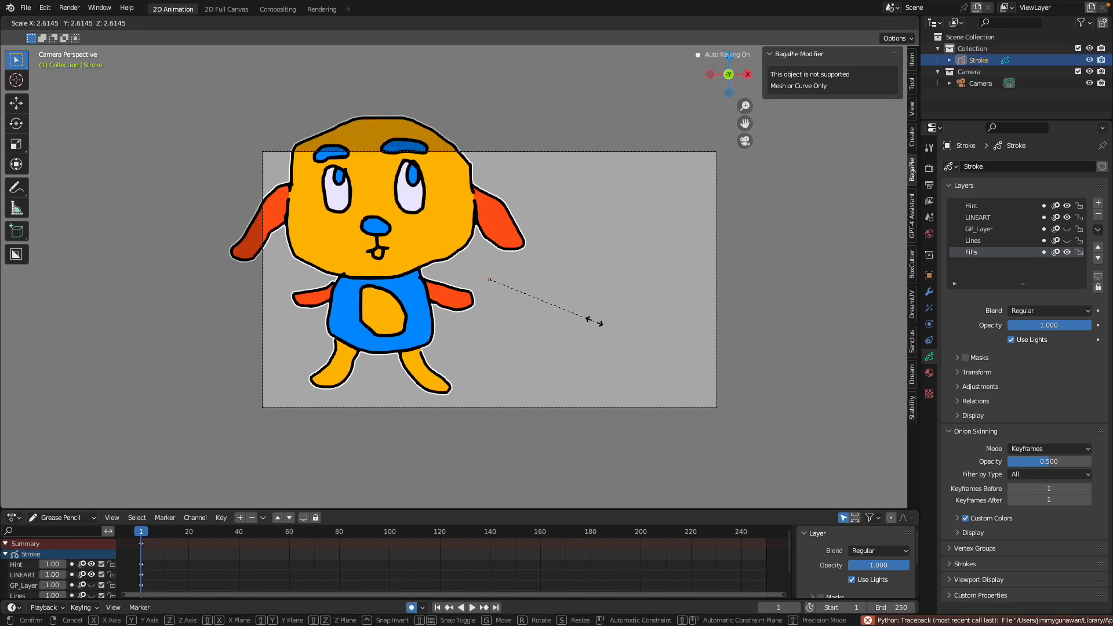
{"action": "left_click", "coordinate": [545, 313]}
{"action": "key", "text": "g"}
{"action": "left_click", "coordinate": [534, 345]}
{"action": "key", "text": "s"}
{"action": "left_click", "coordinate": [559, 349]}
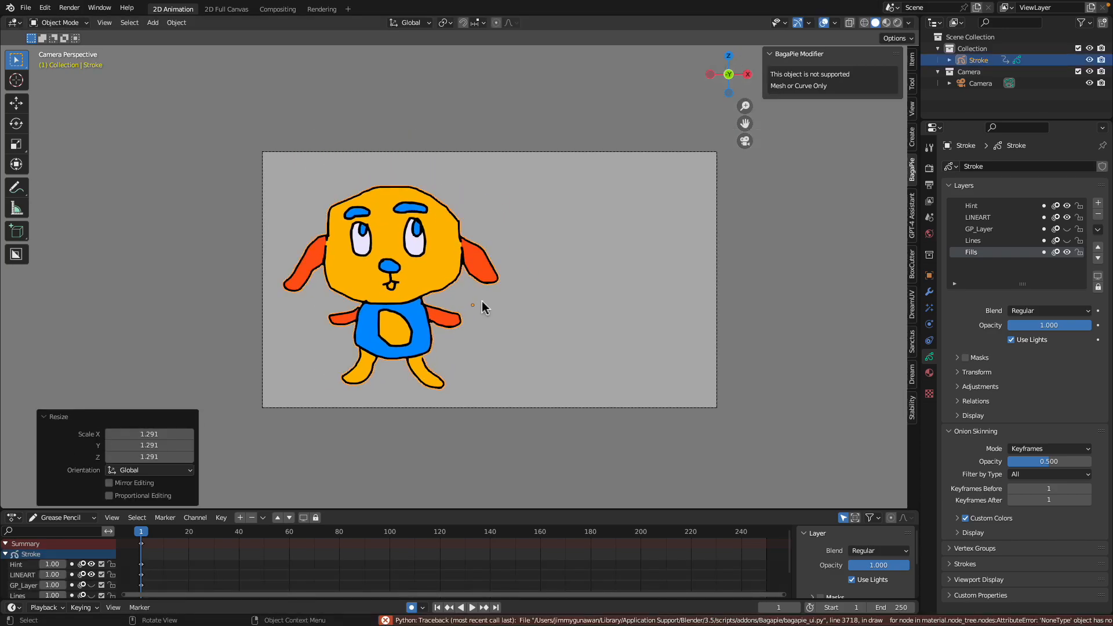
Duplicate the dog drawing about 3.98 m along X beside the original and delete the copy
{"action": "key", "text": "shift+d"}
{"action": "left_click", "coordinate": [652, 313]}
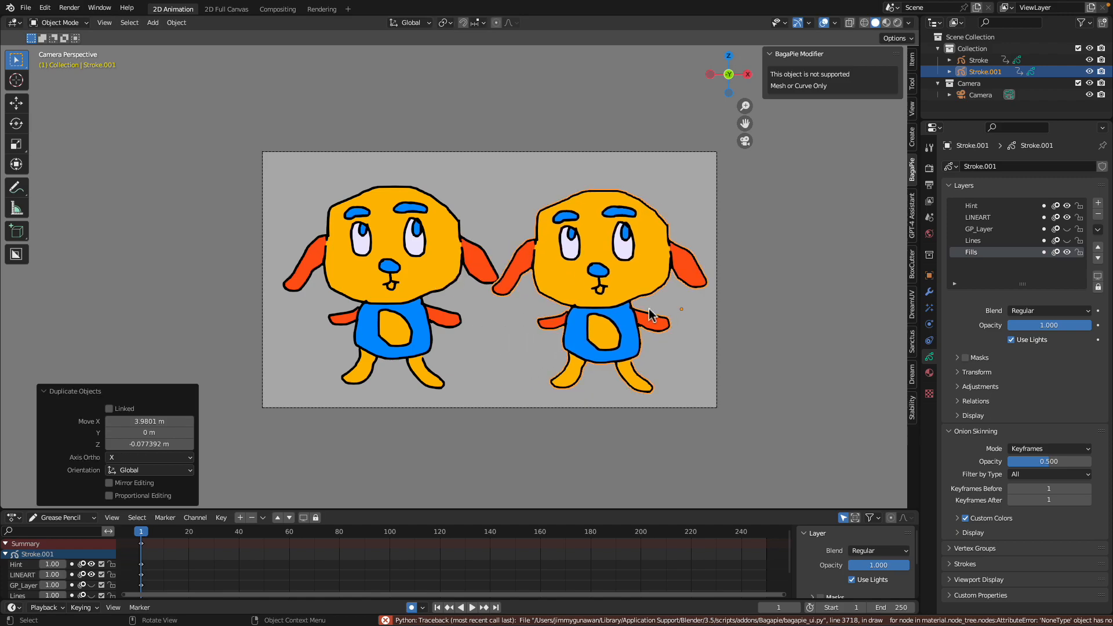
{"action": "key", "text": "x"}
{"action": "left_click", "coordinate": [580, 261]}
Select the original dog drawing and save the file
{"action": "left_click", "coordinate": [461, 255]}
{"action": "scroll", "coordinate": [459, 251], "scroll_direction": "up", "scroll_amount": 2}
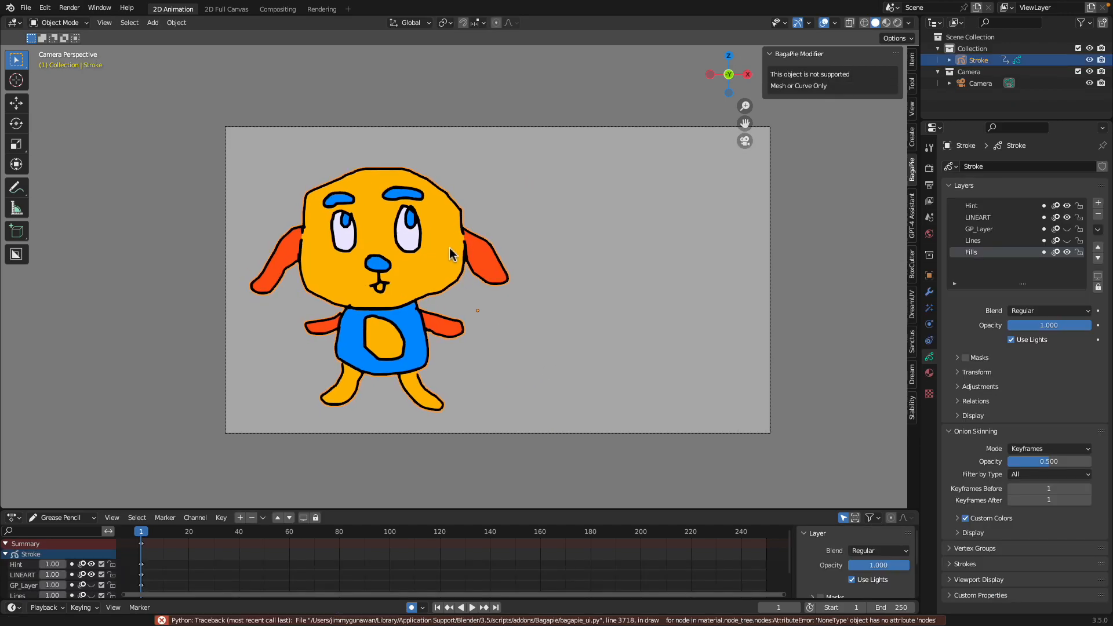
{"action": "key", "text": "ctrl+s"}
{"action": "middle_click_drag", "start_coordinate": [458, 251], "coordinate": [442, 228], "text": "shift"}
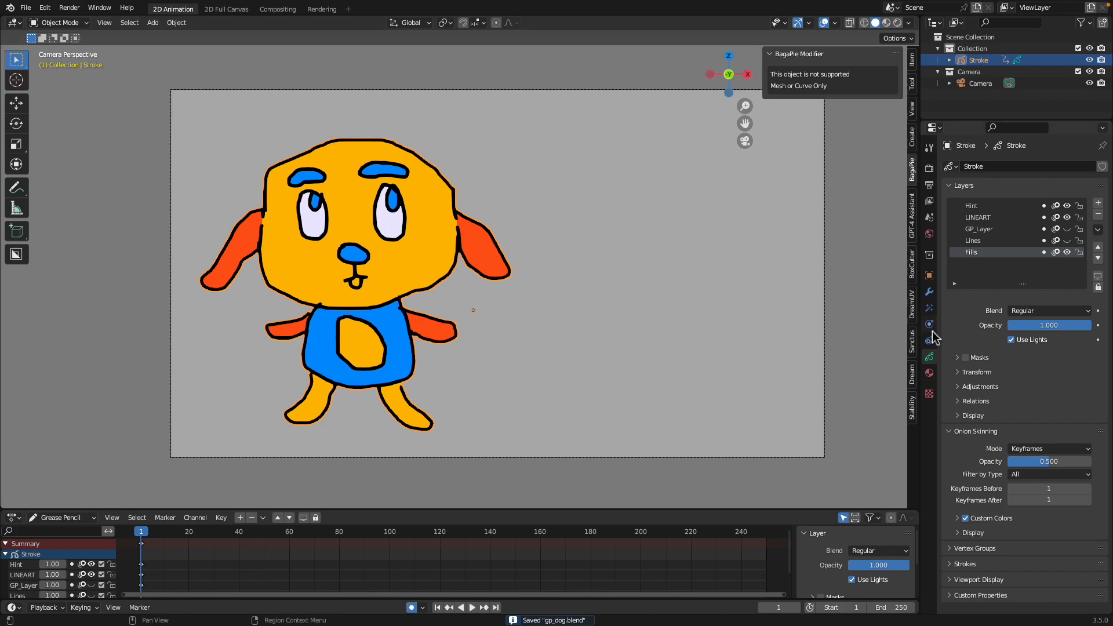
Return to Draw Mode and export a multi-layer PSD render of all Grease Pencil objects to the Desktop as gp_dog.psd
{"action": "left_click", "coordinate": [64, 22]}
{"action": "left_click", "coordinate": [63, 73]}
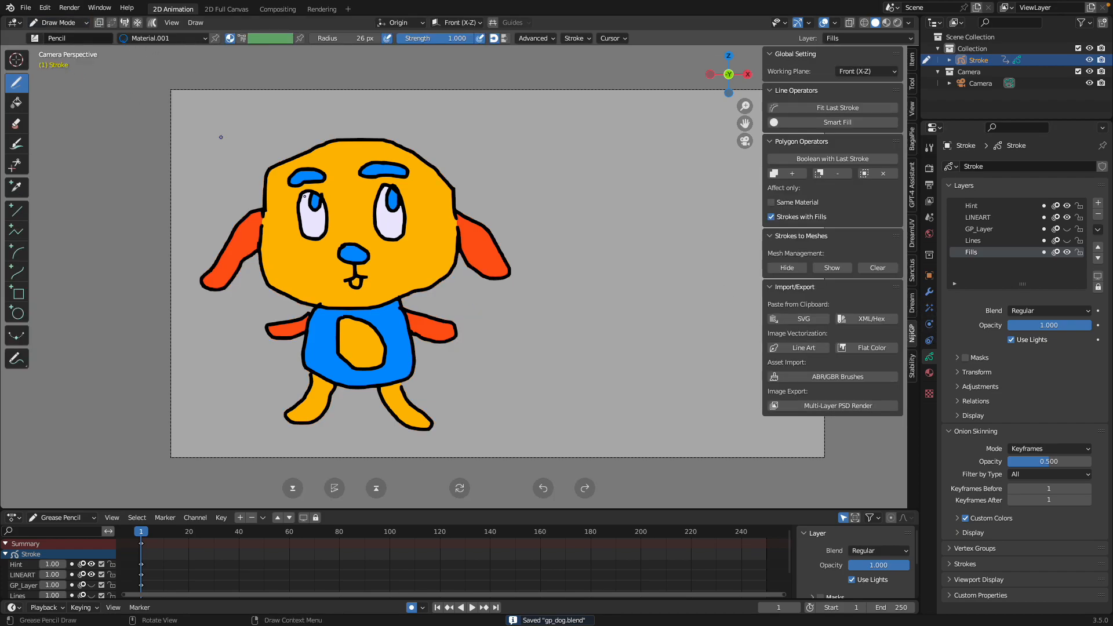
{"action": "left_click", "coordinate": [847, 406]}
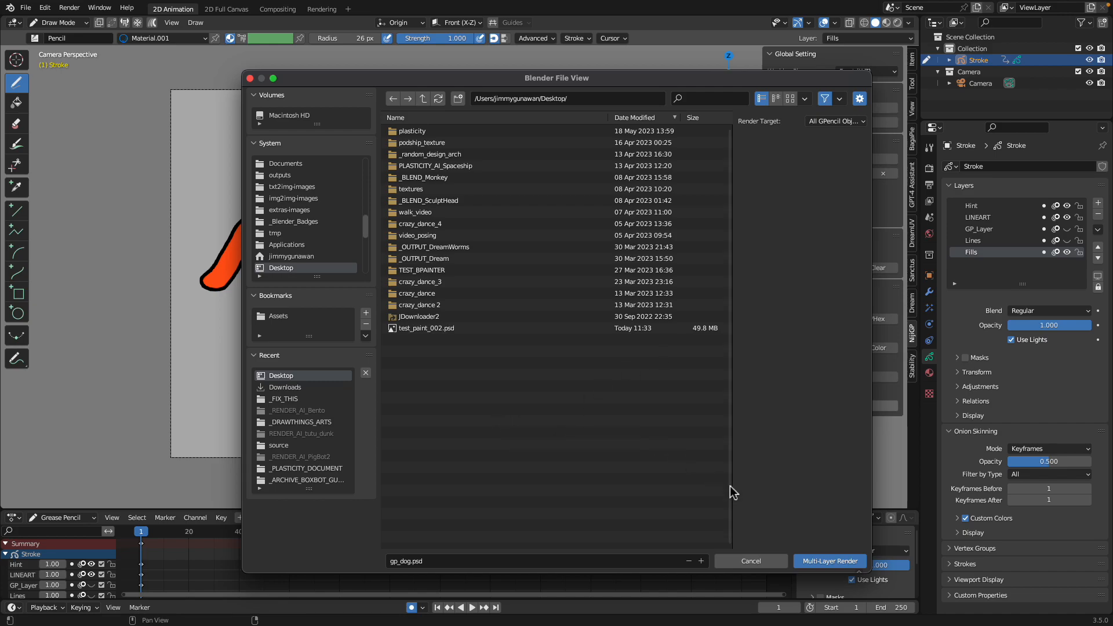
{"action": "left_click", "coordinate": [812, 558]}
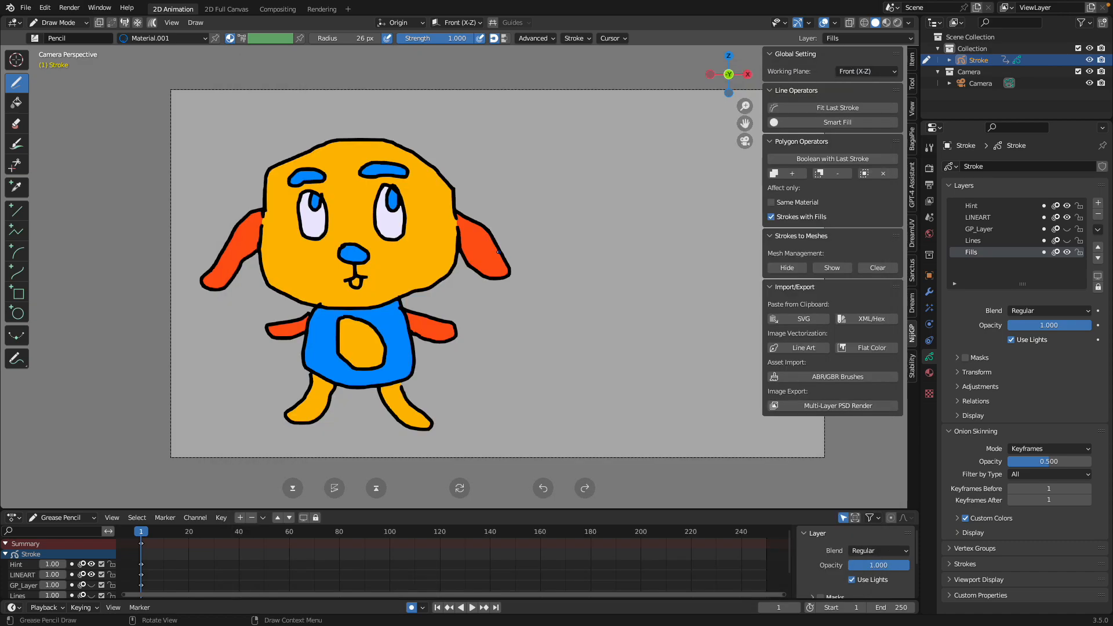
Switch to Safari and load Photopea in a new browser tab
{"action": "key", "text": "ctrl+Left"}
{"action": "left_click", "coordinate": [1043, 30]}
{"action": "type", "text": "photo"}
{"action": "key", "text": "Return"}
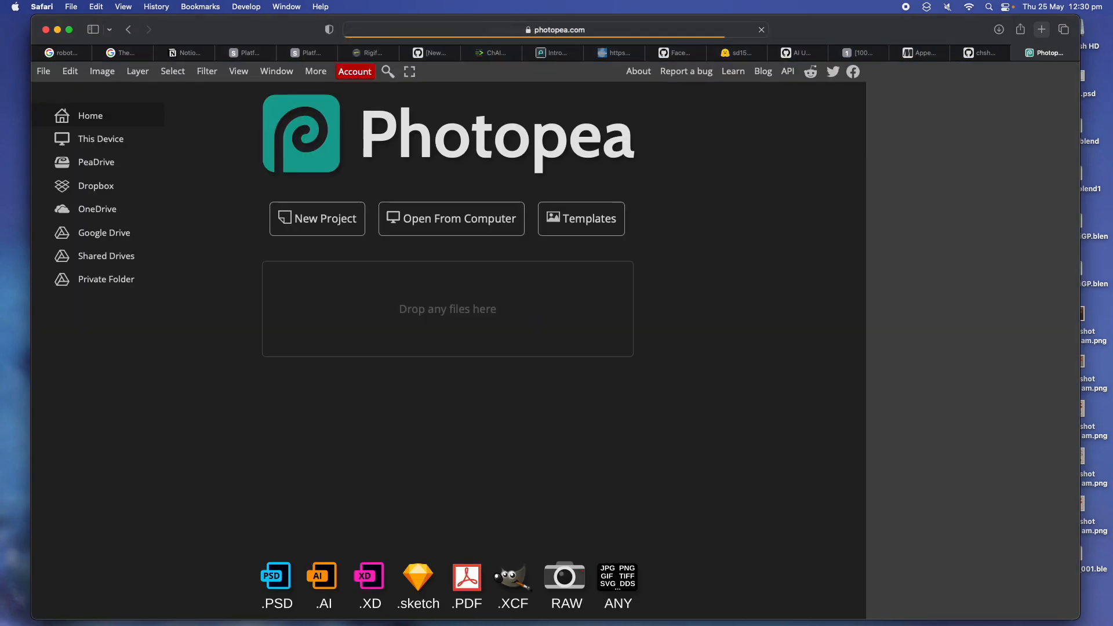
Open gp_dog.psd from the Desktop in Photopea, sorting the files by newest modification date to find it
{"action": "left_click", "coordinate": [462, 232]}
{"action": "left_click", "coordinate": [503, 137]}
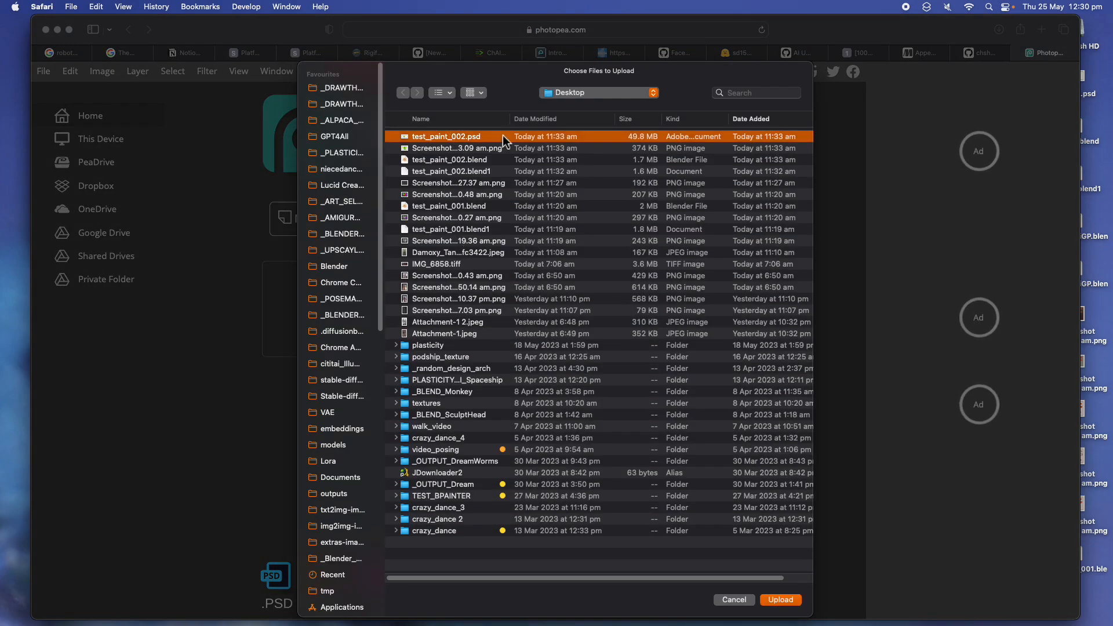
{"action": "left_click", "coordinate": [536, 119]}
{"action": "left_click", "coordinate": [536, 119]}
{"action": "left_click", "coordinate": [536, 119]}
{"action": "left_click", "coordinate": [516, 137]}
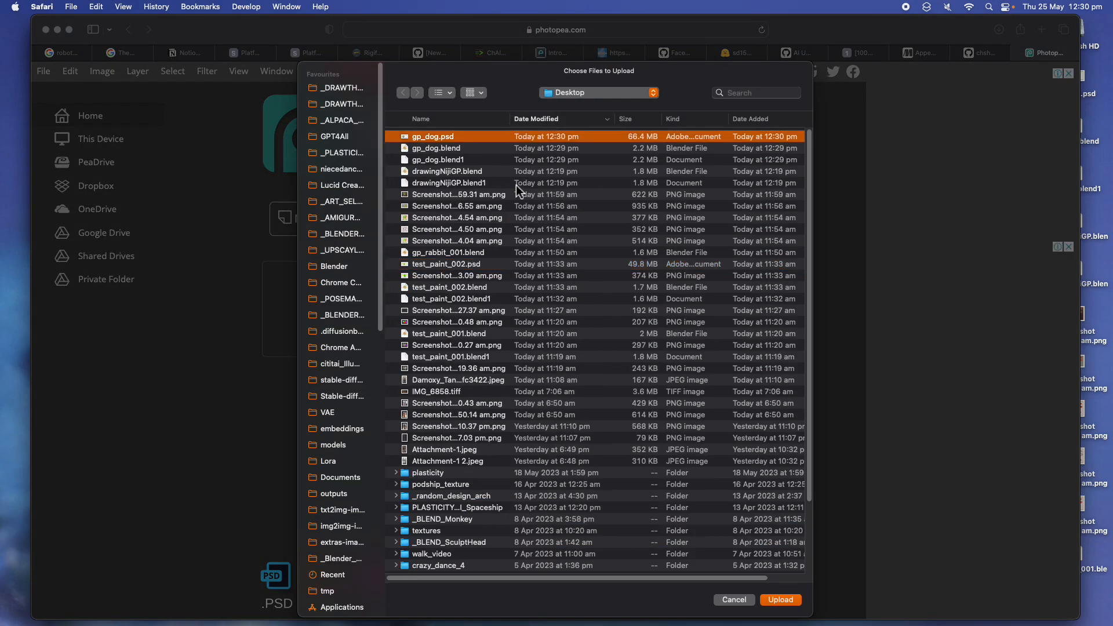
{"action": "left_click", "coordinate": [767, 600]}
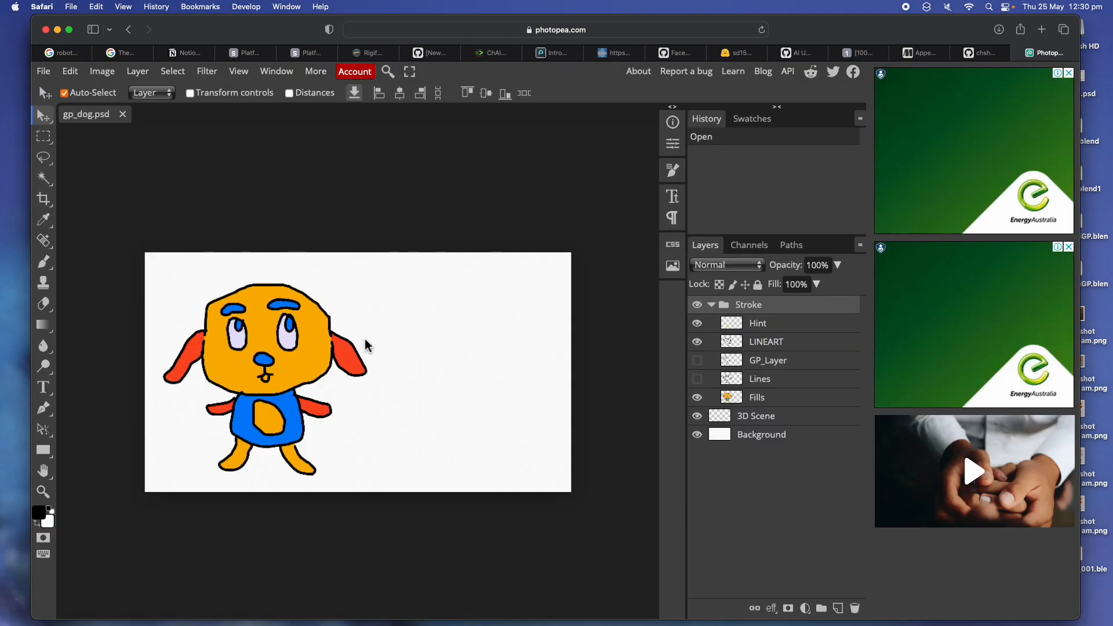
Toggle the top layers' visibility, leaving Hint and LINEART hidden and GP_Layer shown over the fills
{"action": "left_click", "coordinate": [697, 324]}
{"action": "left_click", "coordinate": [698, 323]}
{"action": "left_click", "coordinate": [698, 342]}
{"action": "left_click", "coordinate": [698, 360]}
{"action": "left_click", "coordinate": [698, 342]}
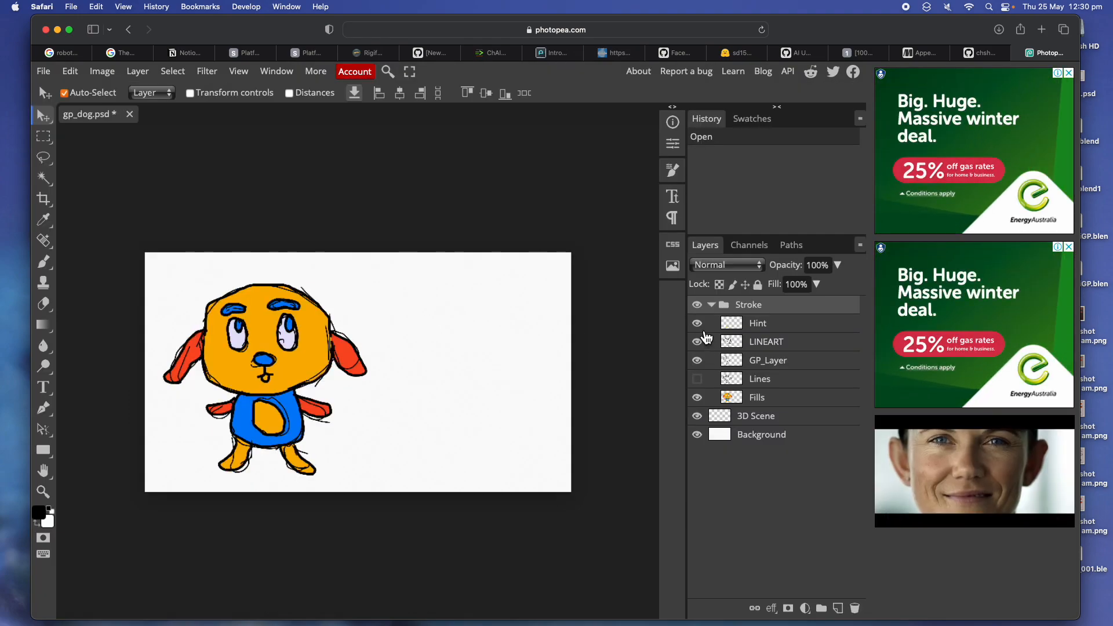
{"action": "left_click", "coordinate": [700, 327]}
{"action": "left_click", "coordinate": [699, 342]}
{"action": "left_click", "coordinate": [698, 360]}
{"action": "left_click", "coordinate": [699, 360]}
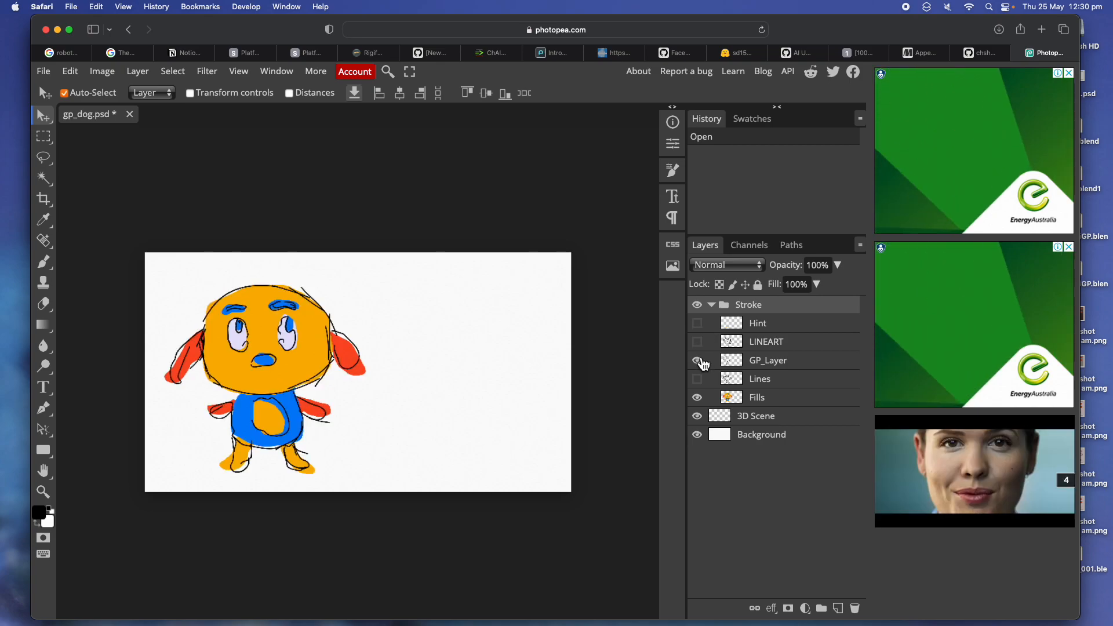
Compare the GP_Layer and Lines sketches over the fills by toggling them, leaving both layers hidden
{"action": "scroll", "coordinate": [356, 352], "scroll_direction": "up", "scroll_amount": 1}
{"action": "key", "text": "super+plus"}
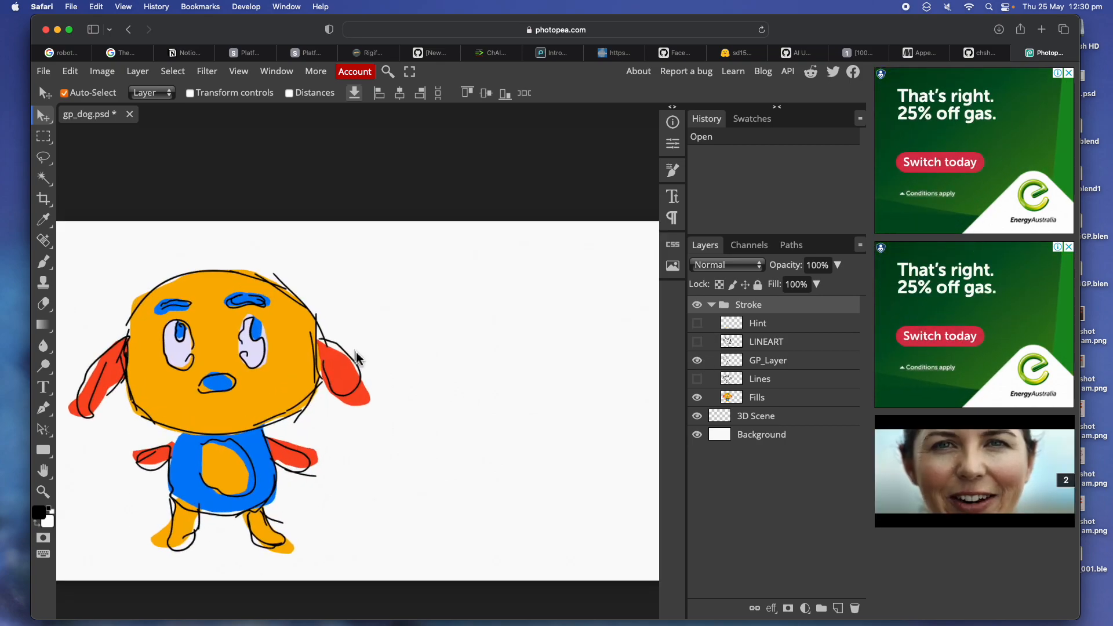
{"action": "scroll", "coordinate": [383, 362], "scroll_direction": "down", "scroll_amount": 1}
{"action": "left_click", "coordinate": [700, 377]}
{"action": "left_click", "coordinate": [701, 376]}
{"action": "left_click", "coordinate": [700, 363]}
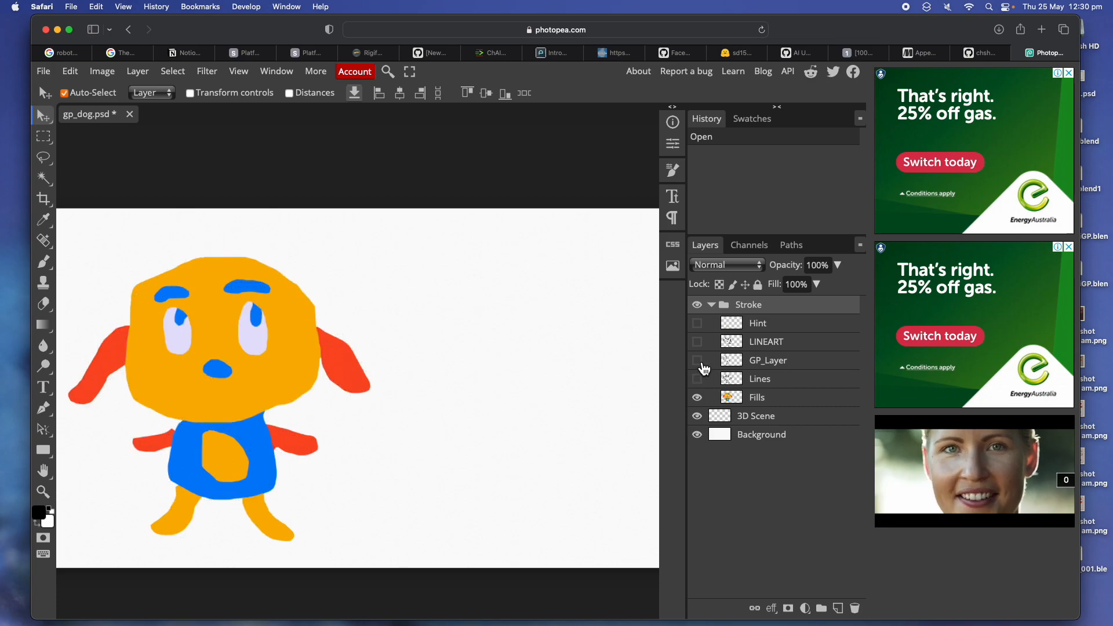
{"action": "left_click", "coordinate": [700, 364]}
{"action": "left_click", "coordinate": [701, 366]}
{"action": "left_click", "coordinate": [700, 376]}
{"action": "left_click", "coordinate": [700, 376]}
{"action": "left_click", "coordinate": [701, 376]}
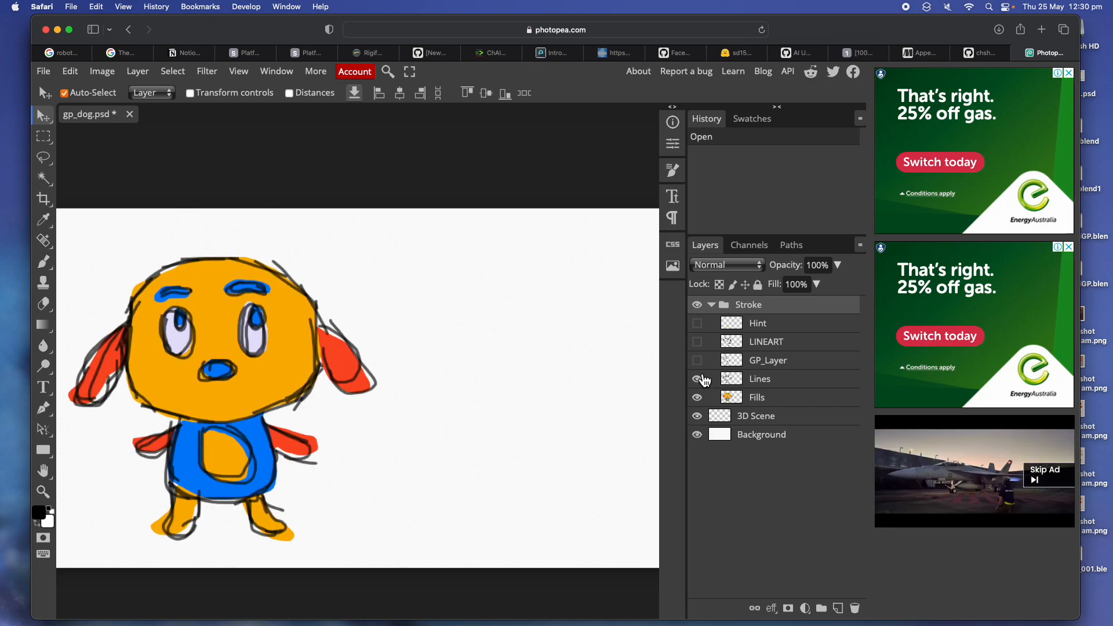
{"action": "left_click", "coordinate": [701, 377]}
Show the LINEART layer over the fills and hide the white Background layer
{"action": "left_click", "coordinate": [700, 342]}
{"action": "left_click", "coordinate": [700, 342]}
{"action": "left_click", "coordinate": [701, 342]}
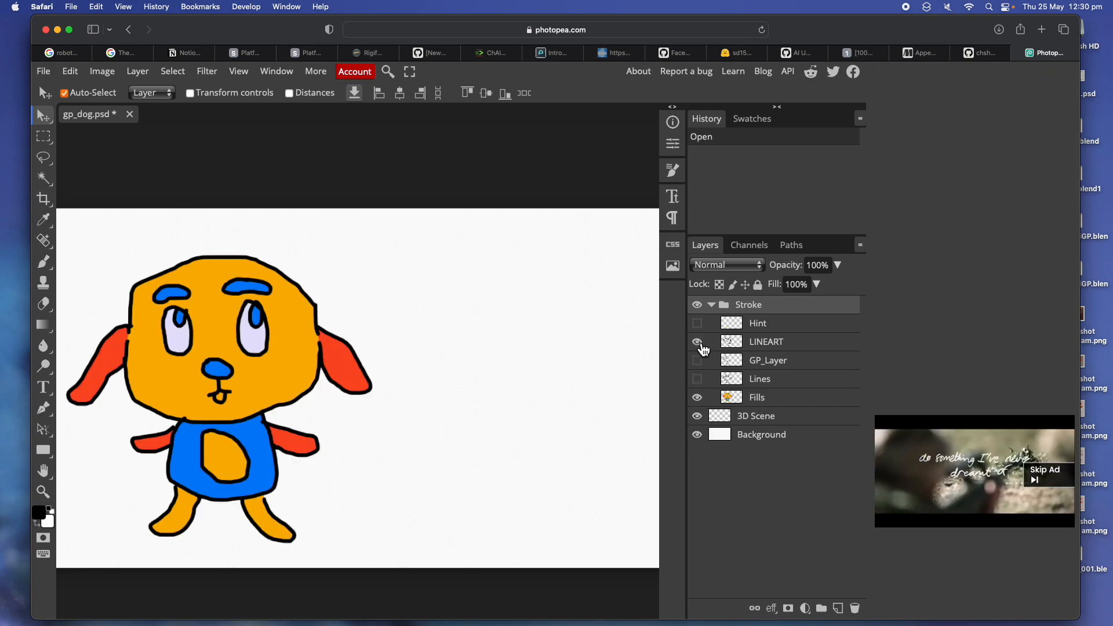
{"action": "left_click", "coordinate": [700, 436]}
{"action": "left_click", "coordinate": [700, 436]}
{"action": "left_click", "coordinate": [701, 436]}
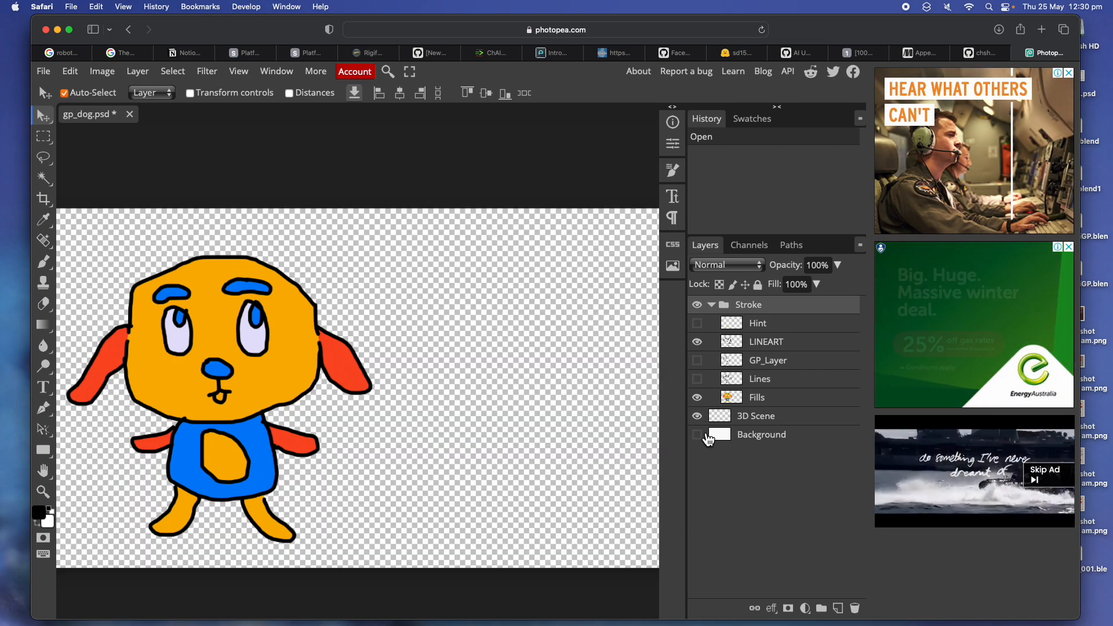
{"action": "left_click", "coordinate": [703, 435]}
{"action": "left_click", "coordinate": [703, 435]}
{"action": "scroll", "coordinate": [348, 344], "scroll_direction": "down", "scroll_amount": 1}
{"action": "key", "text": "super+minus"}
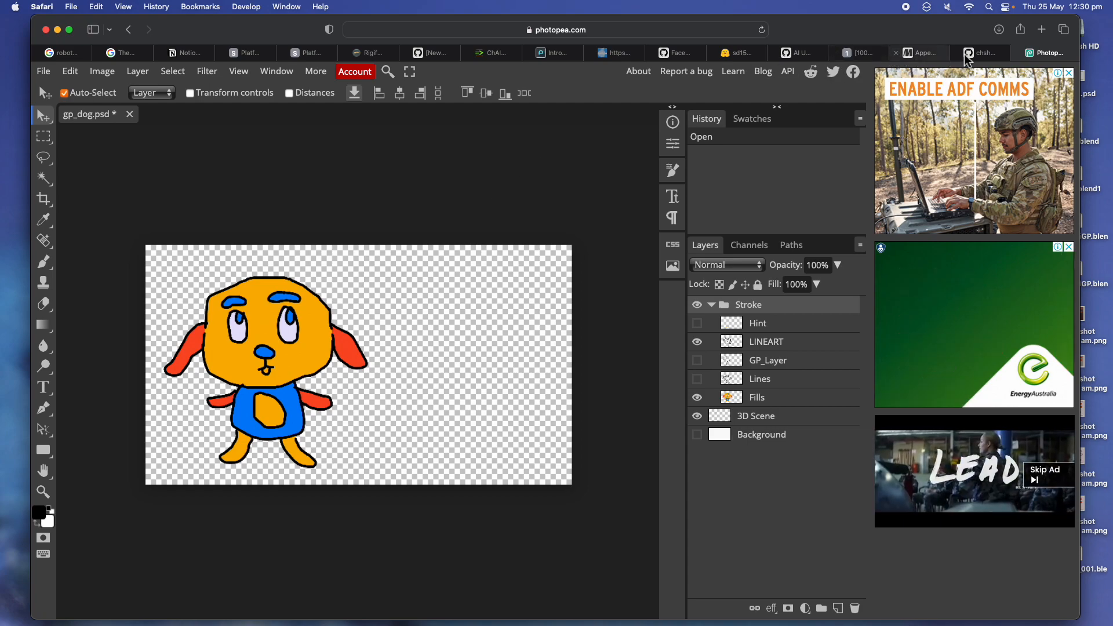
Stay on the Photopea page, show the Background layer again and save gp_dog.psd
{"action": "left_click", "coordinate": [1019, 53]}
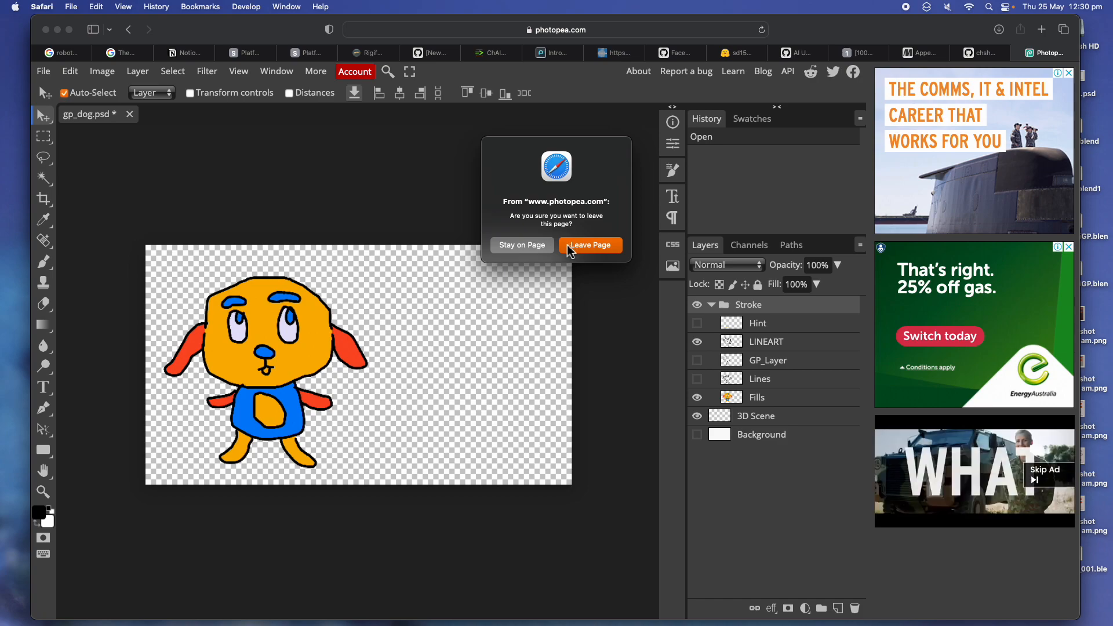
{"action": "left_click", "coordinate": [544, 248]}
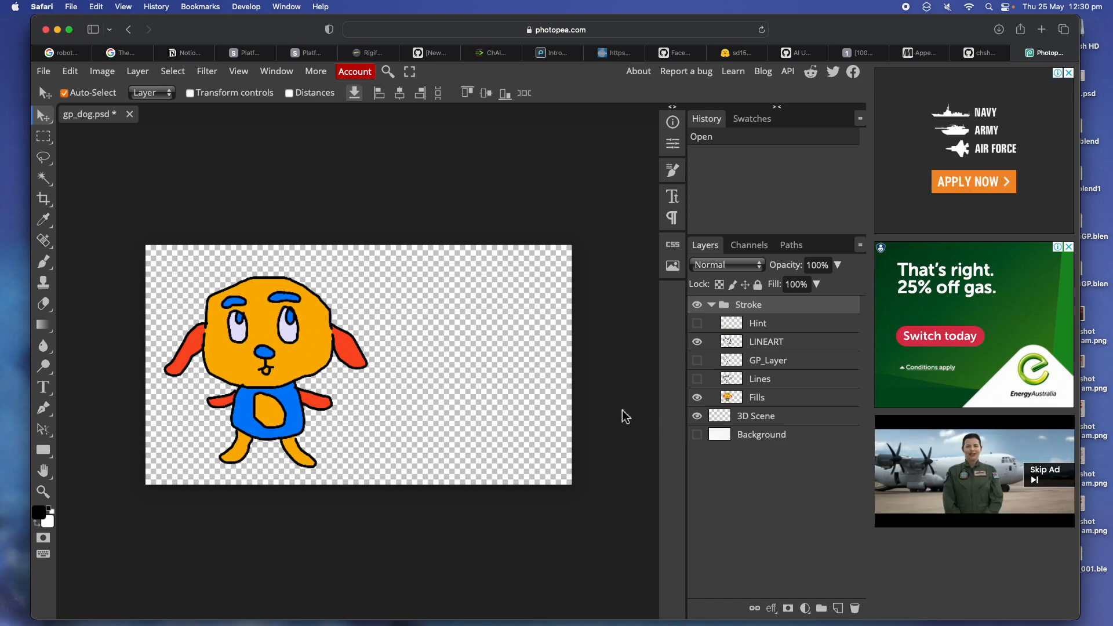
{"action": "left_click", "coordinate": [697, 434]}
{"action": "key", "text": "super+s"}
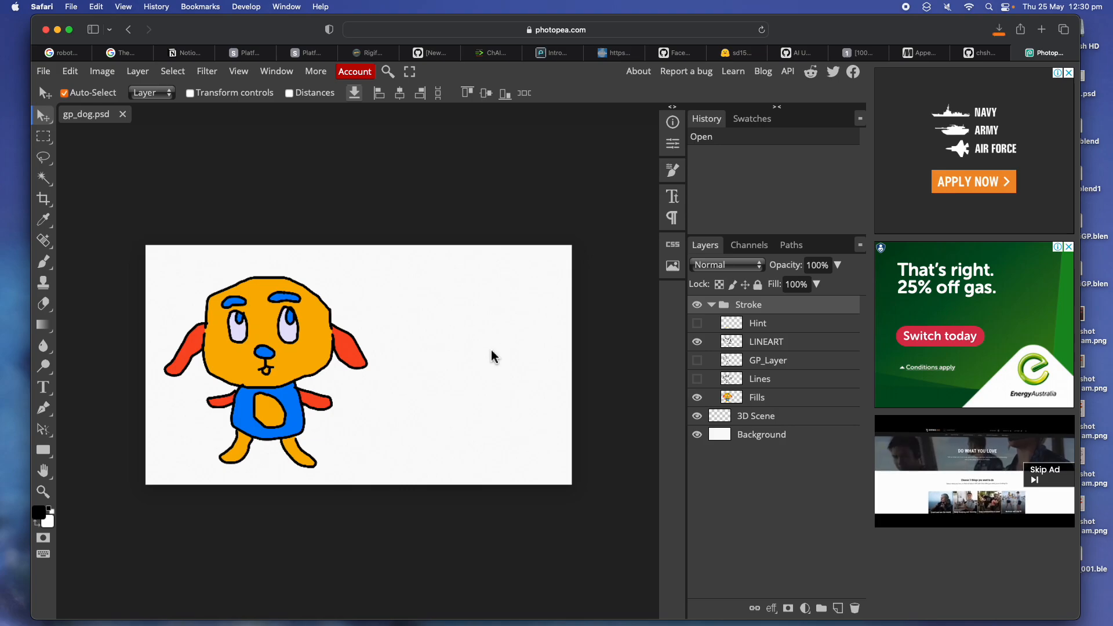
Switch to Blender and make Hint the active layer of the dog drawing
{"action": "key", "text": "ctrl+Right"}
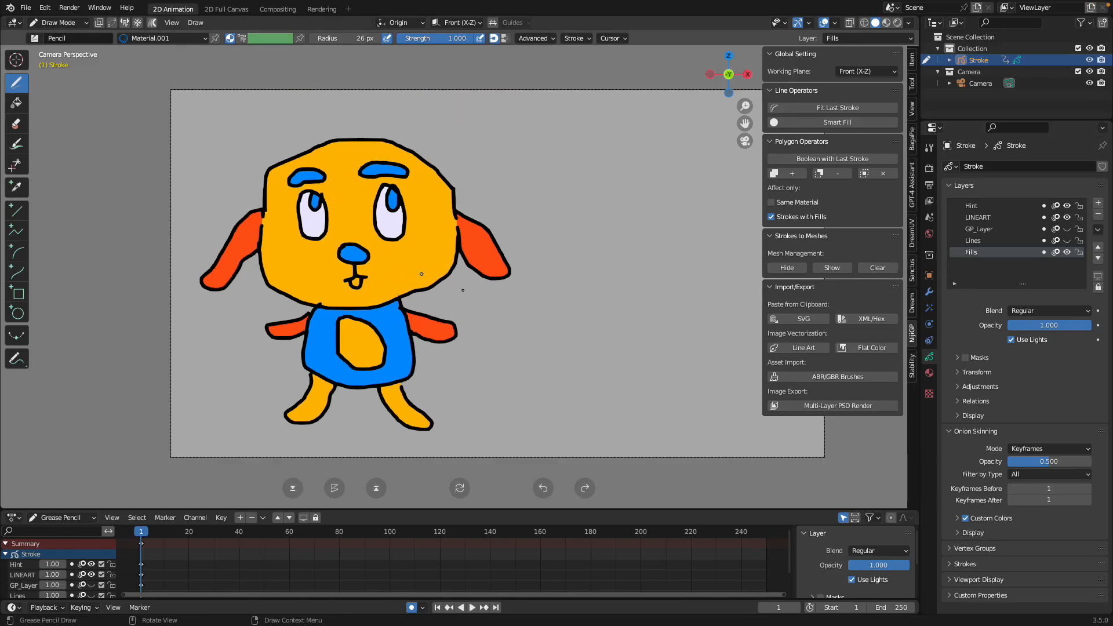
{"action": "left_click", "coordinate": [974, 206]}
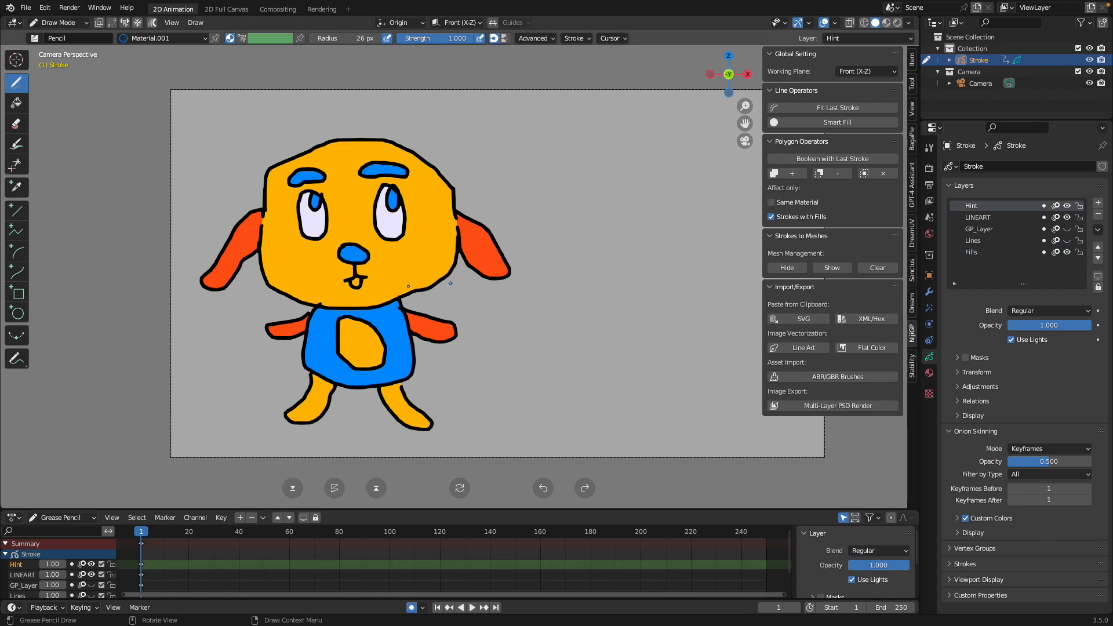
{"action": "scroll", "coordinate": [356, 272], "scroll_direction": "up", "scroll_amount": 2}
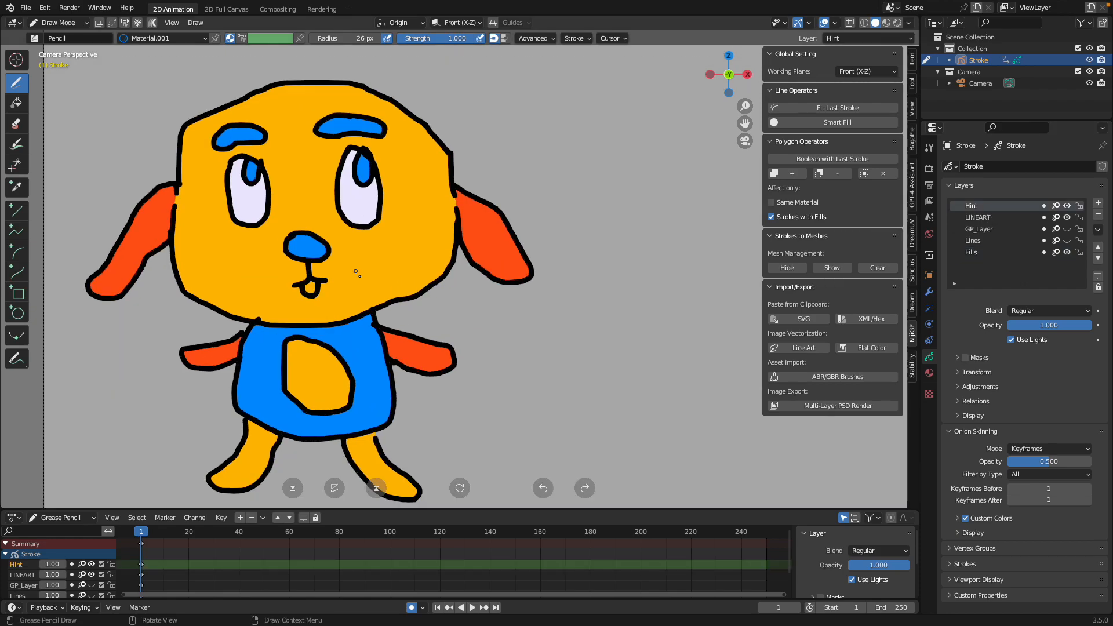
Add a new material to the Stroke object with a pink stroke base colour: hue 0.903, saturation 0.609, value 1.000
{"action": "left_click", "coordinate": [929, 373]}
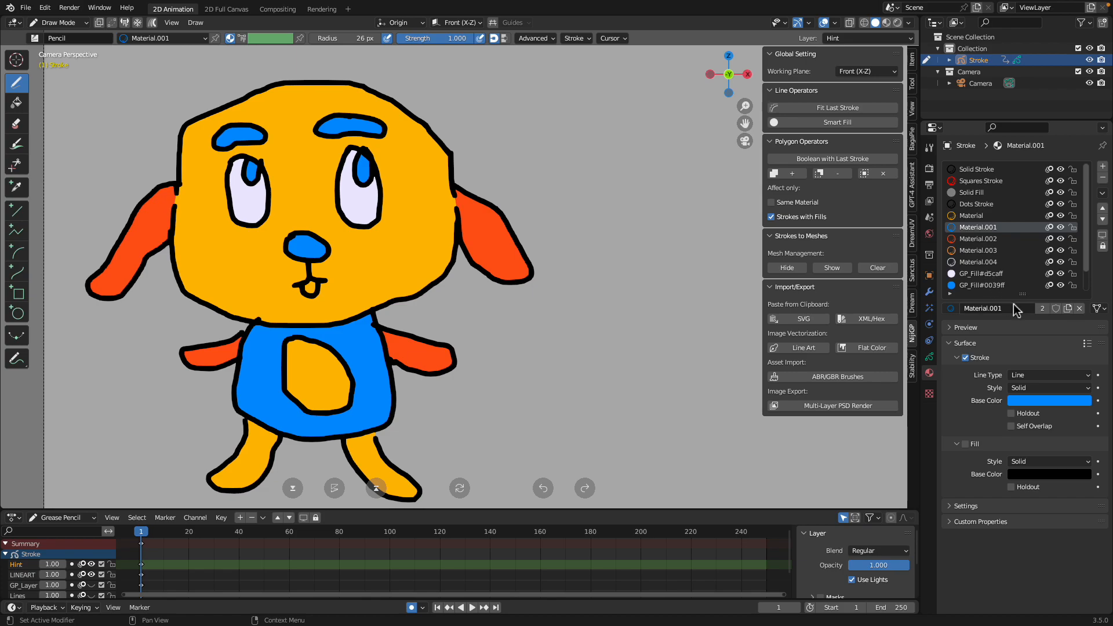
{"action": "left_click", "coordinate": [1103, 167]}
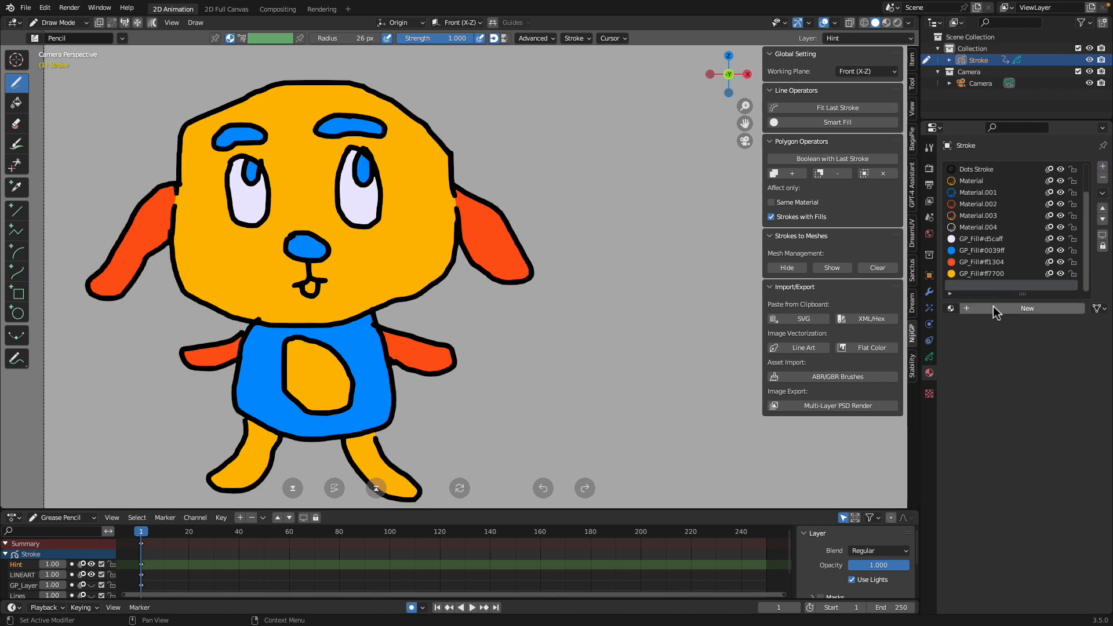
{"action": "left_click", "coordinate": [995, 310]}
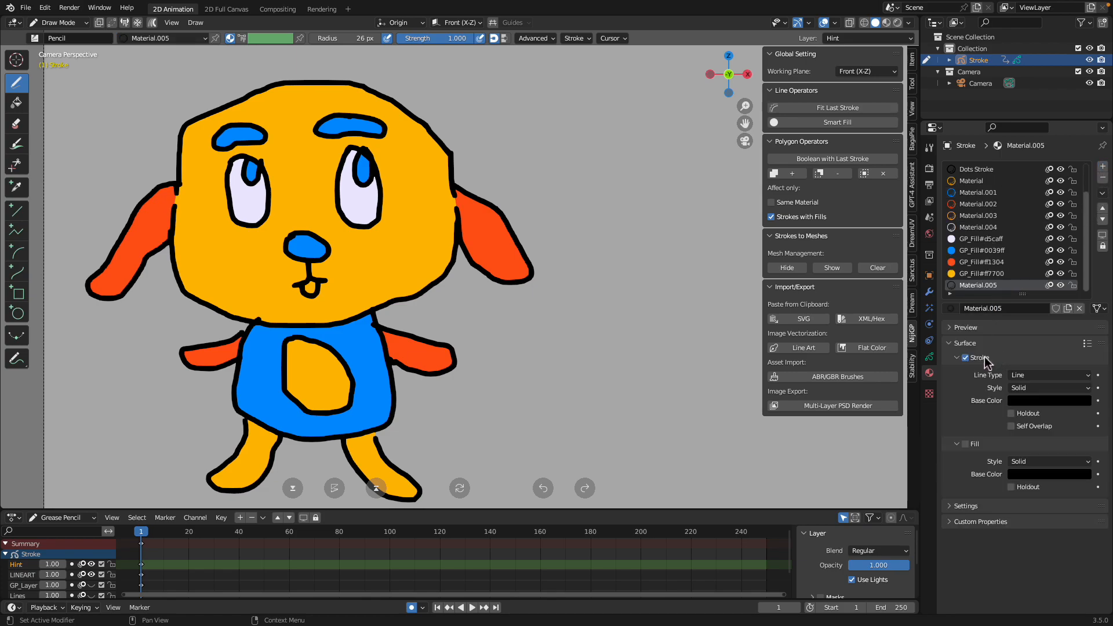
{"action": "left_click", "coordinate": [1034, 401]}
{"action": "left_click_drag", "start_coordinate": [1084, 259], "coordinate": [1082, 235]}
{"action": "left_click", "coordinate": [1041, 289]}
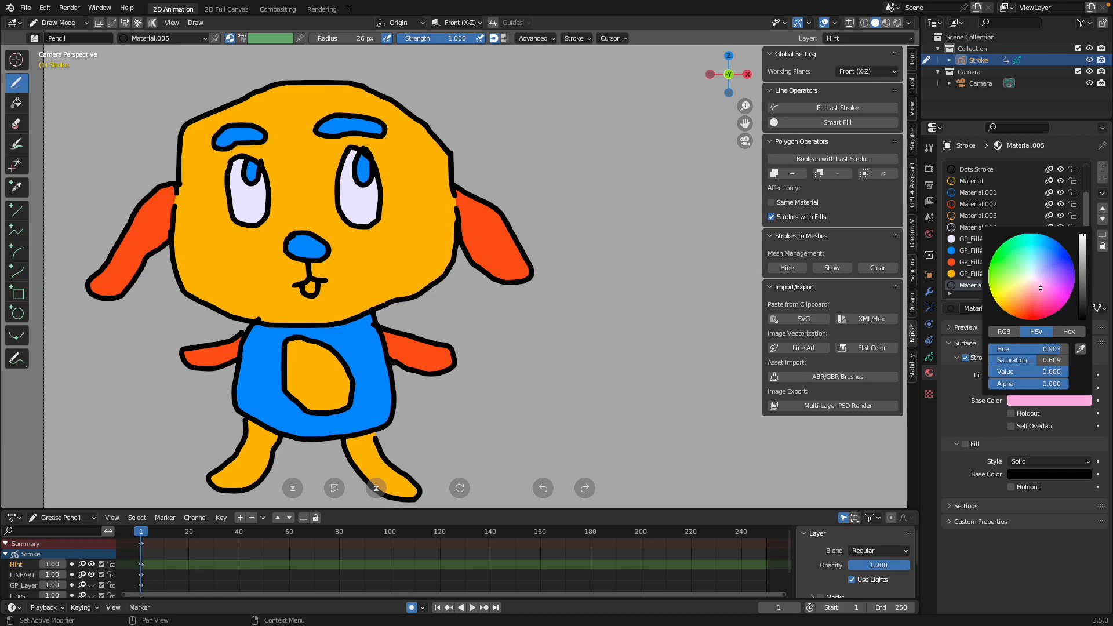
Draw a pink hint stroke inside the dog's tongue and colour it with Smart Fill
{"action": "scroll", "coordinate": [241, 301], "scroll_direction": "up", "scroll_amount": 3}
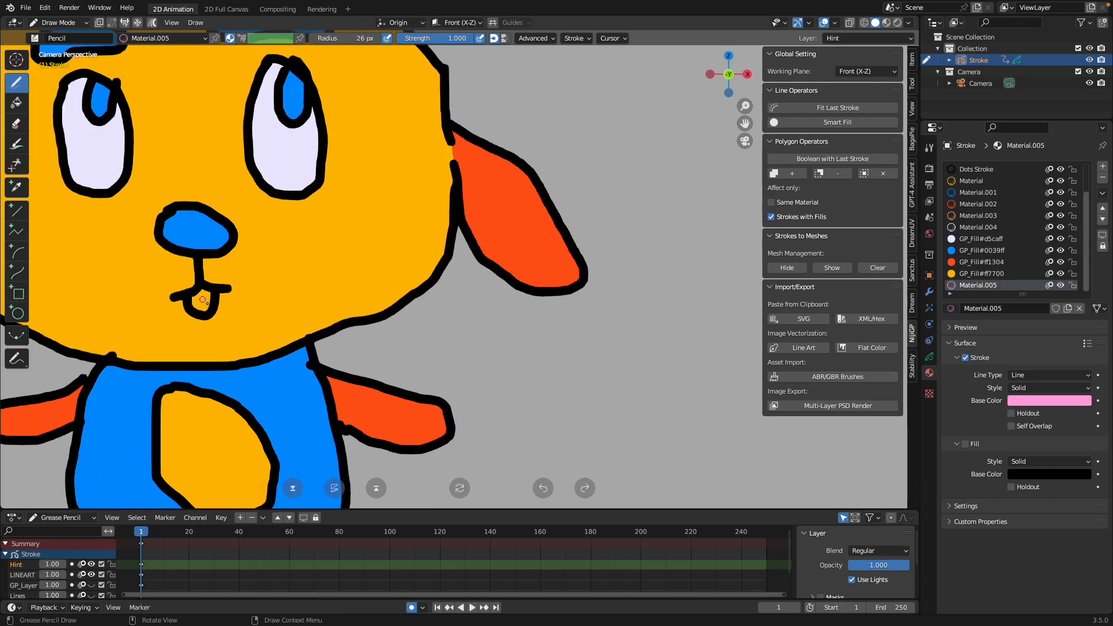
{"action": "scroll", "coordinate": [215, 320], "scroll_direction": "down", "scroll_amount": 4}
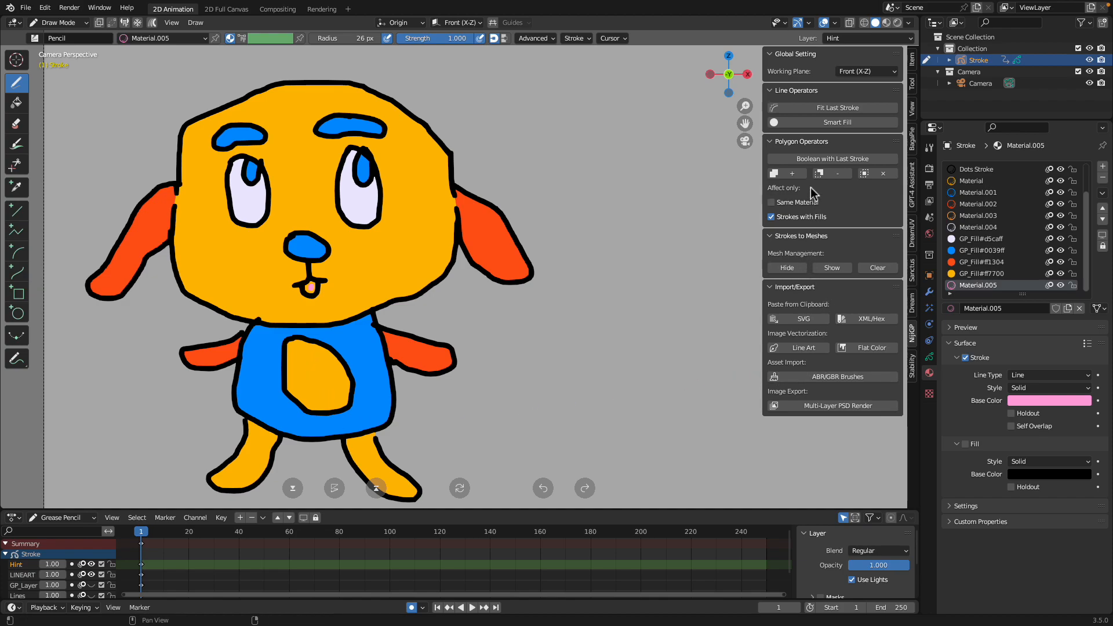
{"action": "left_click", "coordinate": [815, 123]}
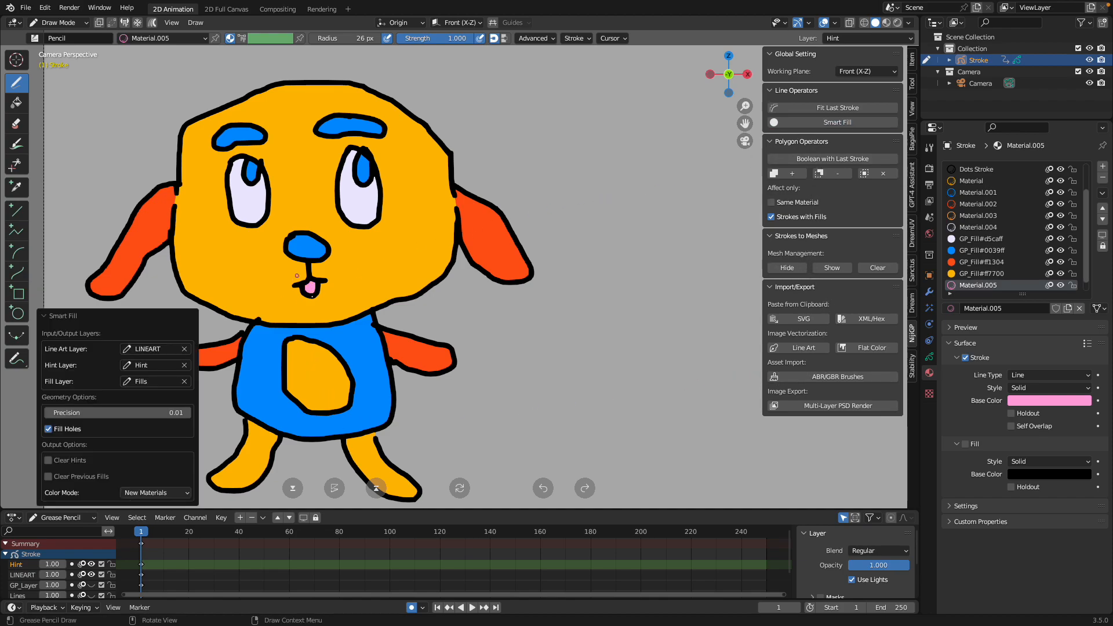
Try colouring one pupil with pink hint strokes and Smart Fill, and undo the attempt
{"action": "scroll", "coordinate": [395, 315], "scroll_direction": "up", "scroll_amount": 3}
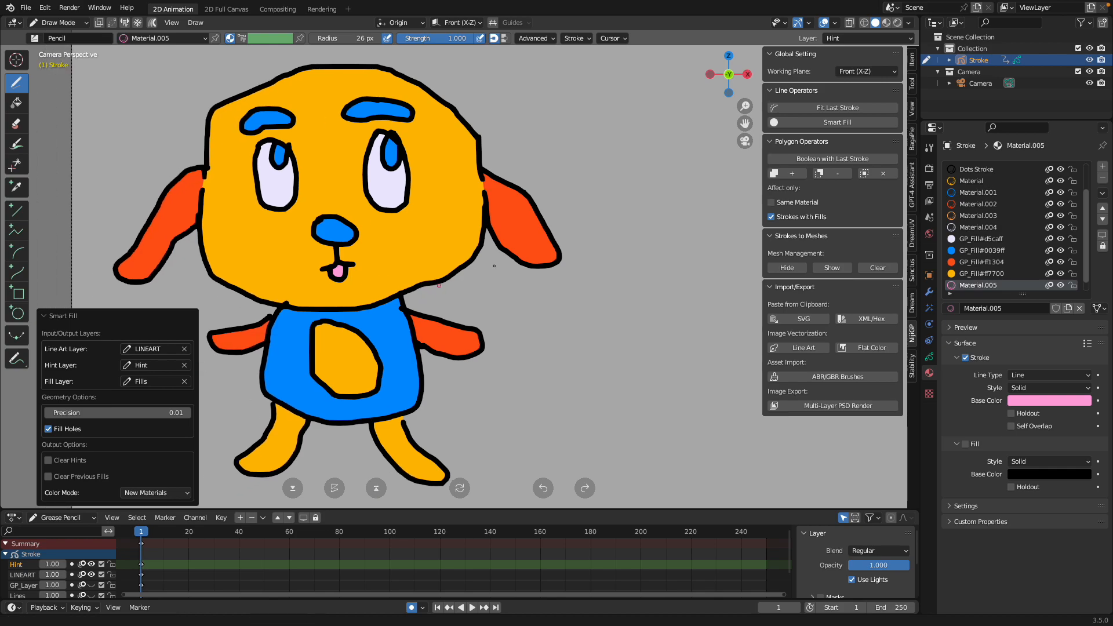
{"action": "scroll", "coordinate": [454, 344], "scroll_direction": "down", "scroll_amount": 2}
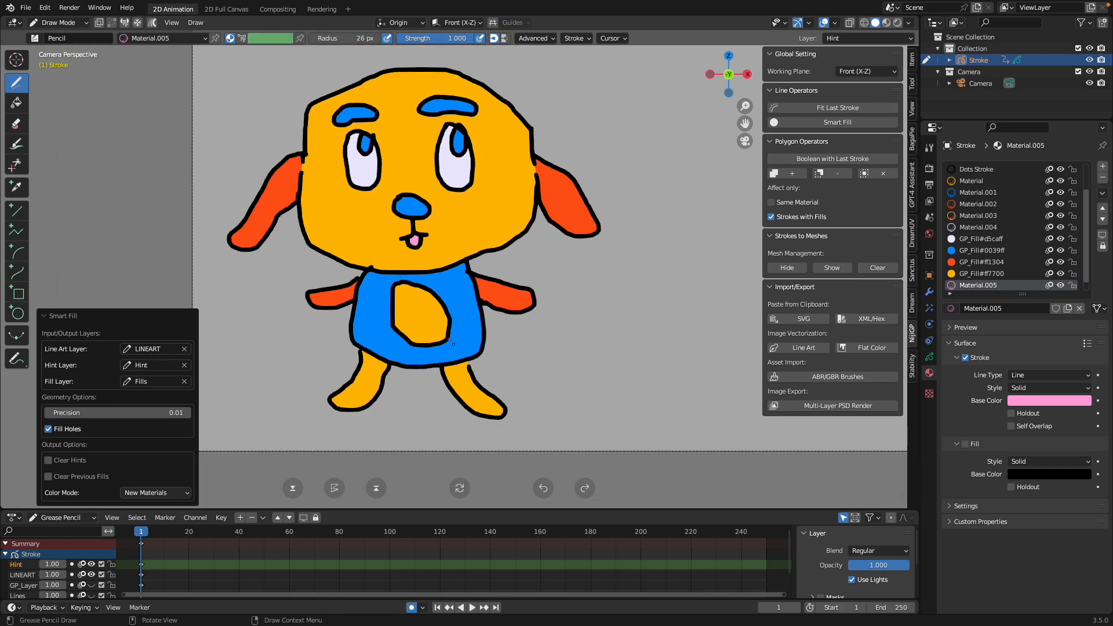
{"action": "scroll", "coordinate": [461, 175], "scroll_direction": "up", "scroll_amount": 2}
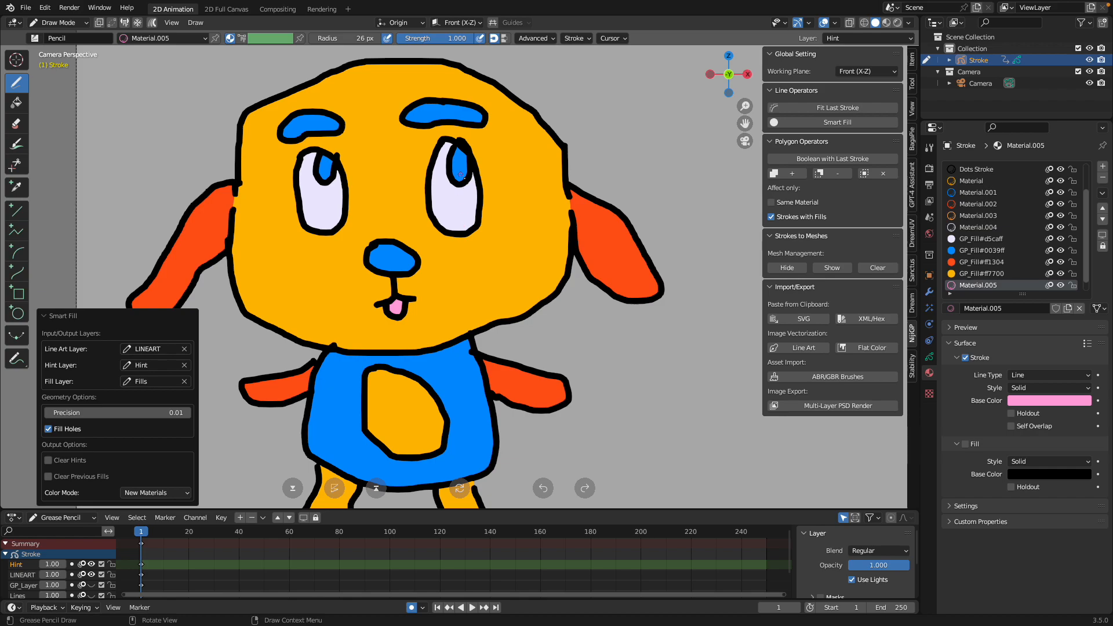
{"action": "left_click_drag", "start_coordinate": [459, 158], "coordinate": [460, 168]}
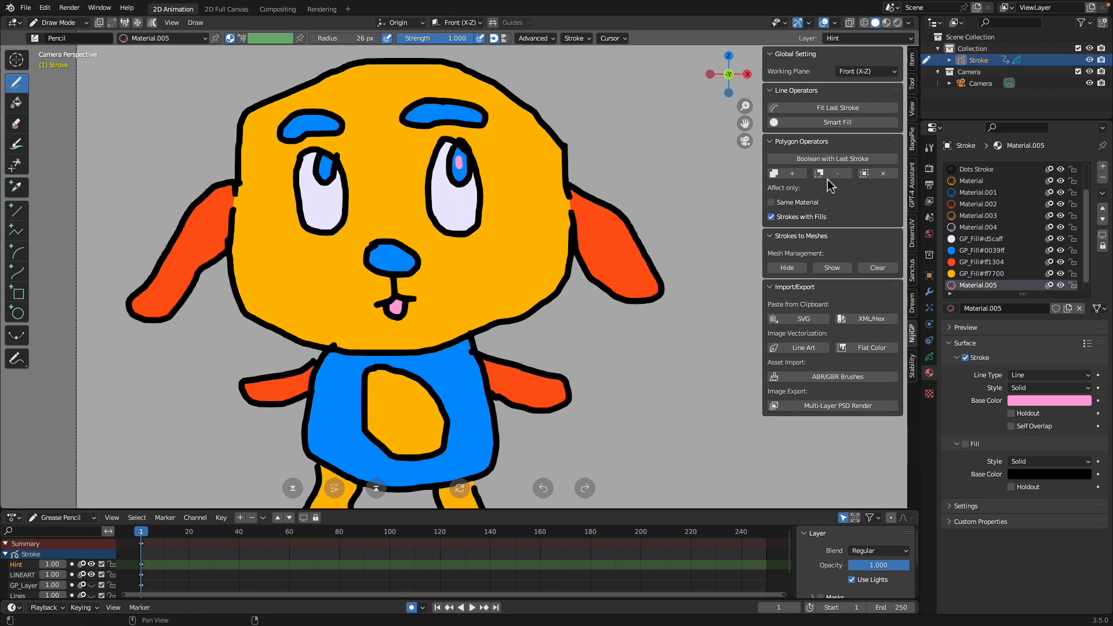
{"action": "left_click", "coordinate": [832, 125]}
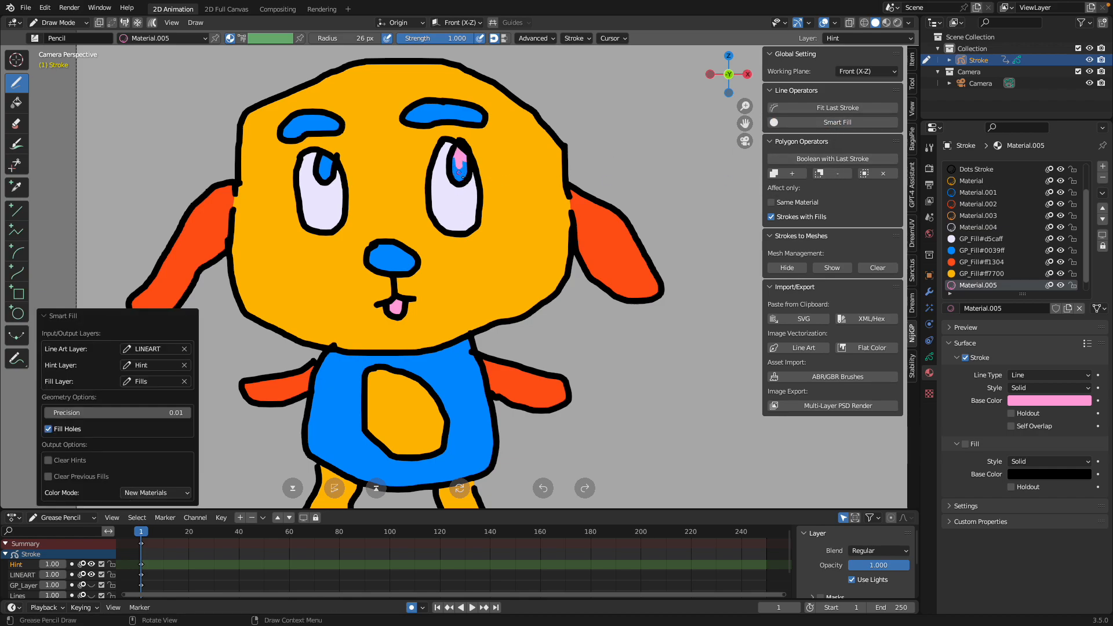
{"action": "left_click_drag", "start_coordinate": [461, 172], "coordinate": [462, 171]}
{"action": "left_click", "coordinate": [824, 124]}
{"action": "key", "text": "ctrl+z"}
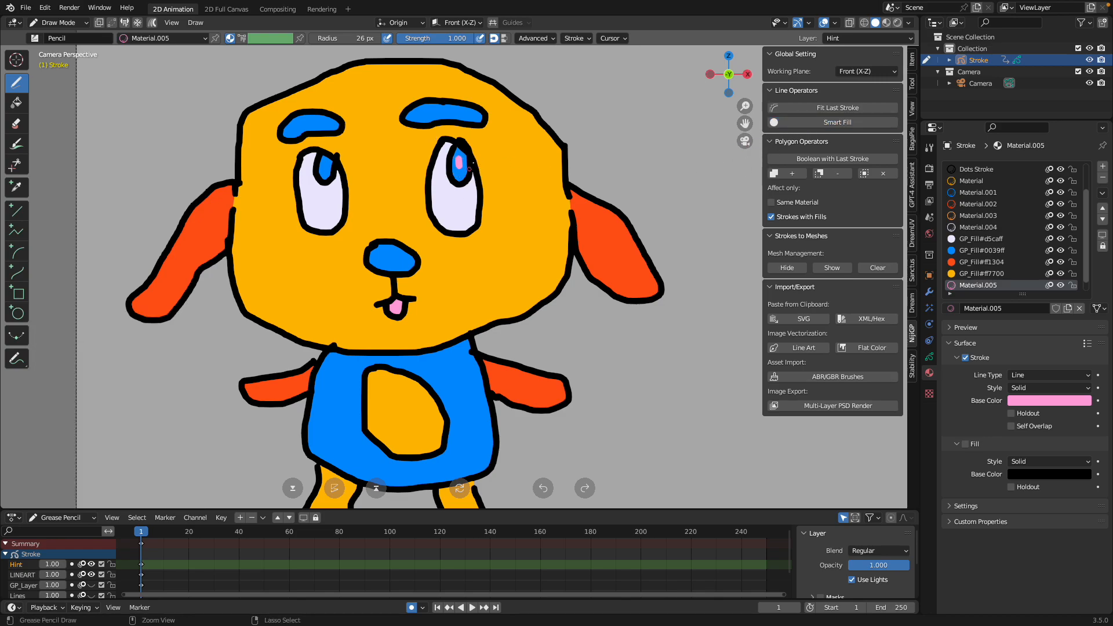
{"action": "key", "text": "ctrl+z"}
Try drawing pink hint marks on both cheeks and running Smart Fill, and undo them
{"action": "scroll", "coordinate": [456, 246], "scroll_direction": "down", "scroll_amount": 2}
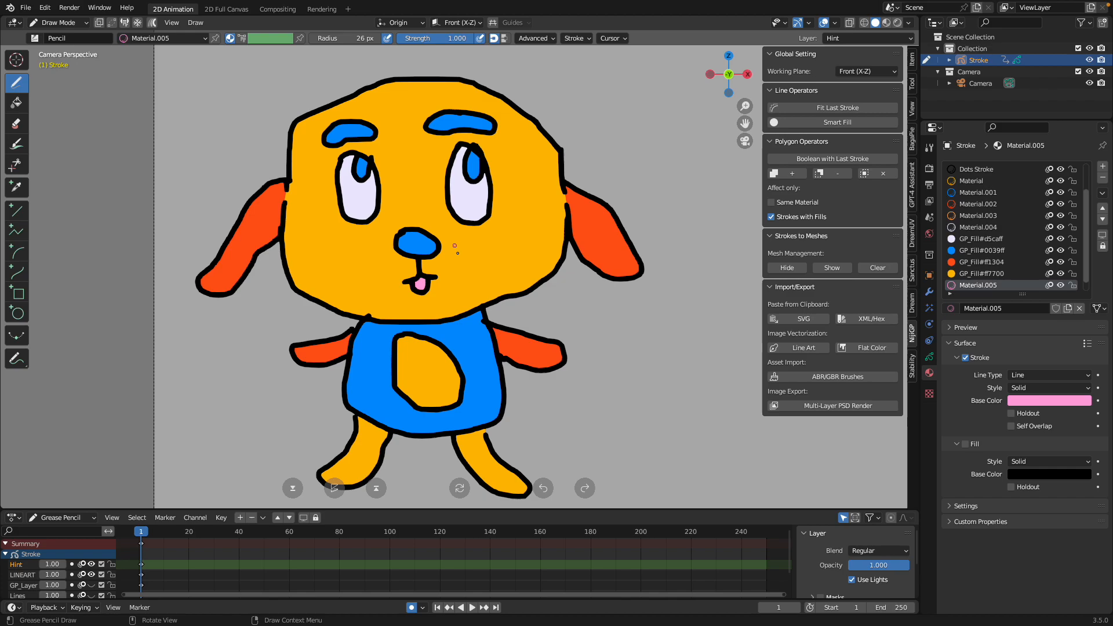
{"action": "scroll", "coordinate": [344, 262], "scroll_direction": "up", "scroll_amount": 2}
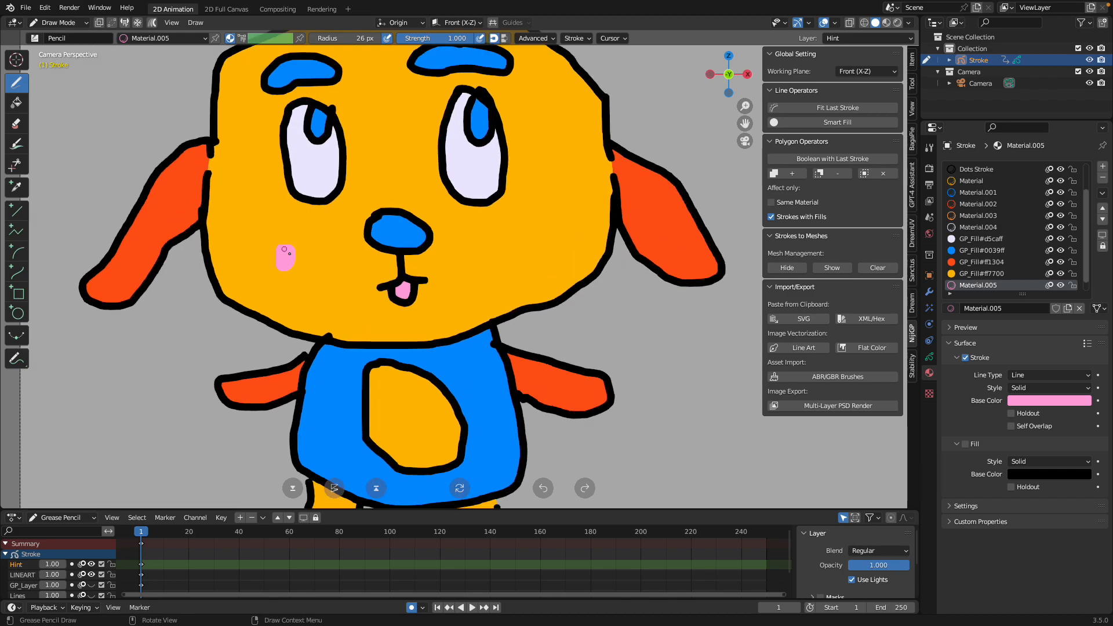
{"action": "left_click", "coordinate": [838, 122]}
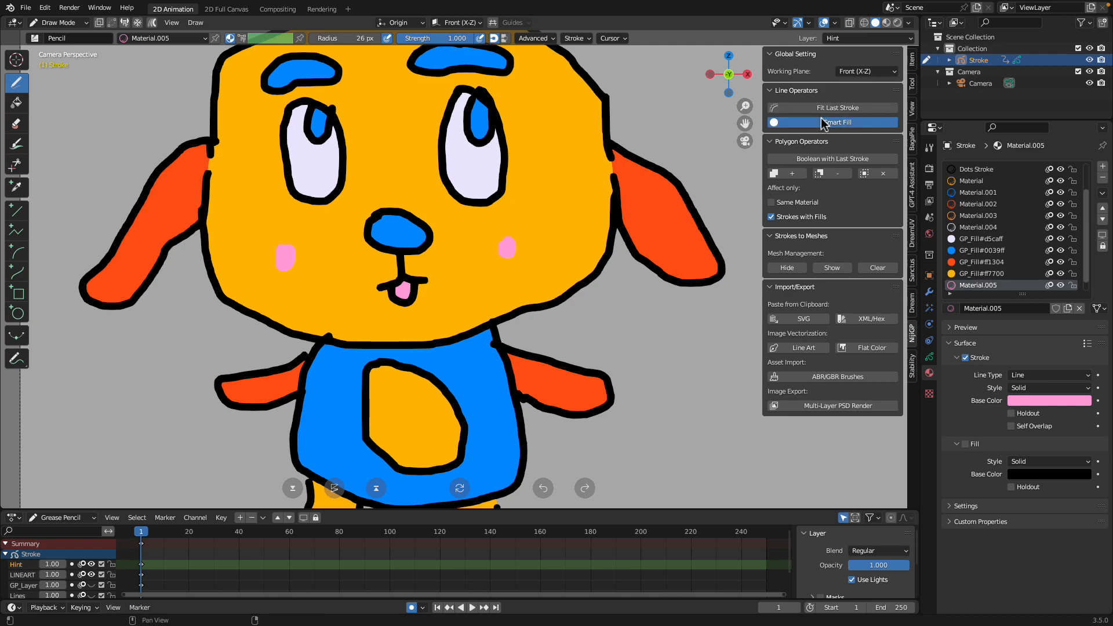
{"action": "scroll", "coordinate": [384, 272], "scroll_direction": "down", "scroll_amount": 3}
{"action": "key", "text": "ctrl+z"}
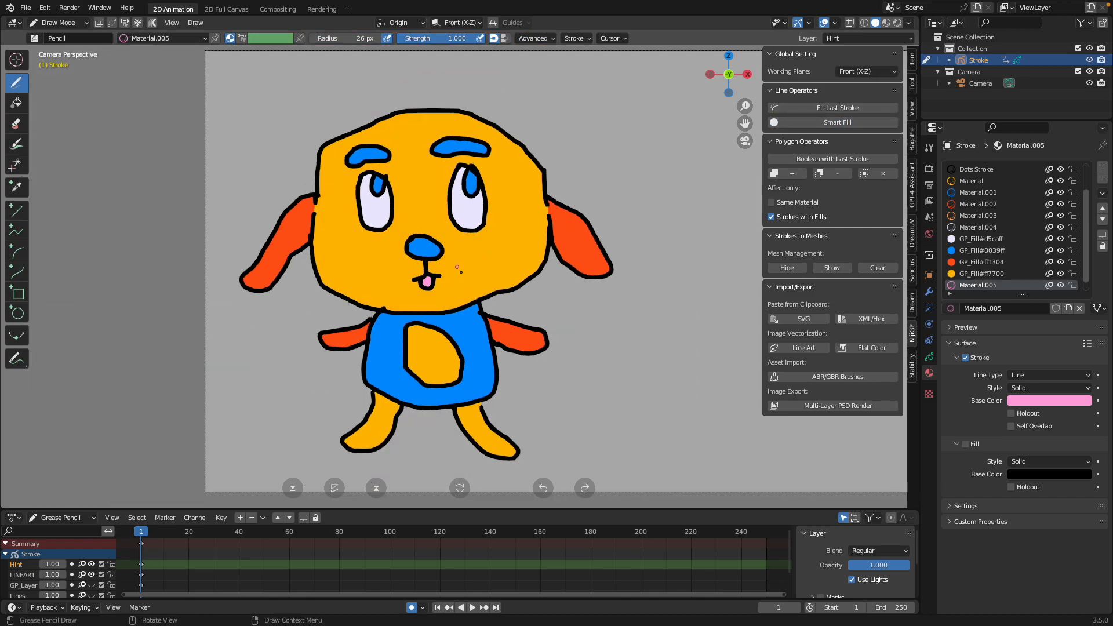
{"action": "scroll", "coordinate": [398, 251], "scroll_direction": "down", "scroll_amount": 1}
{"action": "left_click", "coordinate": [58, 22]}
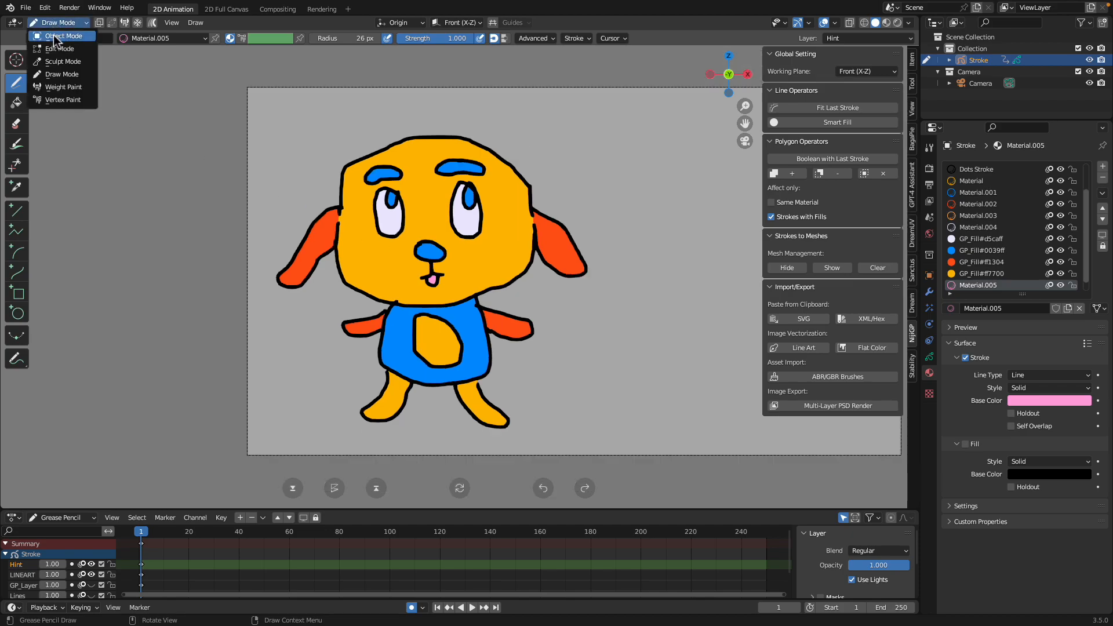
{"action": "left_click", "coordinate": [53, 27]}
{"action": "scroll", "coordinate": [458, 235], "scroll_direction": "right", "scroll_amount": 3}
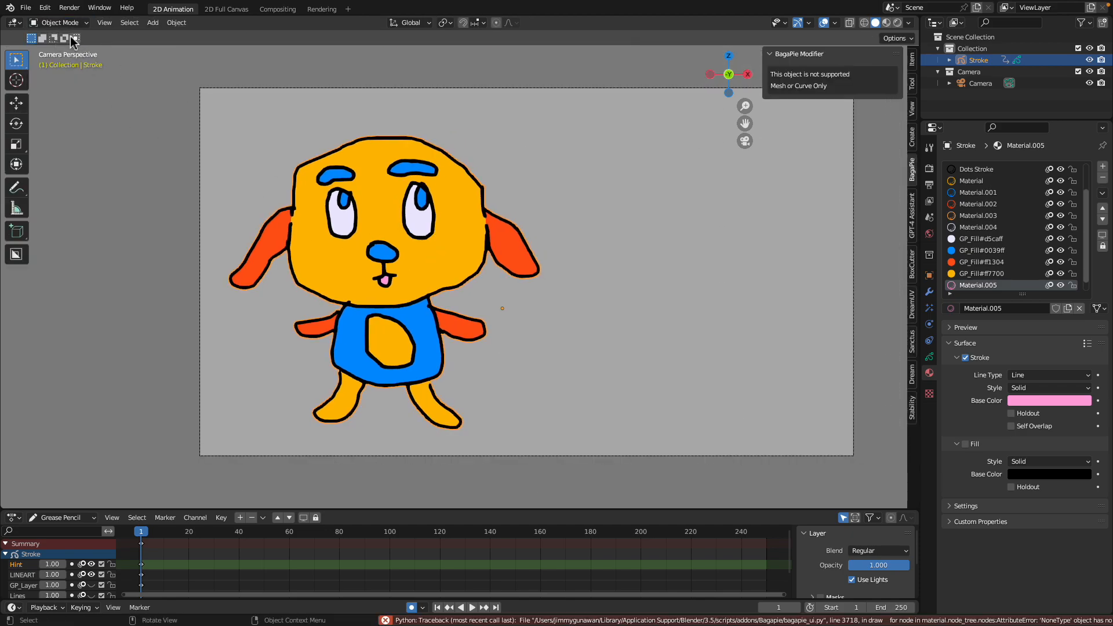
{"action": "left_click", "coordinate": [58, 22]}
{"action": "left_click", "coordinate": [58, 73]}
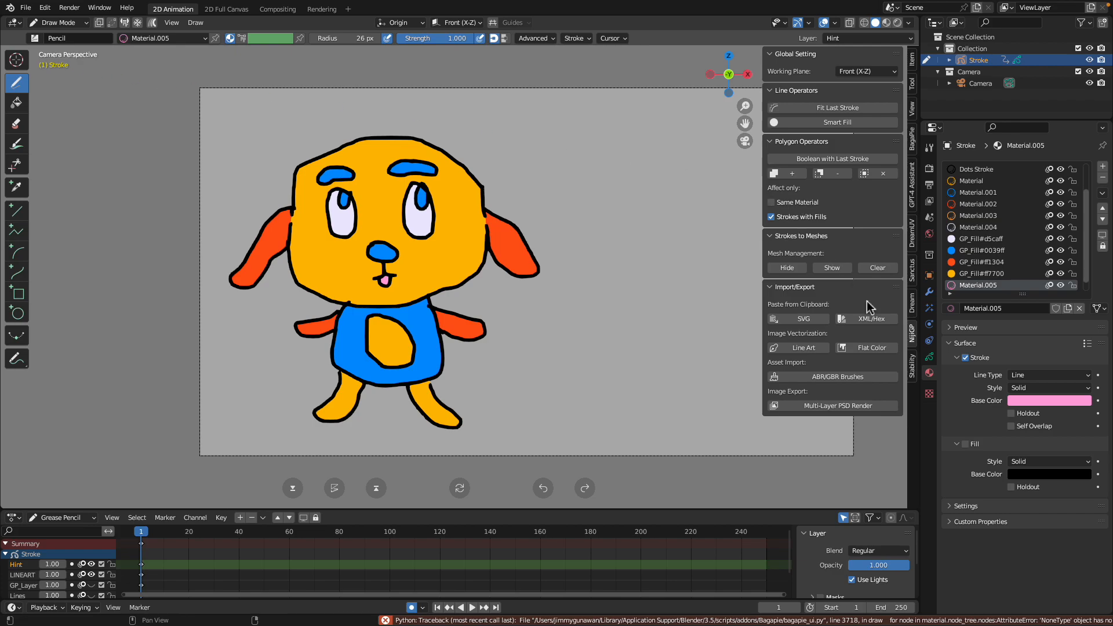
In Edit Mode, smooth the selected strokes with 2 repeats and convert them to meshes by Interpolation, using Planar with Normals
{"action": "left_click", "coordinate": [58, 22]}
{"action": "left_click", "coordinate": [56, 43]}
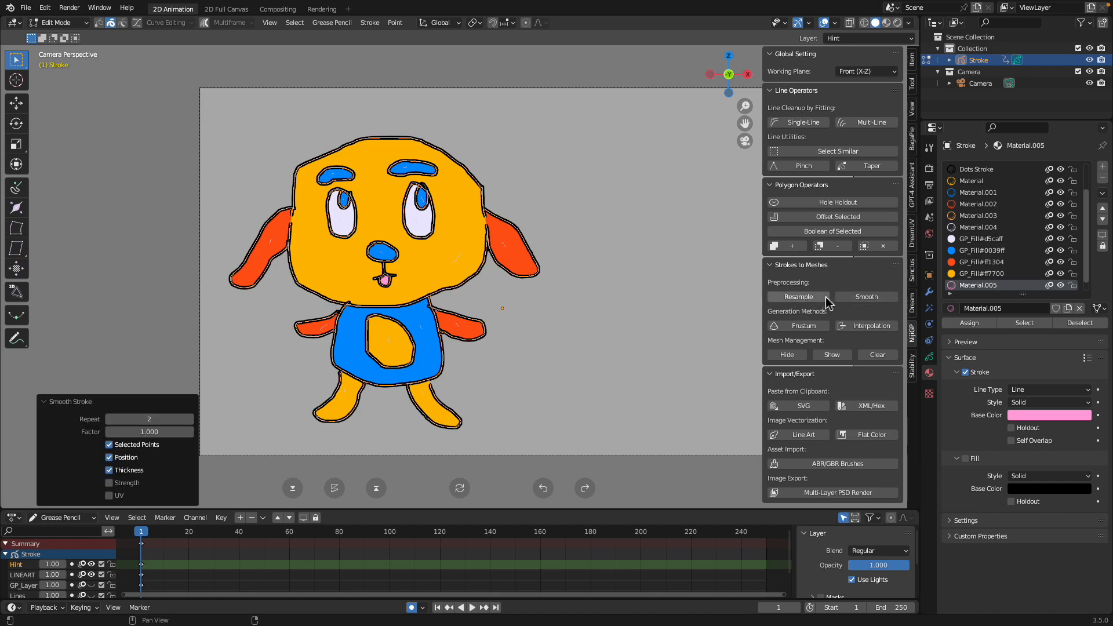
{"action": "left_click", "coordinate": [868, 327]}
Show the converted dog meshes with Rendered viewport shading and inspect them from the front
{"action": "mouse_move", "coordinate": [582, 291]}
{"action": "middle_mouse_down"}
{"action": "mouse_move", "coordinate": [568, 243]}
{"action": "mouse_move", "coordinate": [625, 262]}
{"action": "mouse_move", "coordinate": [566, 260]}
{"action": "middle_mouse_up"}
{"action": "scroll", "coordinate": [439, 273], "scroll_direction": "up", "scroll_amount": 4}
{"action": "middle_click_drag", "start_coordinate": [439, 274], "coordinate": [518, 259], "text": "shift"}
{"action": "left_click", "coordinate": [897, 23]}
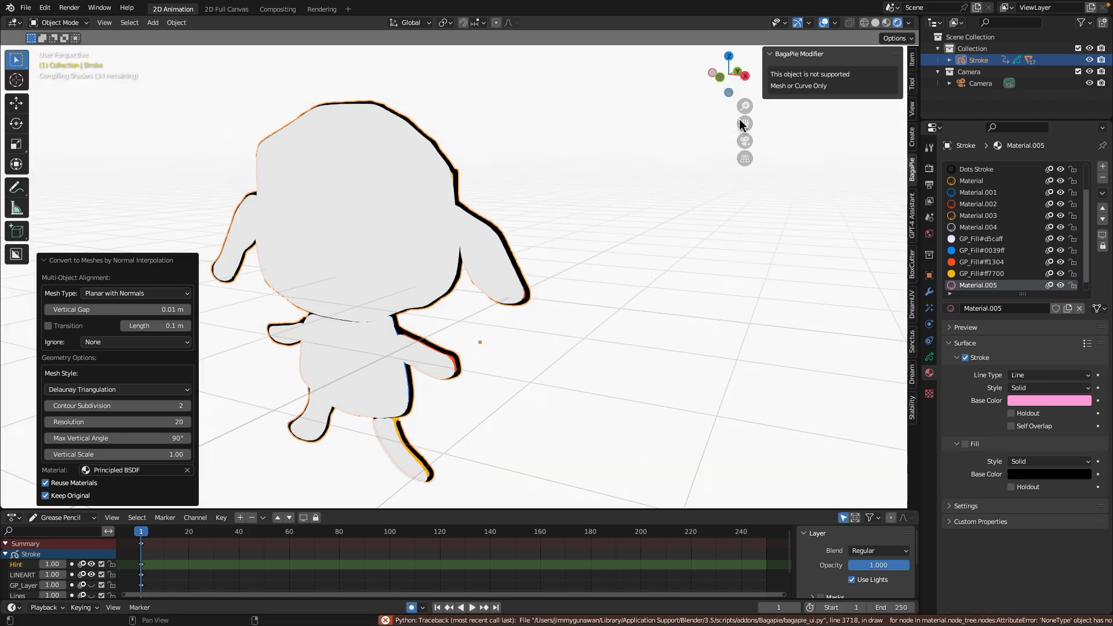
{"action": "scroll", "coordinate": [704, 169], "scroll_direction": "up", "scroll_amount": 3}
{"action": "mouse_move", "coordinate": [731, 154]}
{"action": "middle_mouse_down"}
{"action": "mouse_move", "coordinate": [724, 141]}
{"action": "mouse_move", "coordinate": [737, 172]}
{"action": "middle_mouse_up"}
{"action": "scroll", "coordinate": [651, 231], "scroll_direction": "down", "scroll_amount": 3}
{"action": "middle_click_drag", "start_coordinate": [651, 230], "coordinate": [584, 245]}
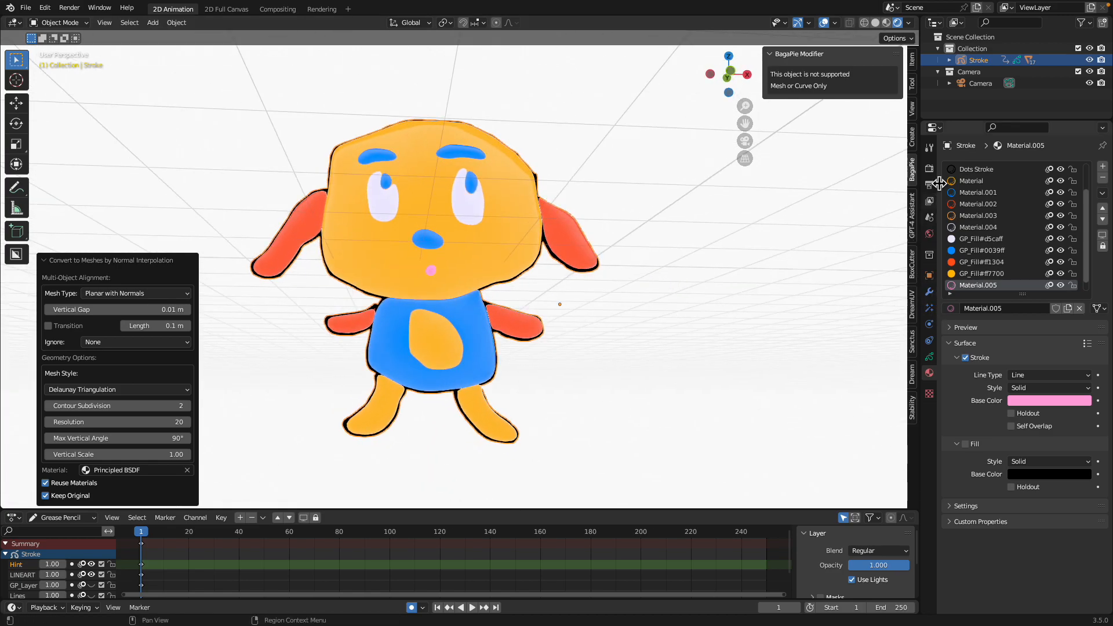
Set the render engine to Cycles and hide the viewport overlays and gizmos
{"action": "left_click", "coordinate": [930, 168]}
{"action": "left_click", "coordinate": [1043, 167]}
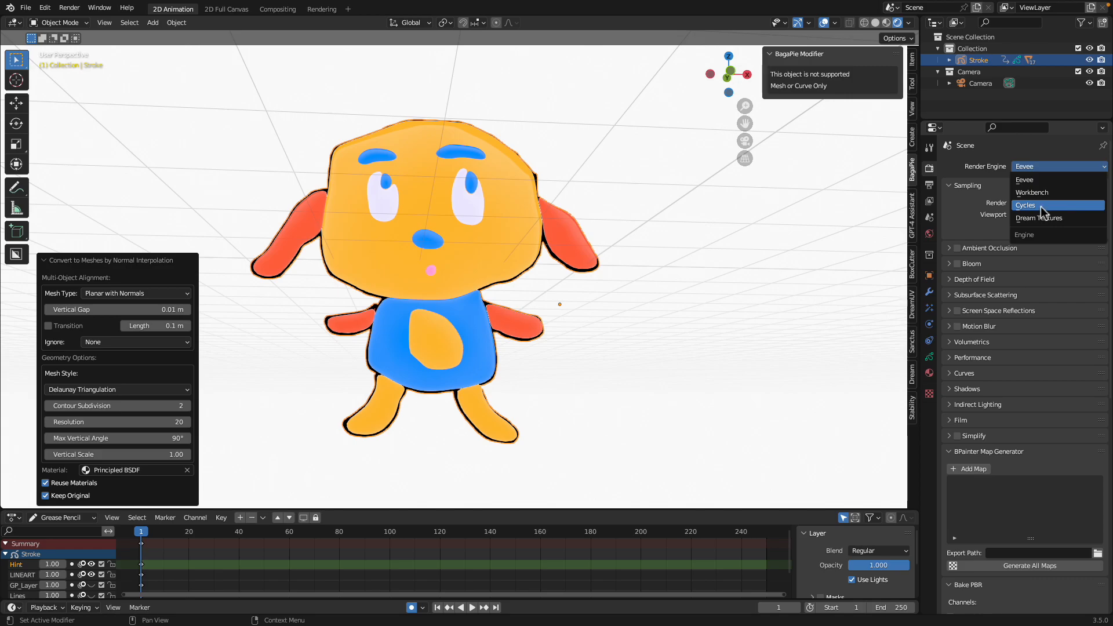
{"action": "left_click", "coordinate": [1043, 206]}
{"action": "middle_click_drag", "start_coordinate": [654, 255], "coordinate": [647, 253]}
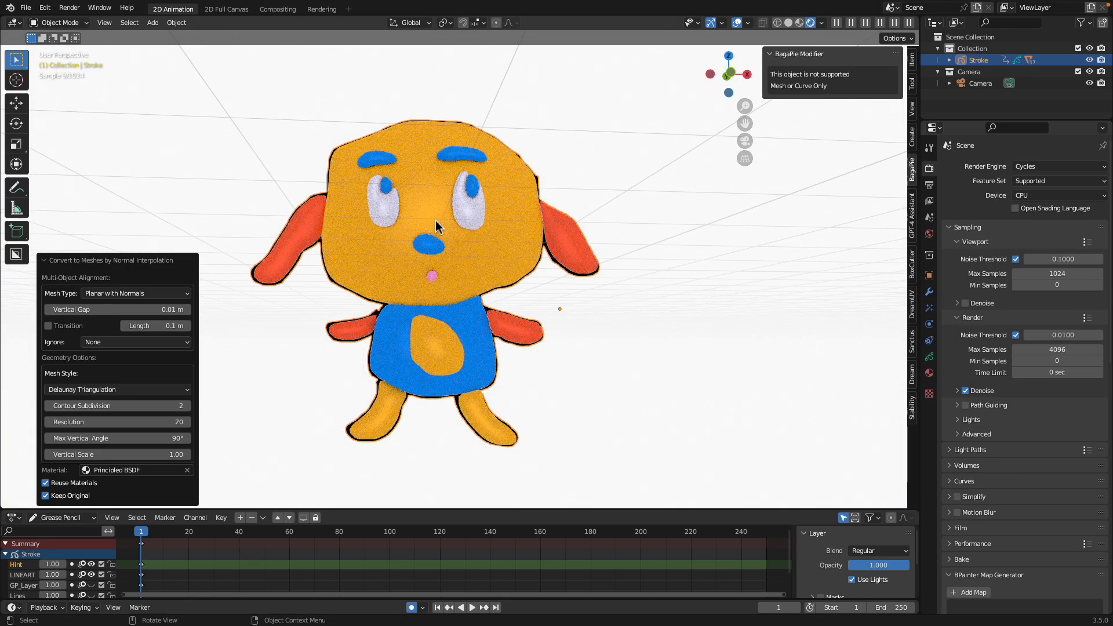
{"action": "left_click", "coordinate": [737, 22]}
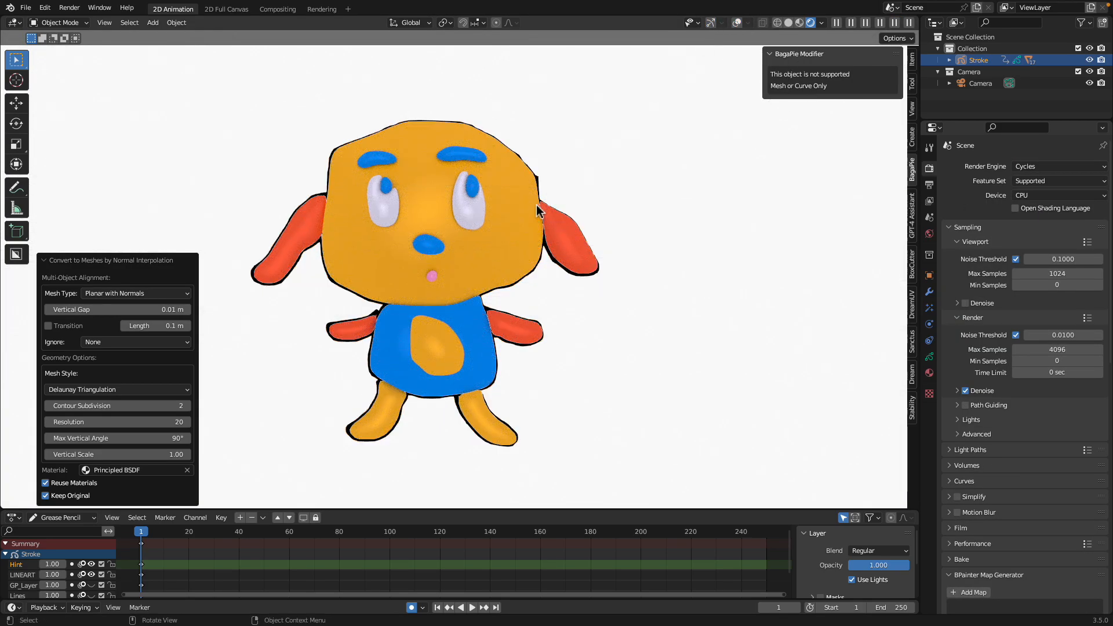
Add a Sun light and trackball-rotate it by about 8° and 77° to light the dog
{"action": "key", "text": "shift+a"}
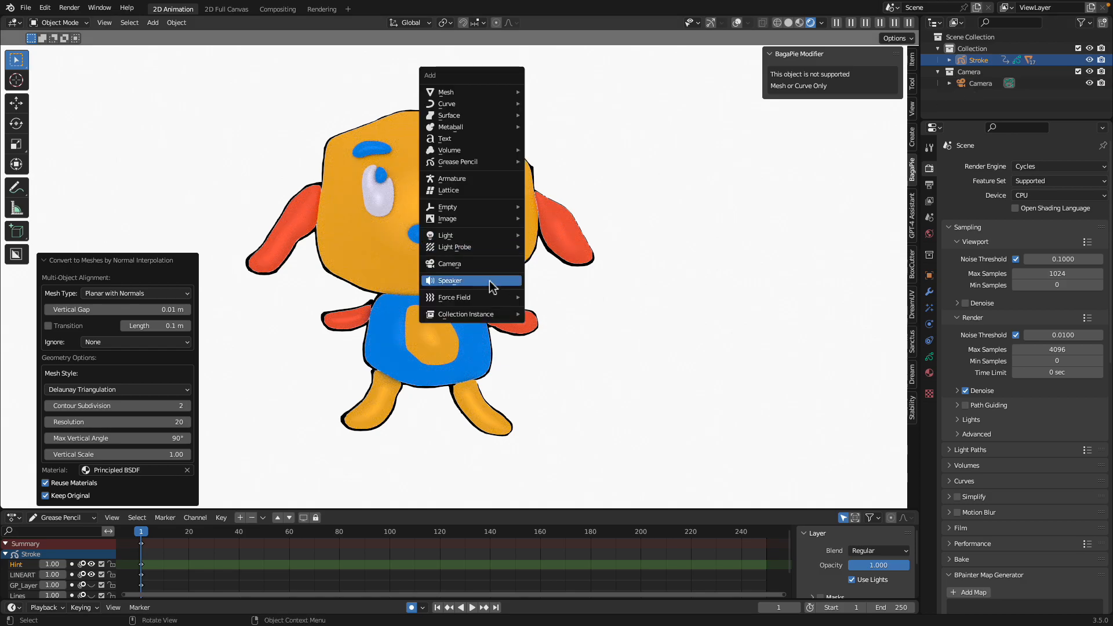
{"action": "mouse_move", "coordinate": [496, 236]}
{"action": "left_click", "coordinate": [557, 247]}
{"action": "key", "text": "r"}
{"action": "key", "text": "r"}
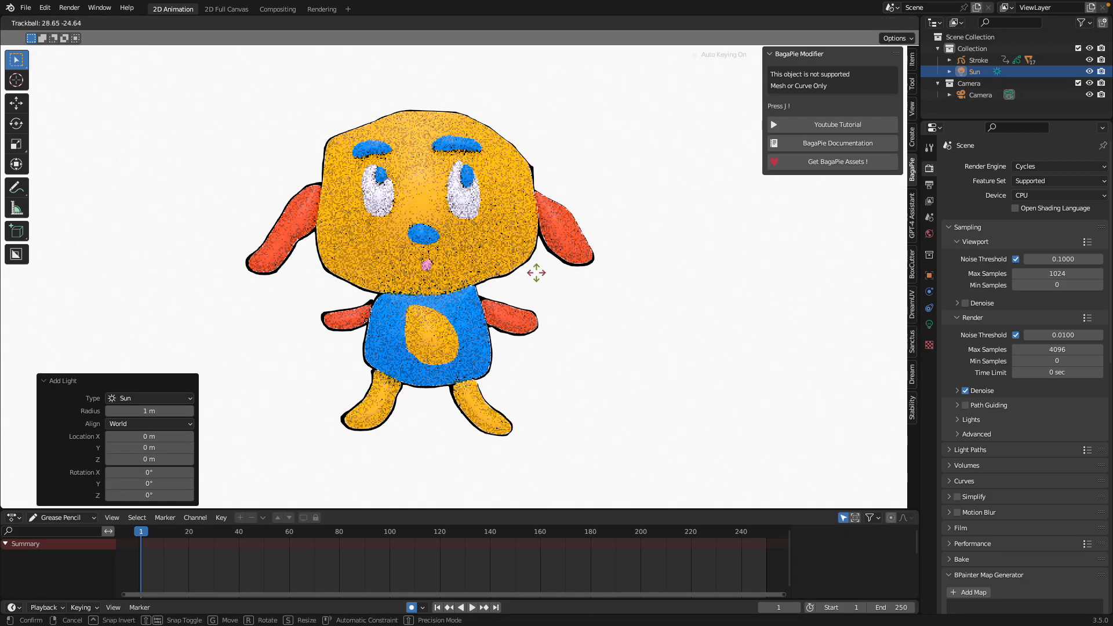
{"action": "left_click", "coordinate": [638, 247]}
{"action": "scroll", "coordinate": [631, 212], "scroll_direction": "up", "scroll_amount": 2}
{"action": "scroll", "coordinate": [631, 212], "scroll_direction": "down", "scroll_amount": 1}
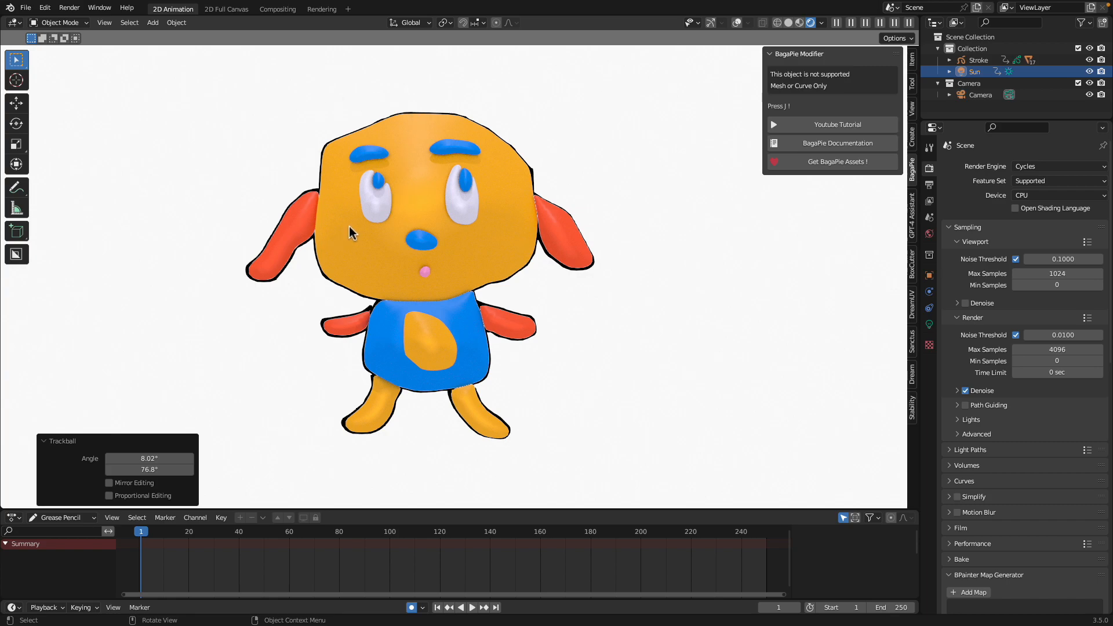
Trackball-rotate the Sun light by a further -3.44° and -22.3° and deselect it
{"action": "mouse_move", "coordinate": [210, 89]}
{"action": "left_mouse_down"}
{"action": "mouse_move", "coordinate": [684, 423]}
{"action": "mouse_move", "coordinate": [609, 464]}
{"action": "left_mouse_up"}
{"action": "key", "text": "r"}
{"action": "key", "text": "r"}
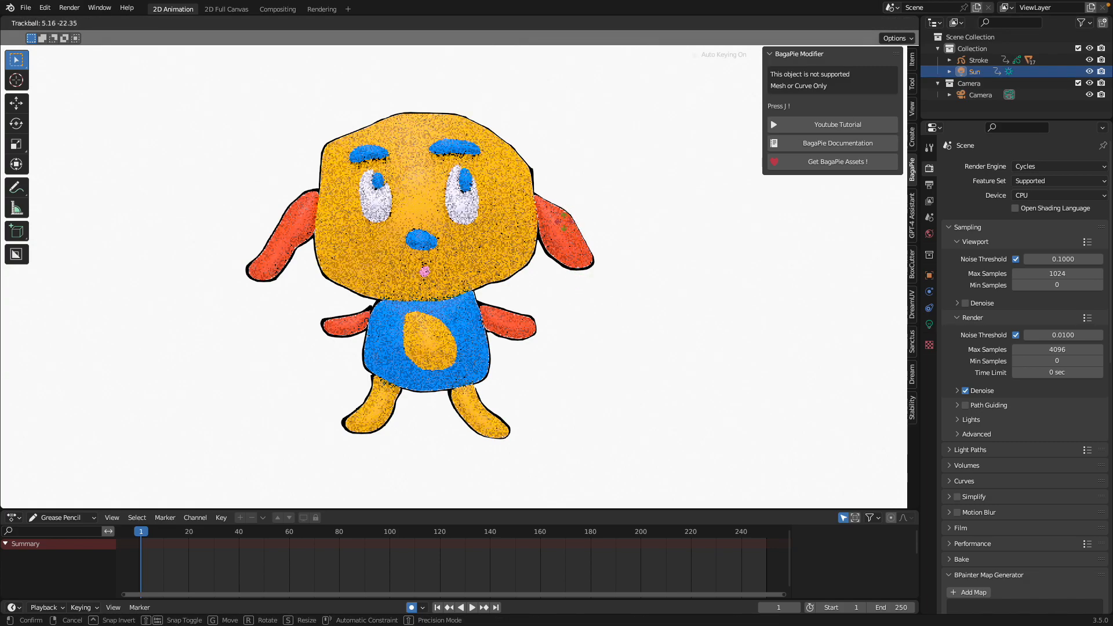
{"action": "left_click", "coordinate": [569, 218]}
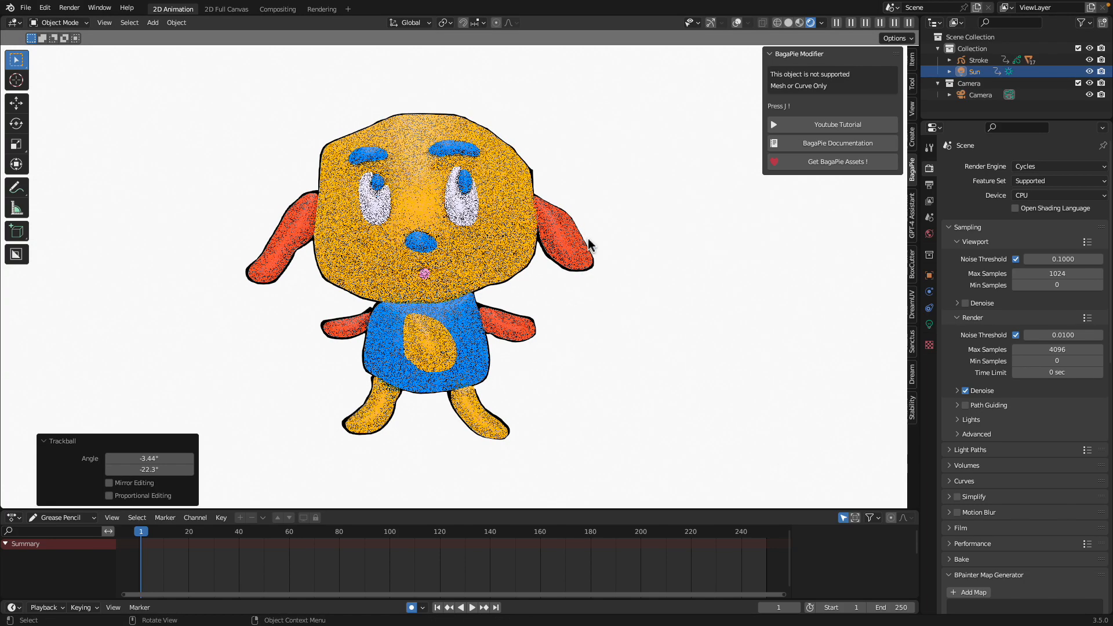
{"action": "left_click", "coordinate": [624, 242]}
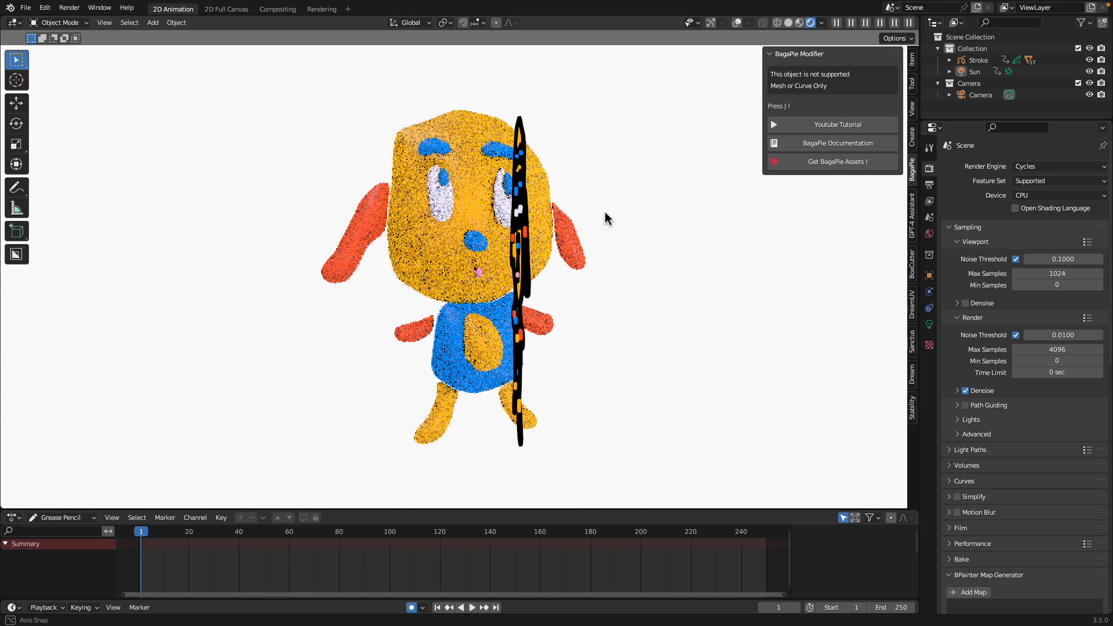
Trackball-rotate the Sun light by -13.2° and -31.5° to relight the front of the dog
{"action": "mouse_move", "coordinate": [546, 227]}
{"action": "middle_mouse_down"}
{"action": "mouse_move", "coordinate": [314, 218]}
{"action": "mouse_move", "coordinate": [585, 225]}
{"action": "mouse_move", "coordinate": [301, 231]}
{"action": "middle_mouse_up"}
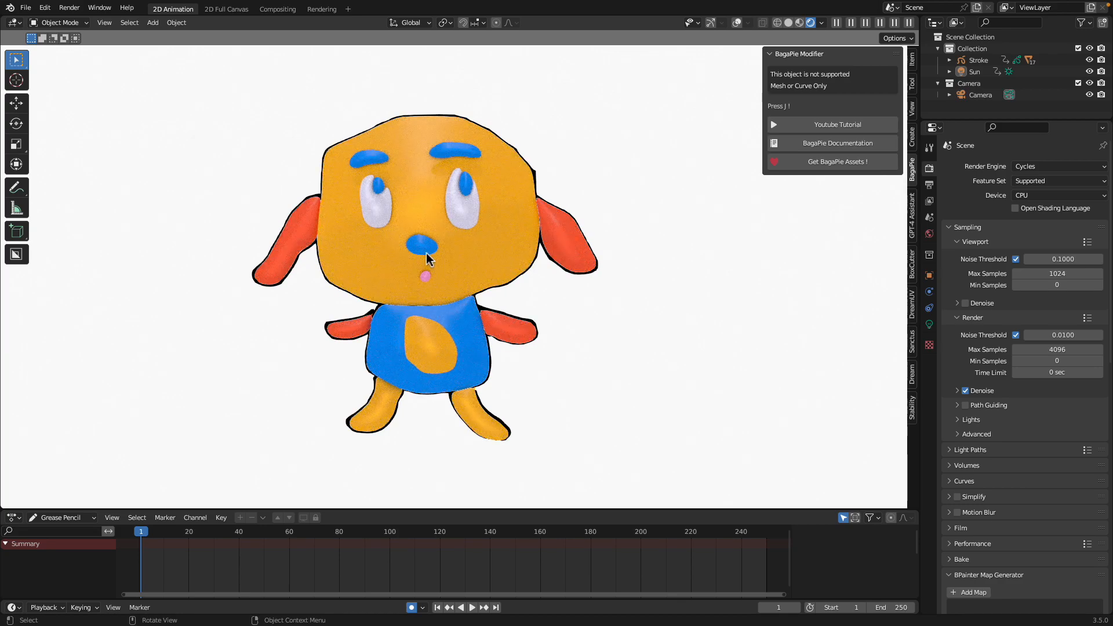
{"action": "middle_click_drag", "start_coordinate": [523, 223], "coordinate": [545, 263]}
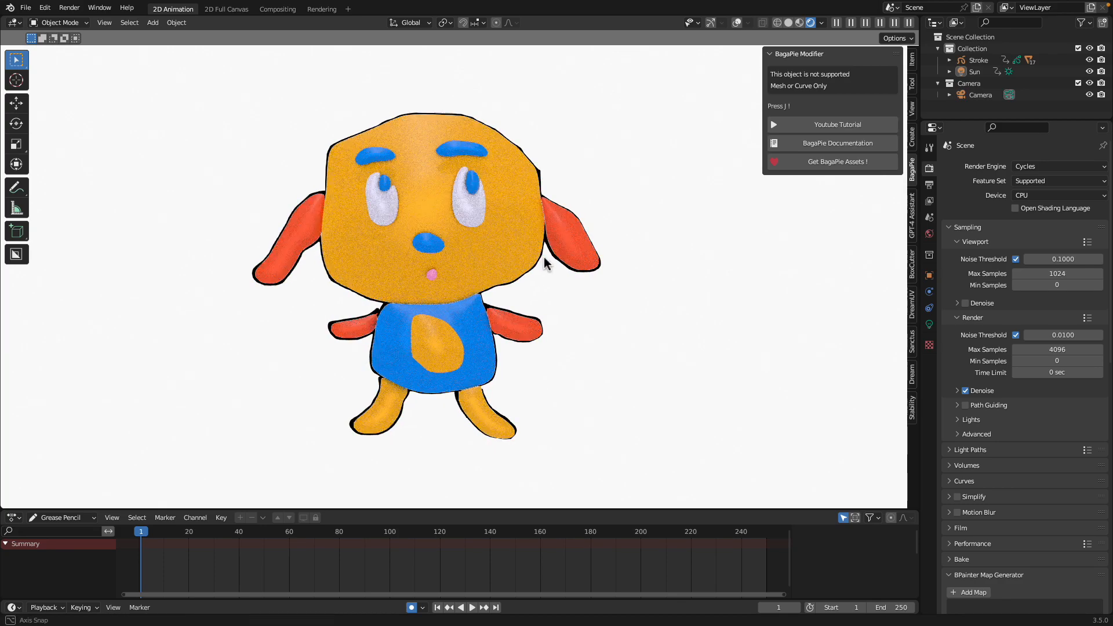
{"action": "key", "text": "r"}
{"action": "key", "text": "r"}
{"action": "left_click", "coordinate": [575, 247]}
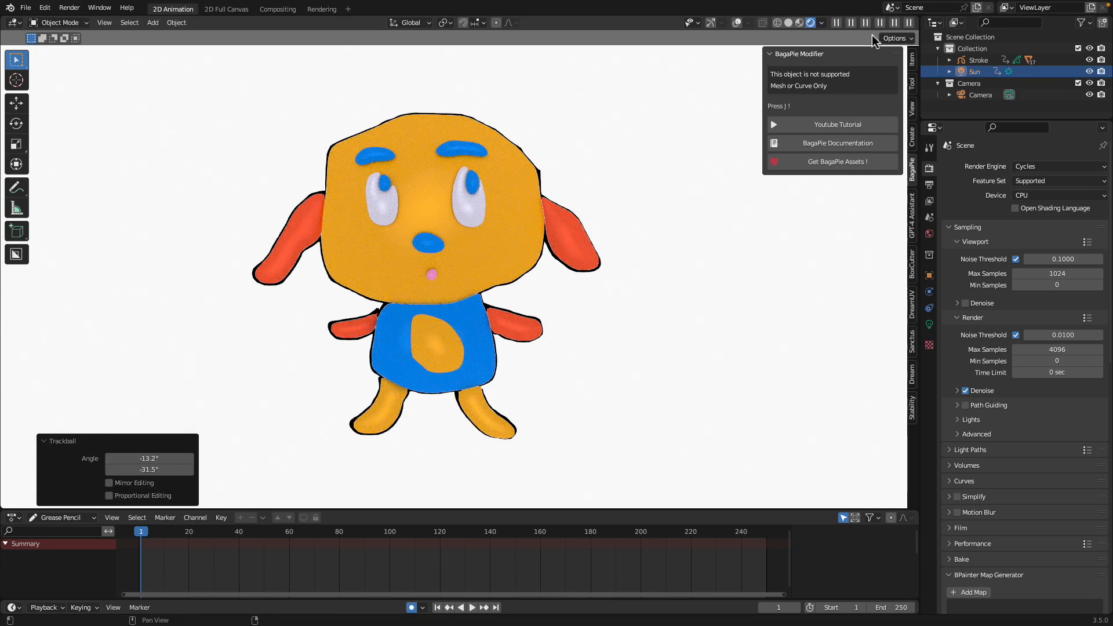
Darken the World background colour from white to a mid grey
{"action": "left_click", "coordinate": [929, 232]}
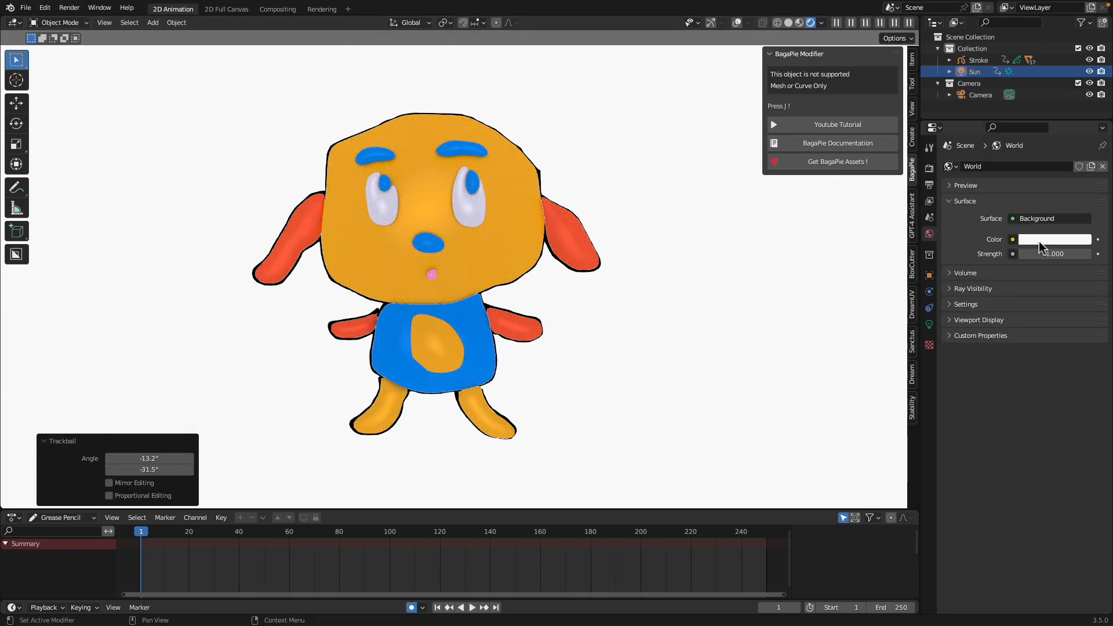
{"action": "left_click", "coordinate": [1052, 240]}
{"action": "left_click_drag", "start_coordinate": [1082, 82], "coordinate": [1083, 107]}
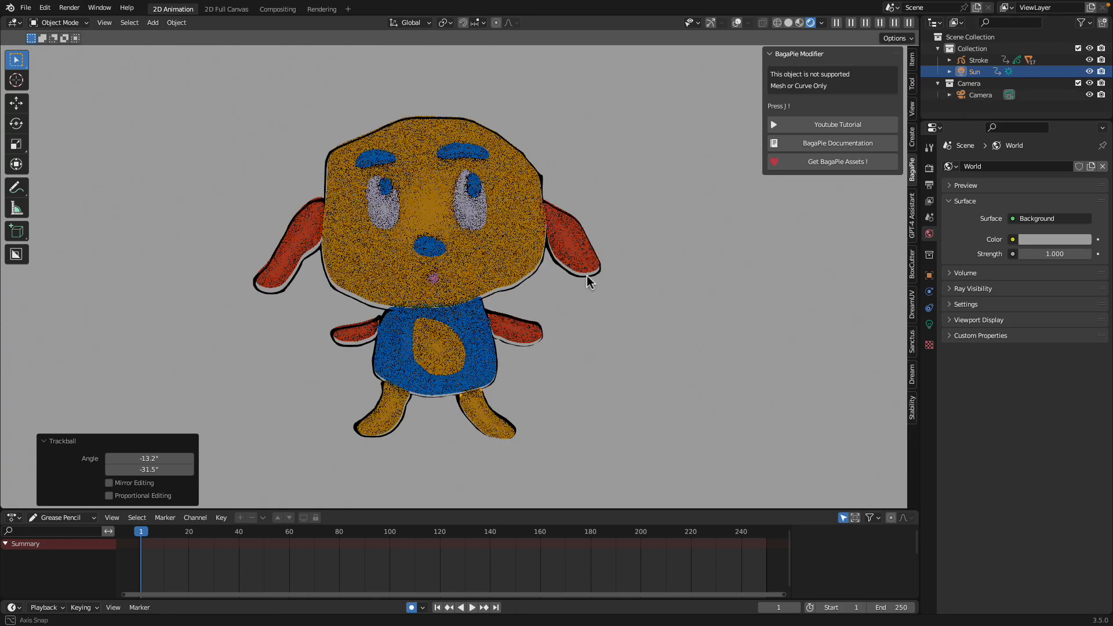
Add a mesh plane, move it beneath the dog's feet and scale it up into a wide floor
{"action": "key", "text": "shift+a"}
{"action": "mouse_move", "coordinate": [572, 133]}
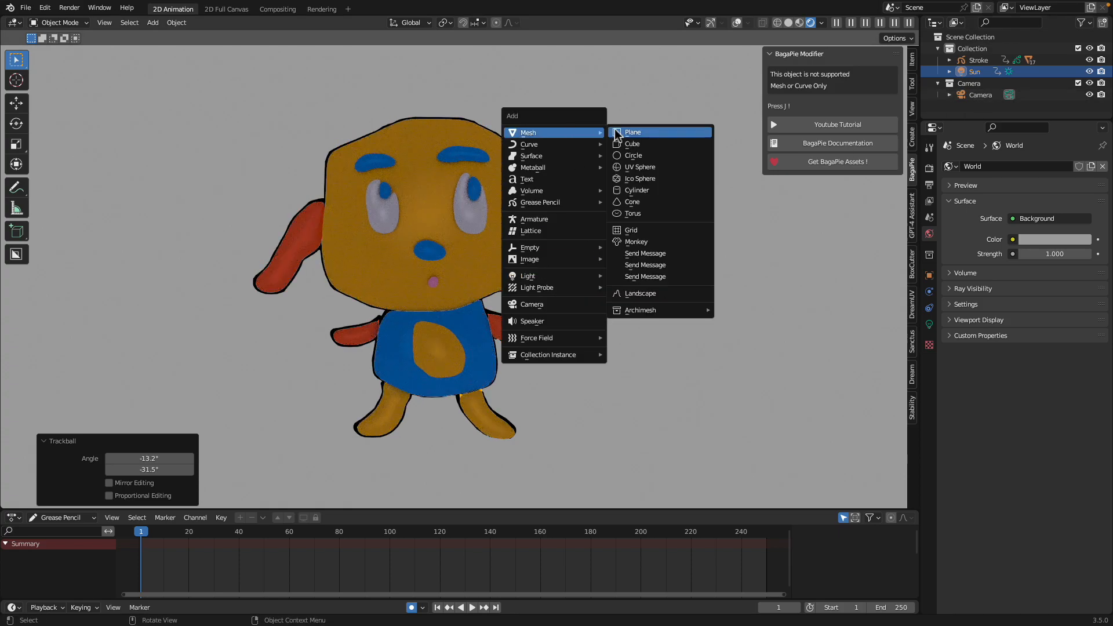
{"action": "left_click", "coordinate": [646, 133]}
{"action": "scroll", "coordinate": [537, 378], "scroll_direction": "down", "scroll_amount": 4}
{"action": "key", "text": "s"}
{"action": "left_click", "coordinate": [693, 415]}
{"action": "key", "text": "g"}
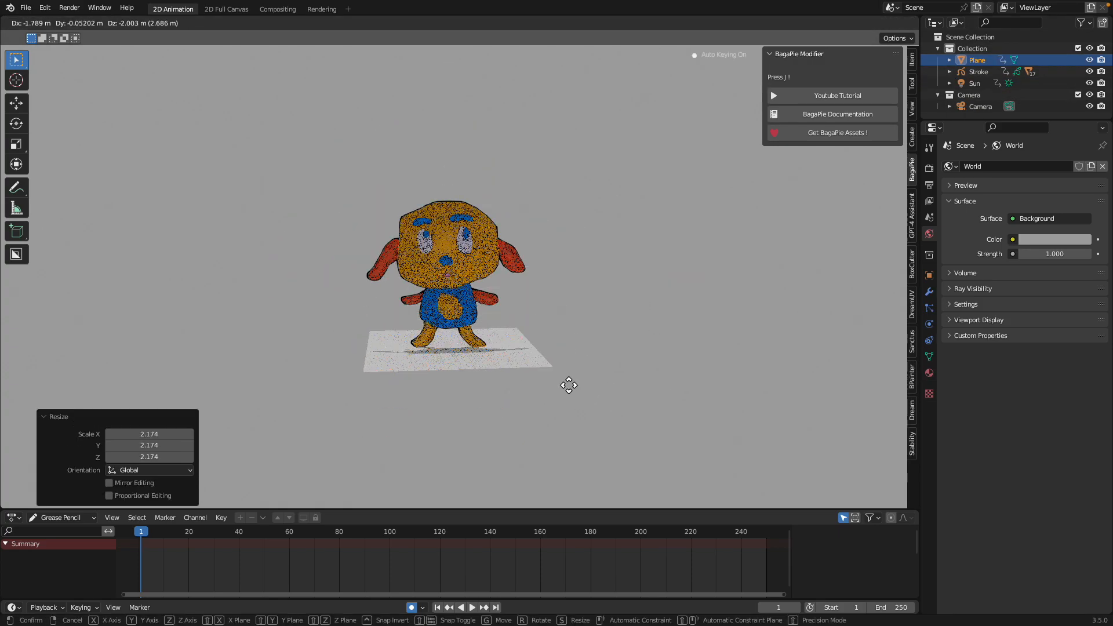
{"action": "left_click", "coordinate": [569, 385]}
{"action": "key", "text": "s"}
{"action": "left_click", "coordinate": [769, 400]}
Trackball-rotate the Sun light by 44.1° and 49.8° so the dog casts its shadow on the floor
{"action": "left_click", "coordinate": [975, 83]}
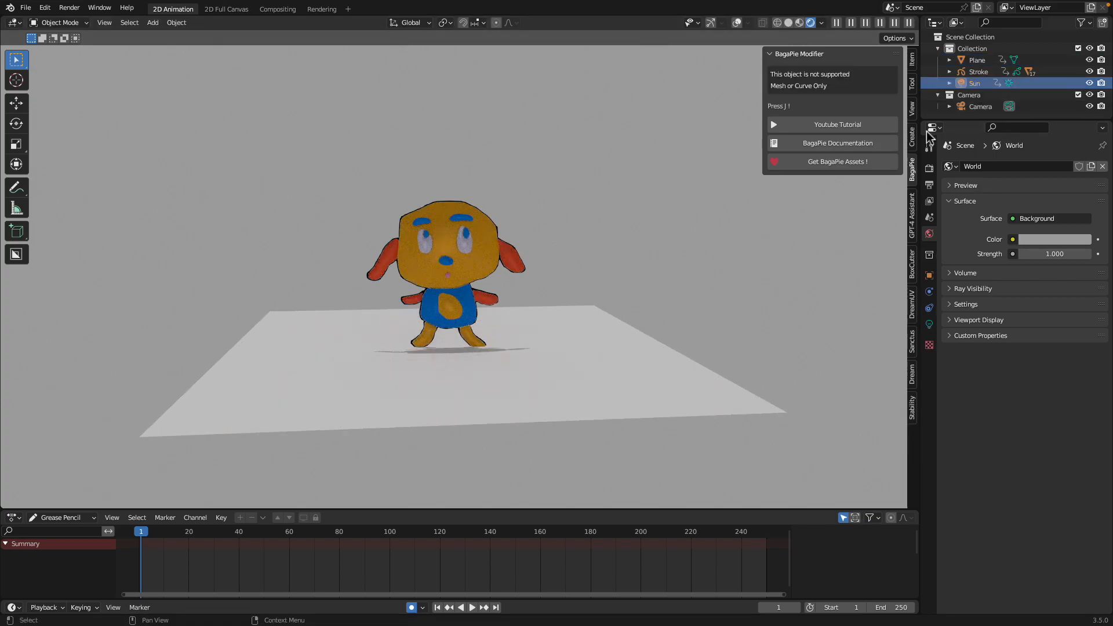
{"action": "key", "text": "r"}
{"action": "key", "text": "r"}
{"action": "left_click", "coordinate": [611, 275]}
{"action": "scroll", "coordinate": [611, 276], "scroll_direction": "up", "scroll_amount": 4}
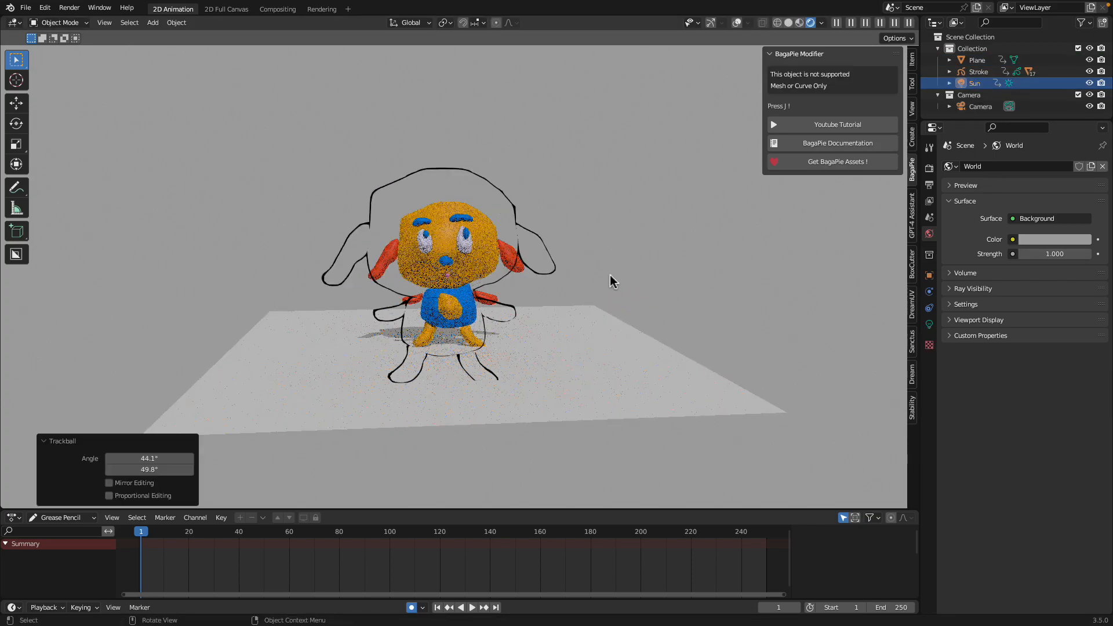
{"action": "left_click", "coordinate": [534, 244]}
{"action": "middle_click_drag", "start_coordinate": [529, 260], "coordinate": [527, 261]}
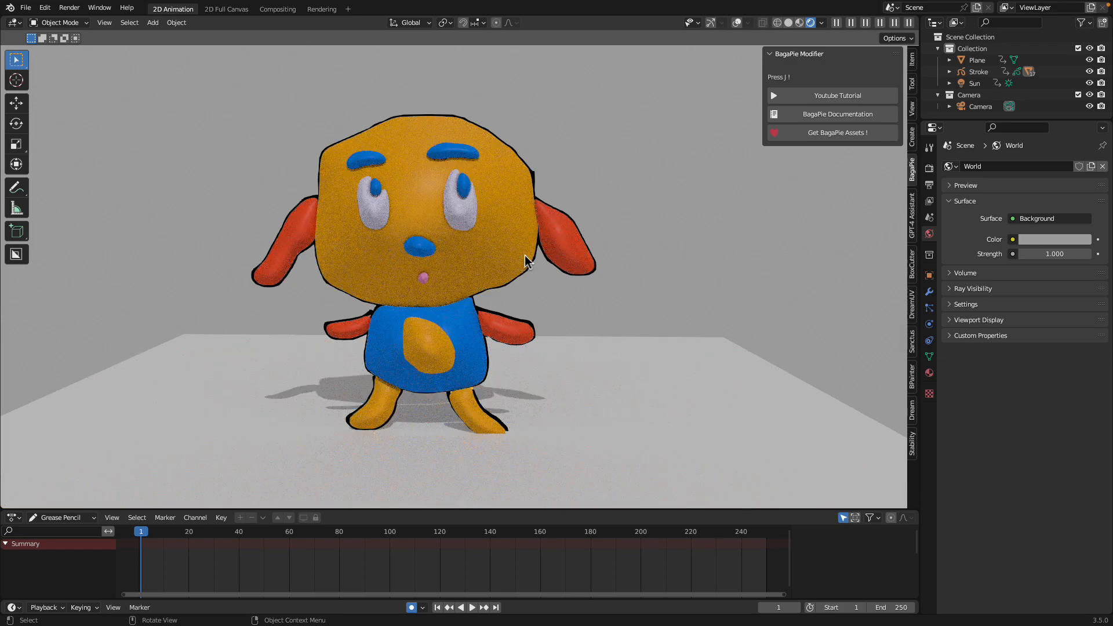
Lower the floor plane by about 0.098 m, enlarge it further and deselect it
{"action": "left_click", "coordinate": [584, 395]}
{"action": "key", "text": "g"}
{"action": "left_click", "coordinate": [579, 411]}
{"action": "key", "text": "s"}
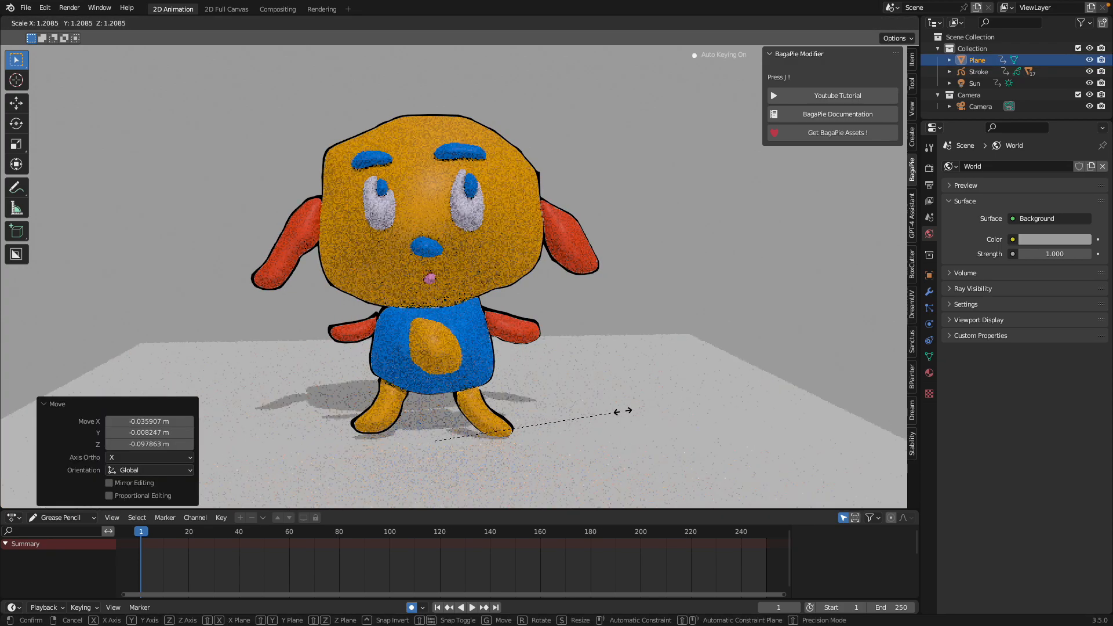
{"action": "left_click", "coordinate": [666, 278]}
{"action": "left_click", "coordinate": [667, 278]}
{"action": "middle_click_drag", "start_coordinate": [616, 290], "coordinate": [641, 272]}
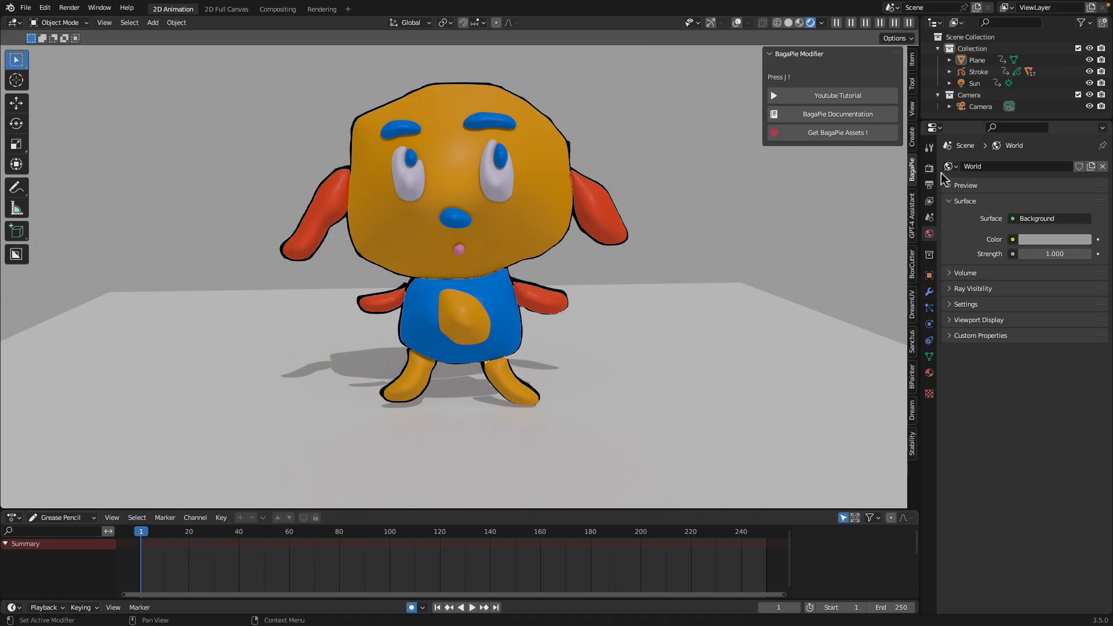
Select the Stroke object and toggle the visibility of its LINEART and GP_Layer layers to check what each contains
{"action": "left_click", "coordinate": [979, 74]}
{"action": "left_click", "coordinate": [979, 83]}
{"action": "left_click", "coordinate": [983, 74]}
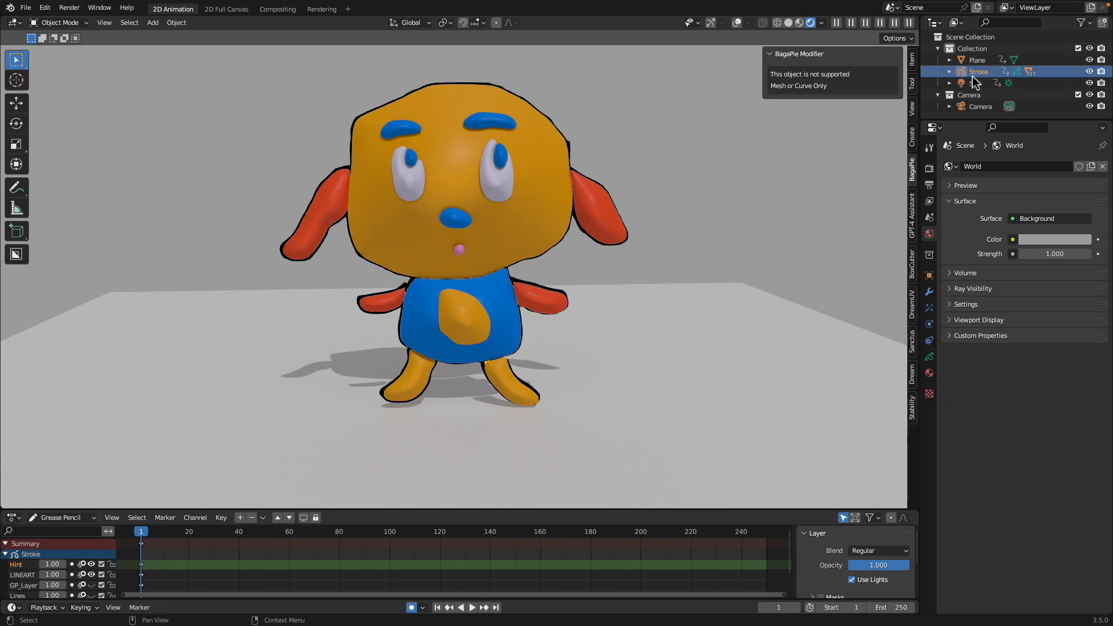
{"action": "left_click", "coordinate": [931, 358]}
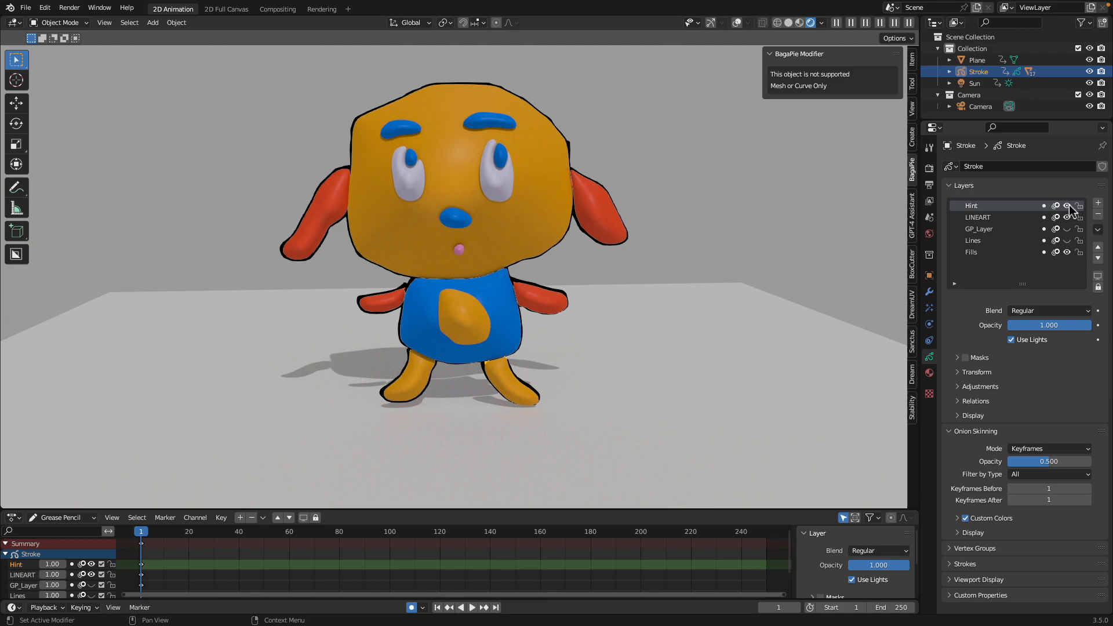
{"action": "left_click", "coordinate": [1069, 215]}
{"action": "left_click", "coordinate": [1069, 215]}
{"action": "left_click", "coordinate": [1069, 216]}
{"action": "left_click", "coordinate": [1069, 227]}
{"action": "left_click", "coordinate": [1068, 227]}
{"action": "left_click", "coordinate": [1068, 229]}
{"action": "left_click", "coordinate": [1069, 229]}
{"action": "left_click", "coordinate": [1068, 217]}
Show the scene in Material Preview shading and save the file gp_dog.blend
{"action": "mouse_move", "coordinate": [589, 246]}
{"action": "middle_mouse_down"}
{"action": "mouse_move", "coordinate": [690, 245]}
{"action": "mouse_move", "coordinate": [583, 241]}
{"action": "middle_mouse_up"}
{"action": "left_click", "coordinate": [789, 23]}
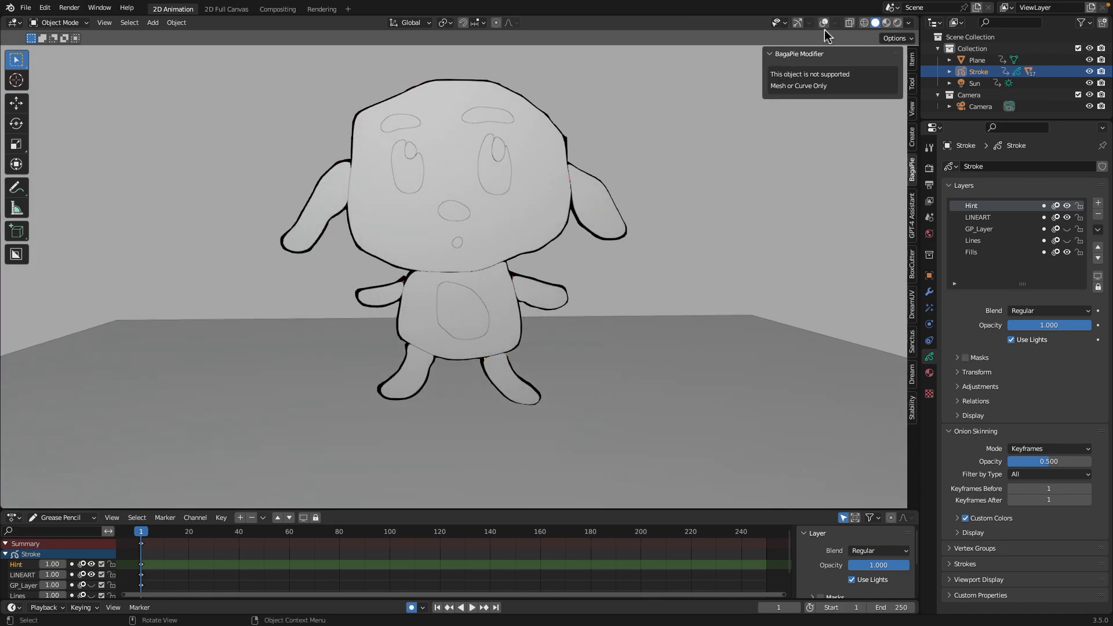
{"action": "left_click", "coordinate": [887, 22]}
{"action": "key", "text": "ctrl+s"}
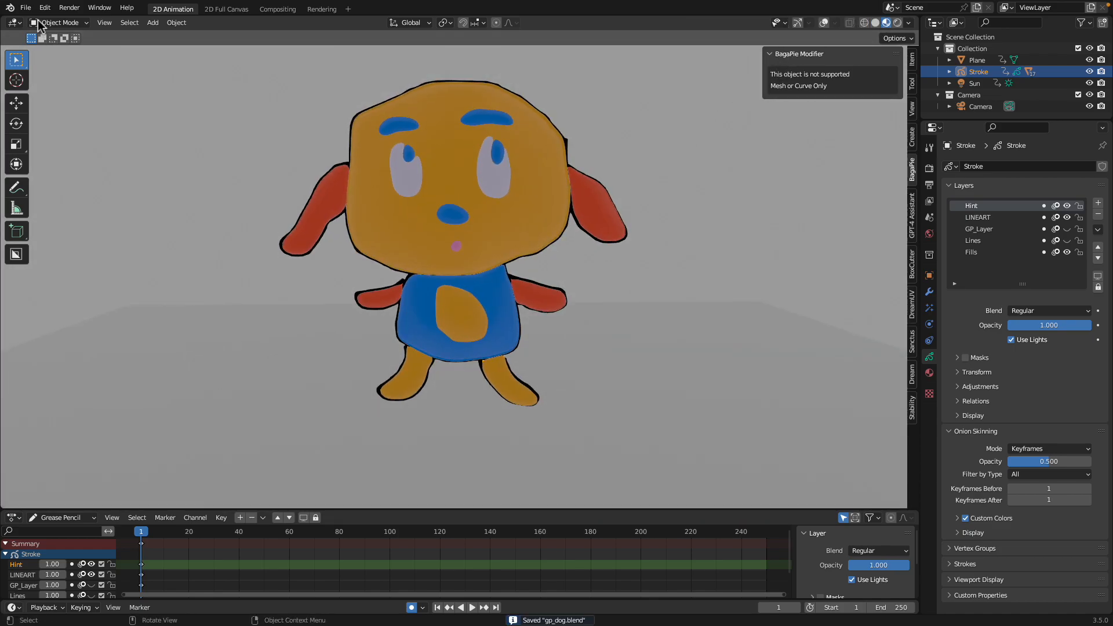
Search the add-on preferences for "niji", review the nijiGPen version and dependencies in an enlarged window, and close the preferences
{"action": "left_click", "coordinate": [44, 8]}
{"action": "left_click", "coordinate": [76, 185]}
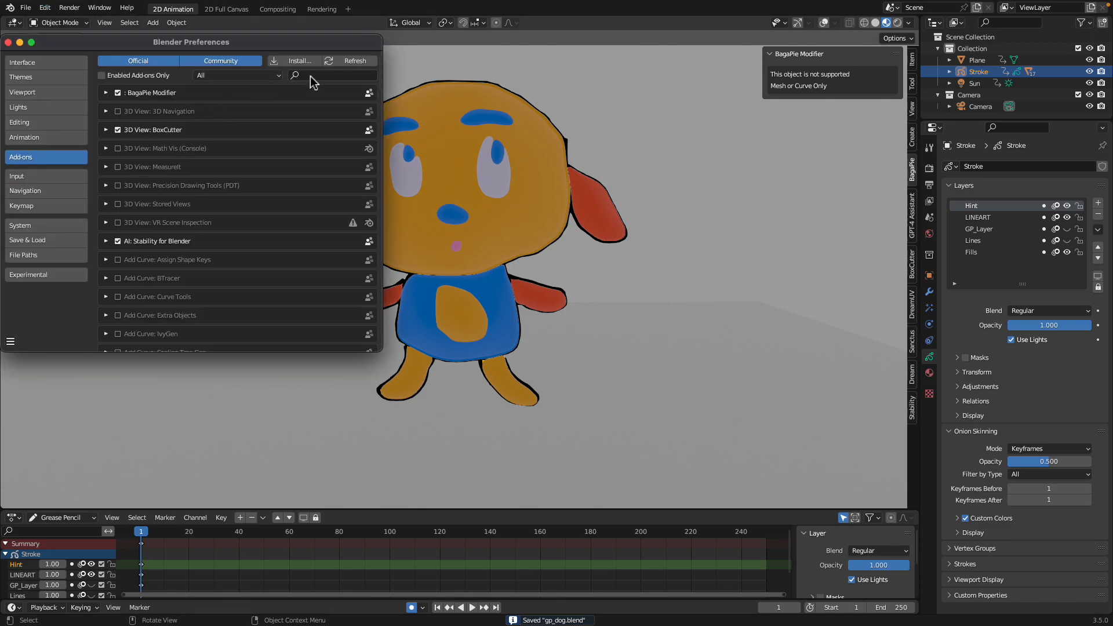
{"action": "type", "text": "niji"}
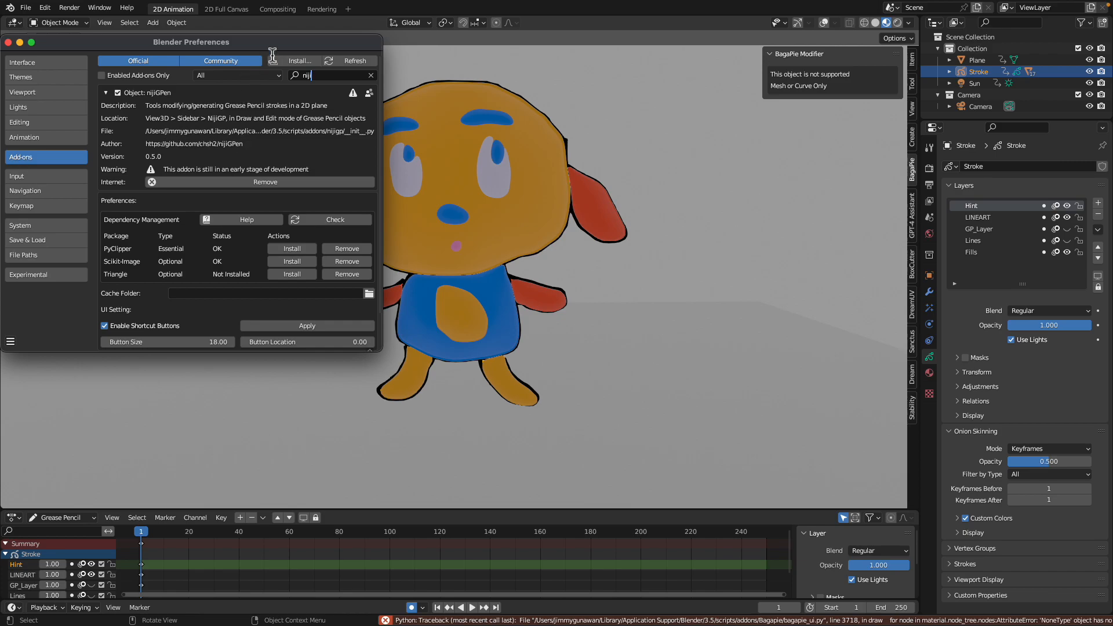
{"action": "left_click_drag", "start_coordinate": [280, 45], "coordinate": [382, 59]}
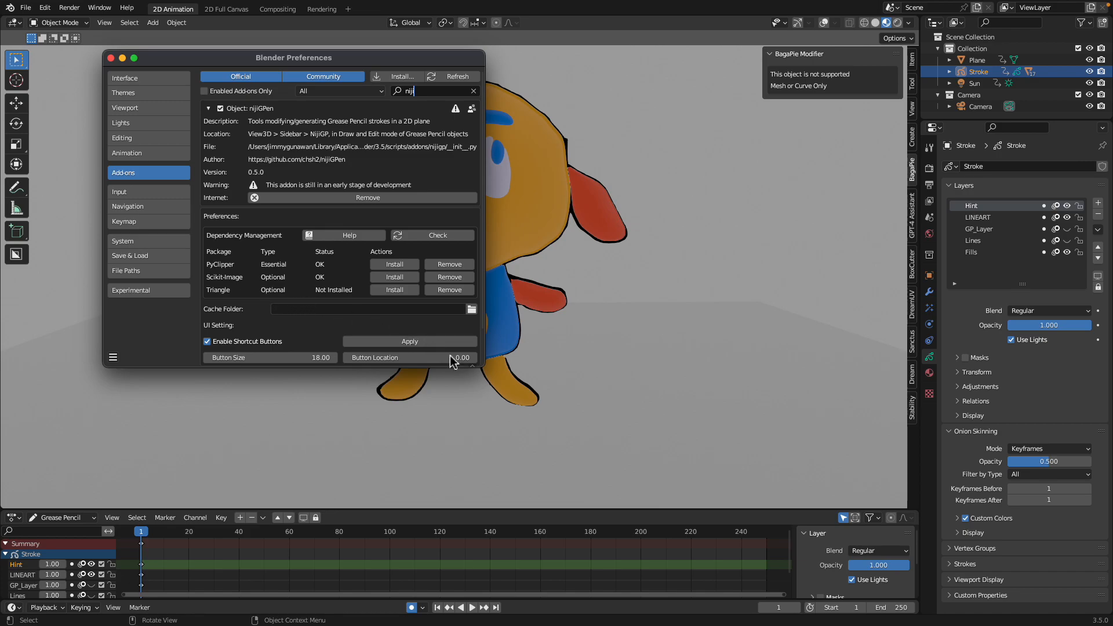
{"action": "left_click_drag", "start_coordinate": [487, 368], "coordinate": [577, 460]}
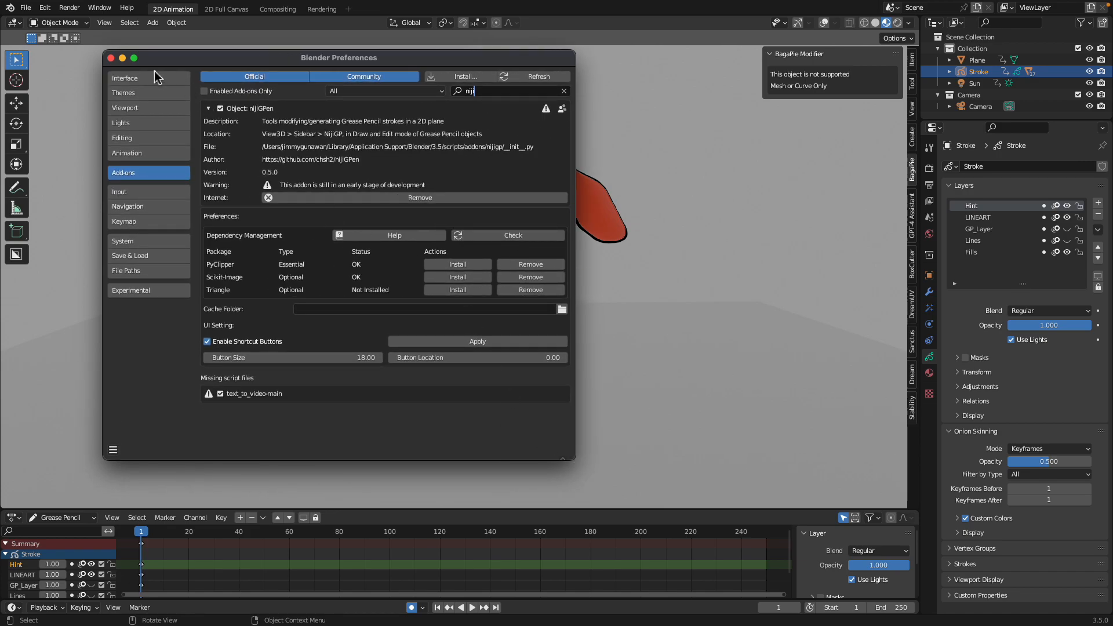
{"action": "left_click", "coordinate": [110, 58]}
{"action": "left_click", "coordinate": [58, 23]}
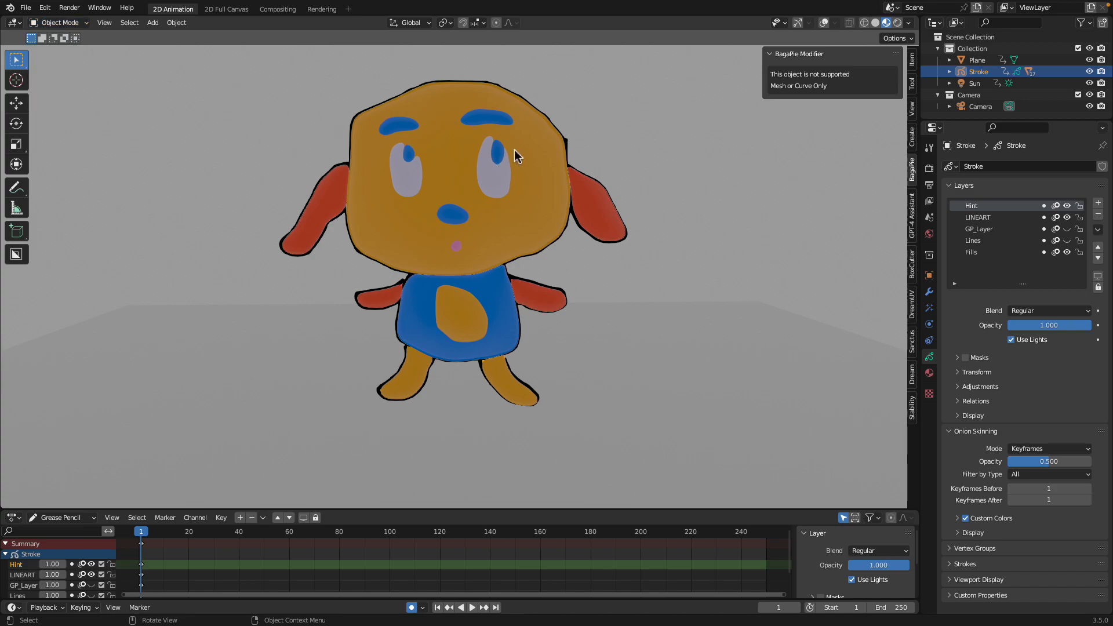
{"action": "middle_click_drag", "start_coordinate": [554, 194], "coordinate": [558, 195]}
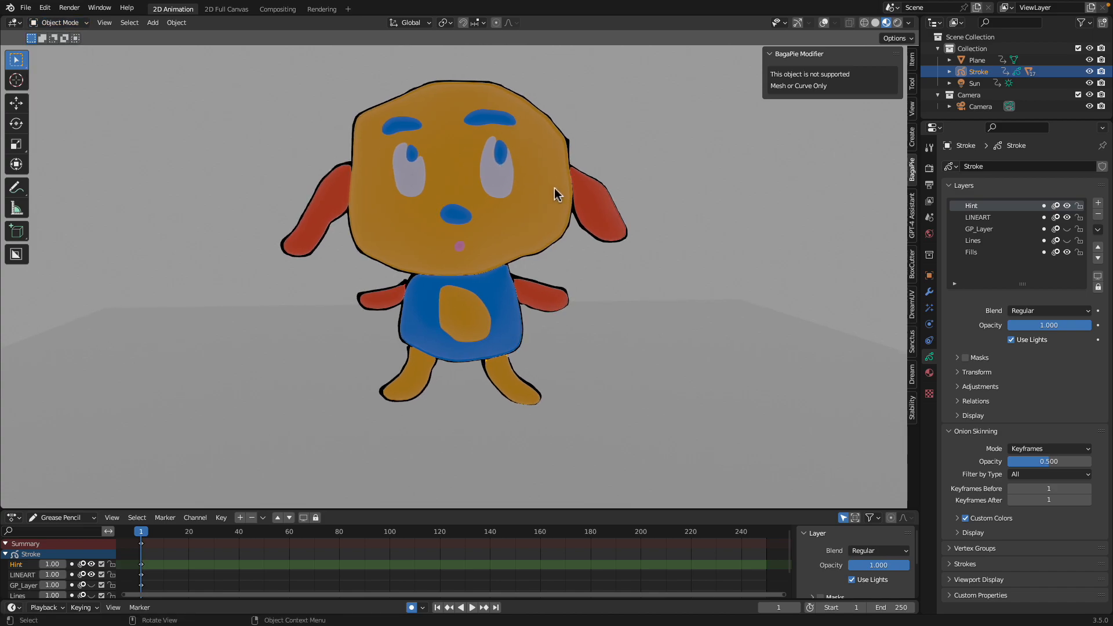
{"action": "middle_click_drag", "start_coordinate": [630, 199], "coordinate": [691, 197]}
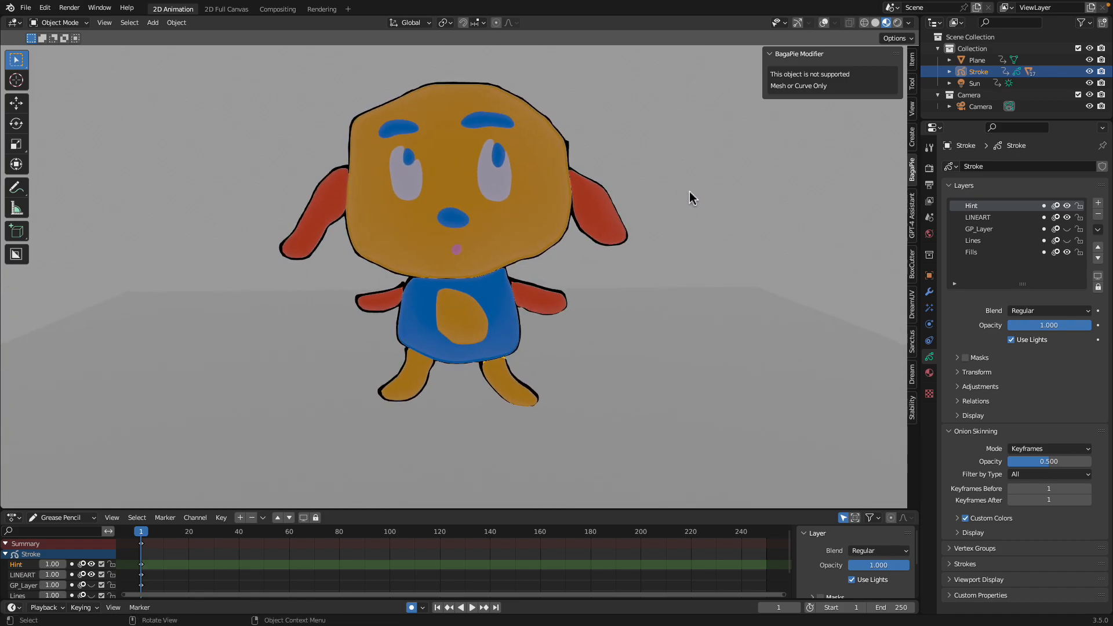